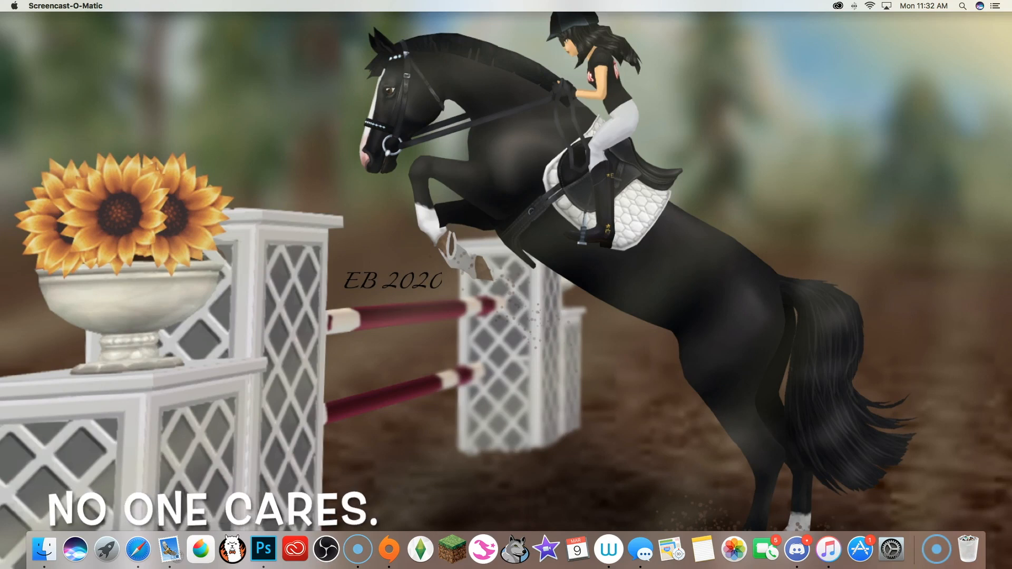
Launch FireAlpaca, dismiss the startup advertisement, and browse to the Photos library for an image to open.
click(231, 548)
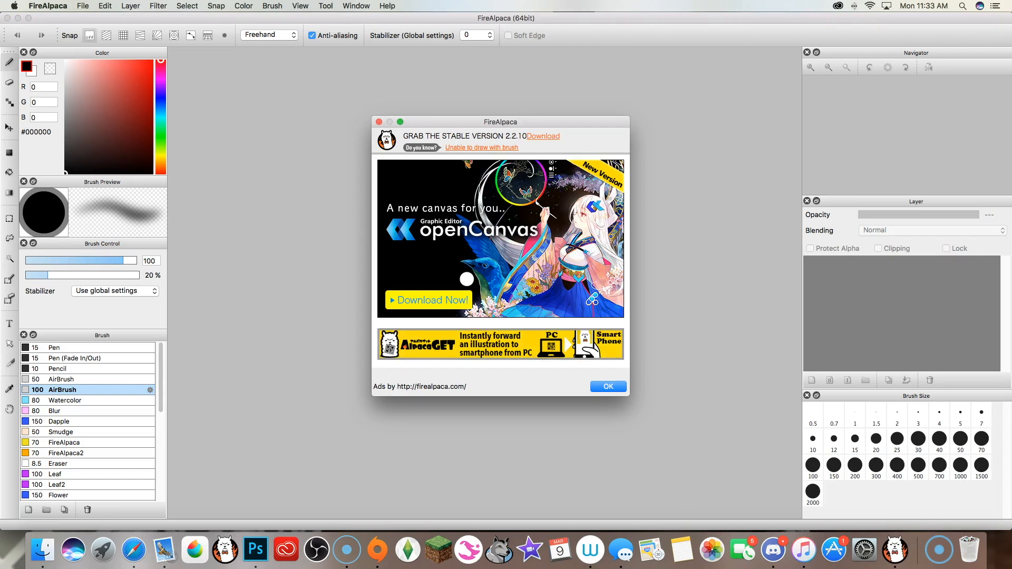
key(Return)
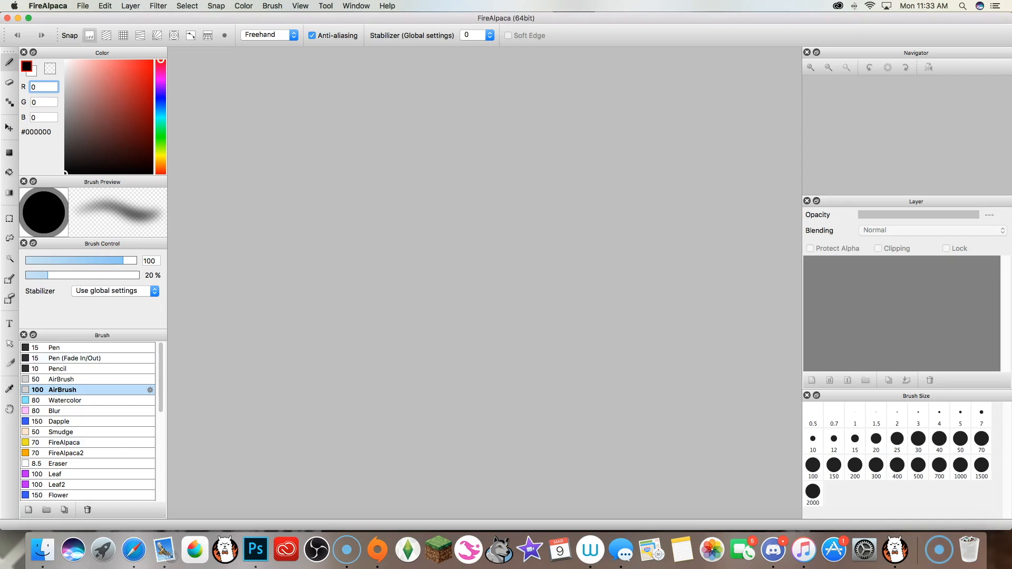
click(105, 6)
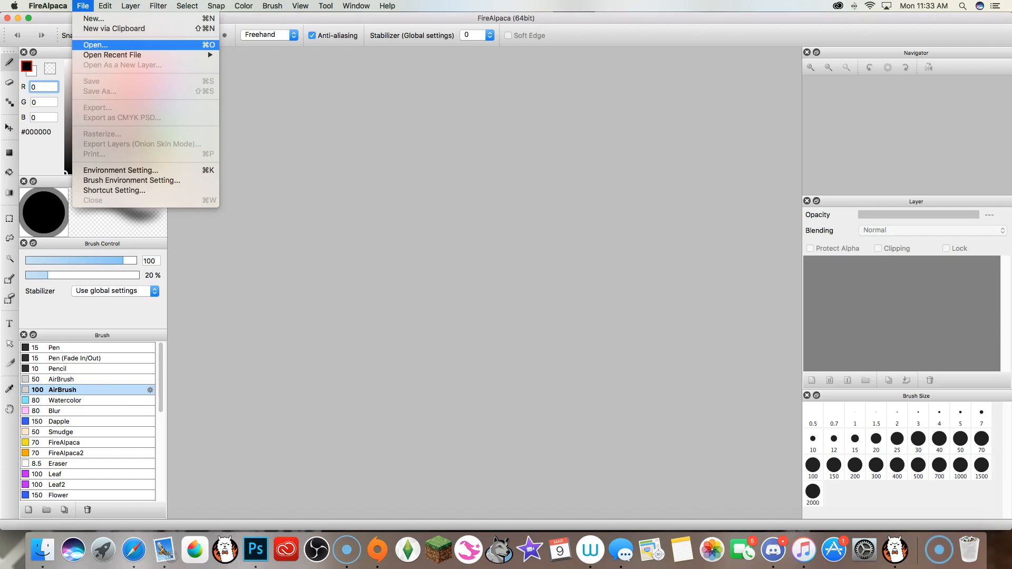
click(106, 42)
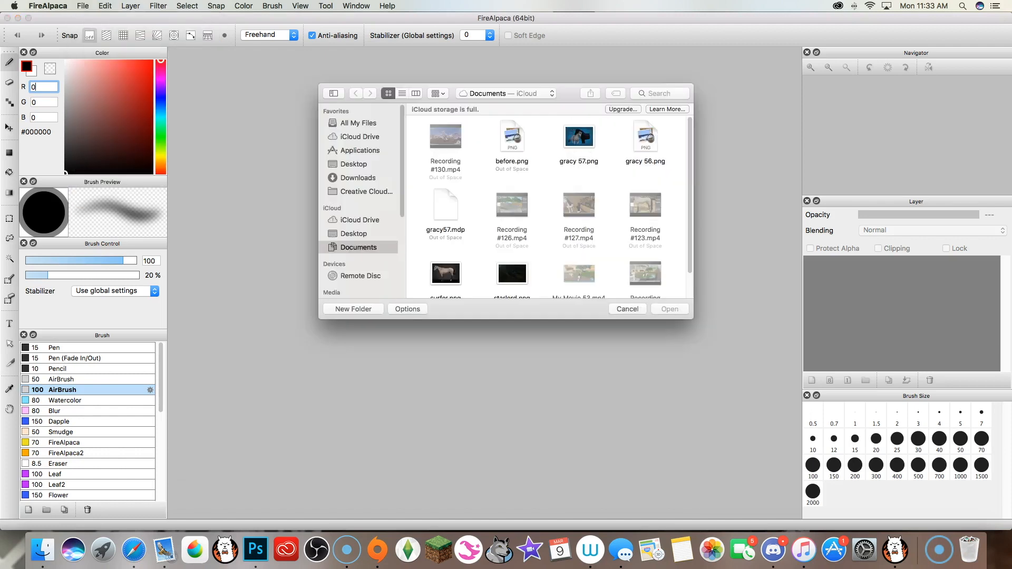
scroll(359, 214, down, 4)
click(352, 214)
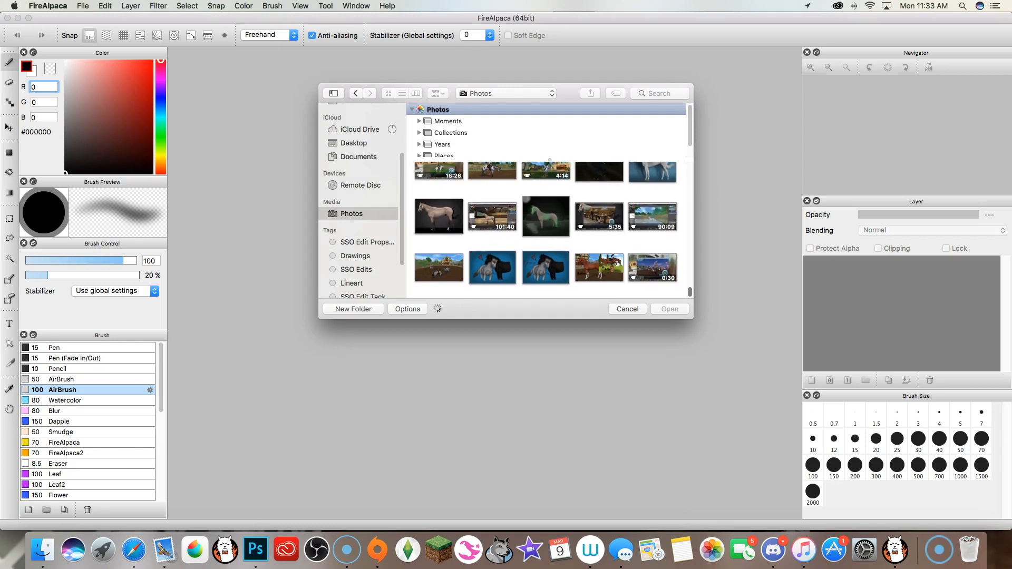
Open the walking-horse line art FullSizeRender-1.jpeg from the Photos library.
scroll(546, 229, up, 20)
scroll(546, 230, down, 10)
scroll(546, 230, up, 3)
scroll(546, 230, down, 5)
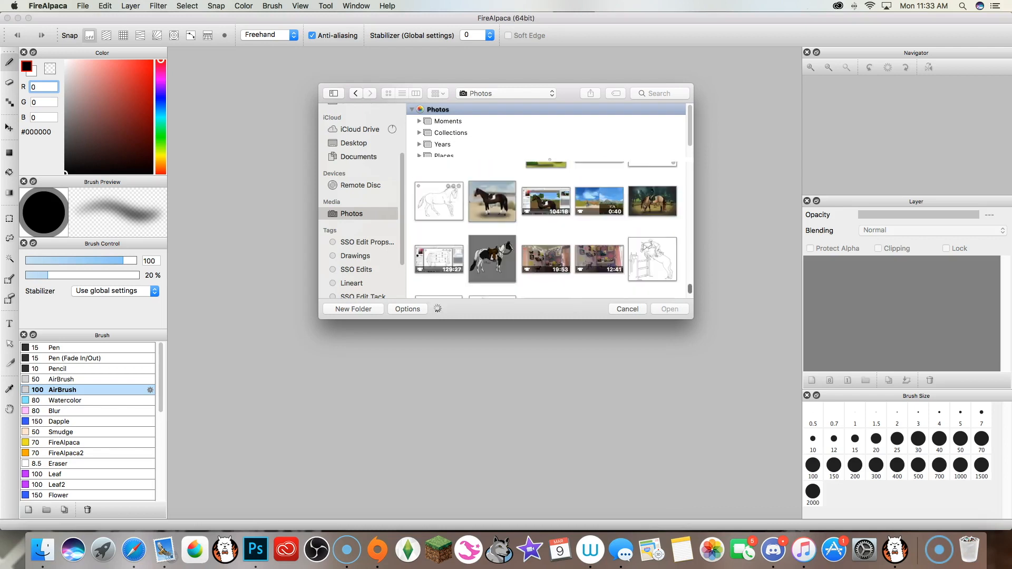
scroll(546, 230, up, 3)
click(440, 268)
click(670, 309)
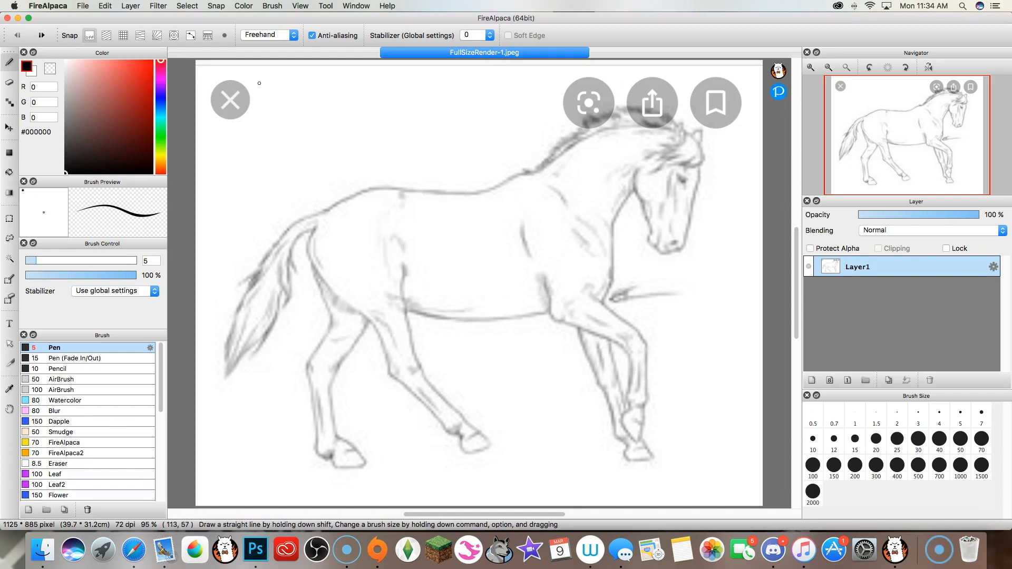
click(105, 5)
mouse_move(83, 6)
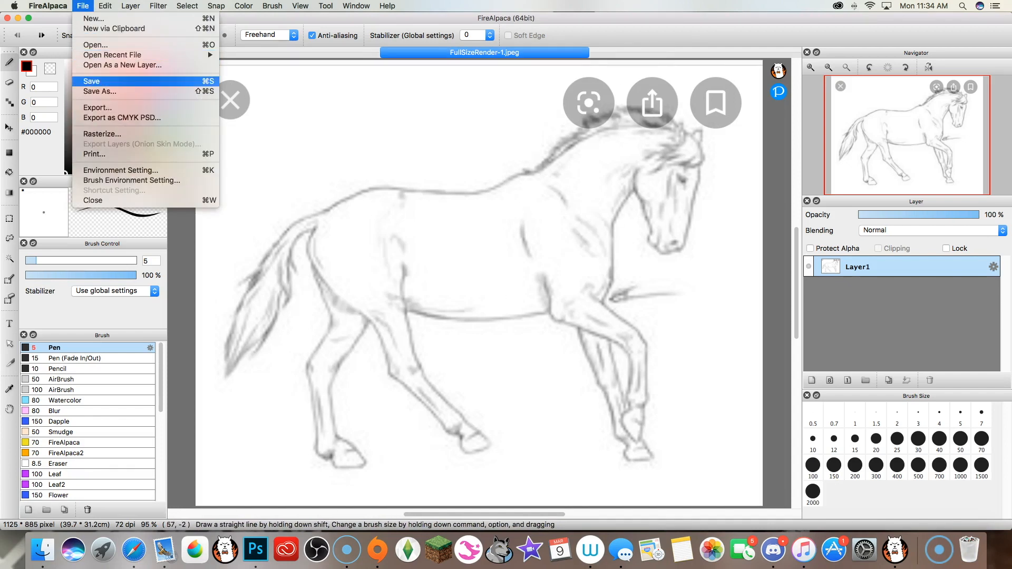
click(179, 81)
click(83, 5)
click(171, 430)
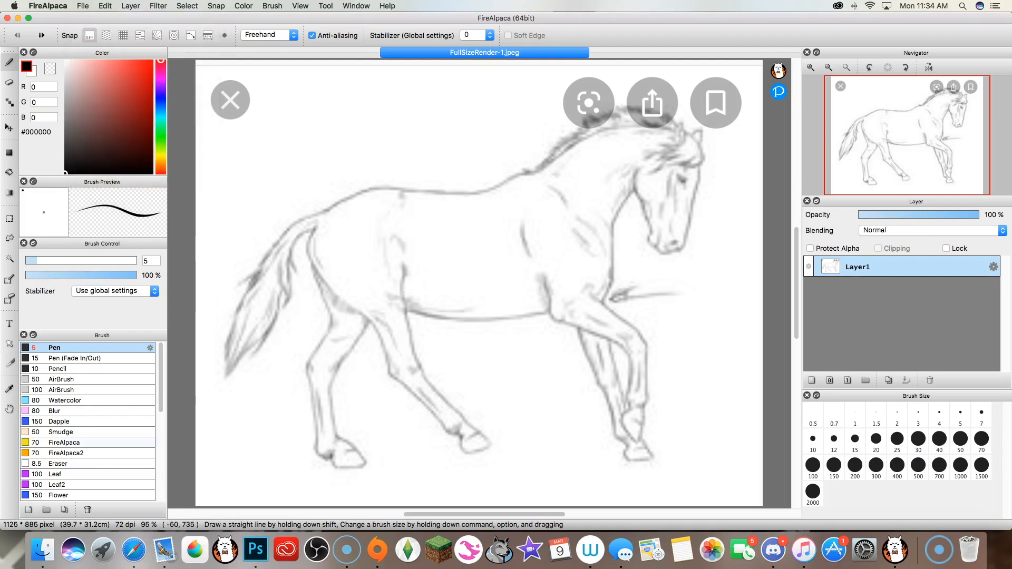
Minimize the FireAlpaca window and open today's StarStable screenshots from All My Files in FireAlpaca.
click(42, 550)
click(18, 18)
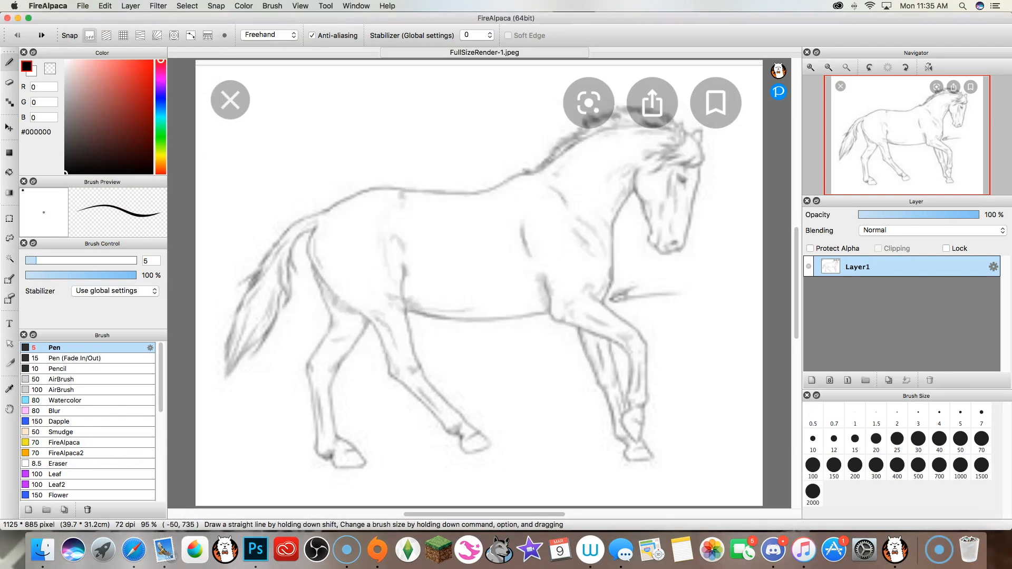
click(18, 18)
scroll(543, 240, down, 10)
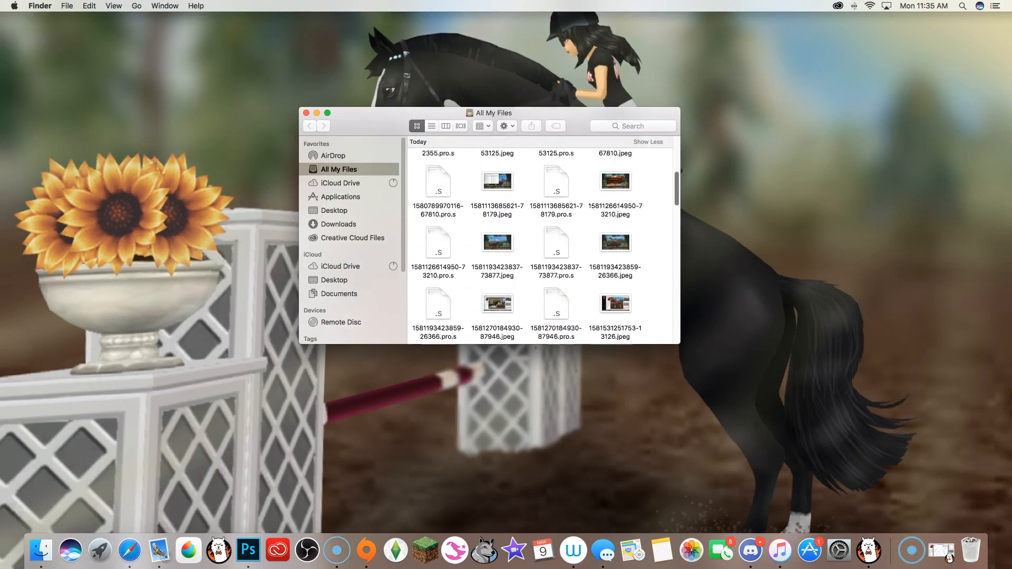
scroll(540, 247, down, 5)
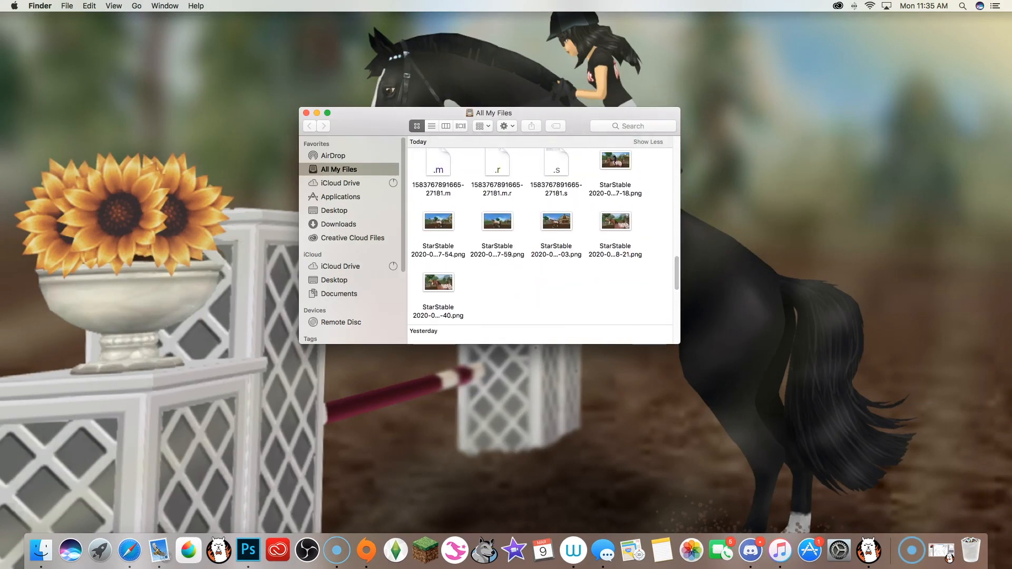
drag(419, 218, 867, 548)
drag(615, 161, 867, 547)
drag(438, 284, 869, 548)
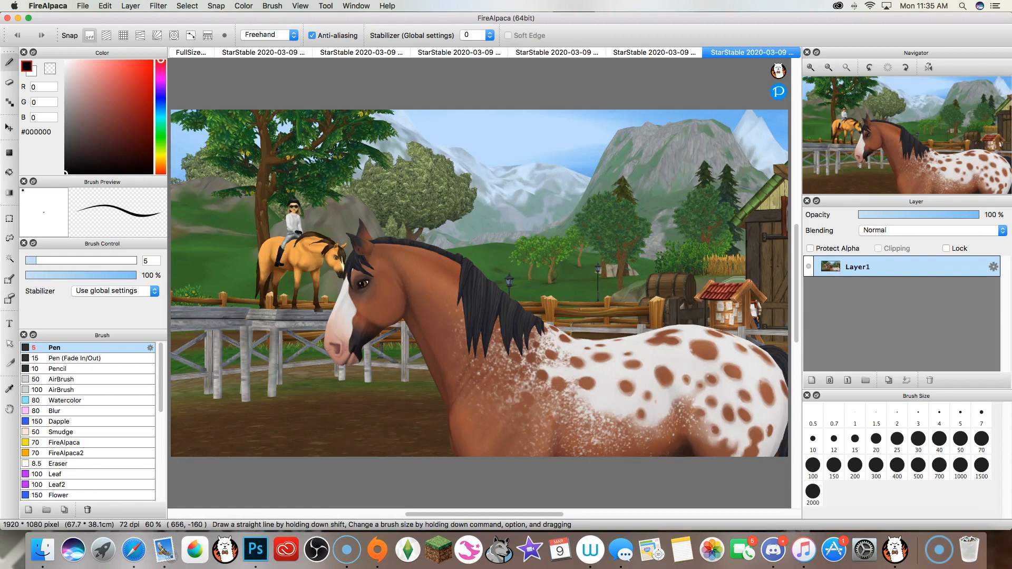
Look through the StarStable screenshots and bring up the side view of the spotted horse with the windmill behind it.
click(263, 53)
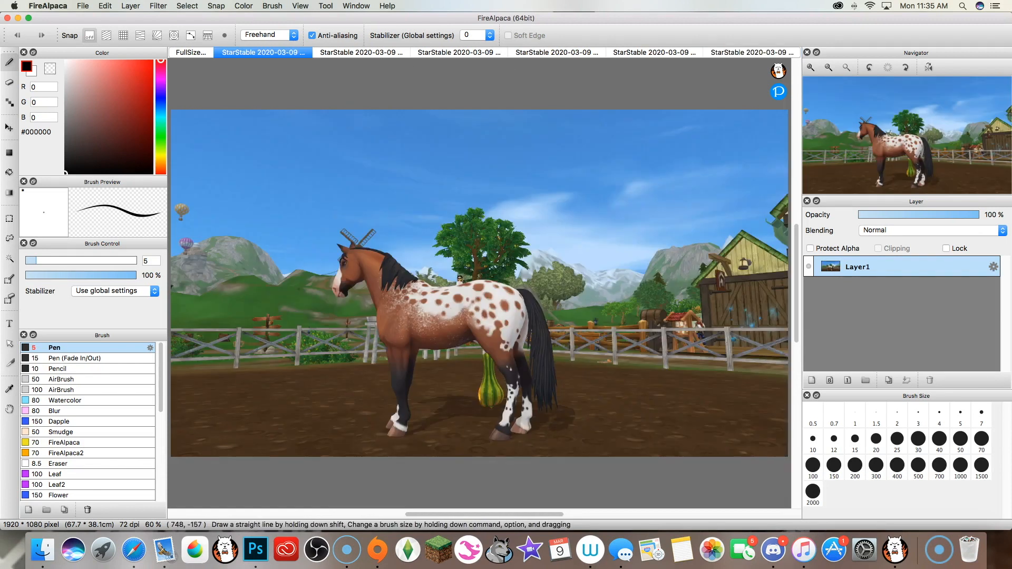
click(362, 52)
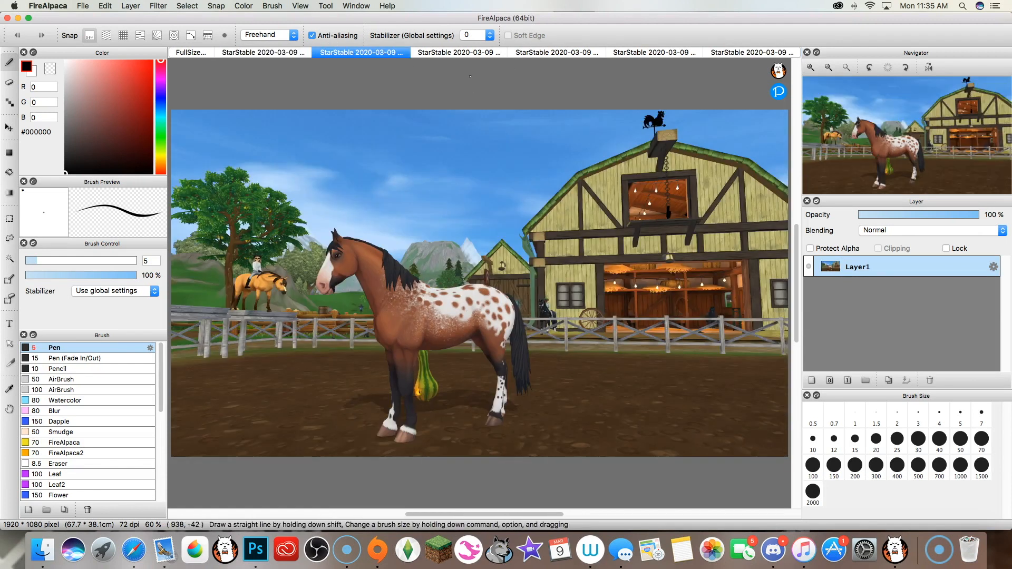
click(459, 53)
click(557, 53)
Scribble with the size 10 eraser in front of the horse's chest and try the lasso selection.
click(9, 218)
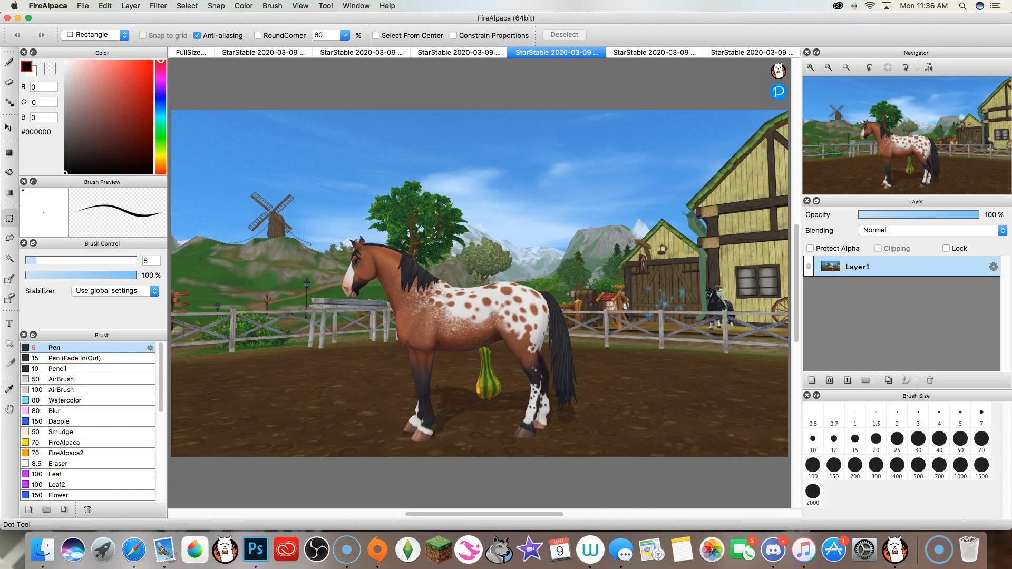
key(e)
drag(384, 339, 372, 327)
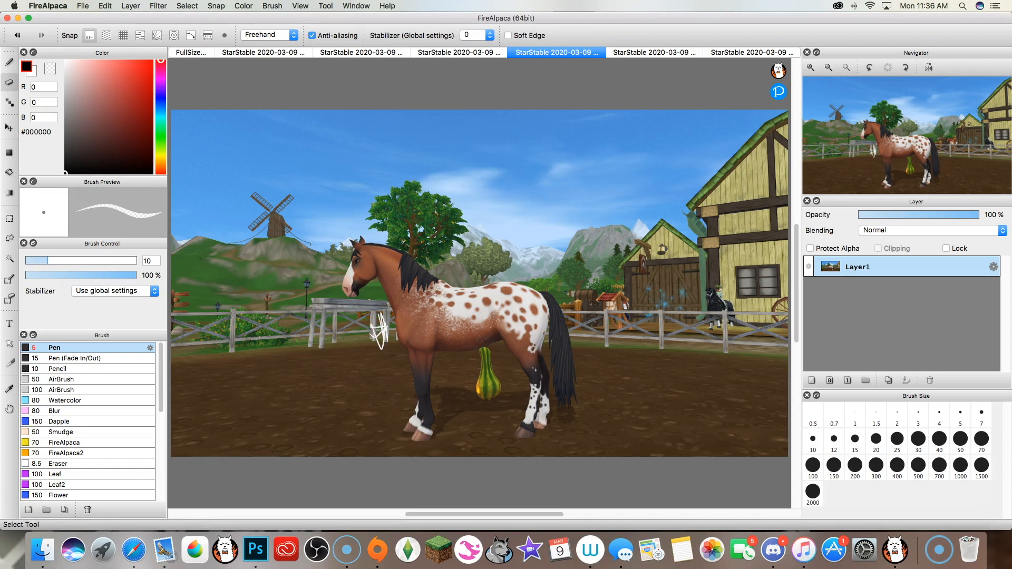
key(l)
mouse_move(414, 228)
mouse_down()
mouse_move(305, 365)
mouse_move(591, 437)
mouse_move(437, 231)
mouse_up()
click(282, 218)
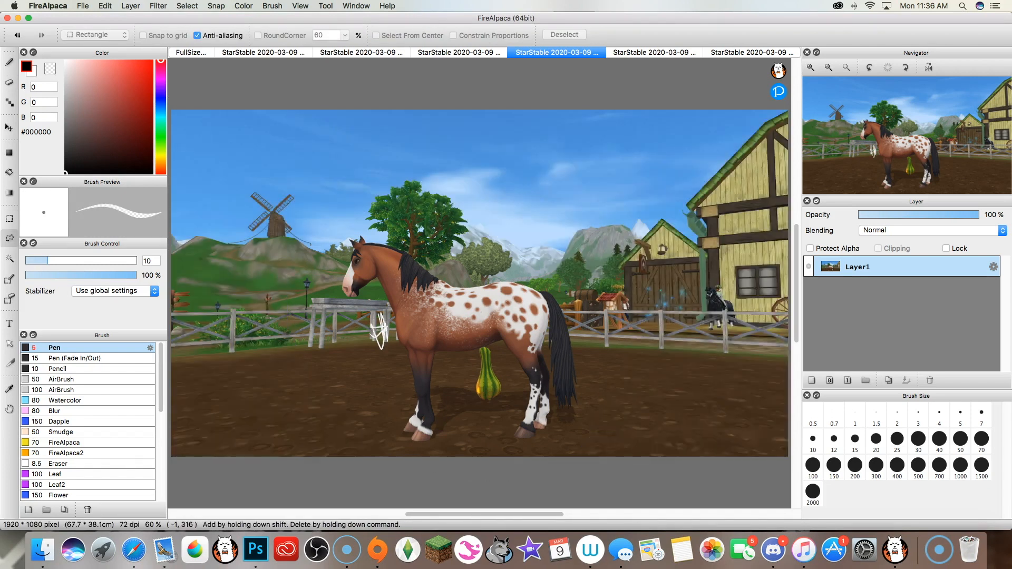
Set the selection tool to Polygon and start the body outline where the mane meets the withers.
key(m)
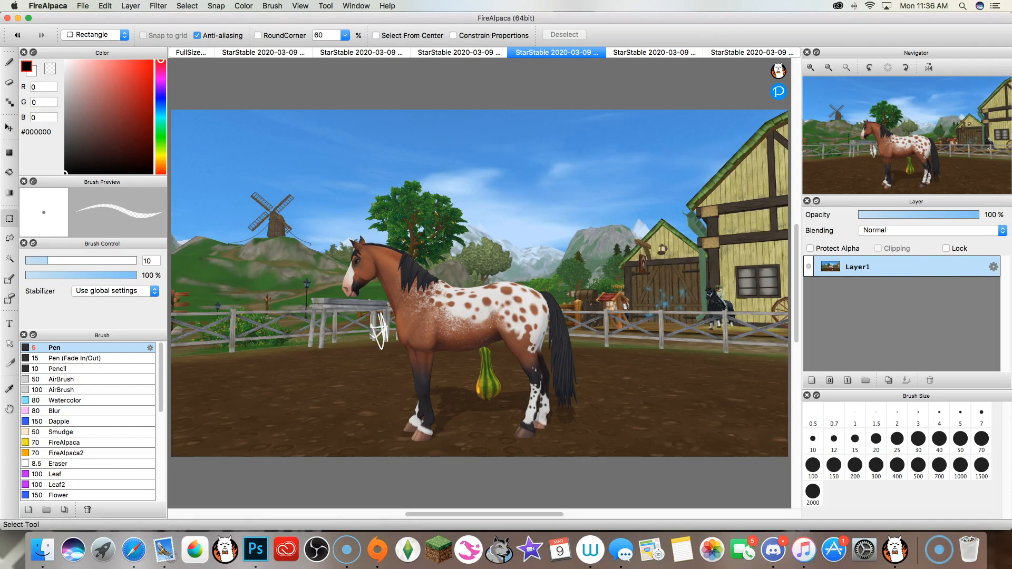
click(94, 34)
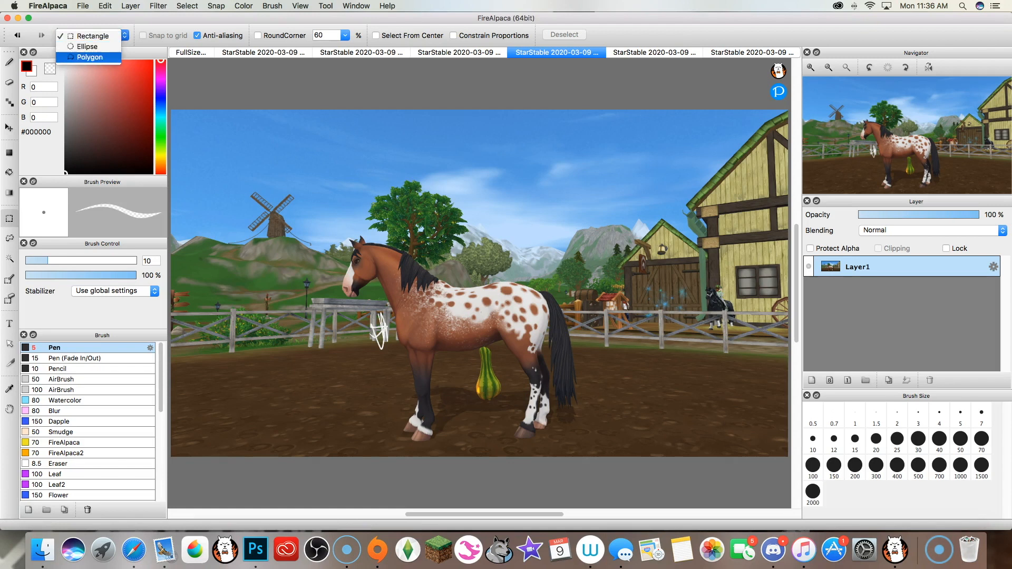
click(90, 57)
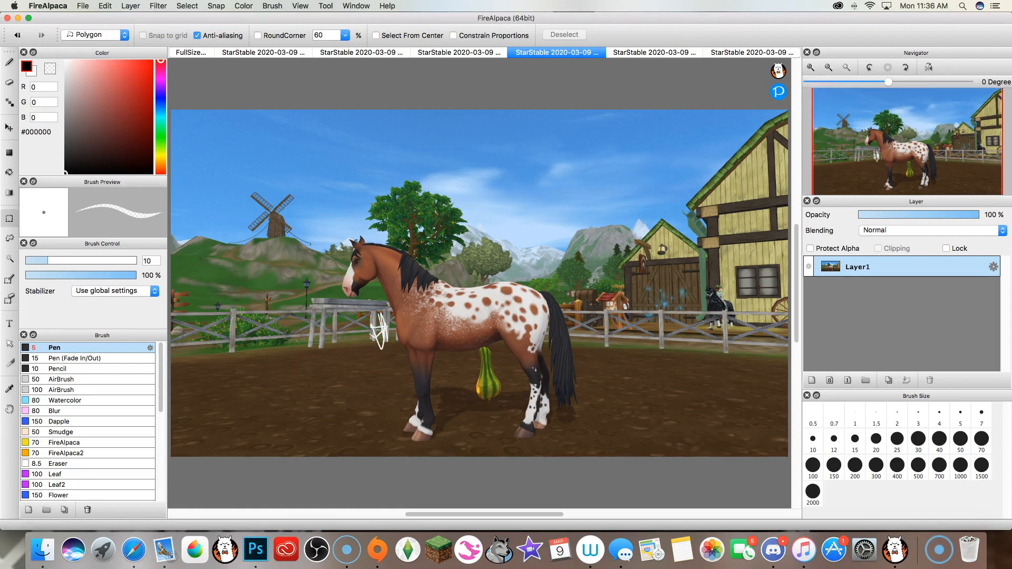
click(811, 68)
click(811, 68)
click(811, 68)
click(811, 68)
scroll(480, 283, left, 5)
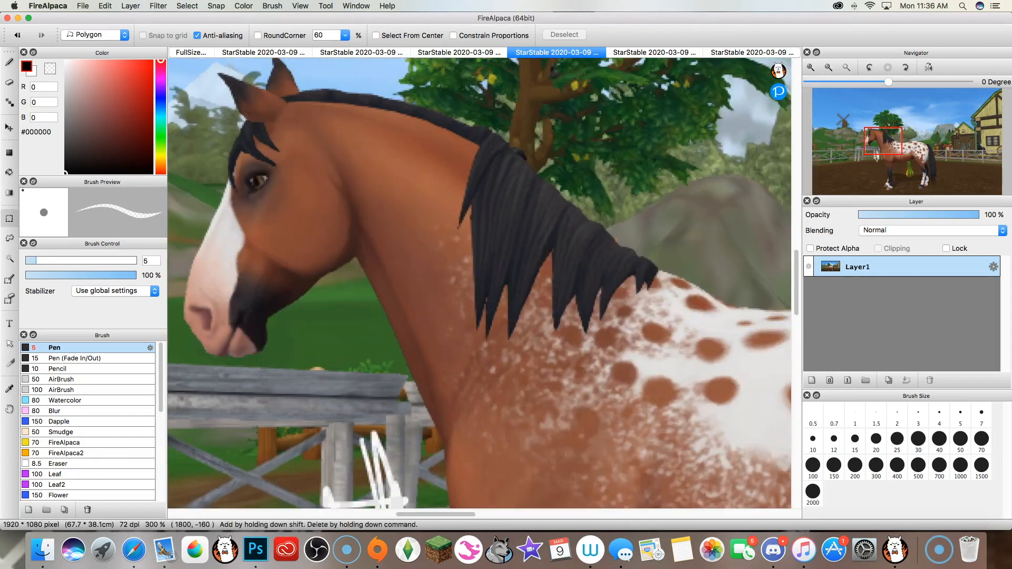
scroll(480, 283, left, 2)
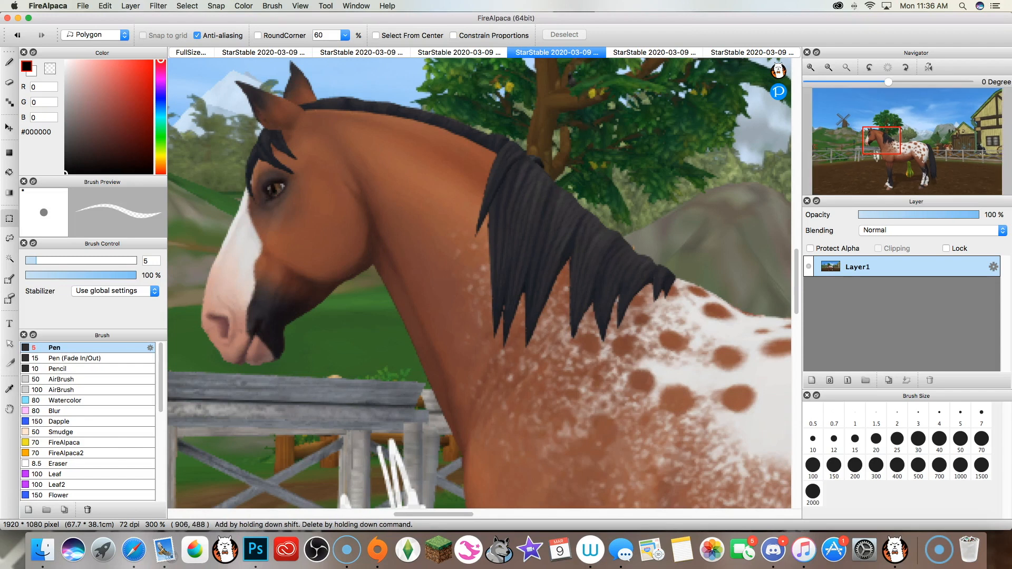
scroll(479, 283, down, 5)
scroll(479, 283, right, 5)
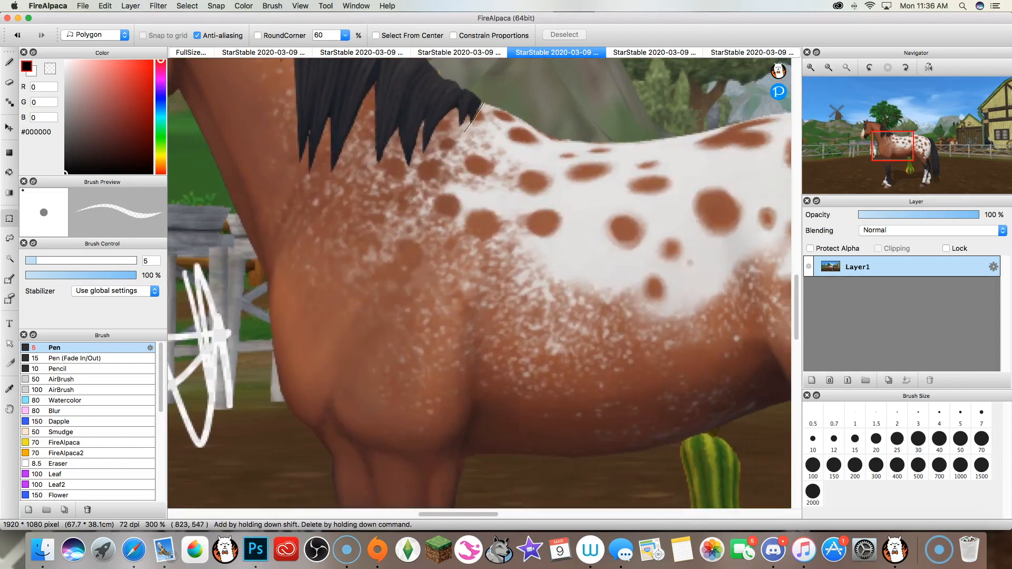
click(416, 168)
key(super+z)
key(super+z)
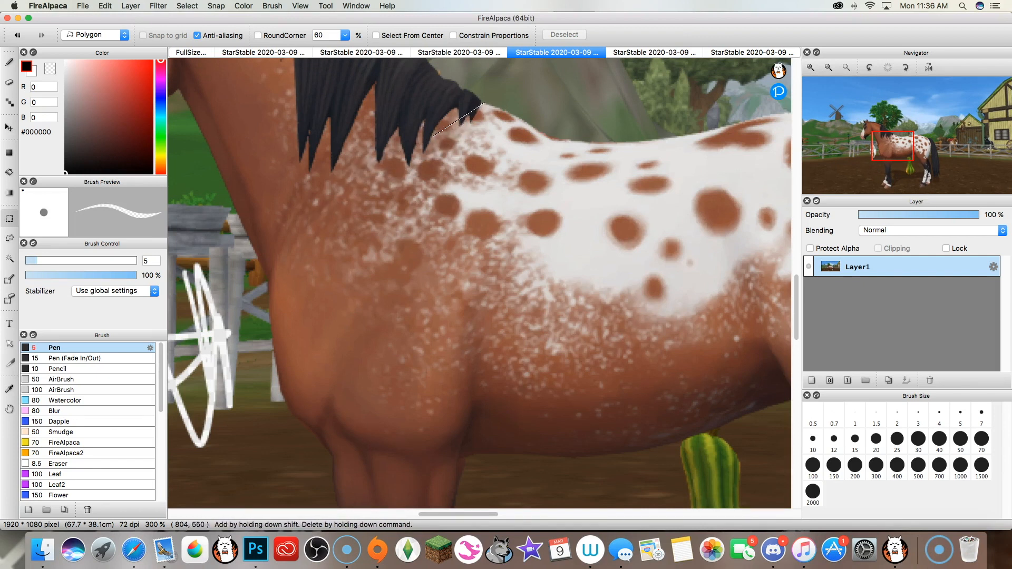
Trace the polygon outline across the shoulder, down the chest and around the near foreleg and its hoof.
click(366, 174)
click(283, 244)
click(270, 302)
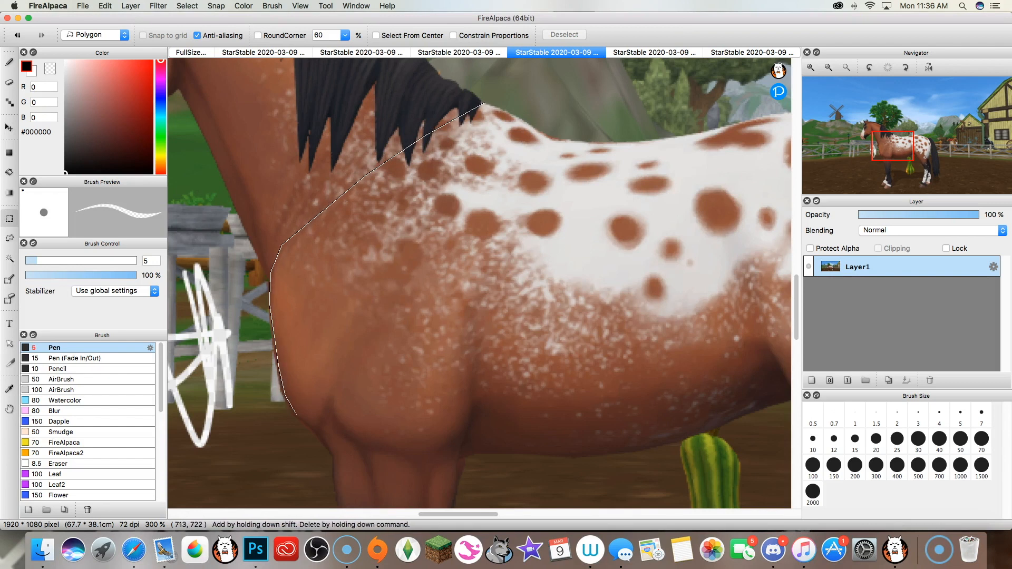
click(327, 445)
scroll(480, 283, up, 4)
scroll(426, 95, up, 2)
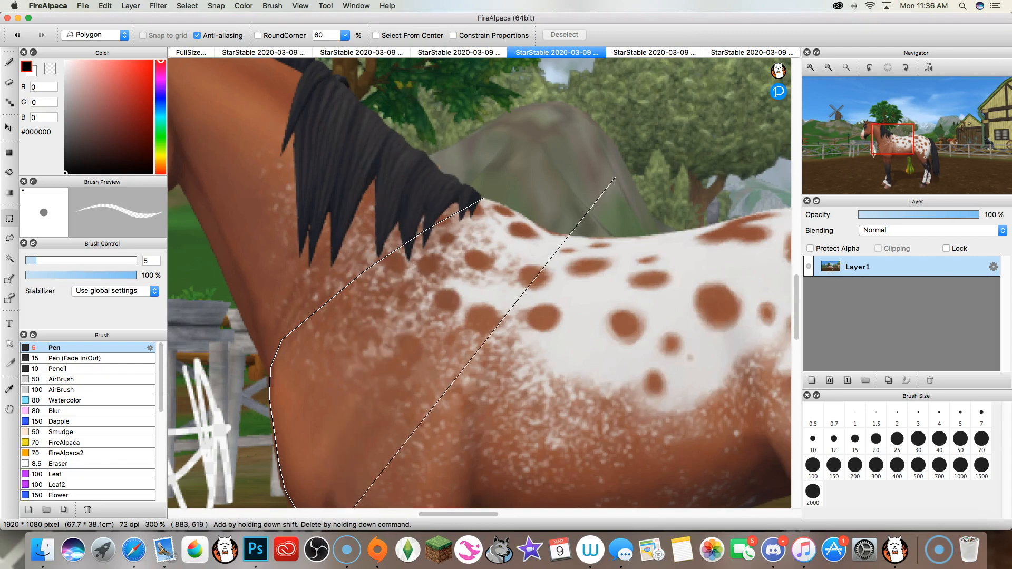
scroll(712, 234, right, 2)
scroll(346, 172, down, 10)
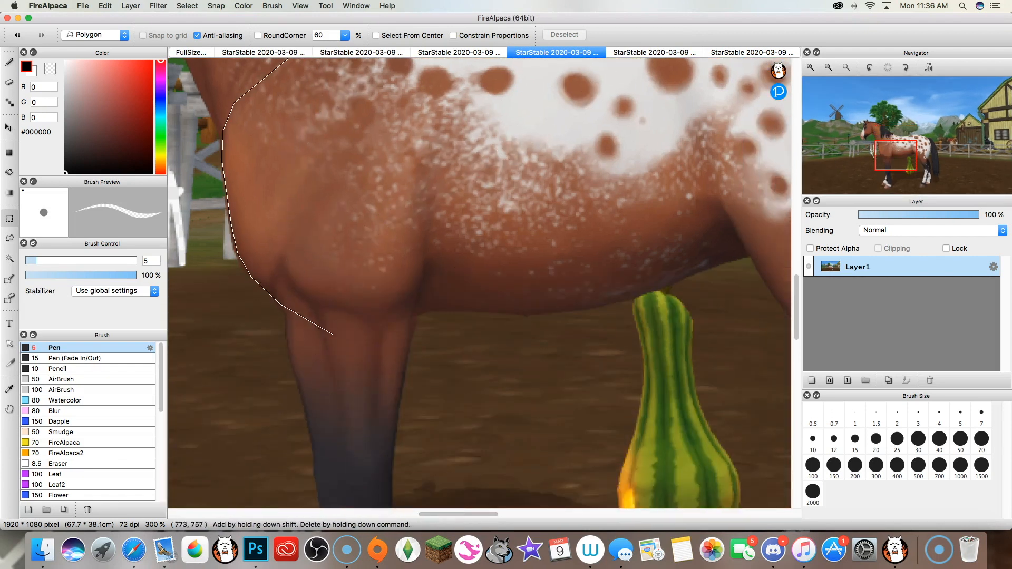
scroll(200, 438, left, 4)
scroll(199, 438, down, 3)
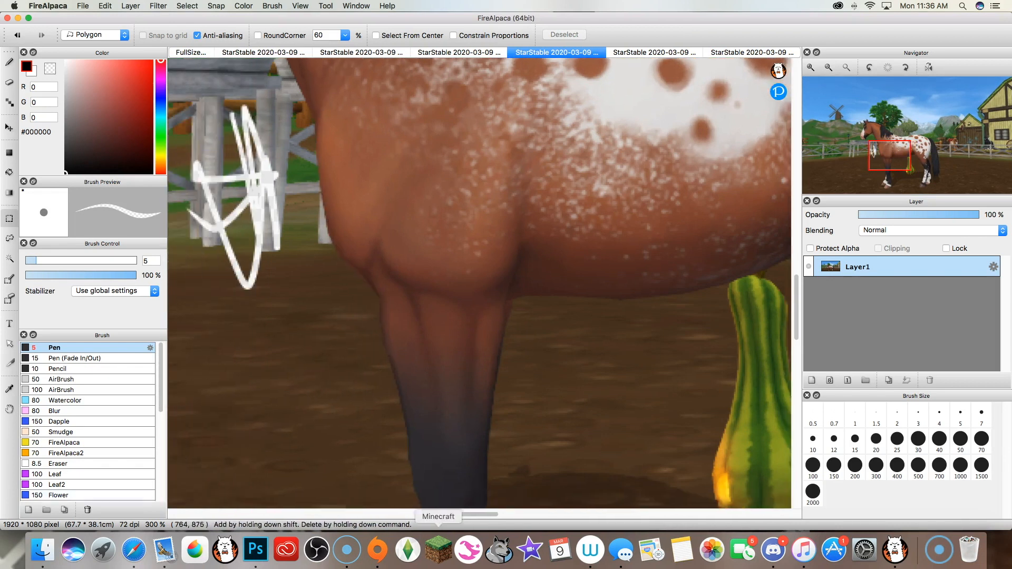
scroll(423, 426, down, 1)
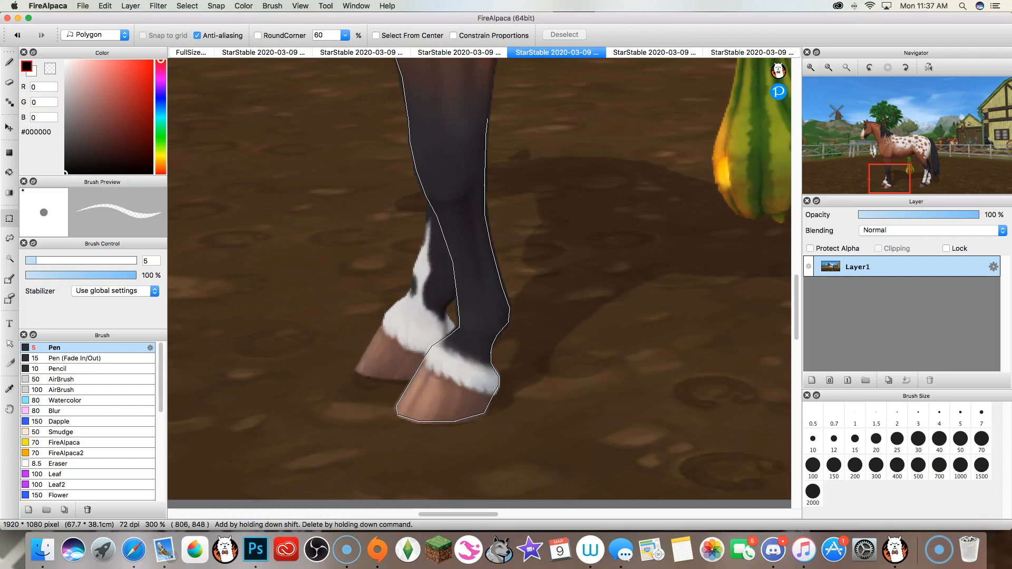
Continue the polygon outline up the back of the near foreleg and along the belly.
scroll(480, 283, up, 6)
click(495, 216)
click(505, 141)
click(527, 137)
click(622, 140)
scroll(644, 140, right, 11)
click(421, 271)
click(479, 253)
click(521, 233)
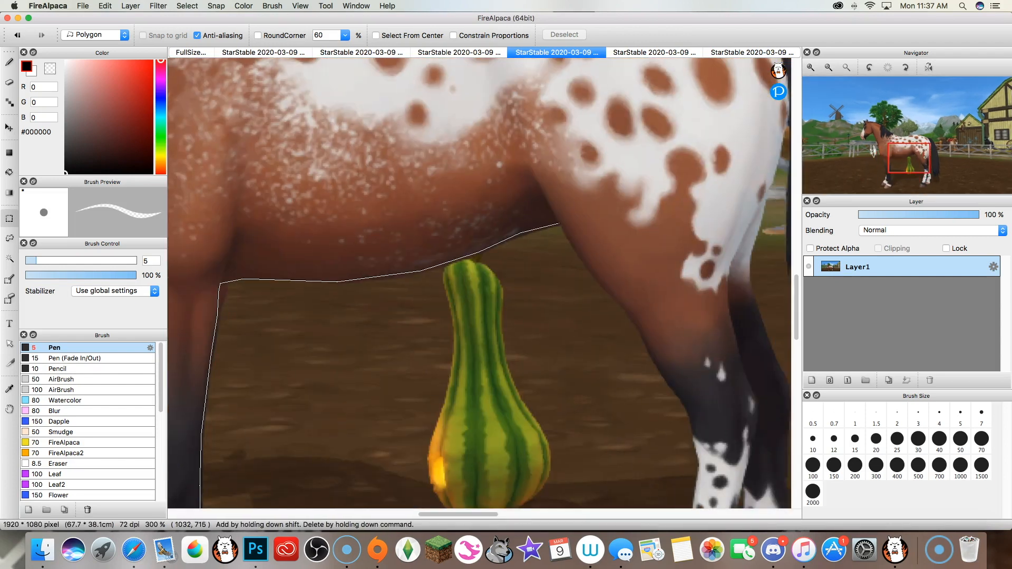
Extend the polygon outline down the front edge of the near hind leg toward the hoof.
click(627, 308)
click(640, 325)
scroll(654, 345, right, 7)
click(463, 247)
click(502, 305)
click(512, 354)
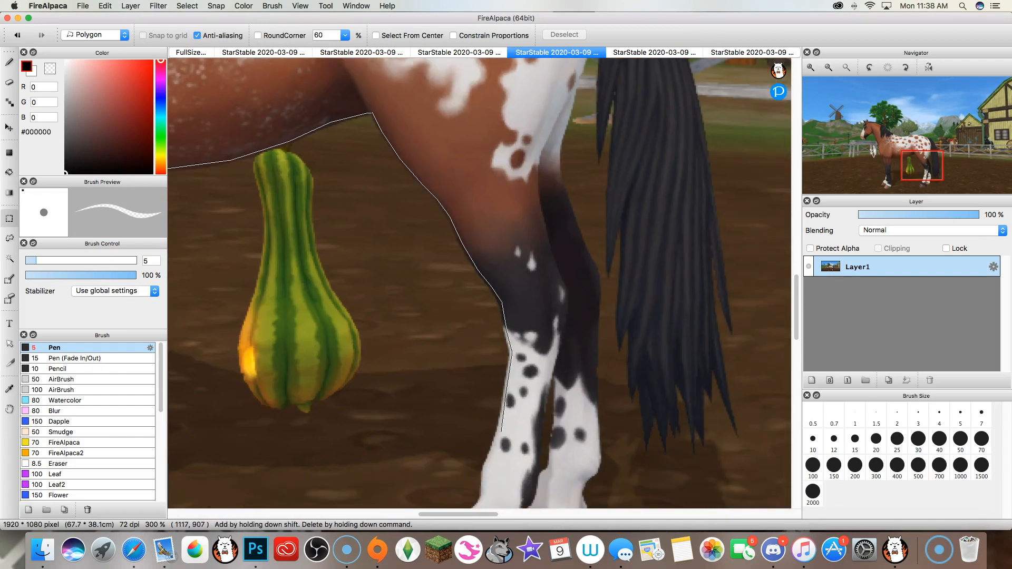
click(497, 439)
scroll(483, 471, down, 4)
click(456, 428)
Trace the polygon outline around the near hind hoof and up the back of the hind leg.
click(426, 491)
click(445, 498)
click(519, 495)
click(529, 469)
click(519, 422)
click(538, 391)
click(553, 260)
click(557, 256)
scroll(568, 202, up, 5)
click(538, 229)
click(541, 178)
Carry the polygon outline around the hindquarters and over the horse's rump.
scroll(563, 128, up, 8)
click(595, 241)
click(581, 188)
click(555, 153)
click(510, 129)
click(442, 106)
click(406, 98)
Trace the polygon outline along the horse's back and close the selection at the withers.
scroll(369, 100, left, 8)
click(652, 129)
click(624, 133)
click(543, 152)
click(489, 159)
click(452, 161)
click(410, 156)
click(371, 131)
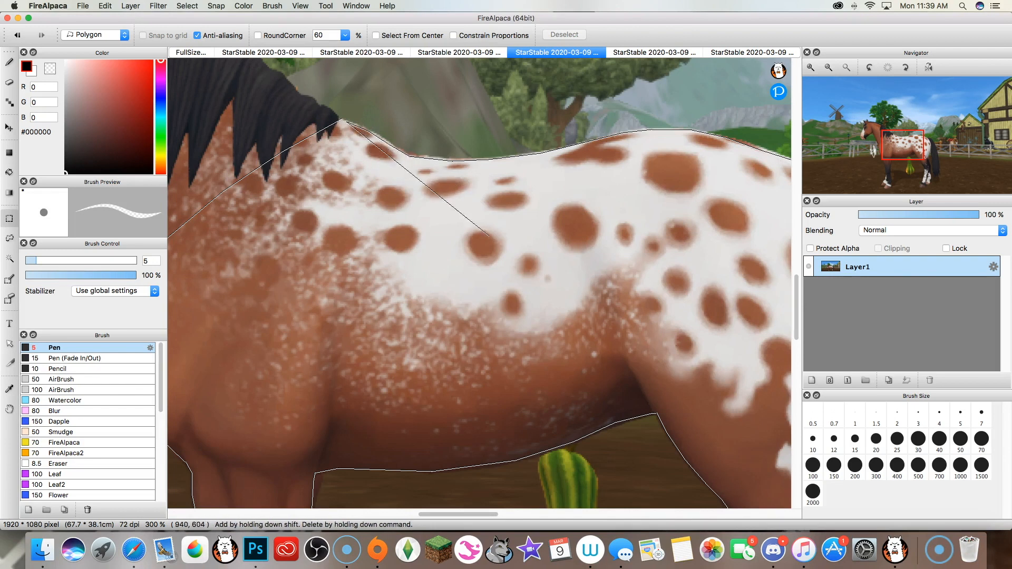
double_click(341, 121)
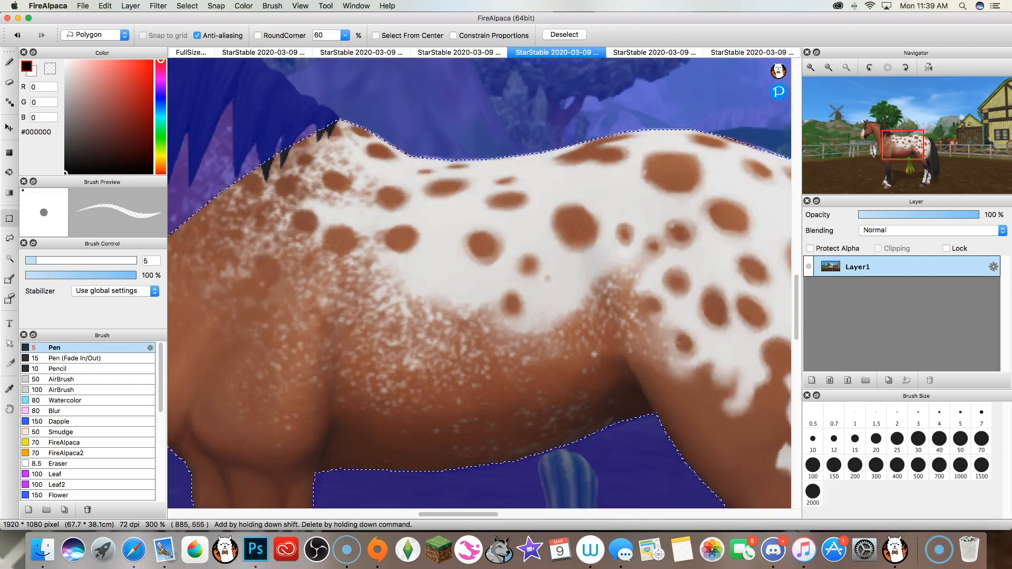
click(828, 67)
click(828, 67)
drag(896, 139, 909, 163)
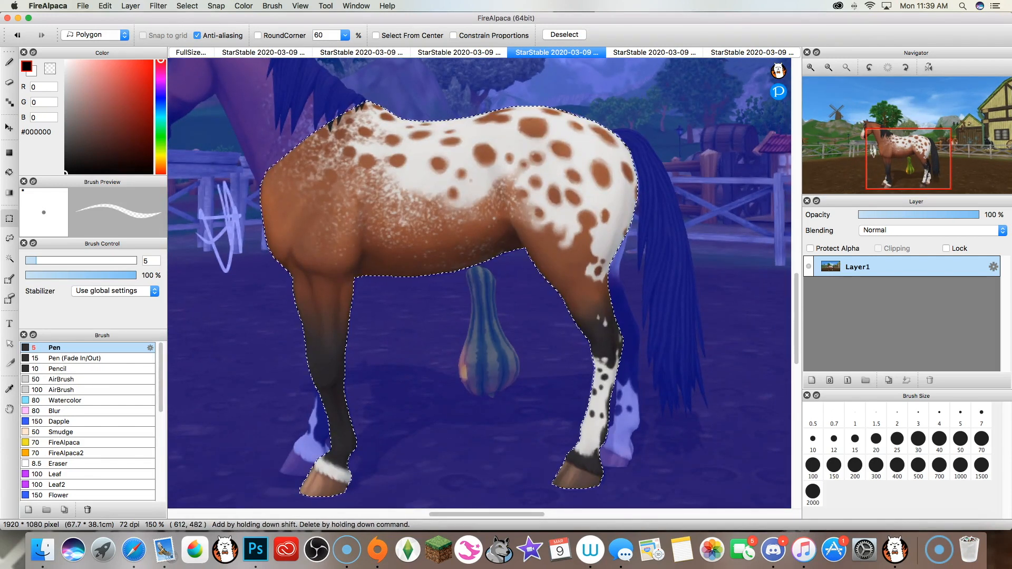
Copy the selected horse body and paste it as a new layer into the walking-horse line art document.
click(105, 5)
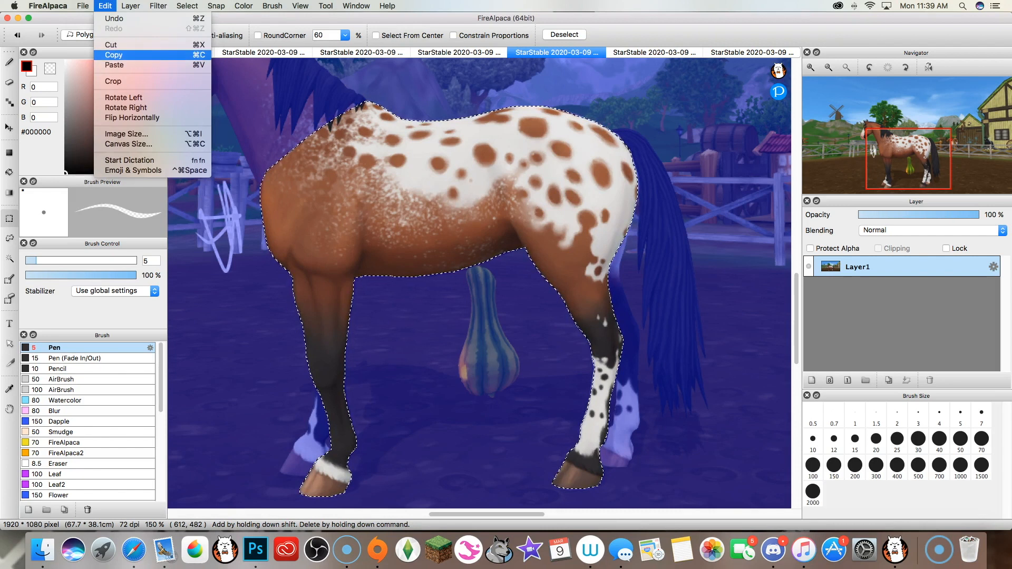
click(114, 55)
click(190, 53)
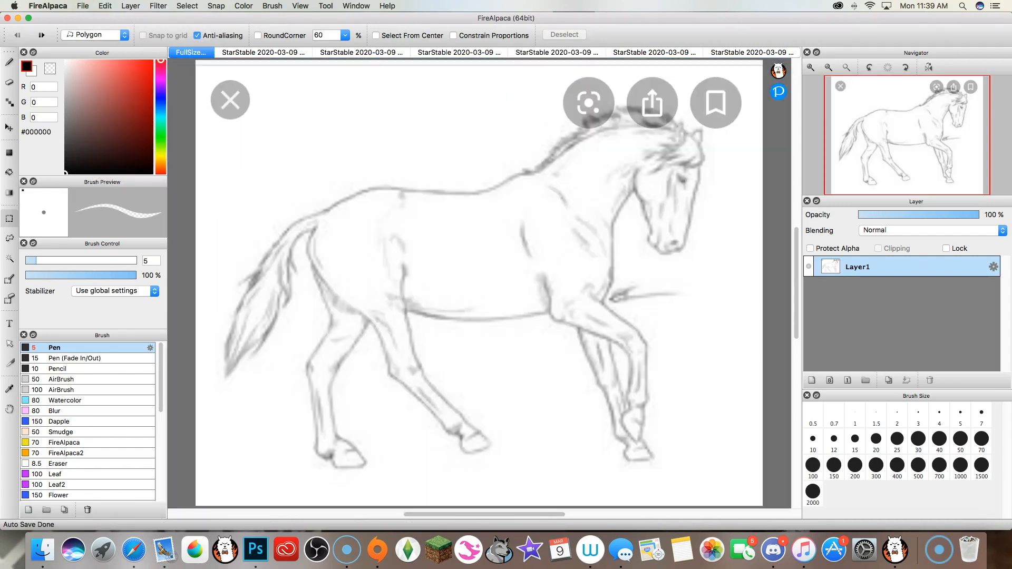
click(105, 6)
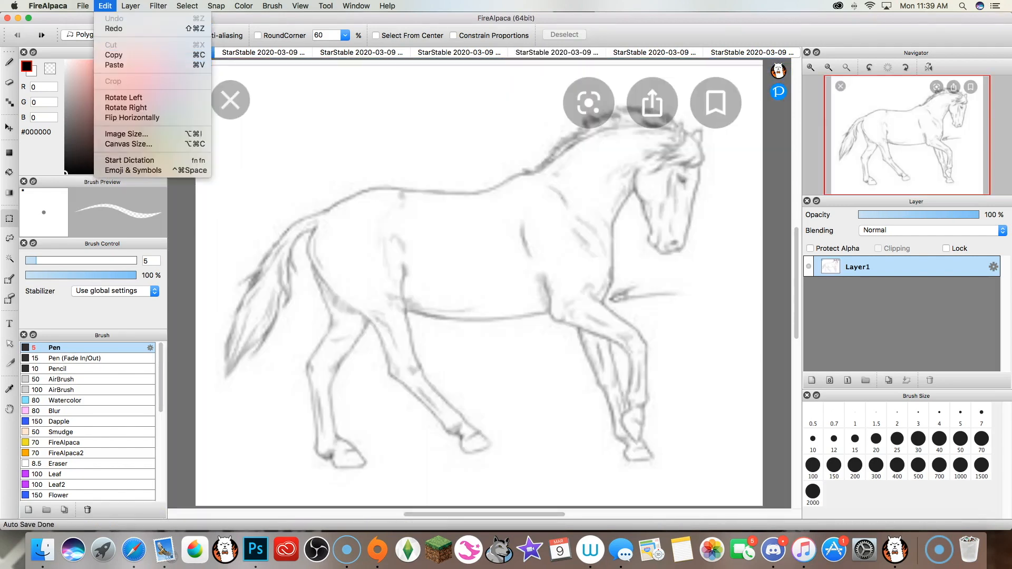
click(114, 65)
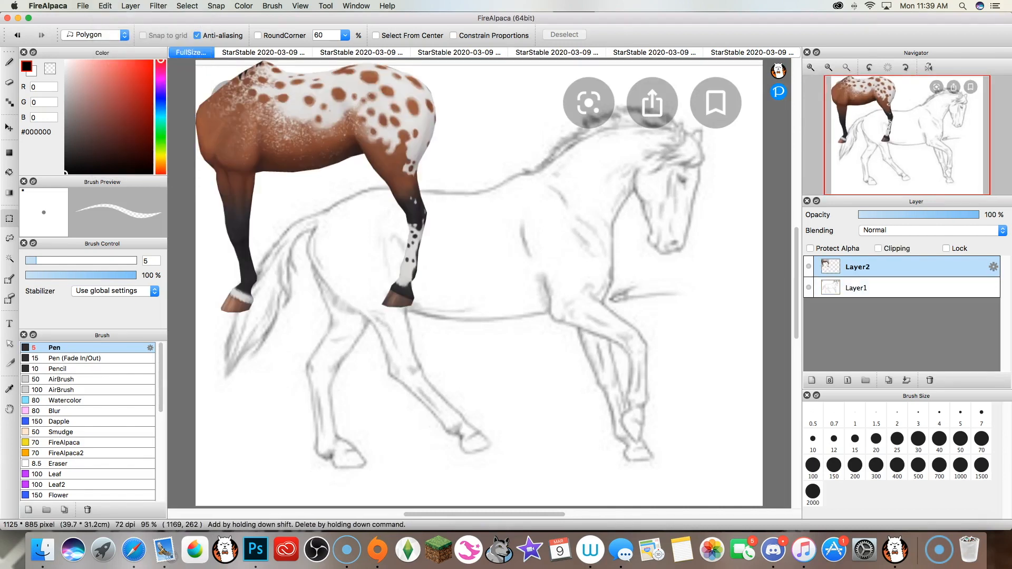
drag(859, 122, 868, 124)
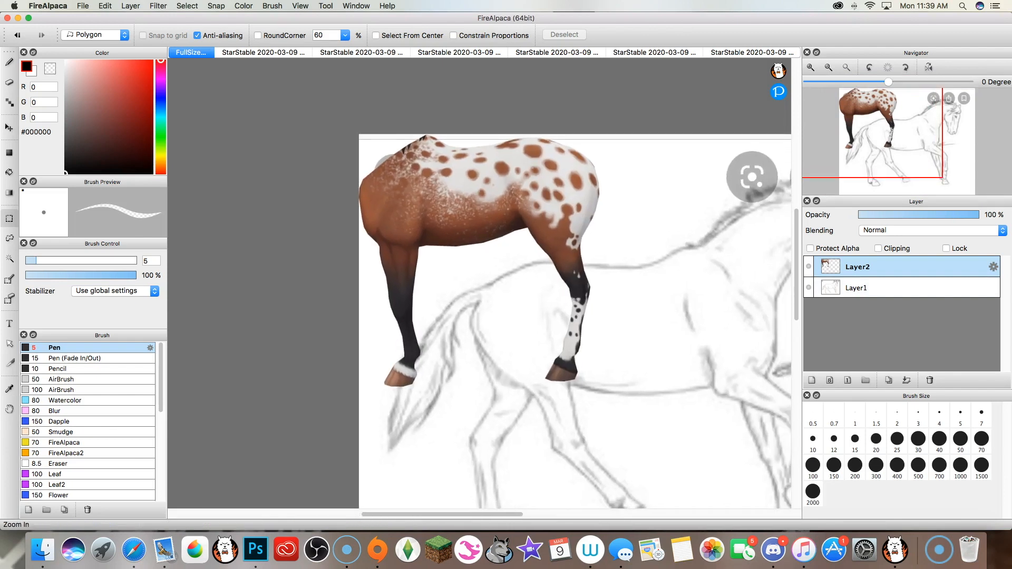
click(811, 68)
drag(898, 133, 878, 119)
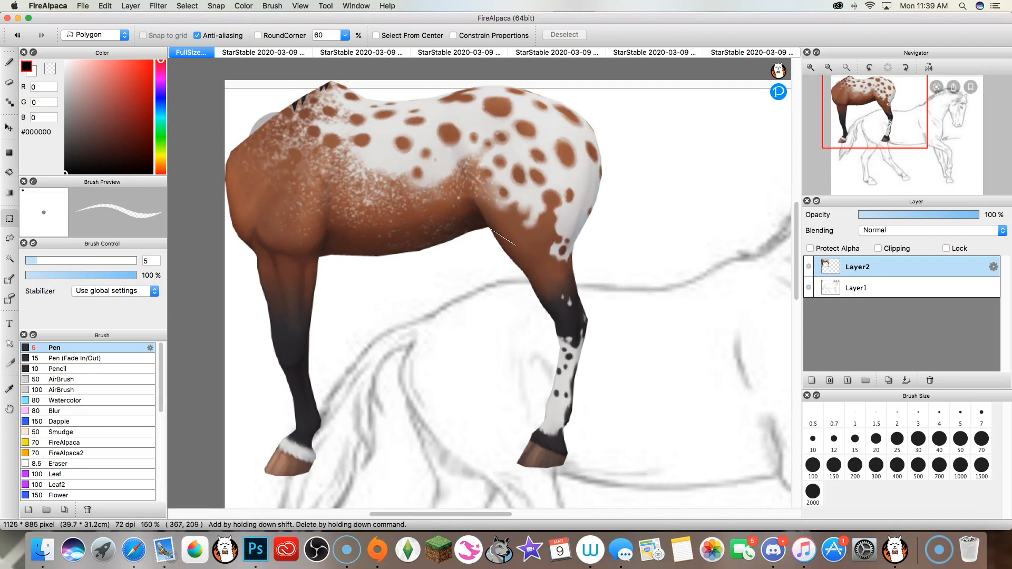
click(548, 264)
click(594, 258)
click(618, 401)
click(586, 476)
click(530, 485)
click(486, 471)
click(488, 229)
key(super+d)
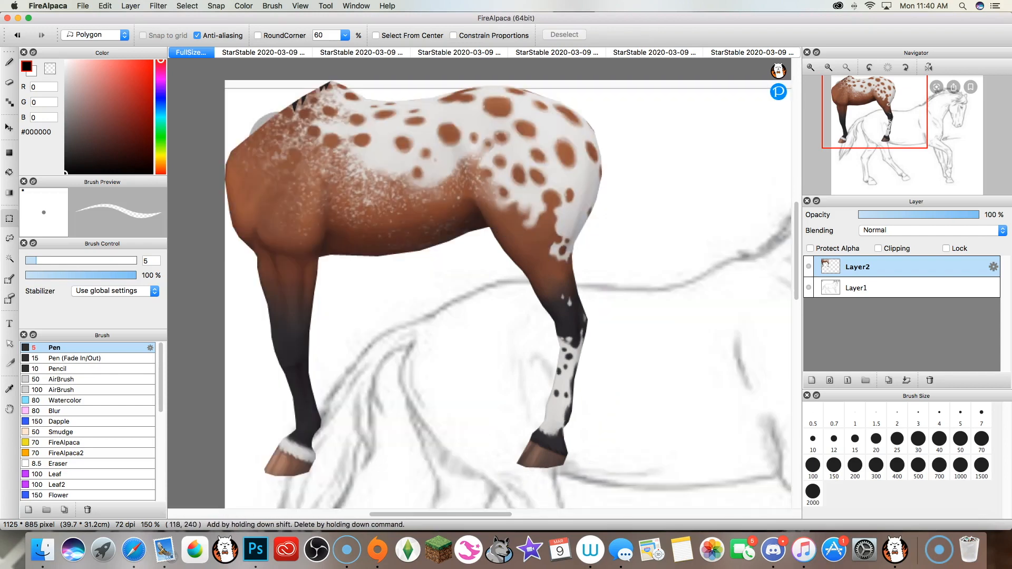
Outline both of the pasted horse's legs in one polygon selection, cutting across just below the body.
click(257, 251)
click(305, 261)
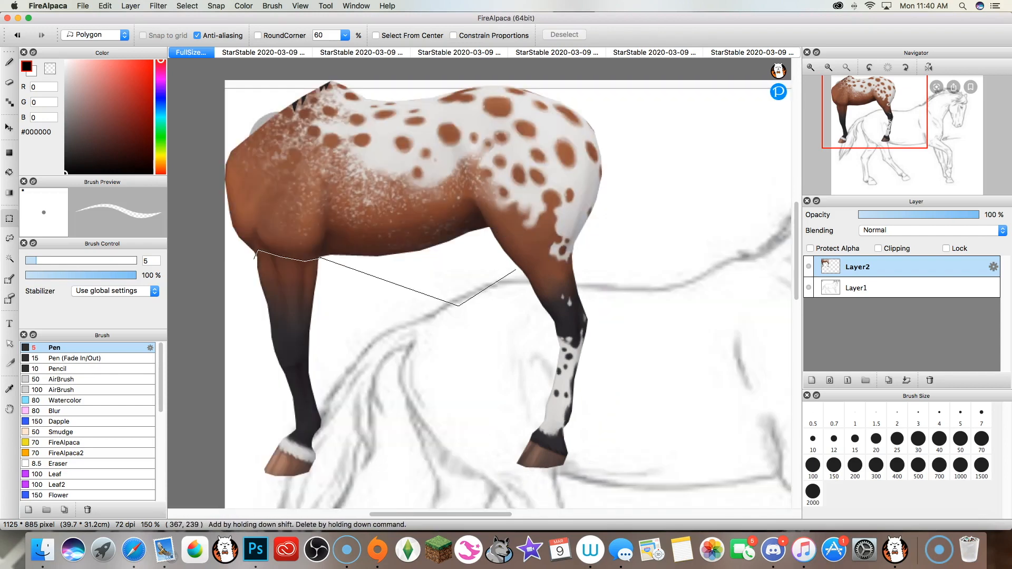
click(264, 490)
click(234, 459)
click(233, 308)
double_click(246, 260)
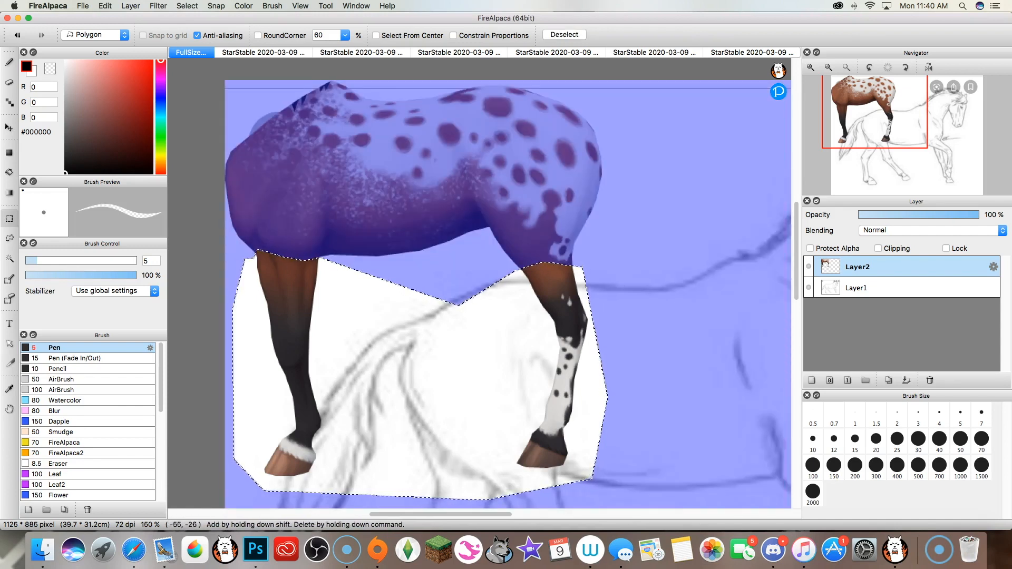
click(105, 5)
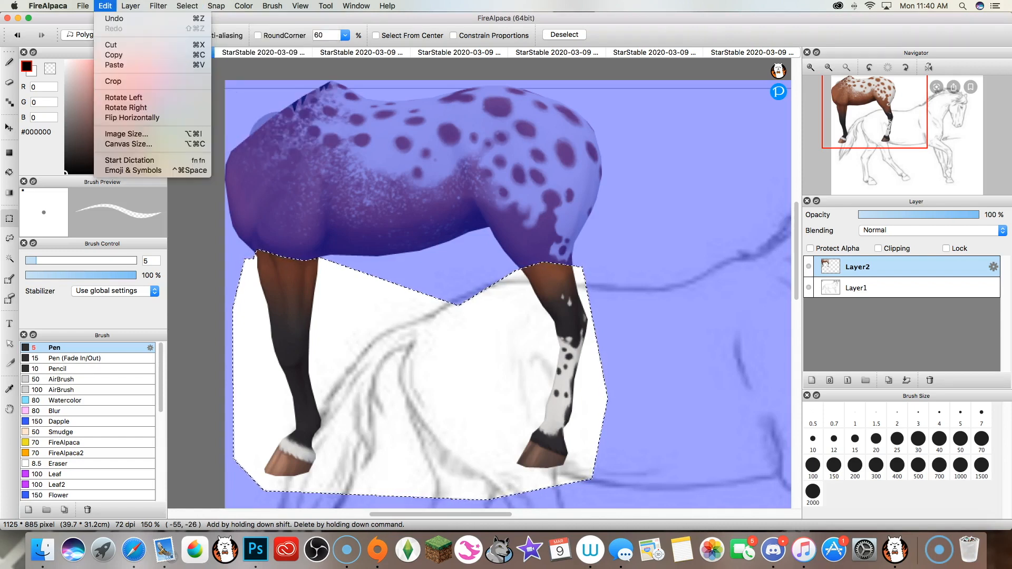
click(115, 65)
click(105, 6)
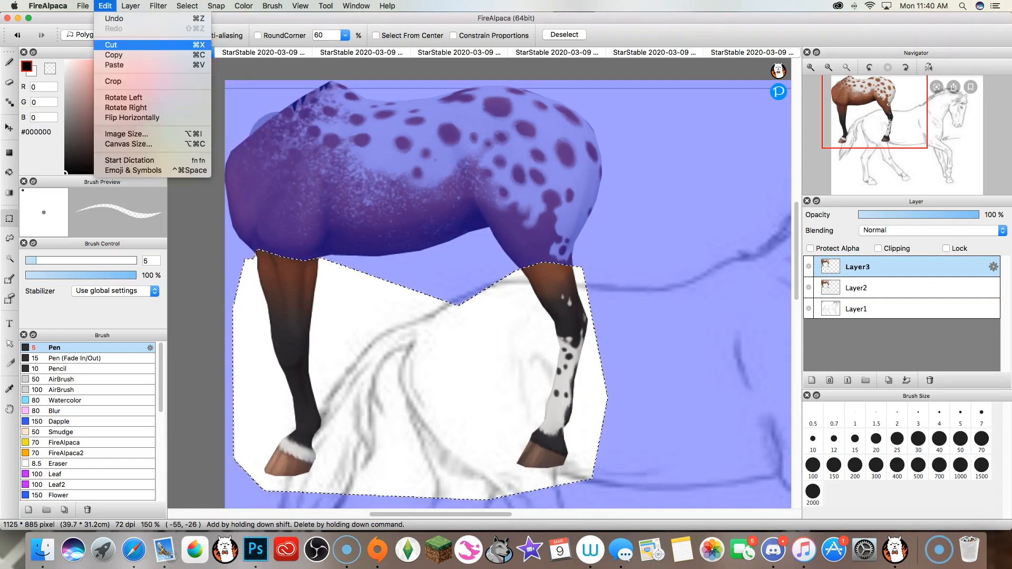
click(113, 54)
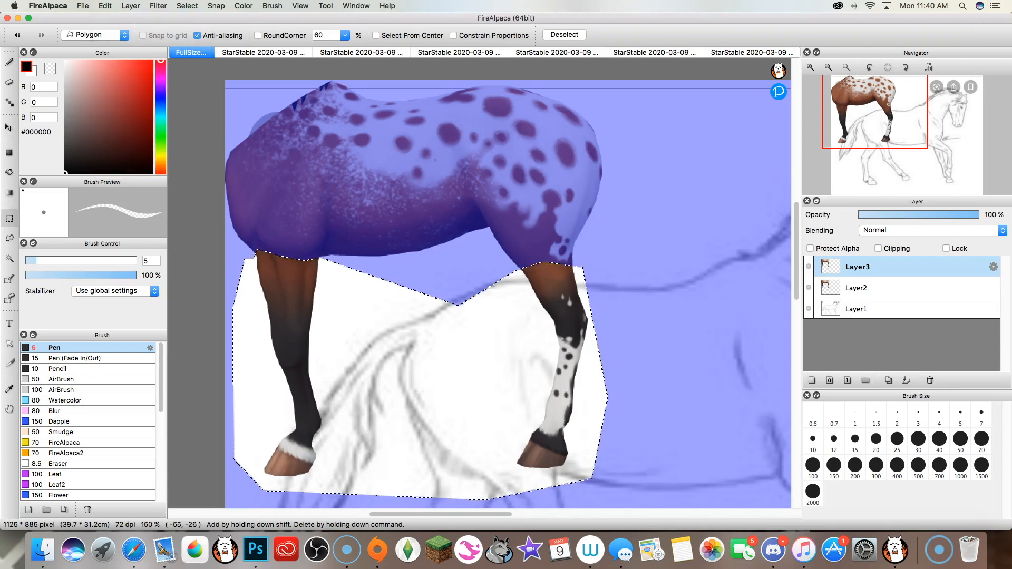
key(super+z)
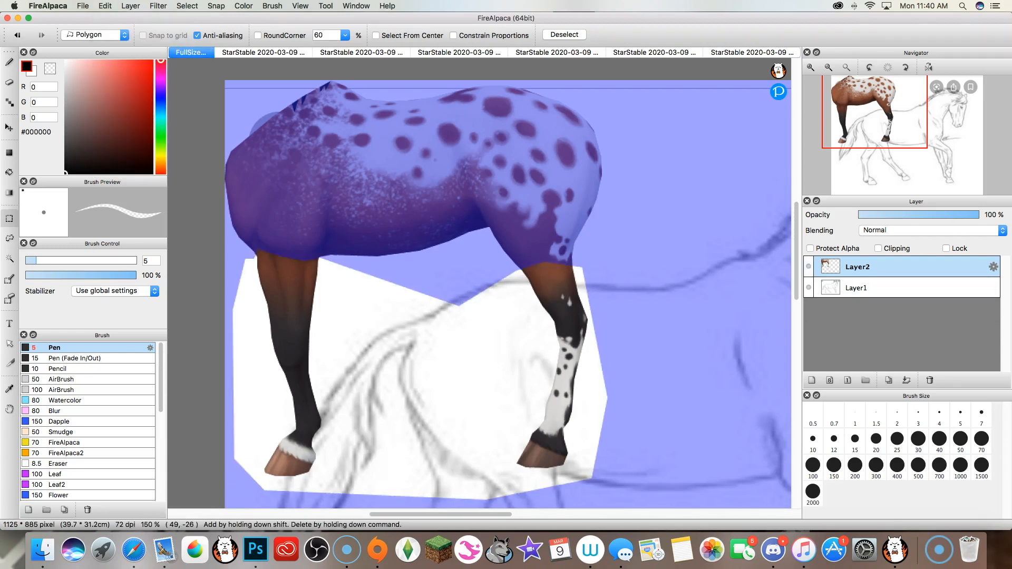
Copy the selected legs and paste them onto their own new layer.
click(105, 6)
click(114, 54)
click(105, 6)
click(115, 65)
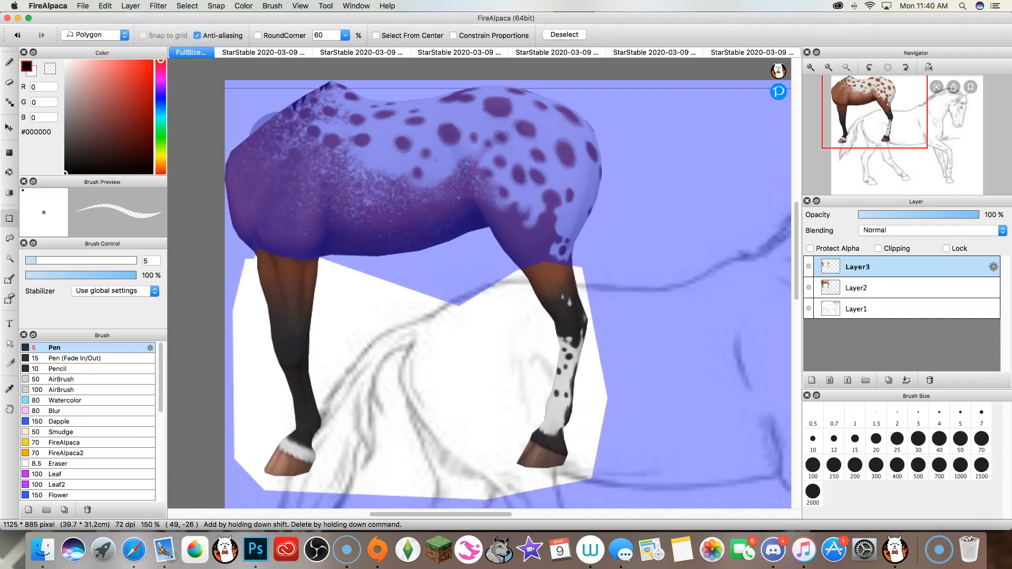
Hide the legs layer, delete the selected legs from Layer2 and clear the selection.
click(856, 287)
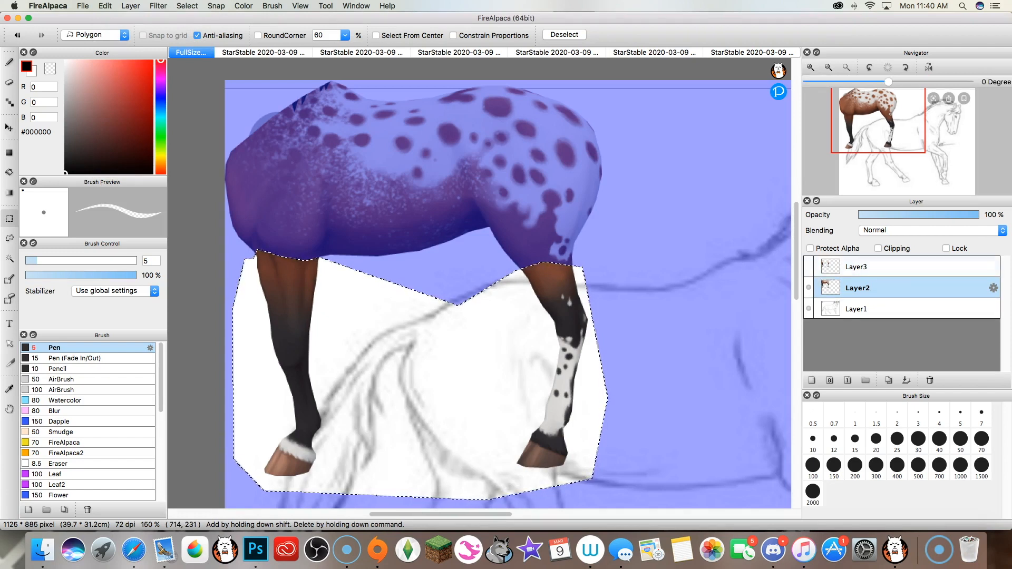
key(Delete)
key(super+d)
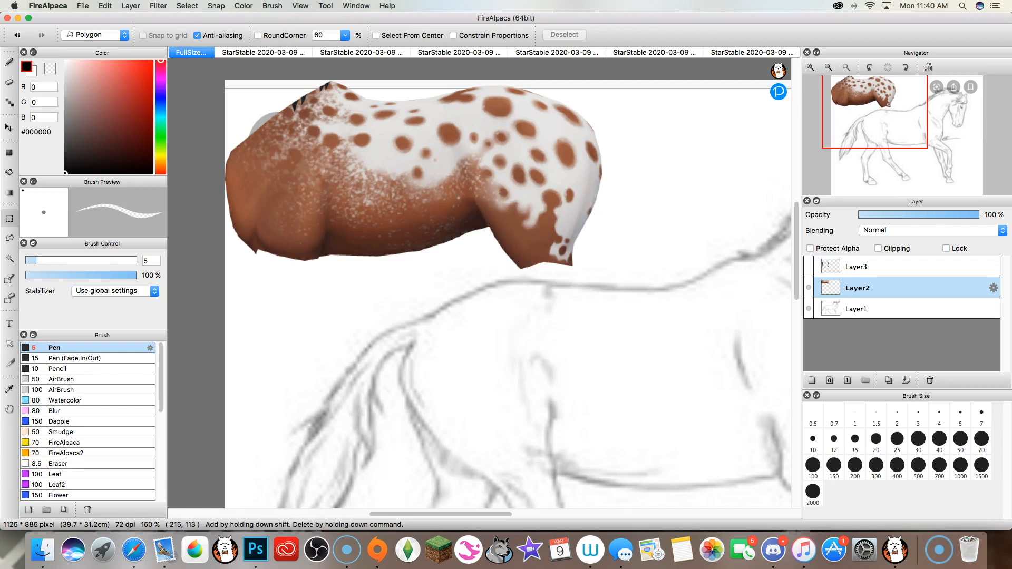
Outline the horse's chest and shoulder section with a polygon selection cut from behind the elbow up to the withers.
click(810, 68)
click(810, 68)
scroll(437, 220, up, 4)
scroll(437, 220, left, 4)
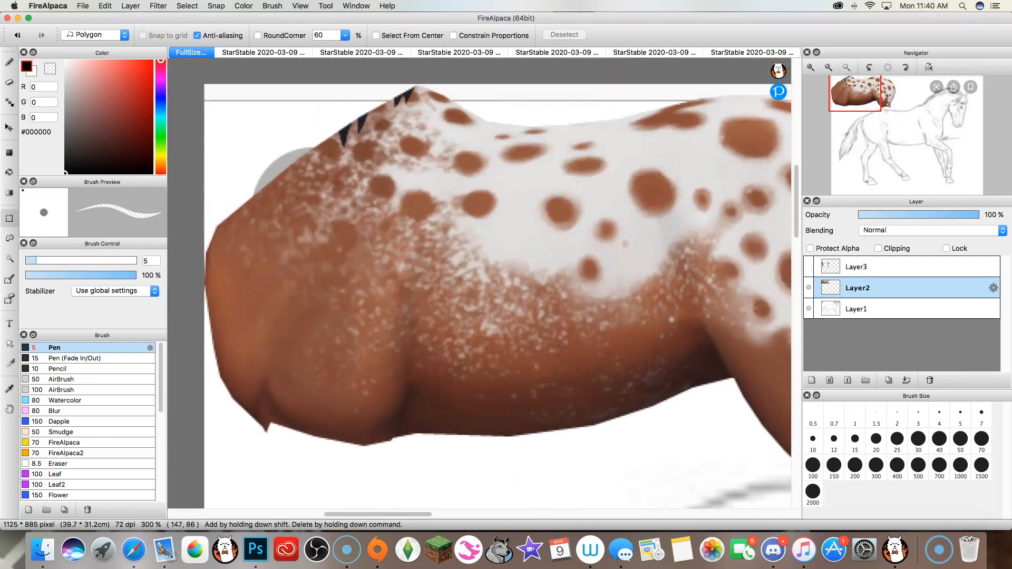
drag(395, 440, 452, 84)
click(371, 71)
click(292, 122)
click(223, 175)
click(185, 266)
click(185, 448)
click(287, 476)
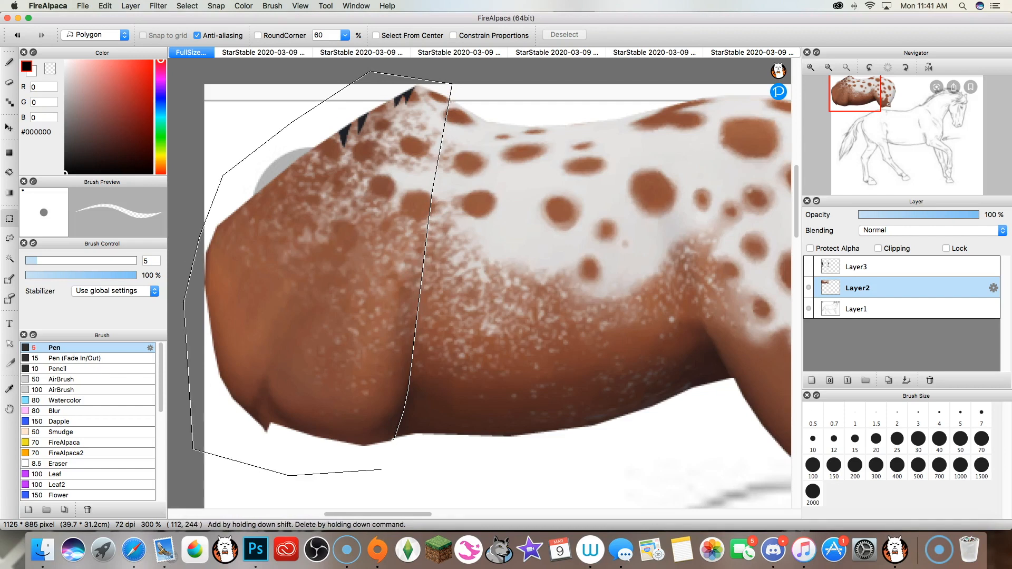
double_click(382, 470)
Place a copy of the shoulder section on a new hidden layer and delete that section from Layer2.
click(105, 6)
click(116, 66)
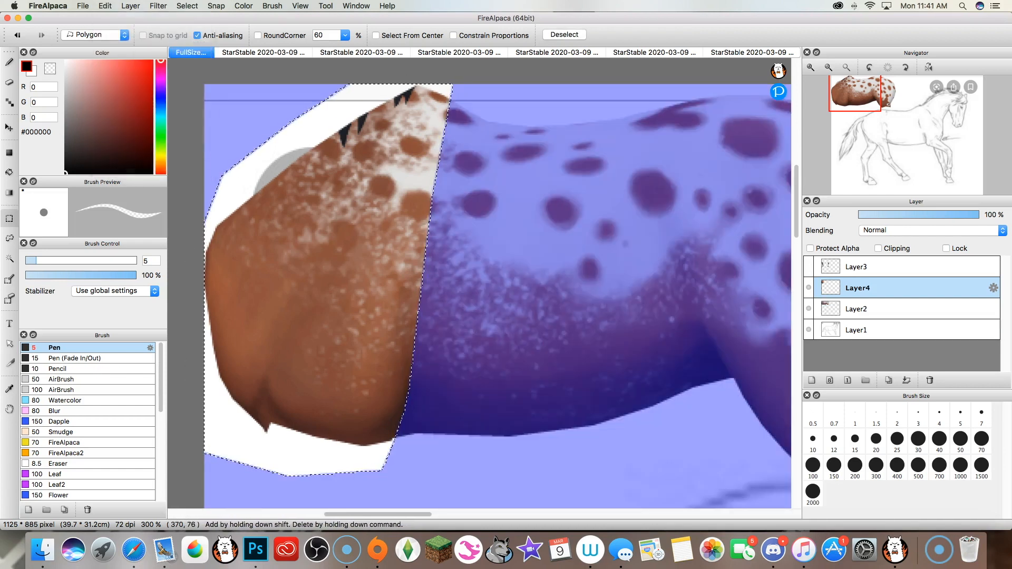
click(875, 309)
key(Delete)
key(super+d)
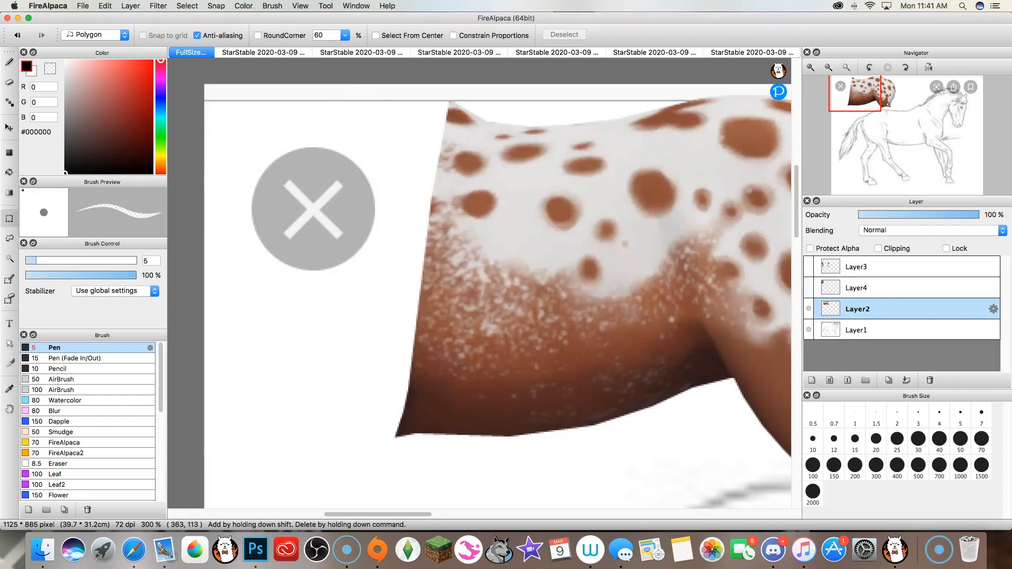
Start a polygon outline along the front edge of the hindquarters and carry it over the rump.
click(881, 108)
scroll(511, 188, up, 2)
click(399, 282)
click(354, 113)
scroll(352, 101, up, 2)
click(350, 102)
click(451, 80)
click(568, 99)
click(660, 155)
Trace the polygon outline down behind the hindquarters, under the thigh, and close the selection at the flank.
click(681, 251)
click(656, 406)
click(624, 464)
click(506, 479)
click(454, 455)
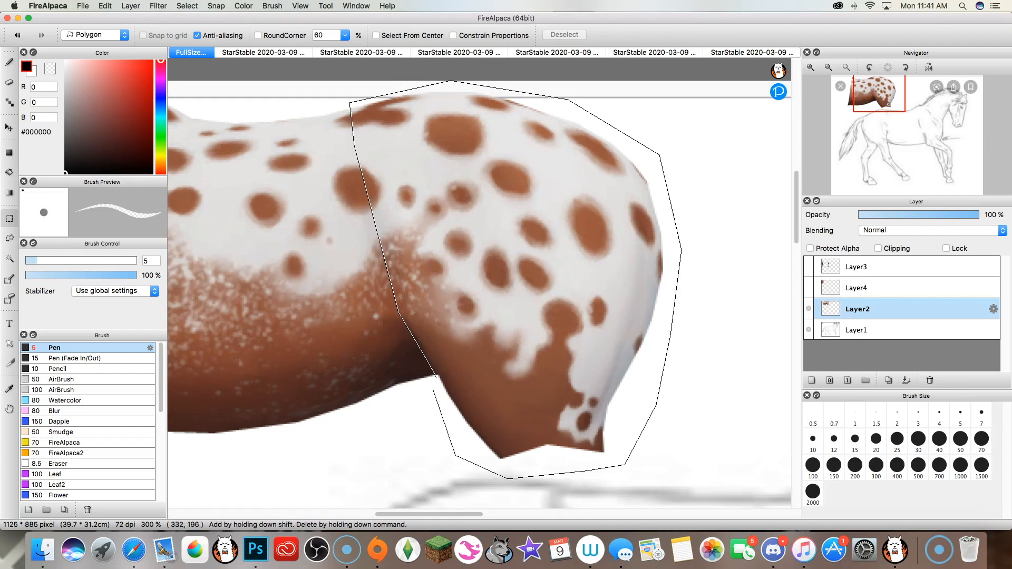
double_click(433, 391)
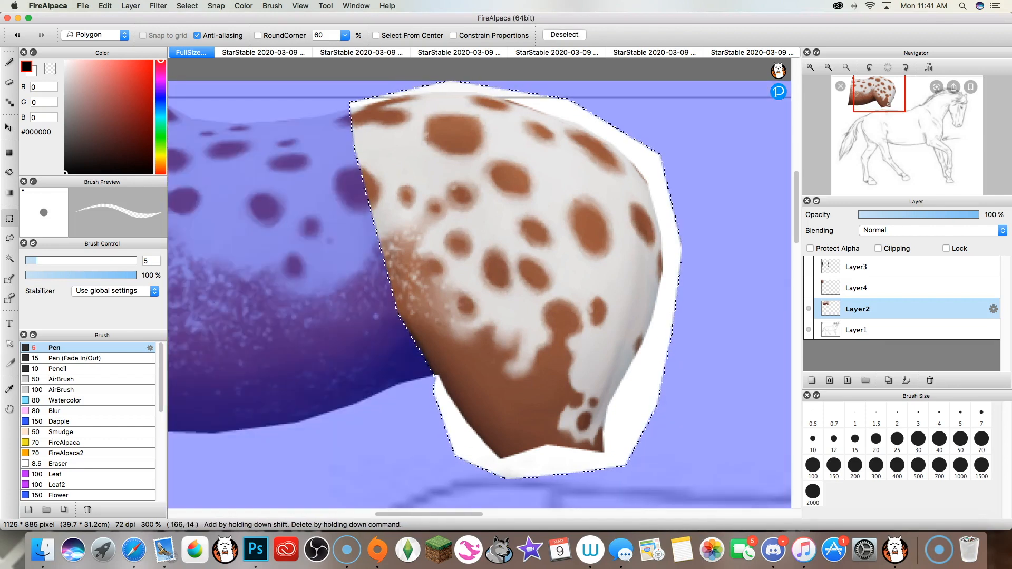
Copy the hindquarters onto a new hidden layer and delete that section from Layer2.
click(105, 6)
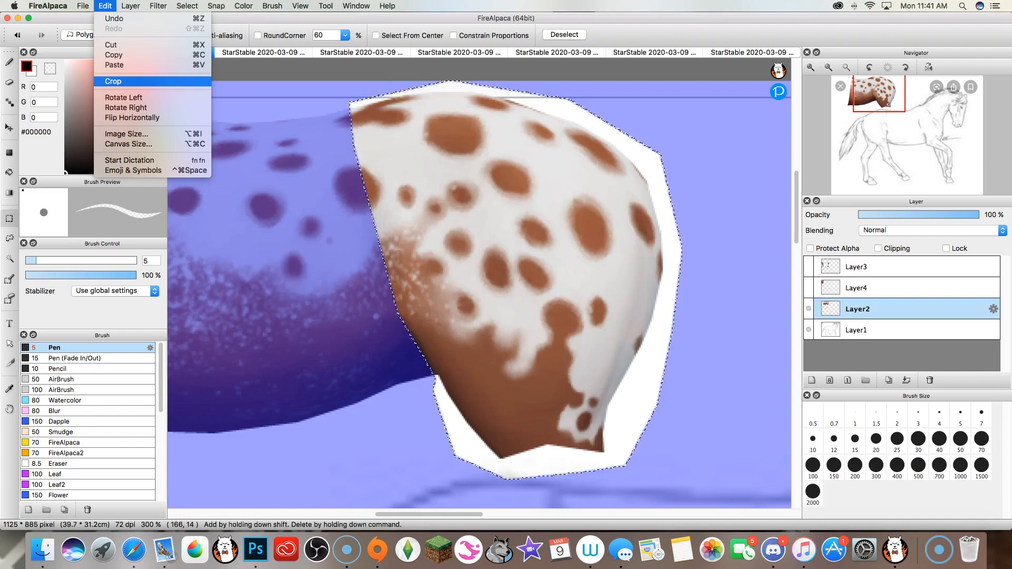
click(113, 55)
key(super+v)
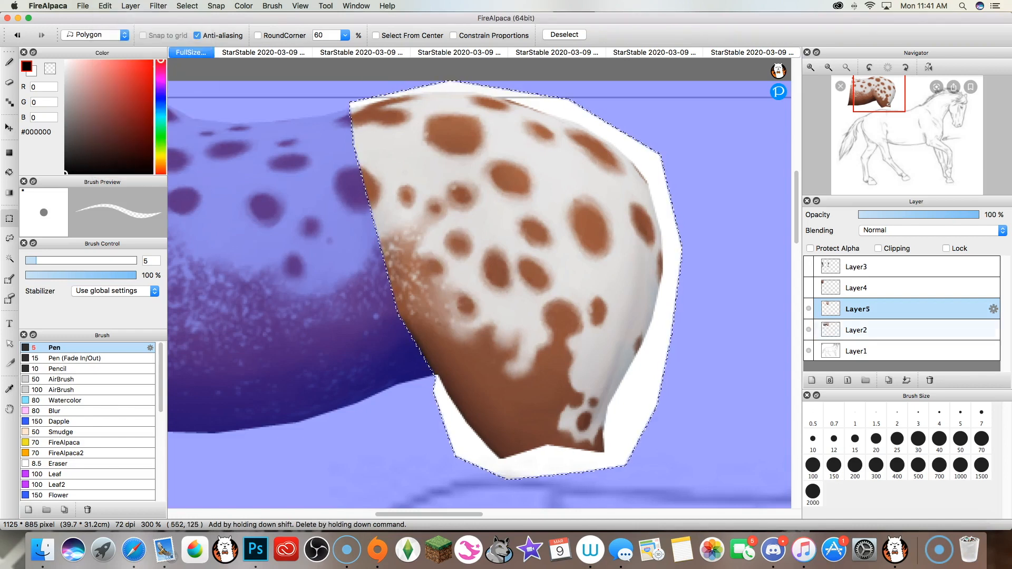
click(857, 330)
click(809, 309)
key(Delete)
key(super+d)
Set the opacity of Layer2, which holds the remaining barrel piece, to 75%.
click(828, 68)
click(828, 68)
scroll(479, 284, down, 5)
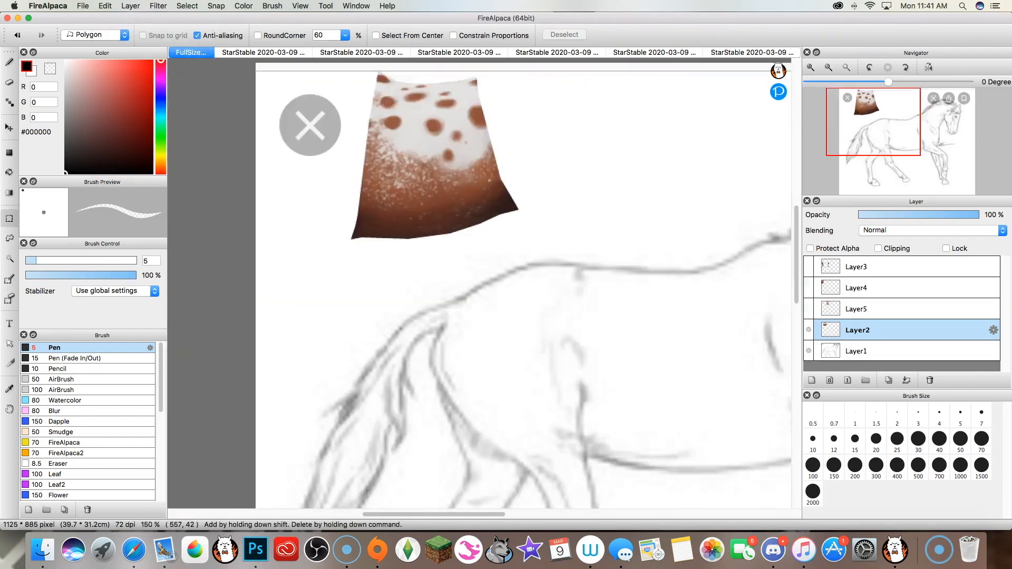
scroll(479, 283, right, 4)
click(828, 67)
drag(883, 141, 896, 138)
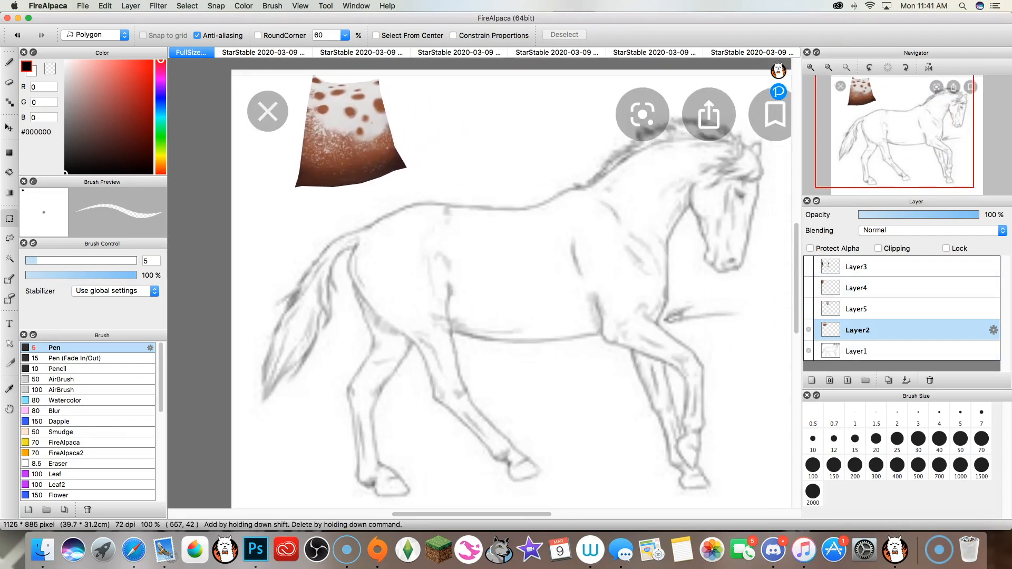
drag(975, 215, 949, 214)
Draw a polygon selection loosely around the remaining barrel piece.
click(369, 63)
click(391, 83)
click(424, 130)
click(430, 182)
click(346, 224)
click(276, 194)
double_click(293, 61)
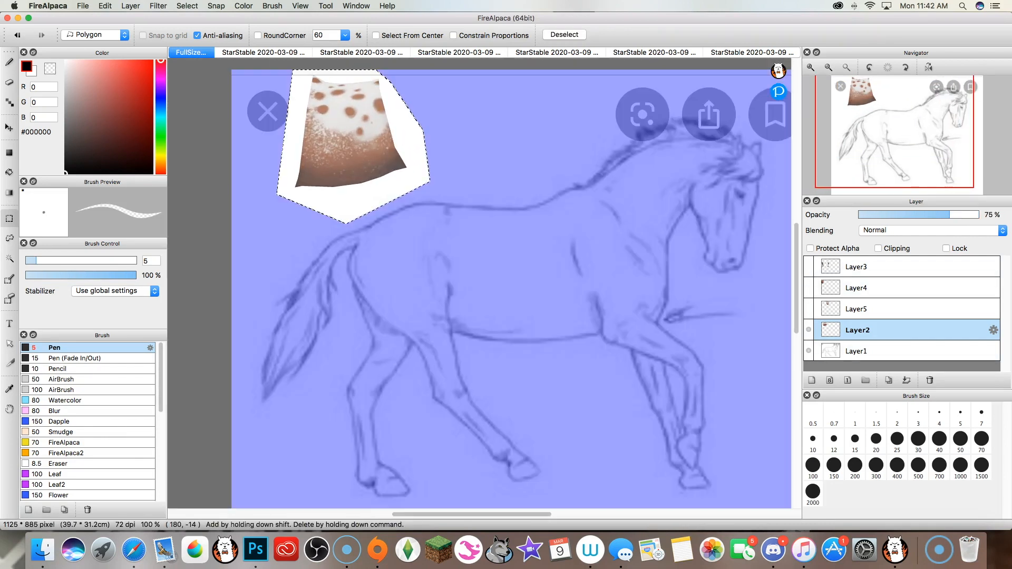
Start transforming the barrel piece and move it over the line art horse's torso.
key(super+t)
drag(294, 62, 476, 206)
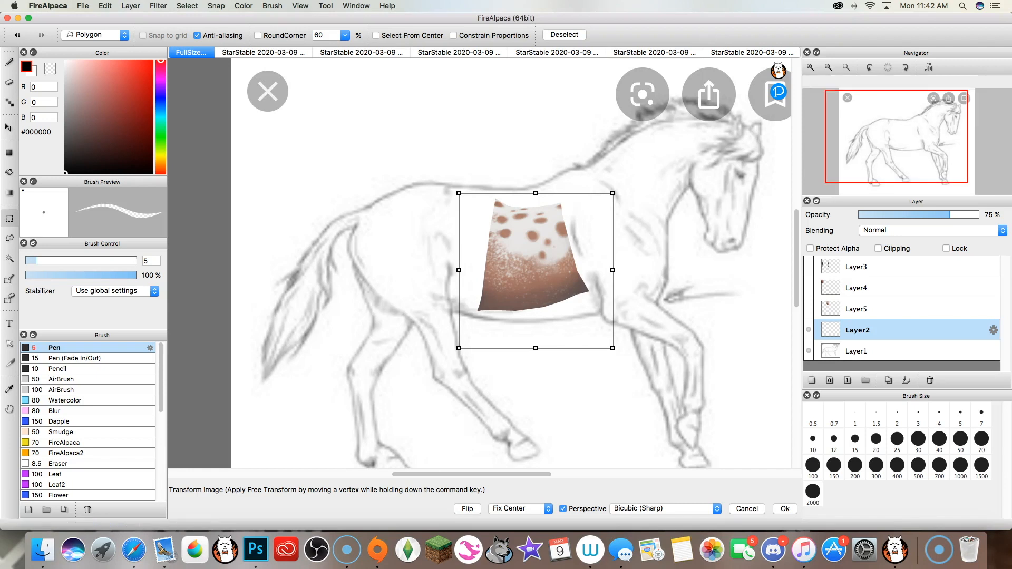
click(878, 126)
drag(879, 126, 914, 139)
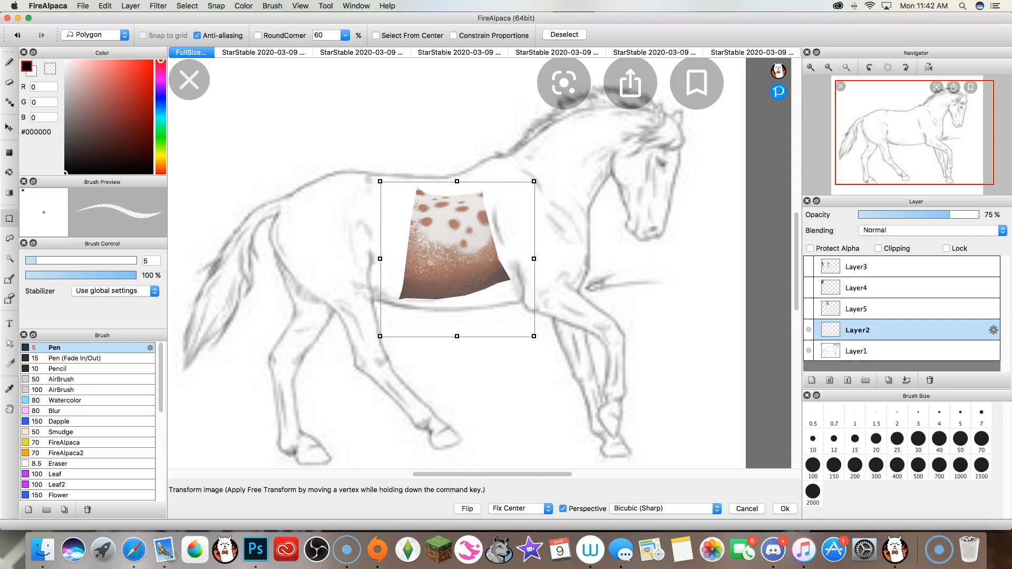
Flip the barrel piece and enlarge it to span the torso between the line art's back and belly.
click(468, 509)
drag(559, 358, 591, 339)
drag(458, 253, 434, 252)
drag(293, 182, 311, 182)
drag(572, 352, 565, 363)
drag(443, 253, 444, 258)
Refine the barrel piece's rotation, position and upper front corner to follow the line art's back and belly.
drag(542, 250, 560, 248)
drag(575, 361, 578, 355)
mouse_move(434, 262)
mouse_down()
mouse_move(442, 258)
mouse_move(431, 260)
mouse_up()
drag(574, 351, 571, 356)
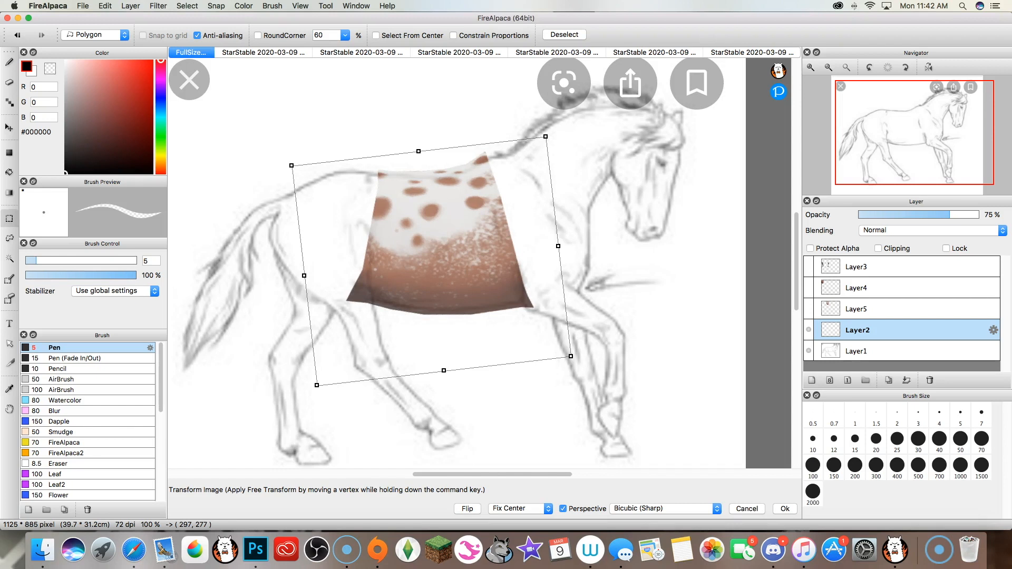
mouse_move(546, 137)
mouse_down()
mouse_move(563, 151)
mouse_move(548, 139)
mouse_up()
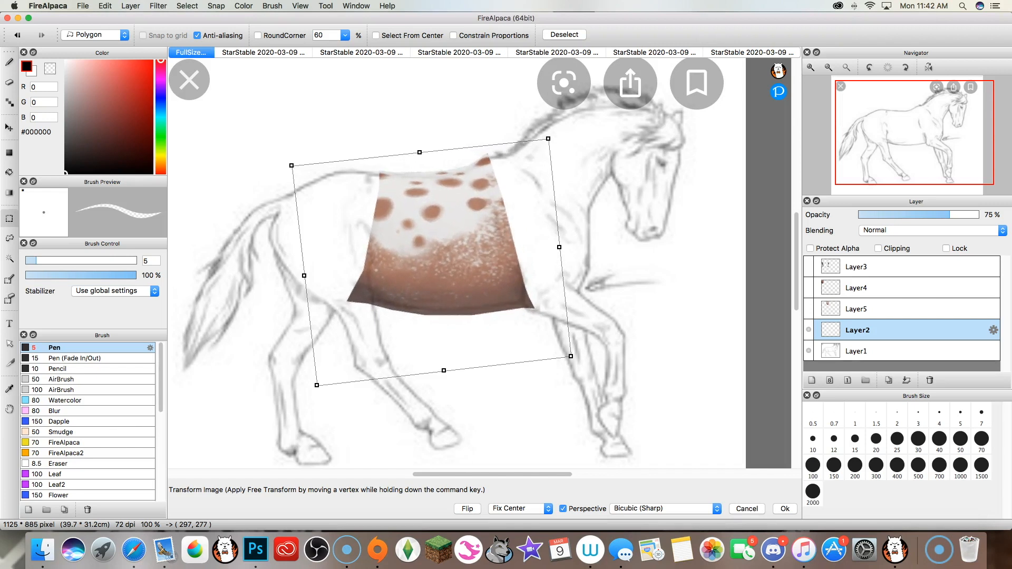
Adjust the barrel piece's lower rear corner, rotation and position to match the torso outline, apply the transform and clear the selection.
drag(317, 386, 345, 371)
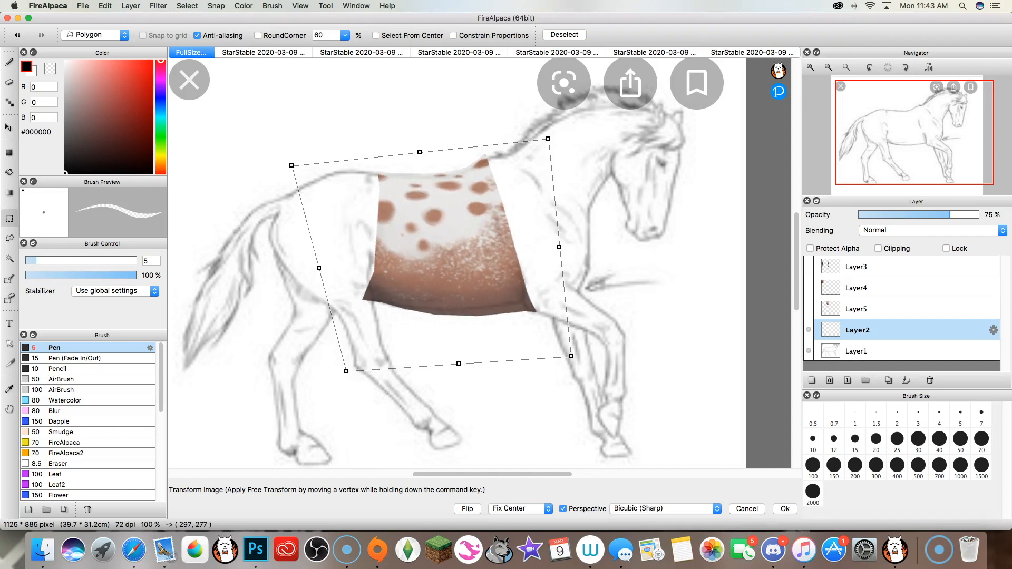
drag(420, 152, 419, 146)
drag(448, 237, 447, 239)
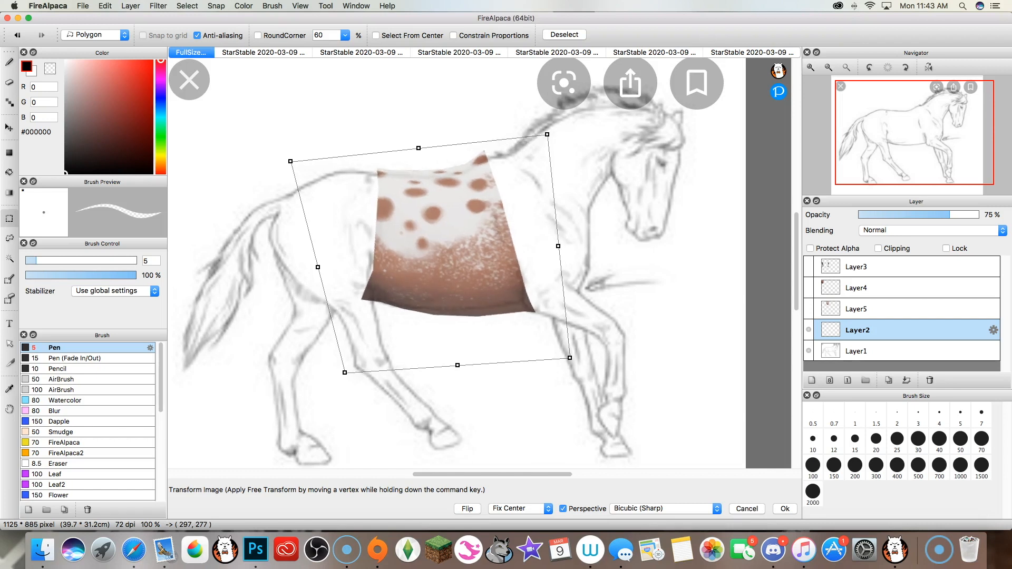
drag(595, 247, 596, 244)
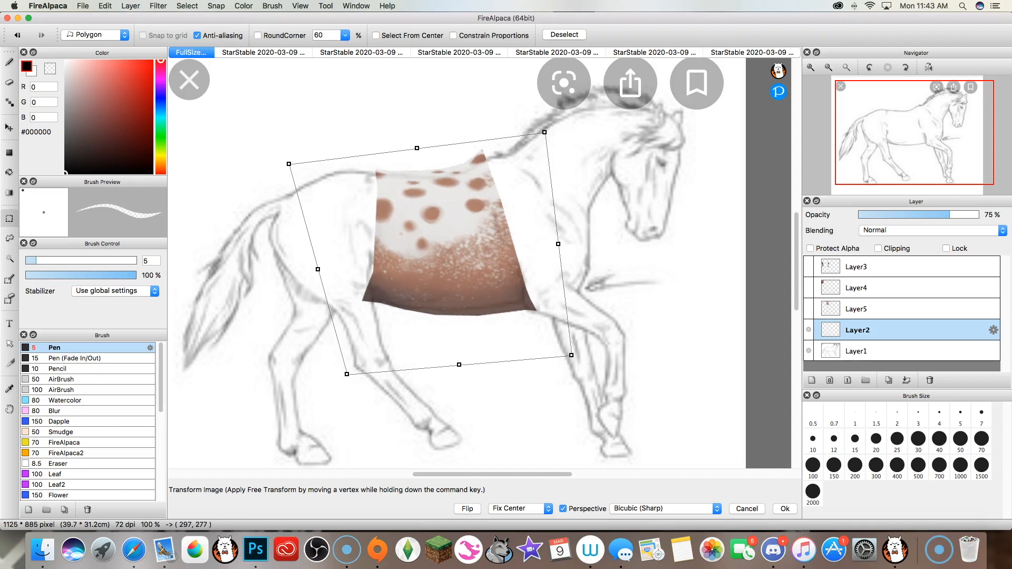
mouse_move(448, 237)
mouse_down()
mouse_move(462, 255)
mouse_move(443, 239)
mouse_up()
drag(591, 377, 595, 371)
drag(443, 248, 442, 246)
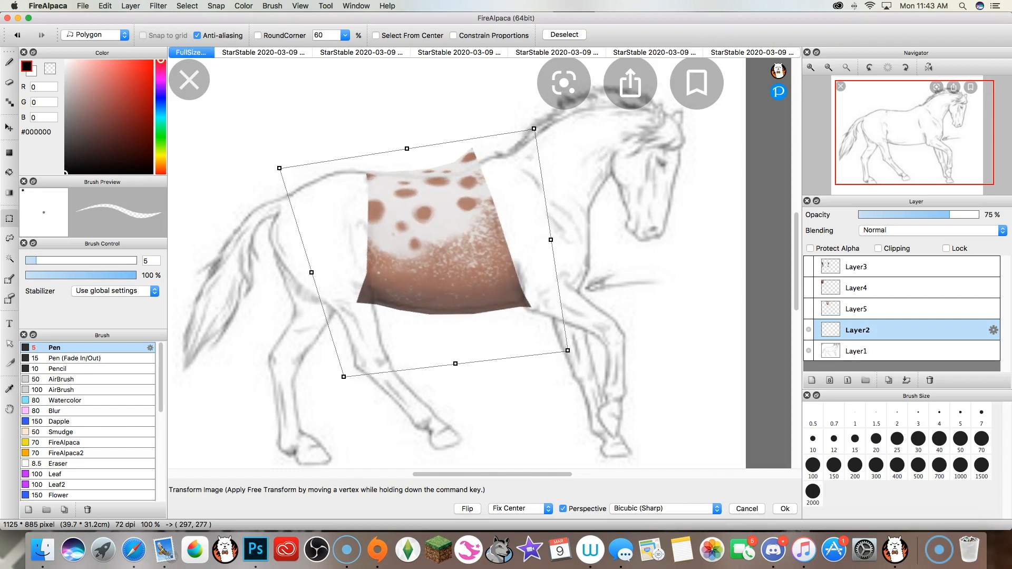
click(785, 509)
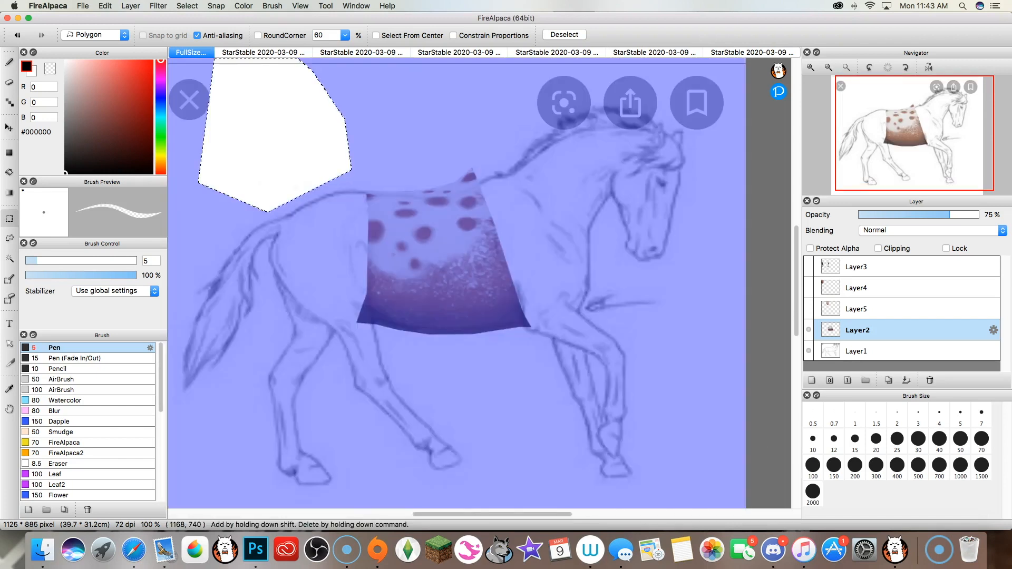
key(super+d)
Show the hindquarter piece on Layer5 and set that layer's opacity to 71%.
click(808, 309)
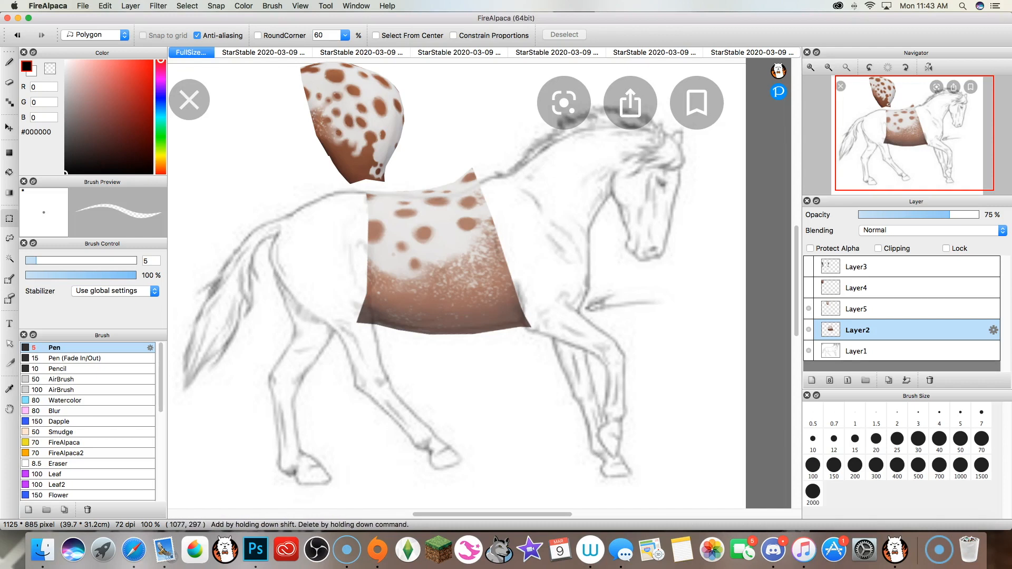
drag(628, 93, 748, 106)
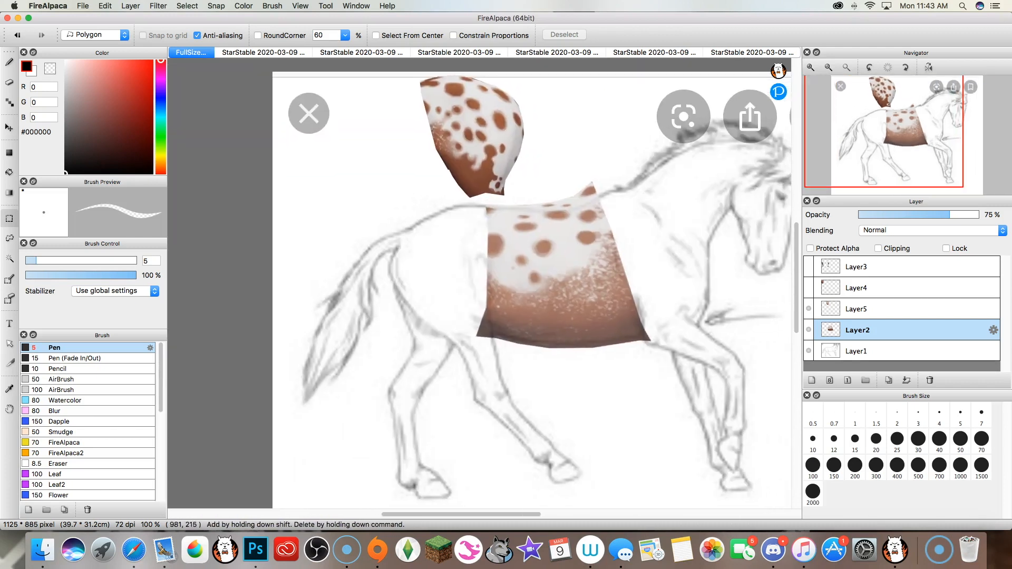
click(907, 310)
click(944, 215)
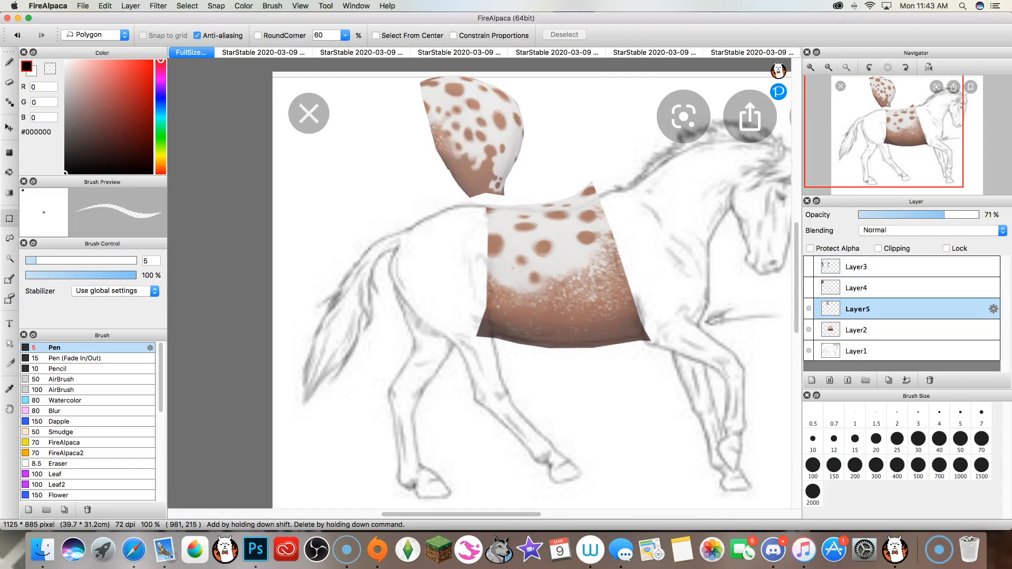
Draw a polygon selection loosely around the spotted hindquarter piece above the horse's back.
click(423, 66)
click(397, 101)
click(406, 166)
click(449, 218)
click(515, 217)
click(561, 165)
click(542, 102)
click(509, 77)
scroll(508, 78, up, 2)
double_click(445, 116)
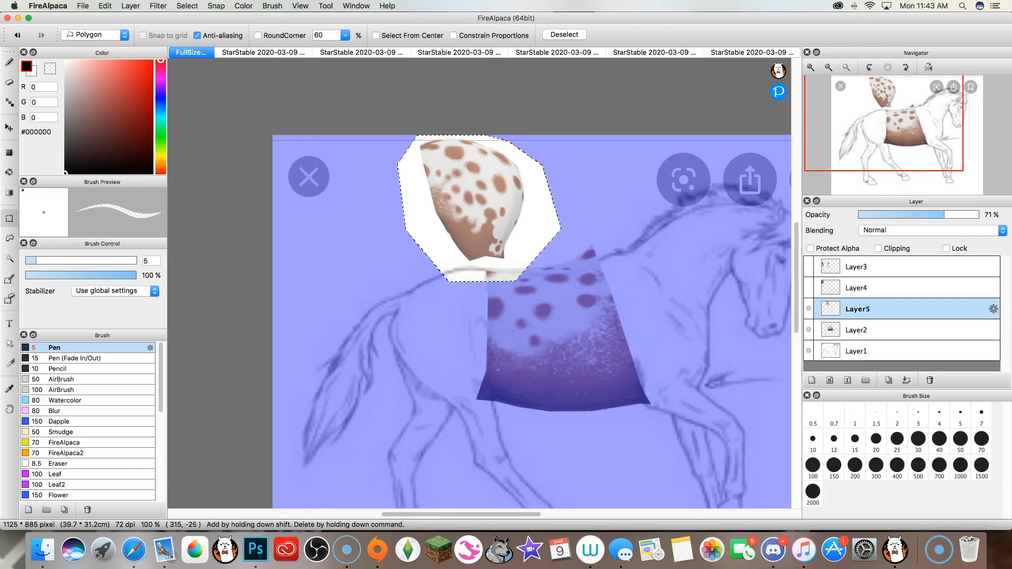
Start transforming the hindquarter piece, move it over the line art's rump and flip it to face the other way.
key(super+t)
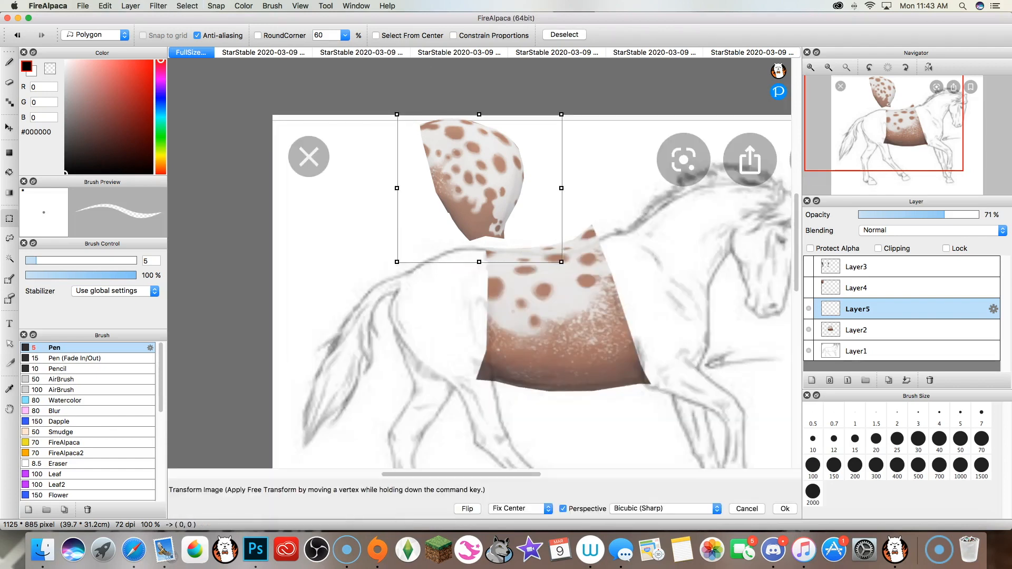
scroll(391, 163, down, 1)
drag(379, 132, 360, 250)
click(468, 510)
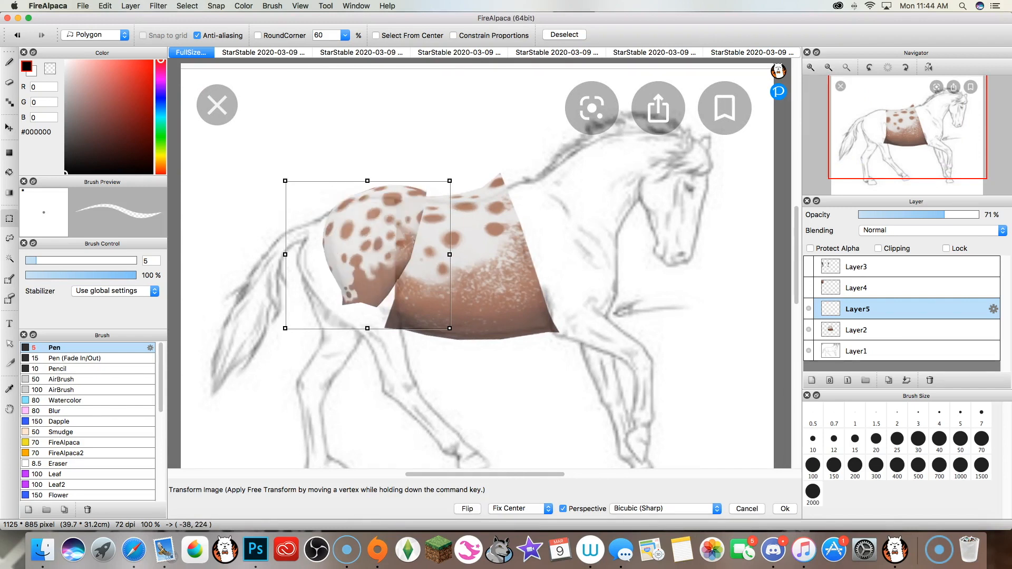
Rotate, enlarge and reposition the hindquarter piece to fill the line art's rump and meet the barrel piece.
drag(390, 295, 369, 312)
drag(464, 359, 482, 325)
drag(369, 285, 377, 296)
drag(381, 361, 383, 366)
mouse_move(376, 296)
mouse_down()
mouse_move(367, 313)
mouse_move(375, 300)
mouse_up()
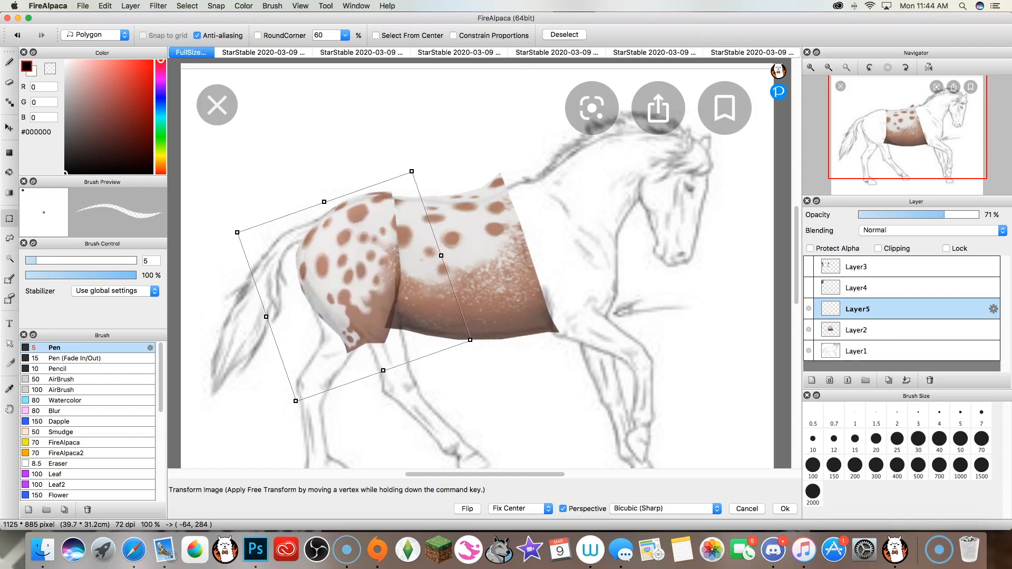
Set the opacity of the three body-piece layers, Layer4, Layer5 and Layer2, to 100%.
drag(948, 215, 978, 214)
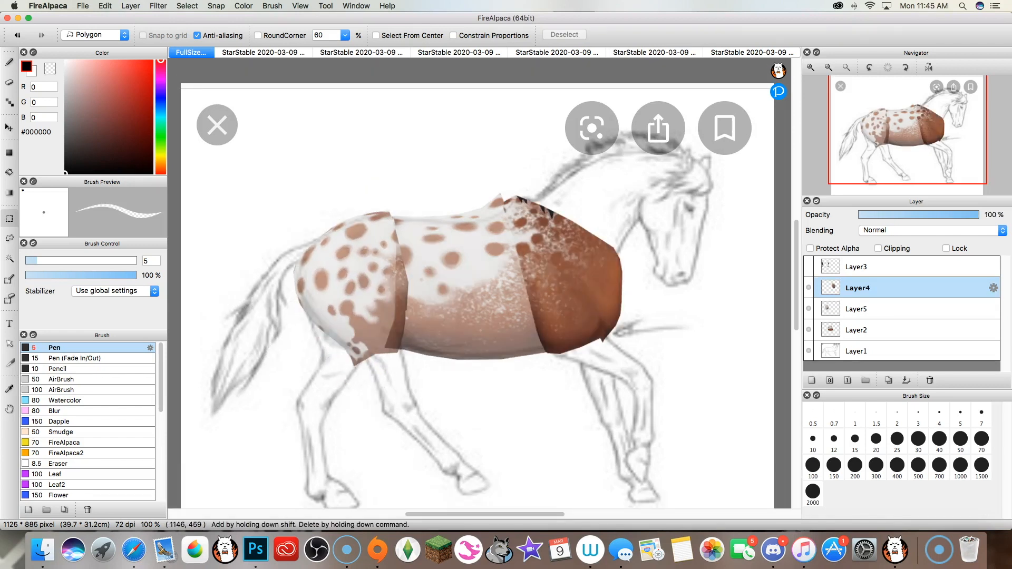
click(896, 309)
click(896, 330)
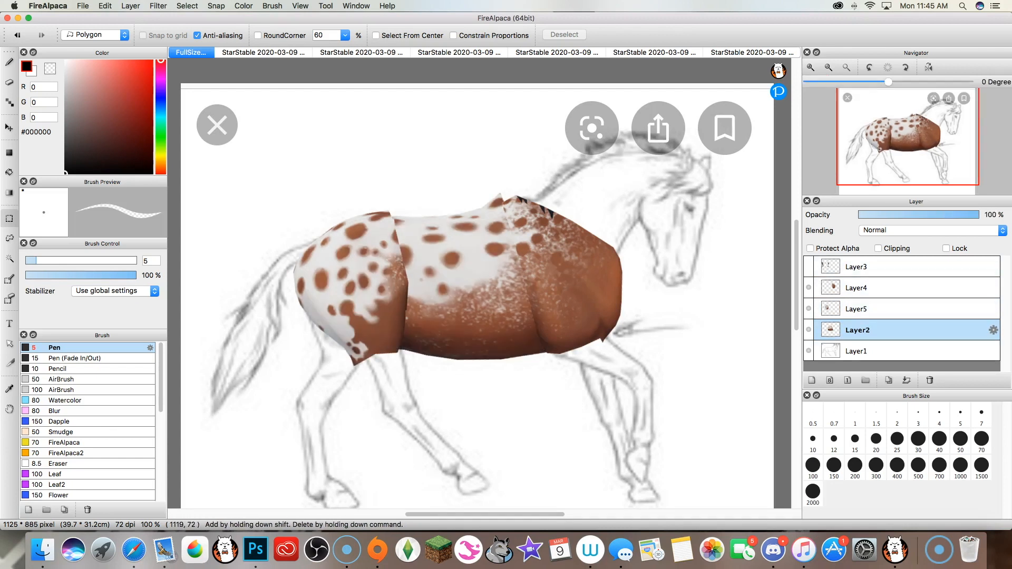
Merge the shoulder and hindquarter layers, Layer4 and Layer5, down into the barrel layer, Layer2.
click(810, 67)
click(896, 288)
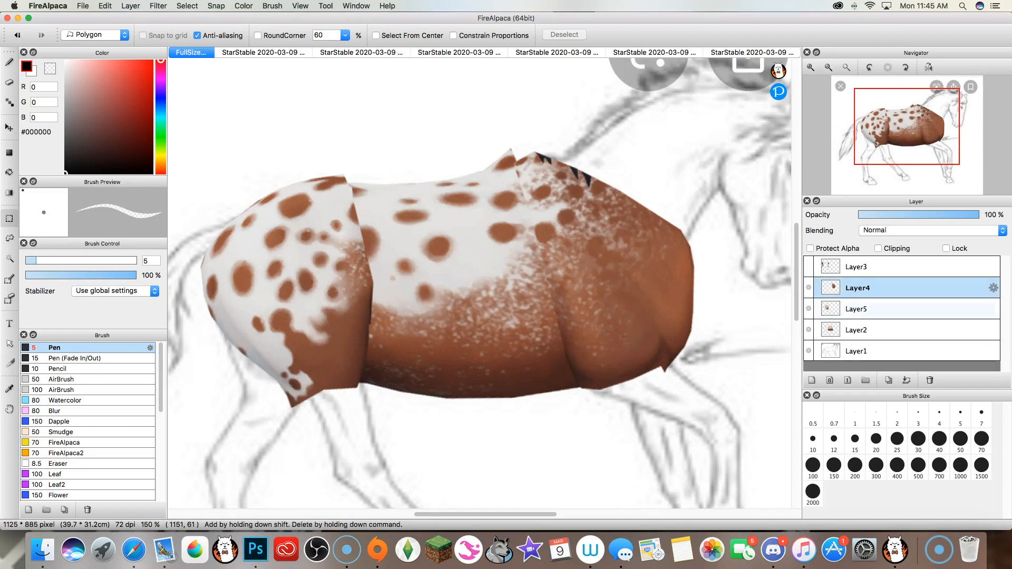
key(super+e)
key(super+e)
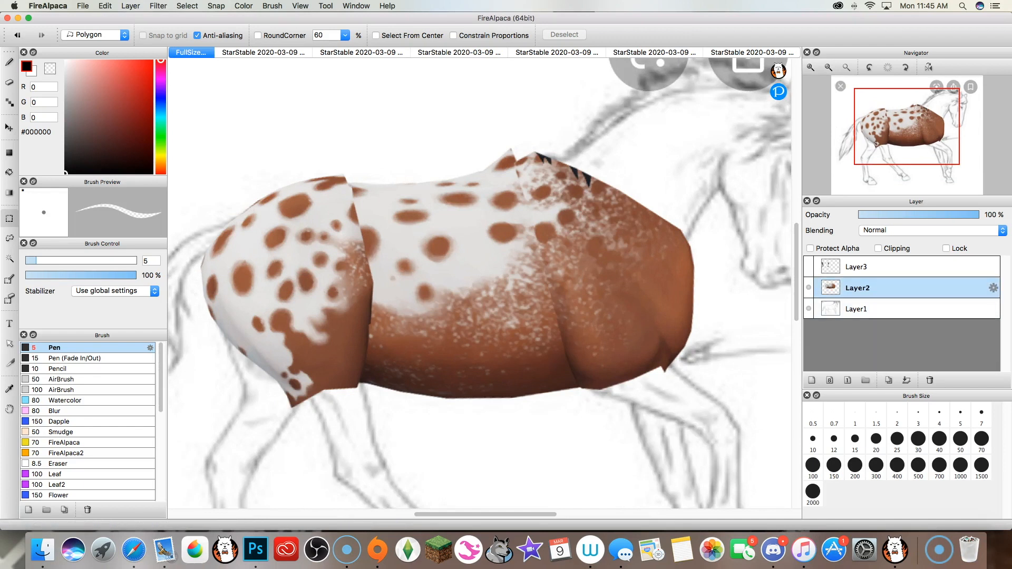
double_click(896, 287)
key(Return)
Soften the seam between the shoulder and barrel pieces using the Blur brush at size 30.
click(56, 411)
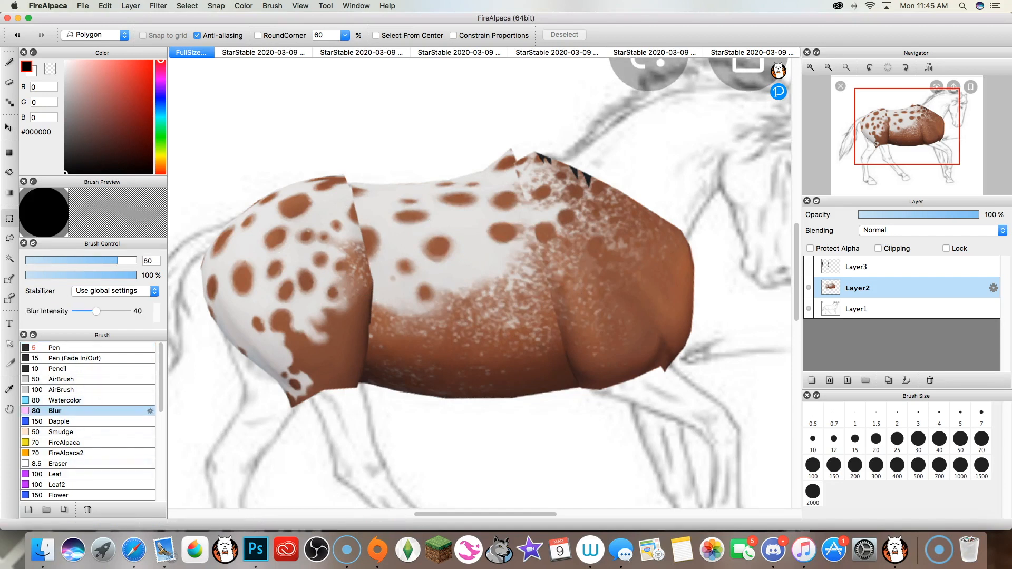
key(b)
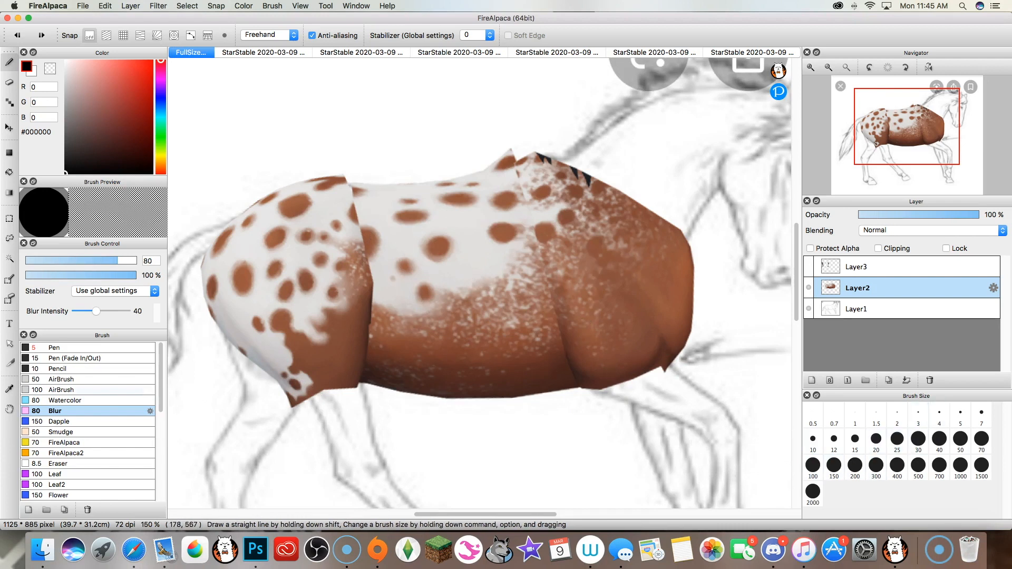
click(918, 439)
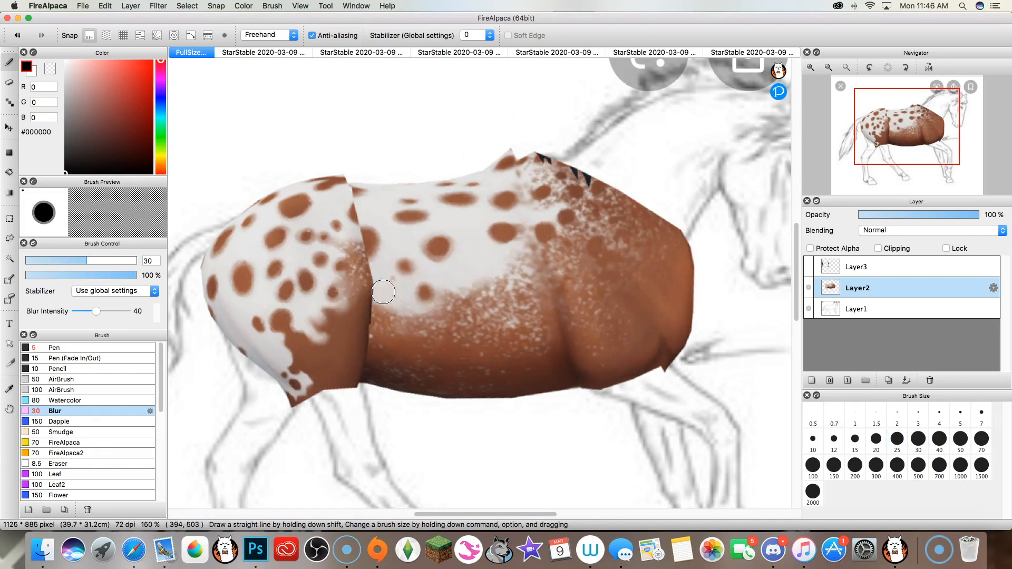
Enlarge the Blur brush to size 50 and soften the seam between the hindquarter and barrel pieces.
key(bracketleft)
key(bracketright)
key(bracketright)
key(bracketright)
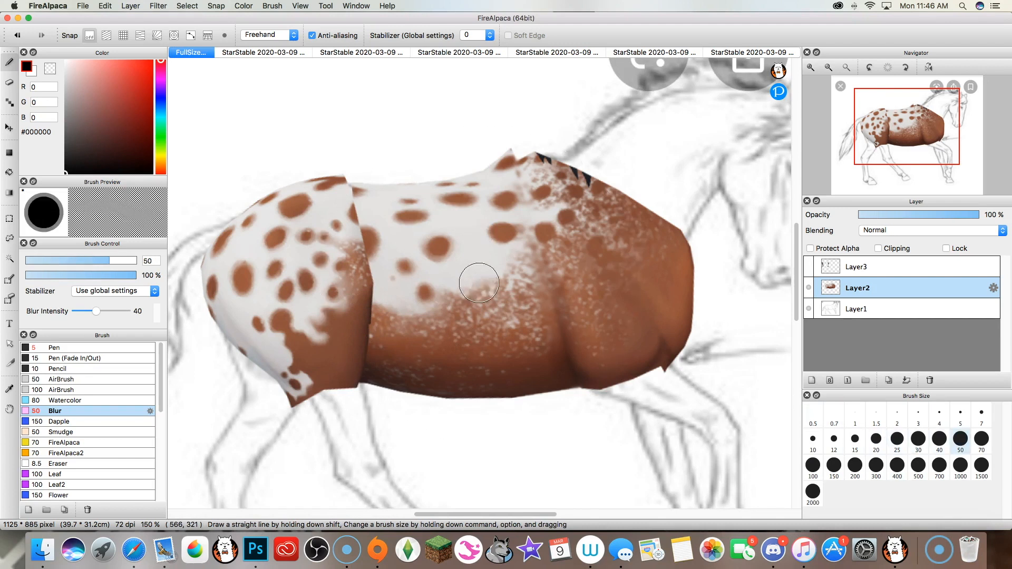
mouse_move(359, 311)
mouse_down()
mouse_move(356, 369)
mouse_move(370, 284)
mouse_move(371, 304)
mouse_move(371, 316)
mouse_move(357, 184)
mouse_move(374, 305)
mouse_move(344, 191)
mouse_move(357, 259)
mouse_move(365, 215)
mouse_move(363, 239)
mouse_up()
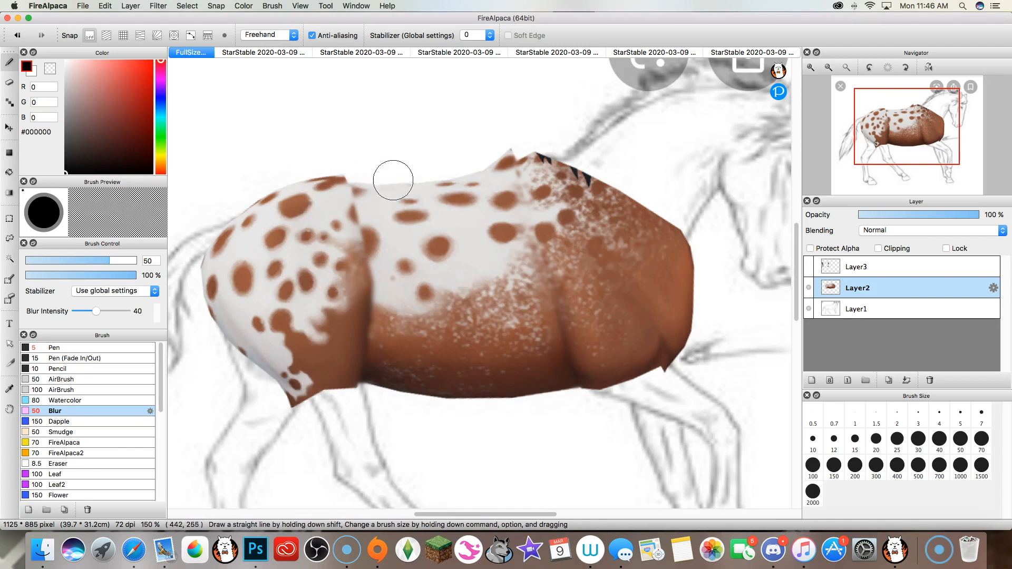
Airbrush the coat's sampled light grey #E1DFDE over the rear seam and repaint brown spots with #94553F at size 10.
alt+click(388, 242)
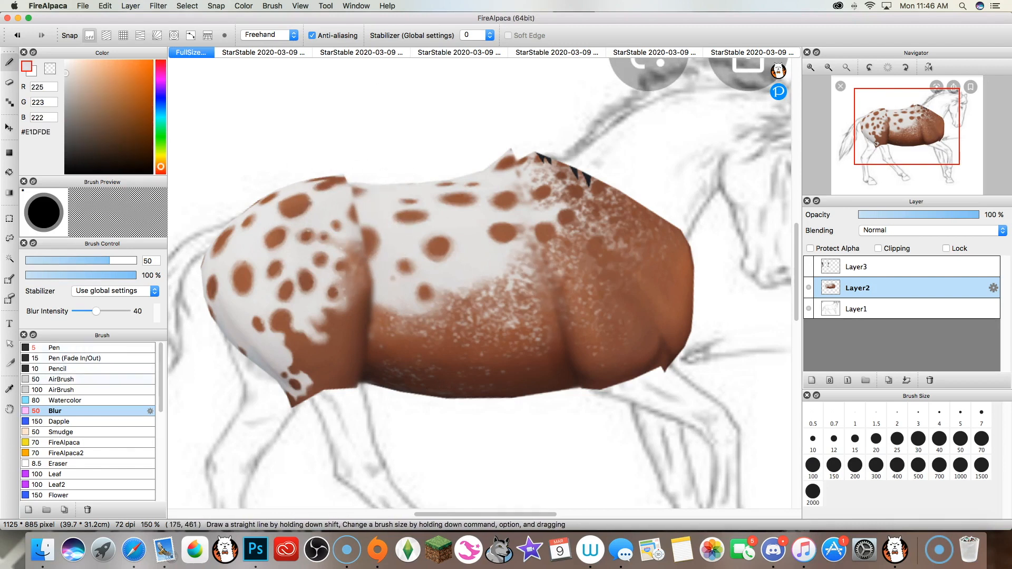
click(61, 379)
mouse_move(373, 232)
mouse_down()
mouse_move(359, 254)
mouse_move(367, 247)
mouse_move(343, 248)
mouse_move(349, 281)
mouse_move(377, 276)
mouse_move(345, 294)
mouse_move(372, 286)
mouse_move(374, 295)
mouse_move(371, 285)
mouse_move(364, 291)
mouse_move(364, 263)
mouse_move(381, 230)
mouse_move(363, 196)
mouse_move(337, 206)
mouse_move(346, 235)
mouse_move(357, 264)
mouse_up()
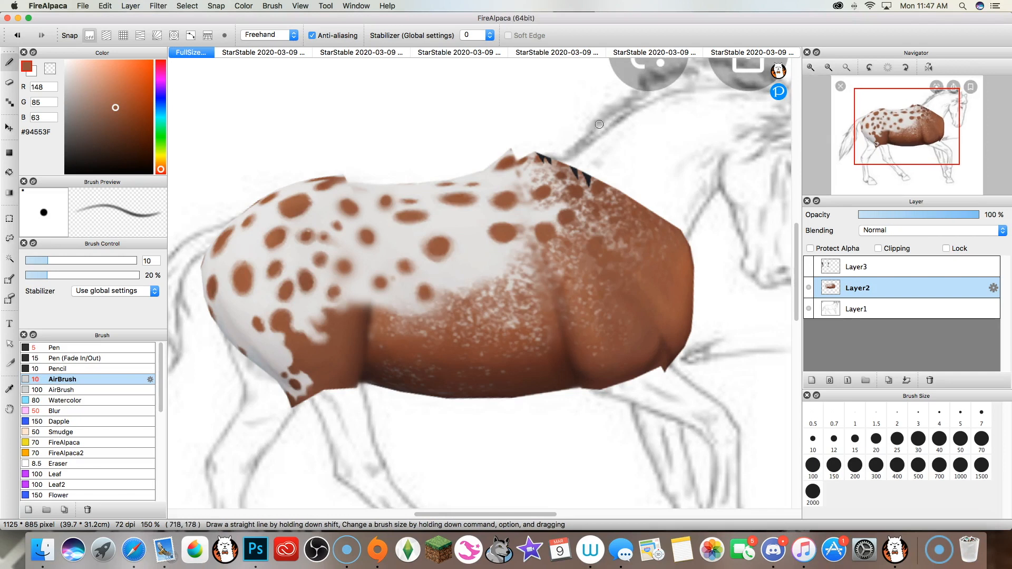
Lower the merged body layer's opacity to 20% and begin a polygon selection tracing the line art from the withers.
drag(887, 138, 902, 138)
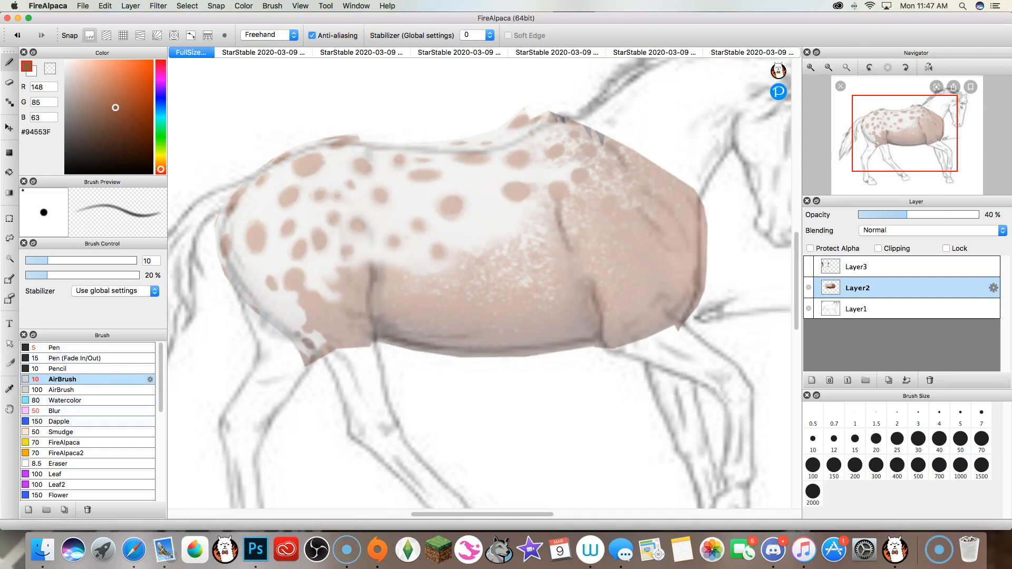
click(9, 218)
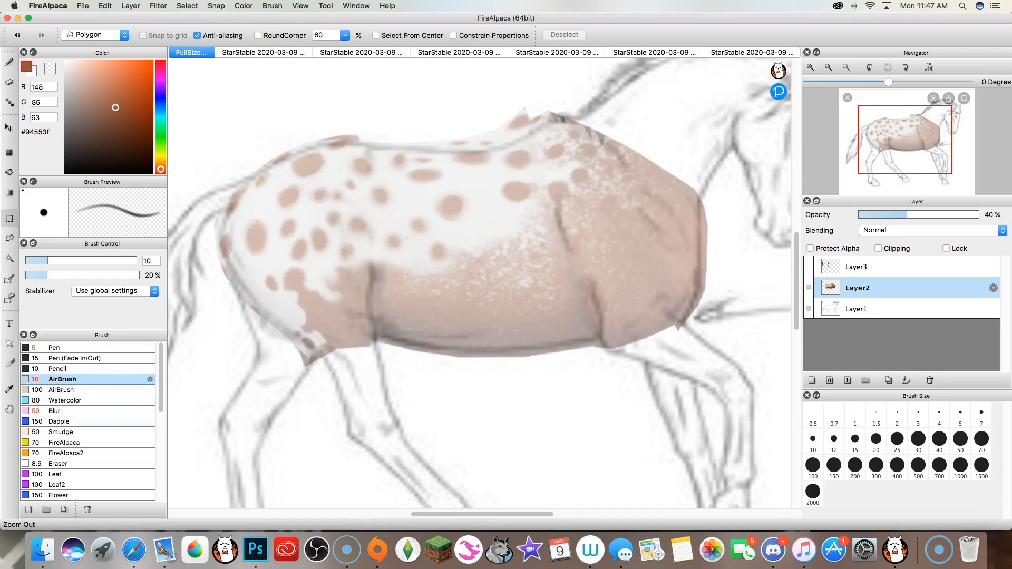
click(810, 67)
click(810, 67)
scroll(713, 69, up, 5)
scroll(712, 68, right, 2)
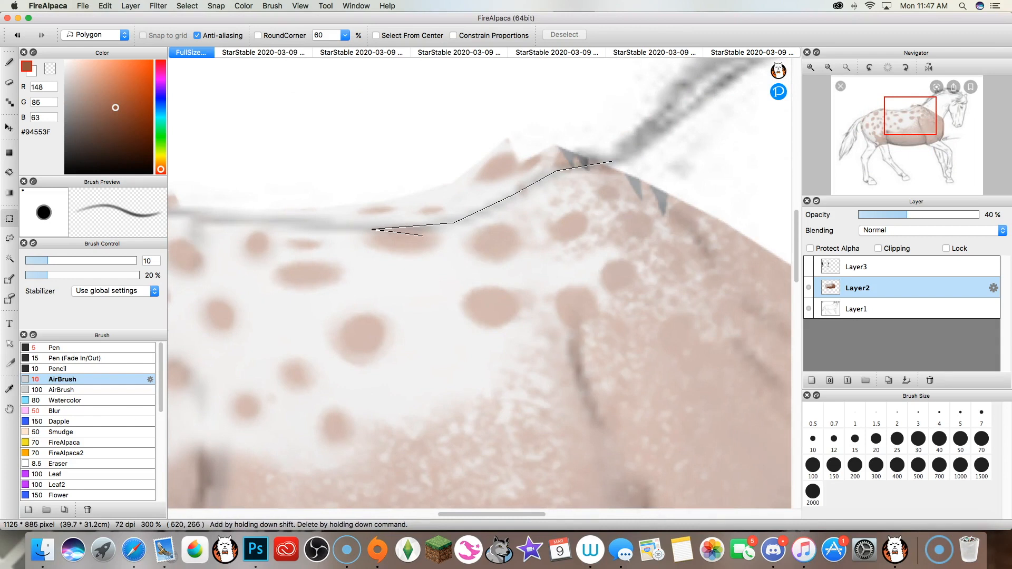
scroll(772, 267, right, 5)
click(882, 215)
Extend the polygon selection along the line art's back and over the croup, redoing any misplaced point.
scroll(686, 237, left, 3)
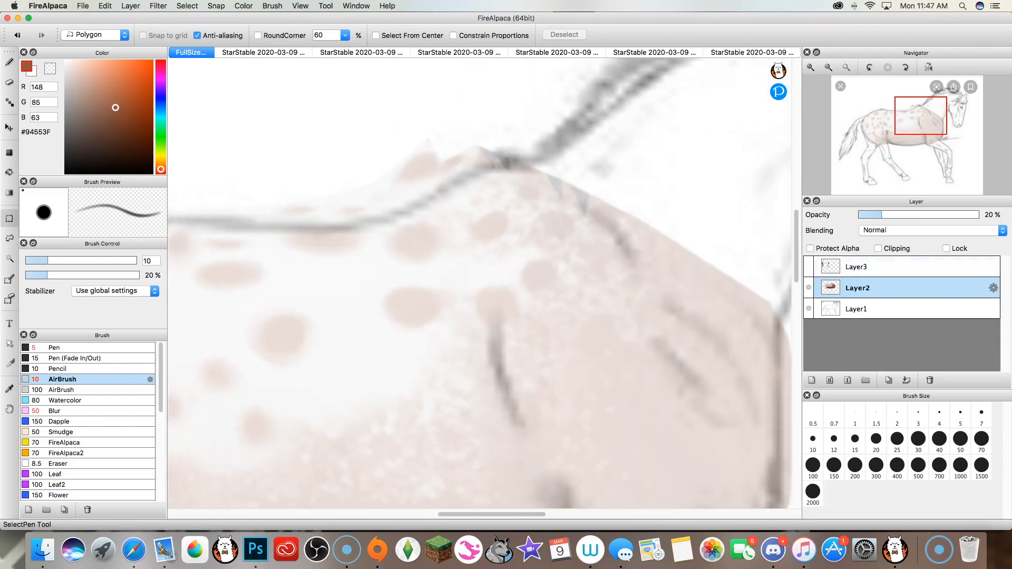
scroll(480, 285, left, 5)
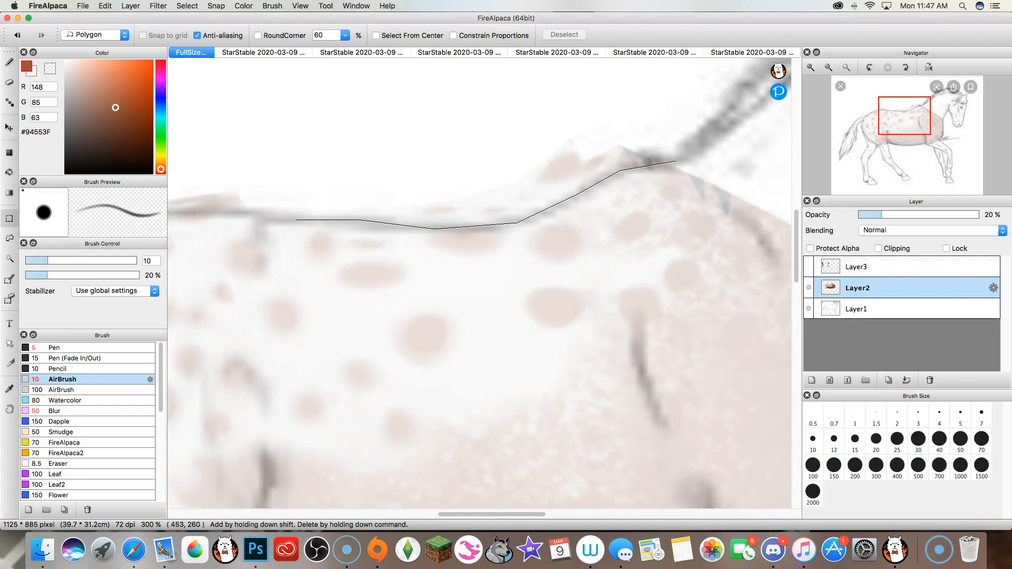
scroll(275, 219, left, 2)
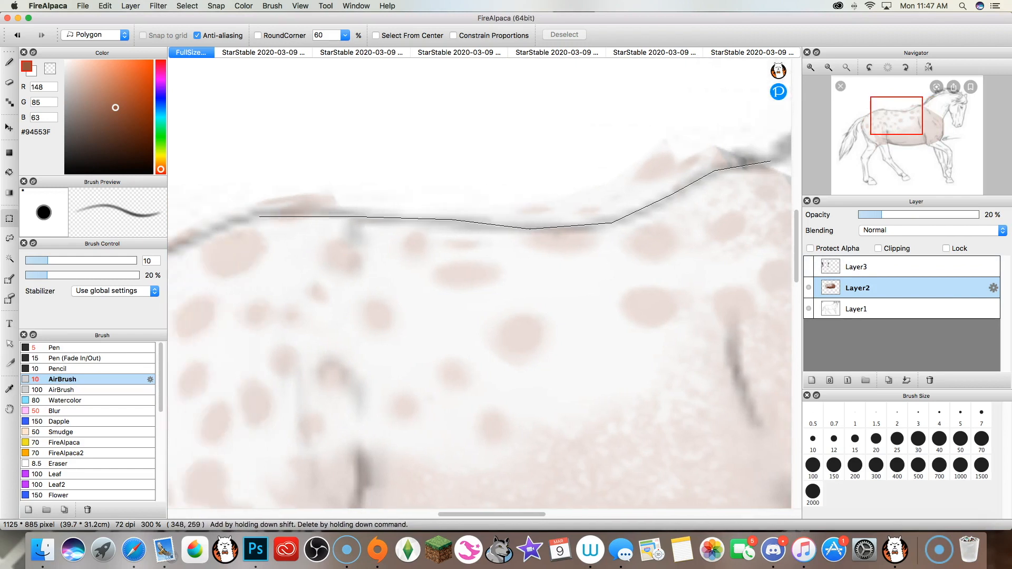
scroll(242, 222, left, 2)
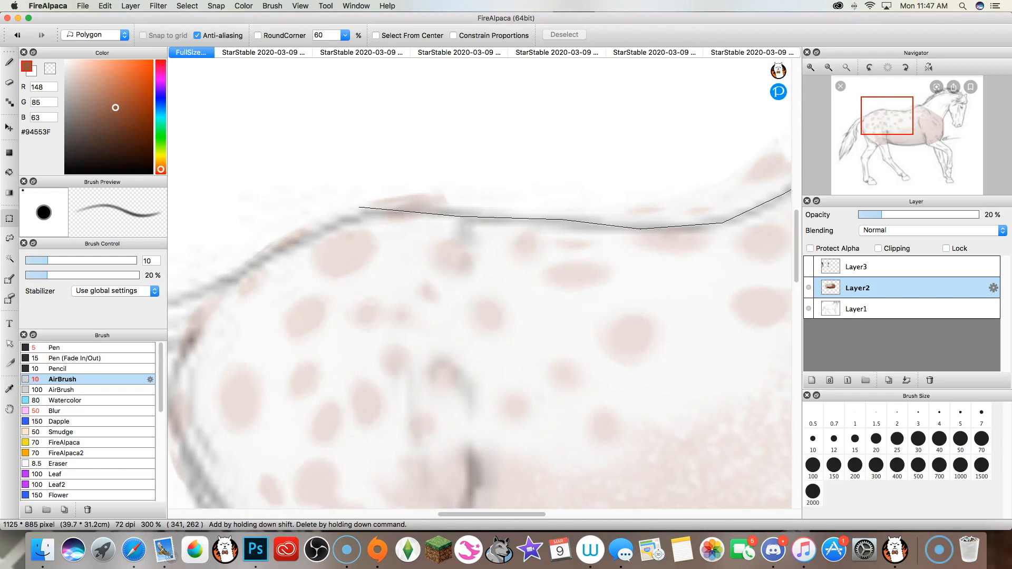
key(super+z)
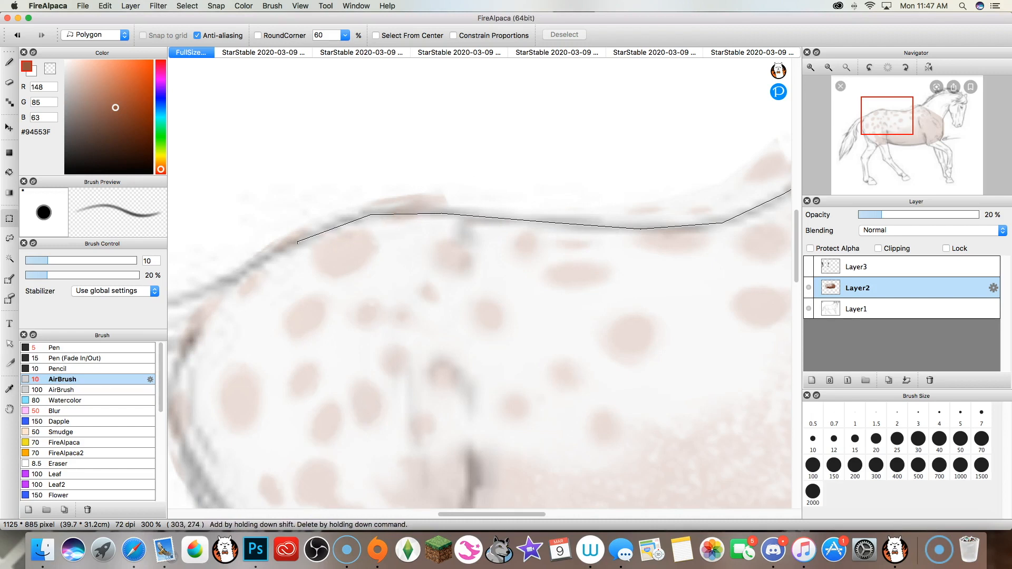
scroll(184, 336, down, 3)
scroll(184, 337, left, 4)
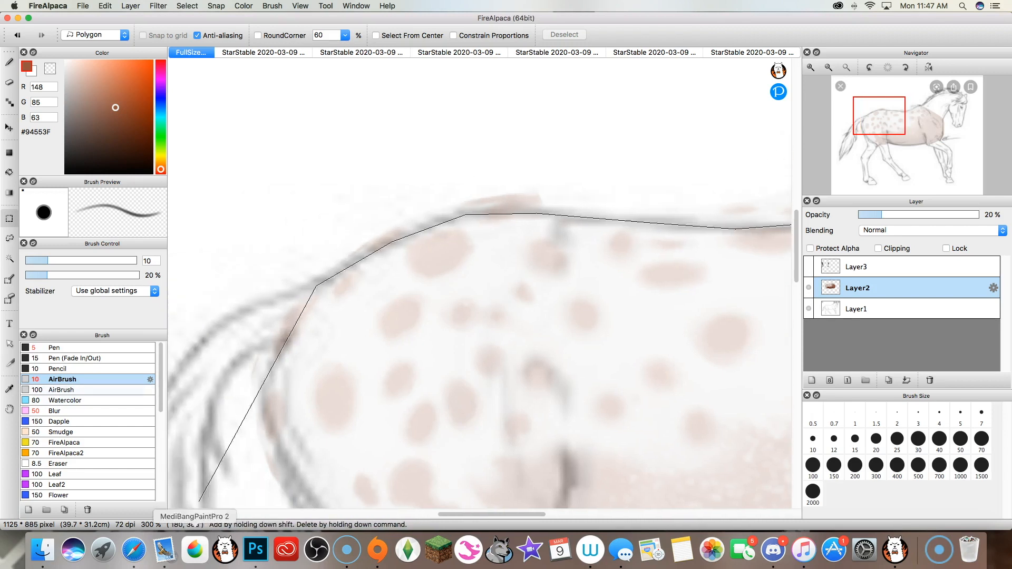
Undo the misplaced point and continue the polygon selection down the line art's buttock to the stifle.
key(super+z)
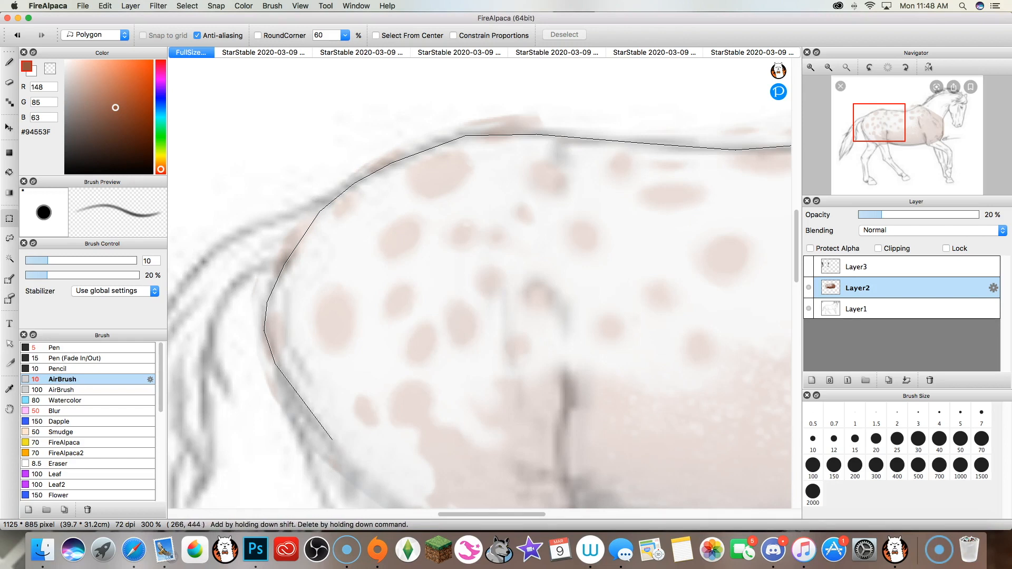
scroll(337, 464, down, 5)
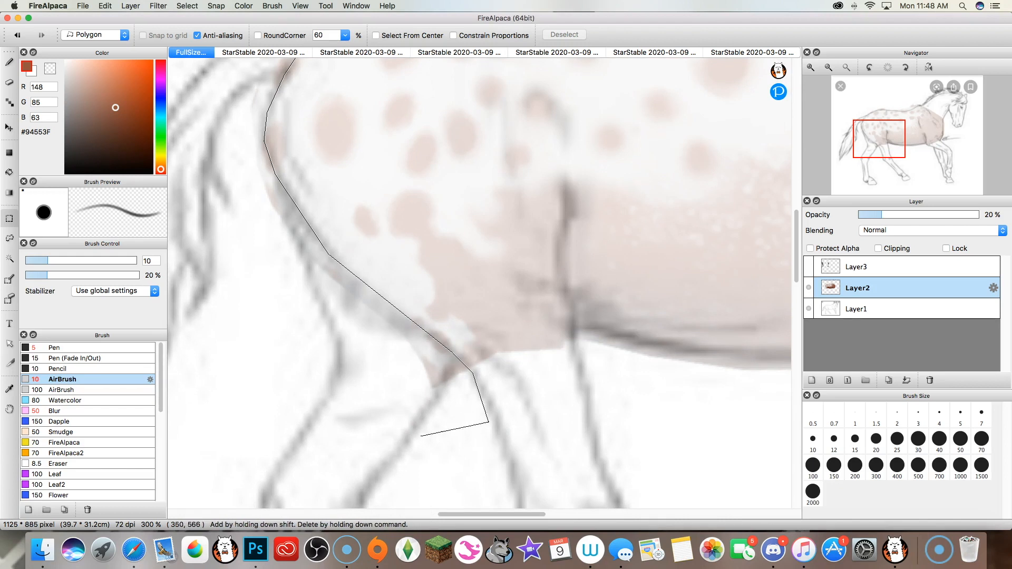
scroll(641, 314, right, 5)
Close the selection outside the rump and back, delete the coat excess inside it, and deselect.
click(828, 67)
click(828, 67)
click(828, 67)
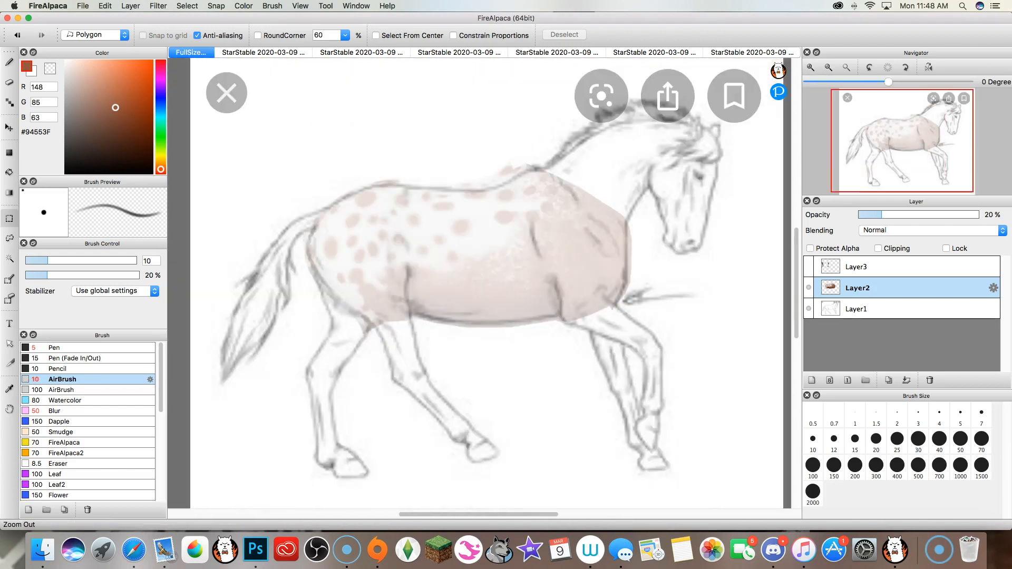
click(301, 337)
click(264, 267)
click(289, 187)
click(383, 134)
click(519, 128)
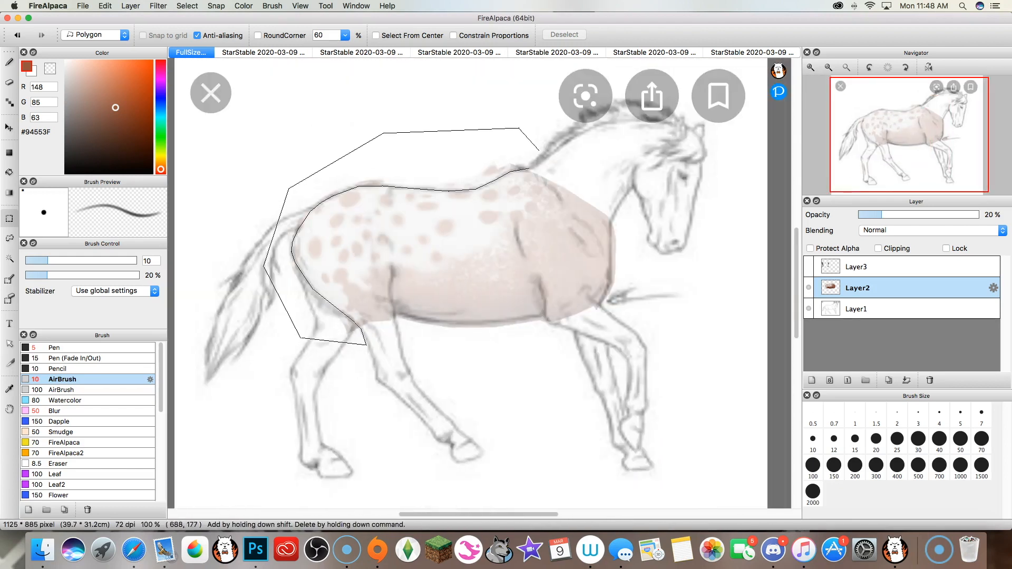
double_click(538, 151)
key(Delete)
key(super+d)
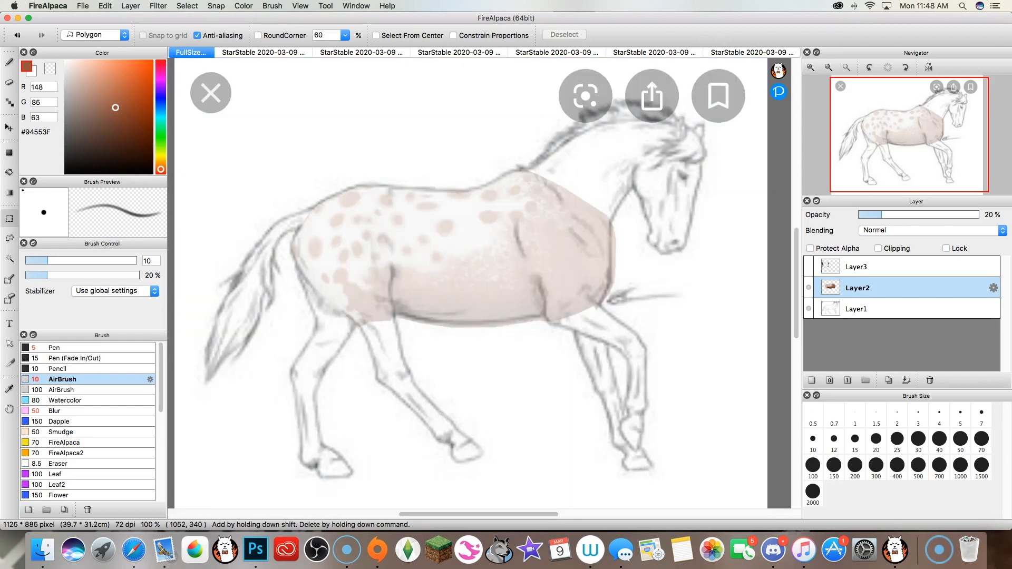
Inspect the trimmed body at 100% opacity, hiding the line-art layer briefly and showing it again.
click(977, 215)
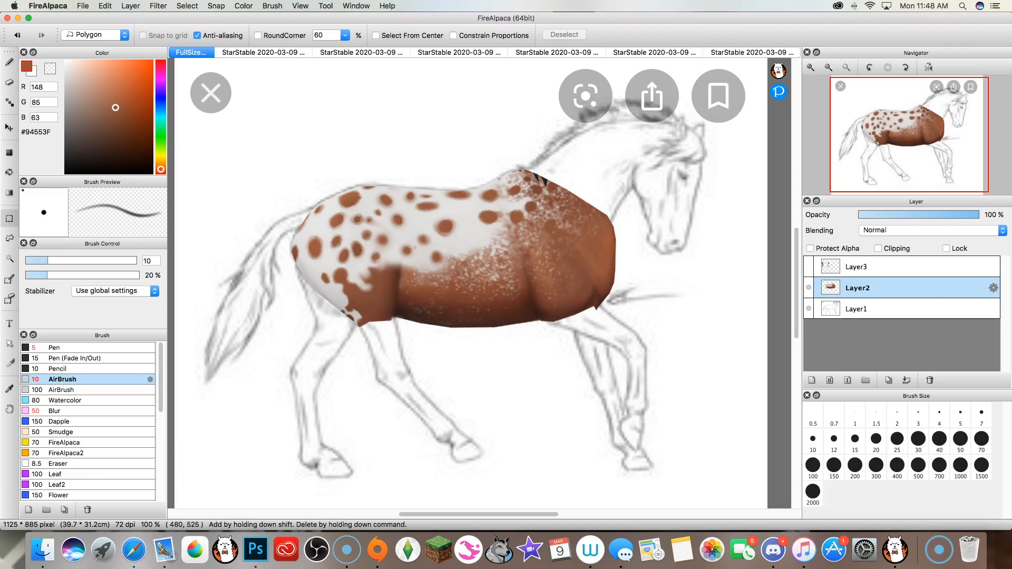
click(809, 309)
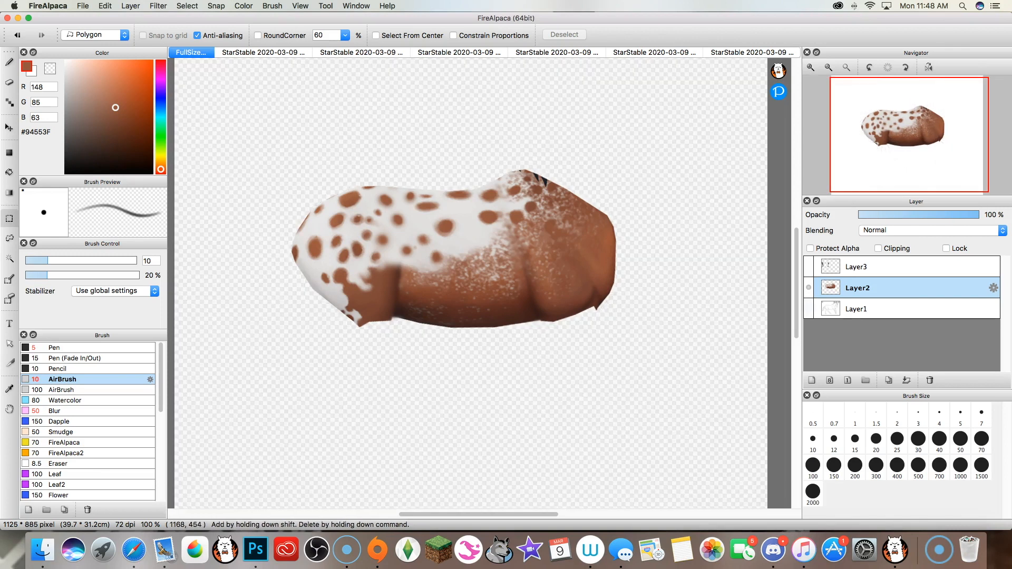
click(809, 309)
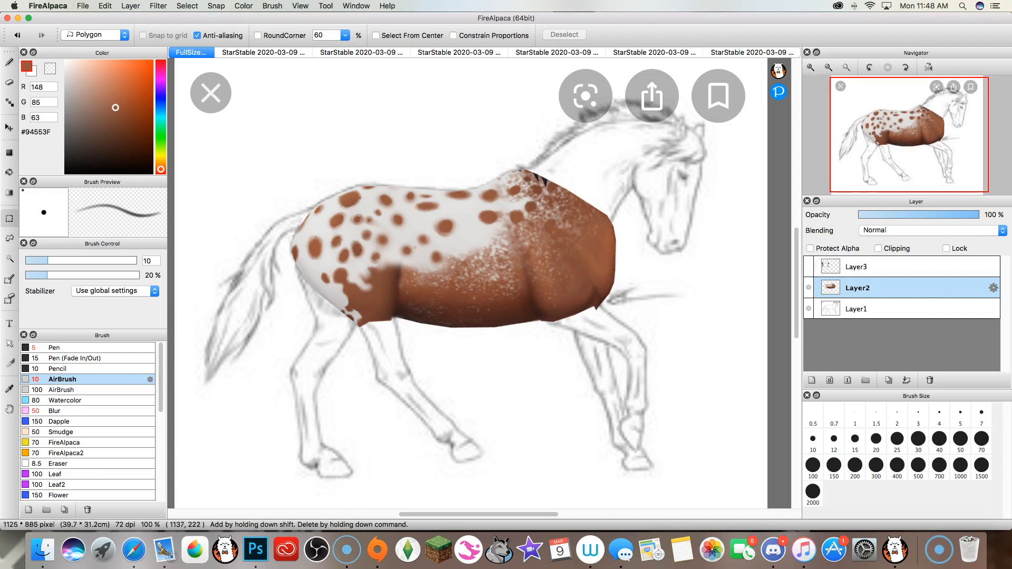
Set Layer2 to 20% opacity and trace a polygon selection along the belly line and around the top of the foreleg.
click(881, 214)
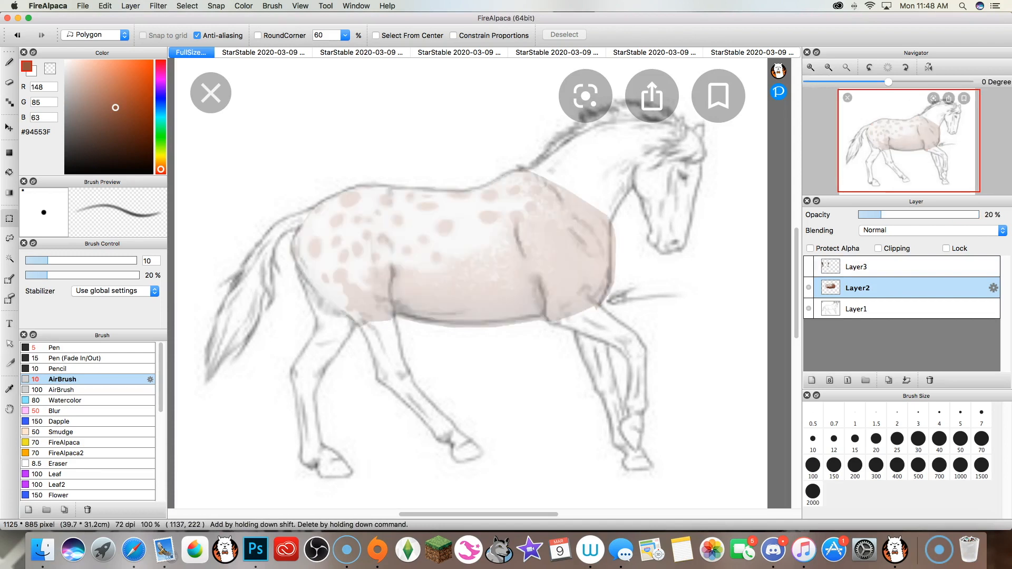
scroll(909, 141, up, 3)
drag(908, 141, 898, 142)
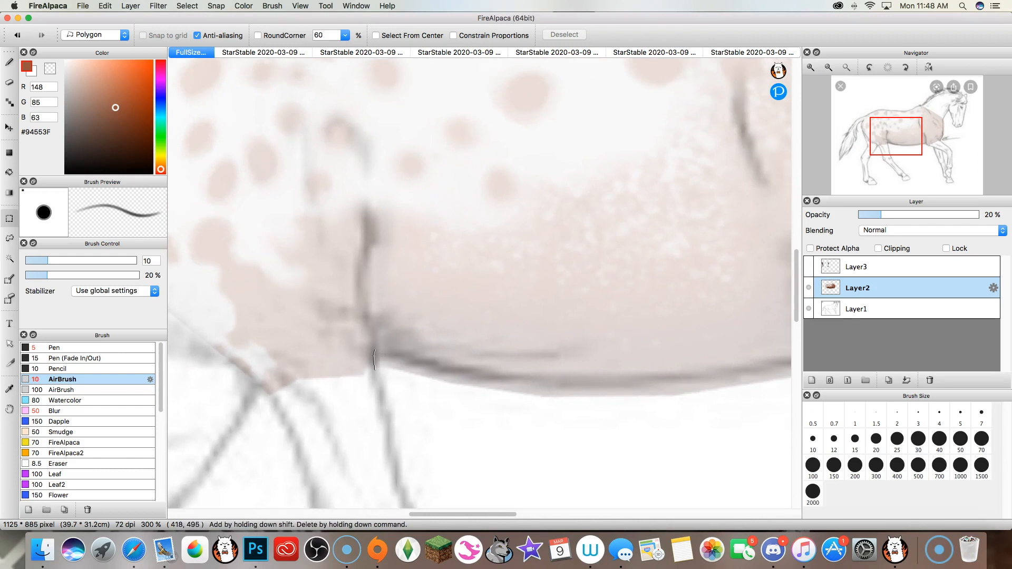
click(483, 378)
click(722, 377)
scroll(748, 369, right, 5)
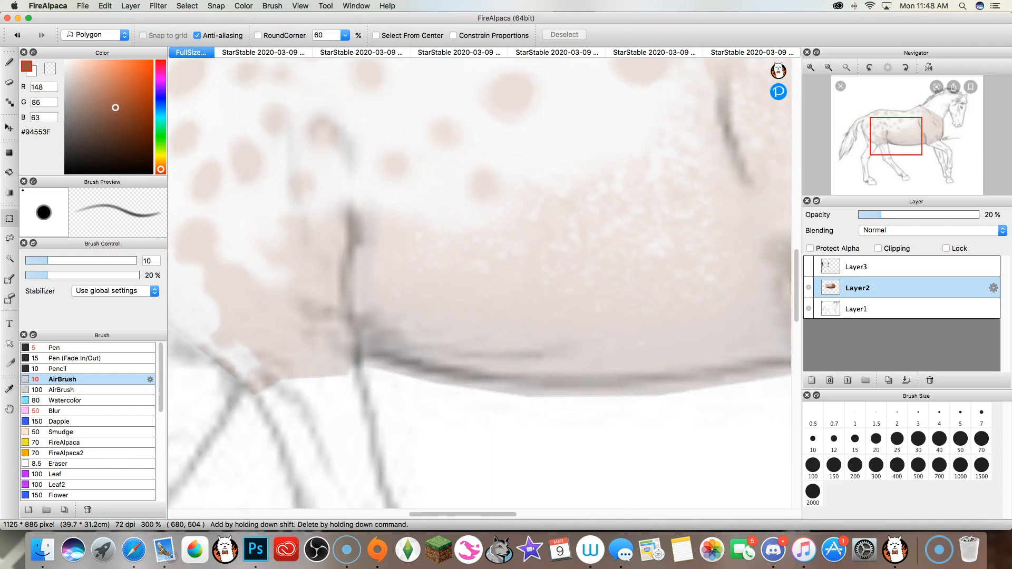
click(685, 357)
scroll(685, 357, right, 6)
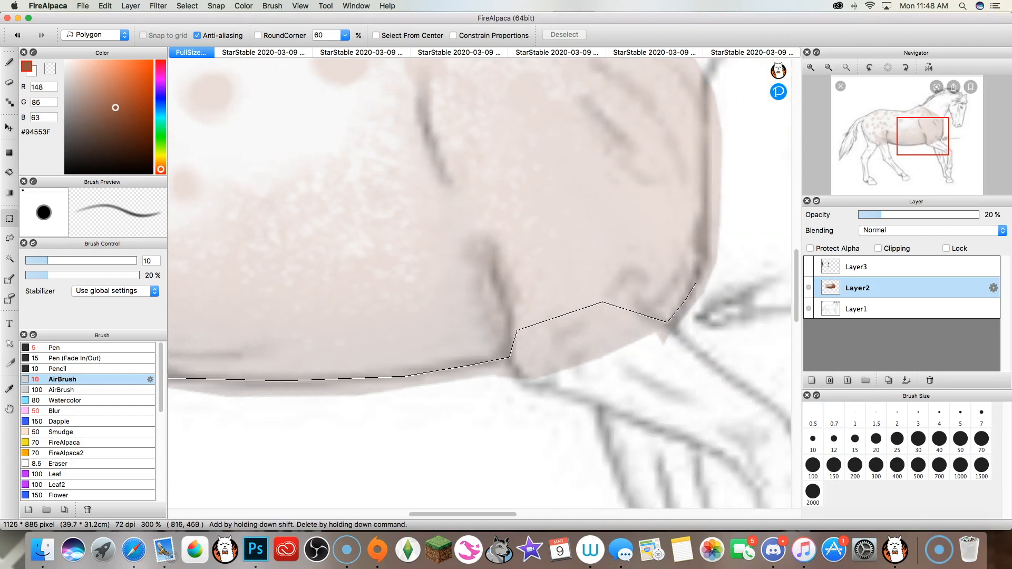
Extend the polygon selection up the line art's chest and shoulder to the withers.
click(710, 157)
scroll(709, 157, up, 7)
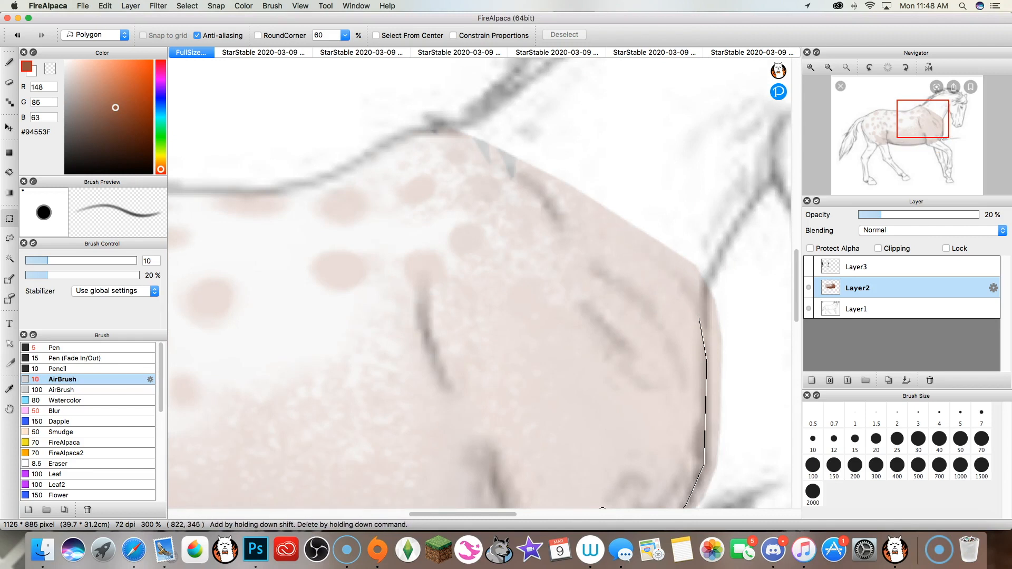
click(415, 121)
click(512, 84)
Close the selection outside the chest and belly, delete the coat excess inside it, and deselect.
scroll(761, 115, right, 2)
scroll(757, 139, right, 6)
key(super+minus)
key(super+minus)
click(539, 313)
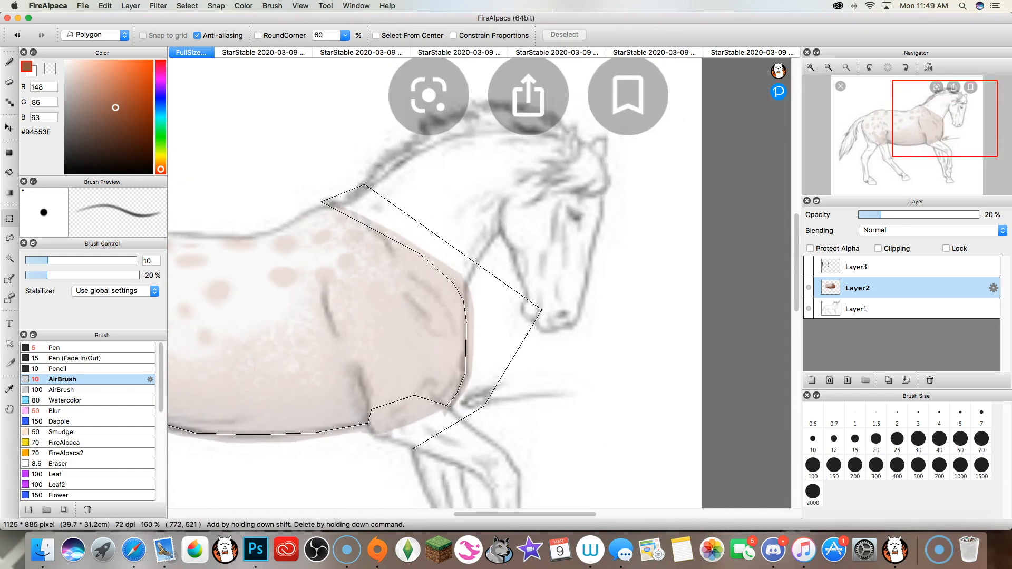
click(415, 445)
scroll(253, 459, down, 3)
scroll(253, 459, left, 4)
scroll(190, 403, left, 2)
double_click(321, 389)
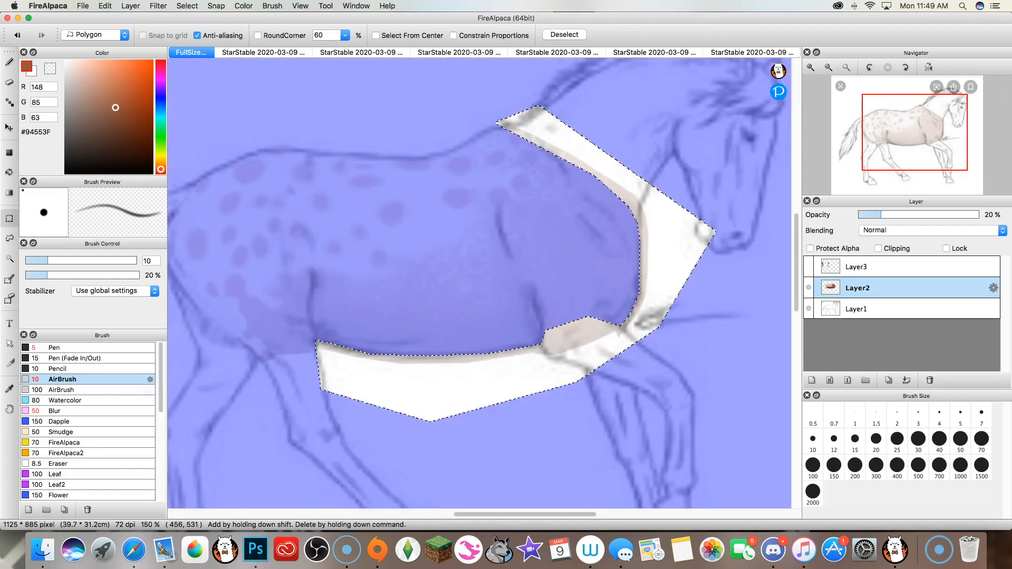
key(Delete)
key(super+d)
Restore the body layer's opacity to 100% and switch to the Eraser.
drag(882, 215, 979, 215)
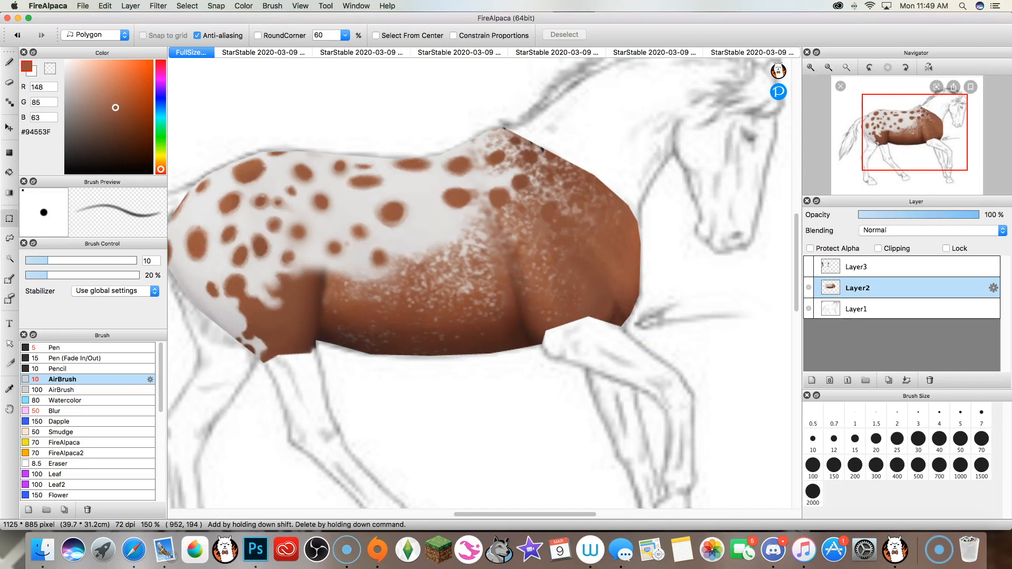
click(9, 82)
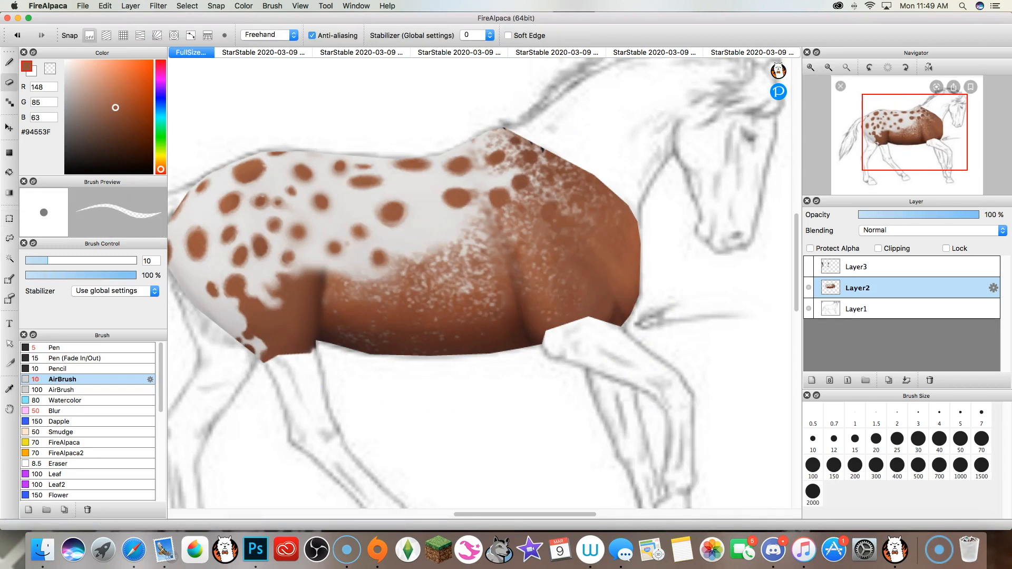
scroll(576, 251, down, 1)
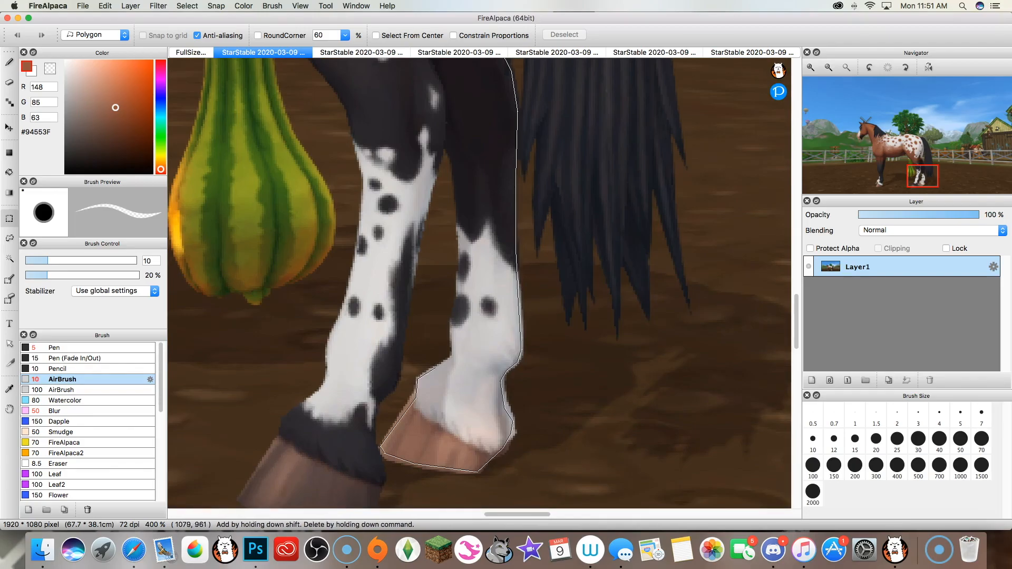
Finish selecting the spotted horse's far hind leg in its screenshot and paste a copy into the line-art document.
scroll(479, 283, up, 8)
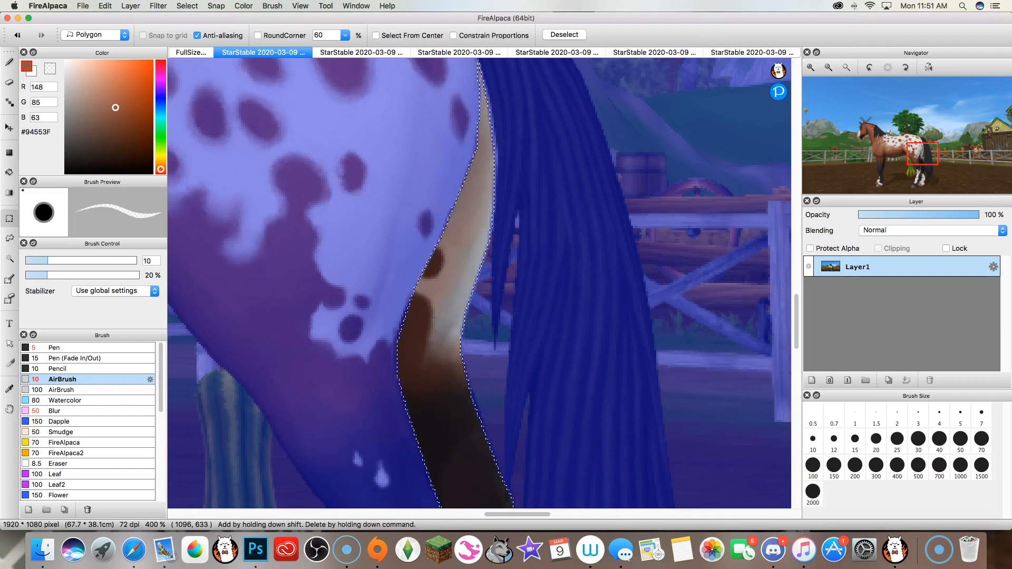
click(105, 6)
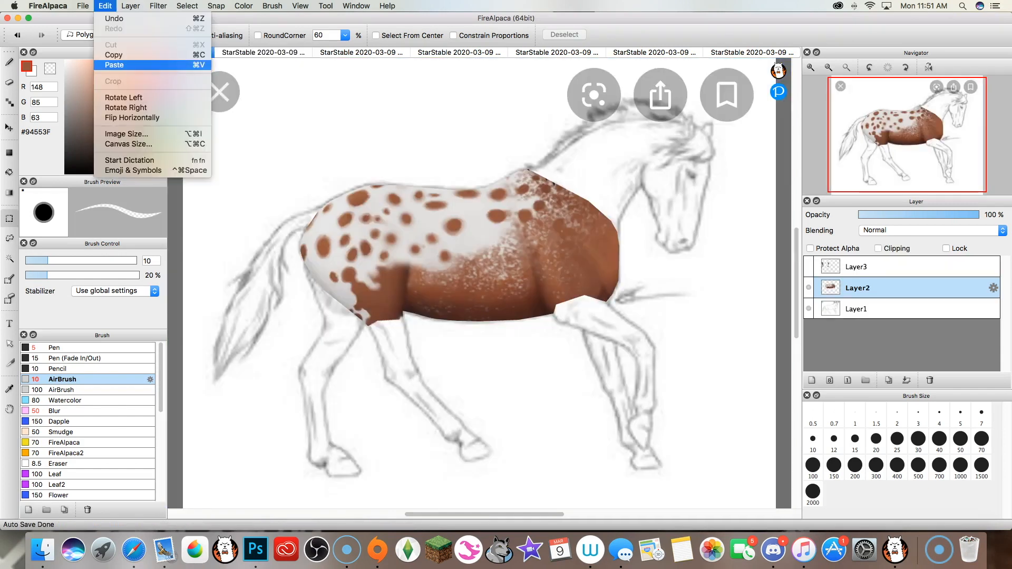
click(114, 64)
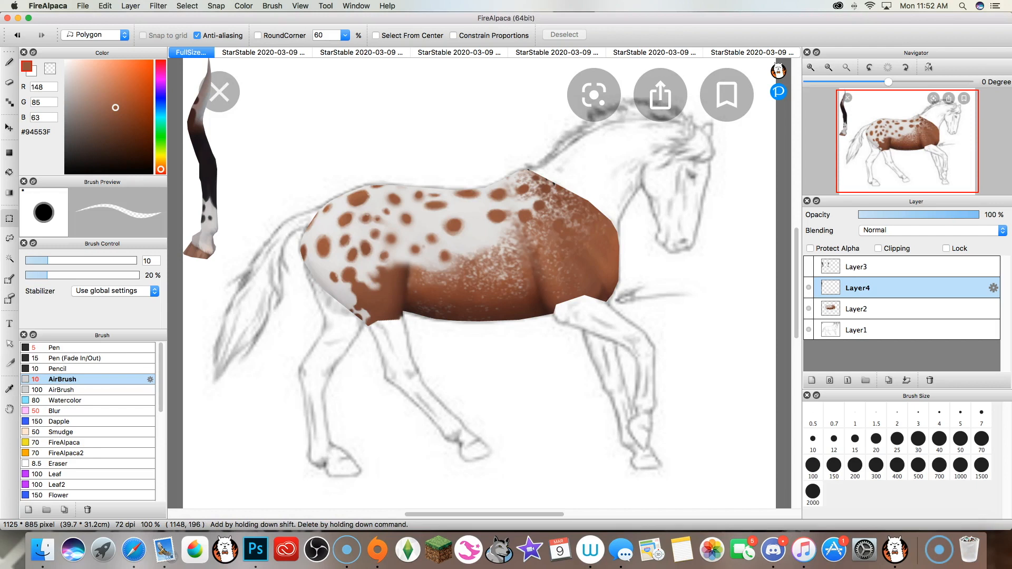
Select the pasted hind leg with the polygon selection, flip it, move it down beside the tail, and deselect.
click(811, 68)
click(810, 68)
mouse_move(876, 124)
mouse_down()
mouse_move(864, 117)
mouse_move(876, 136)
mouse_up()
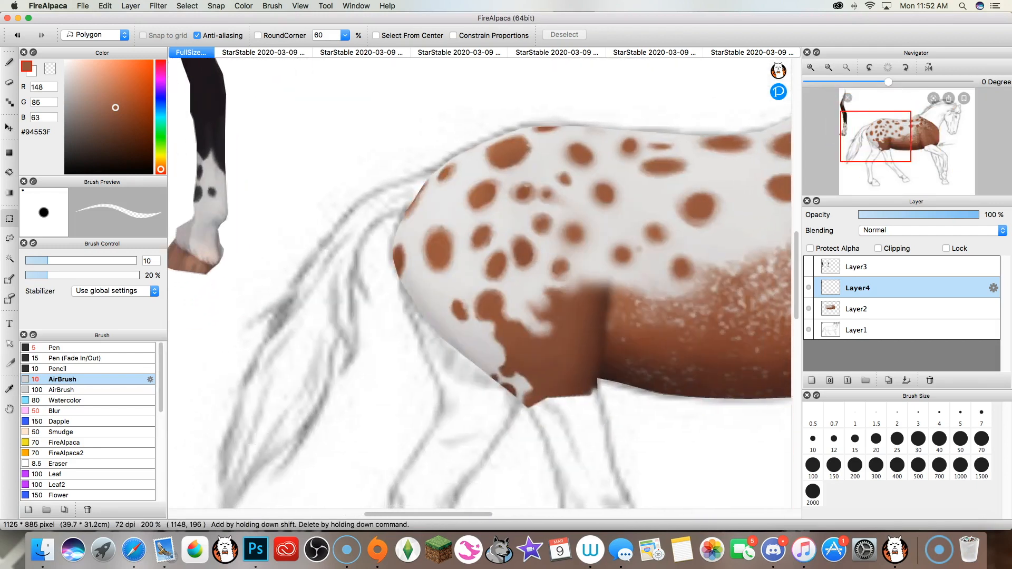
click(829, 67)
click(828, 68)
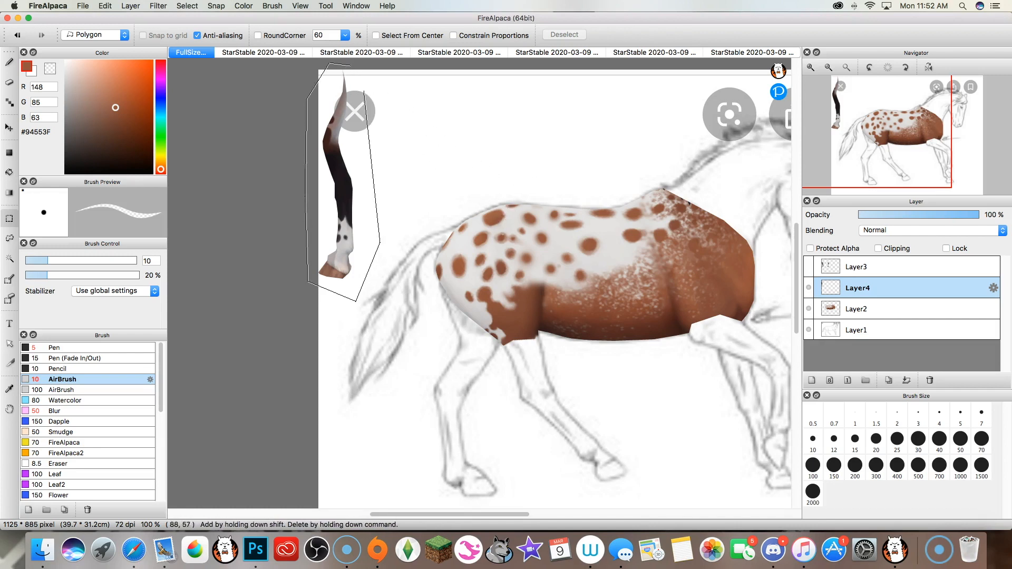
double_click(351, 66)
key(super+t)
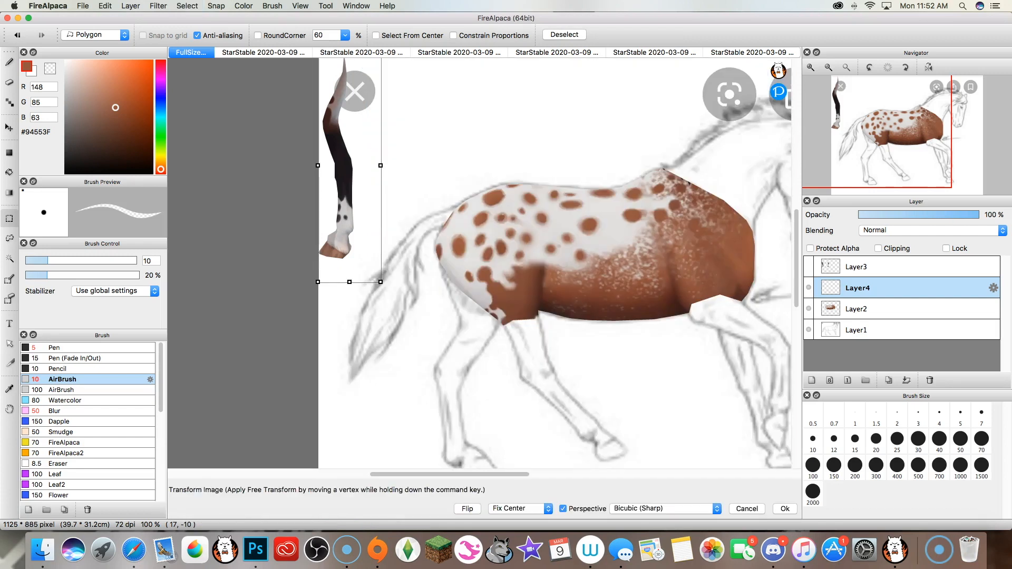
click(467, 508)
drag(353, 200, 356, 373)
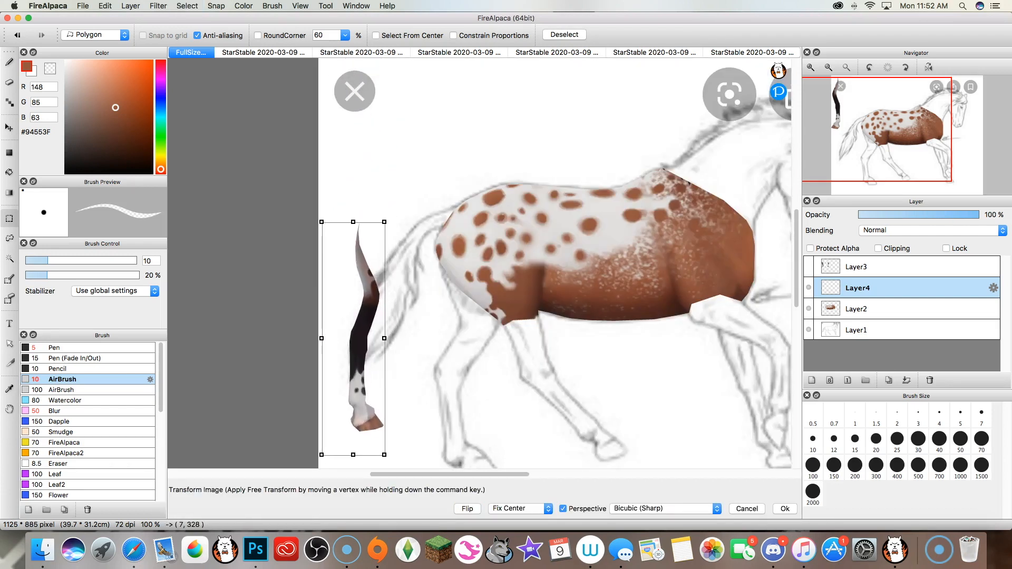
click(785, 509)
click(746, 423)
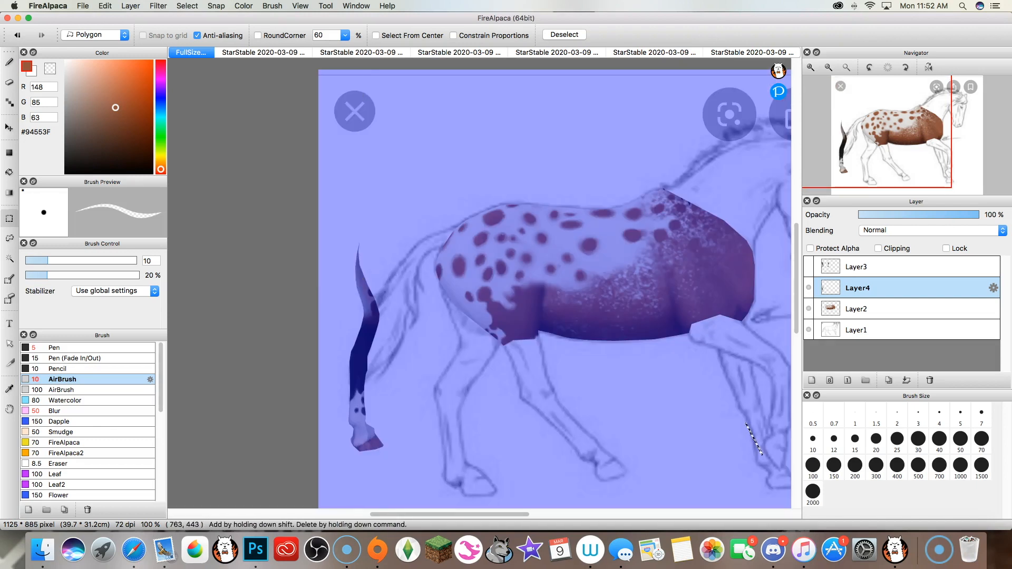
key(super+d)
Put Layer4 below Layer2 at 70% opacity and fit the leg's upper section in two rotated pieces to the rear thigh.
click(810, 67)
drag(861, 155, 874, 142)
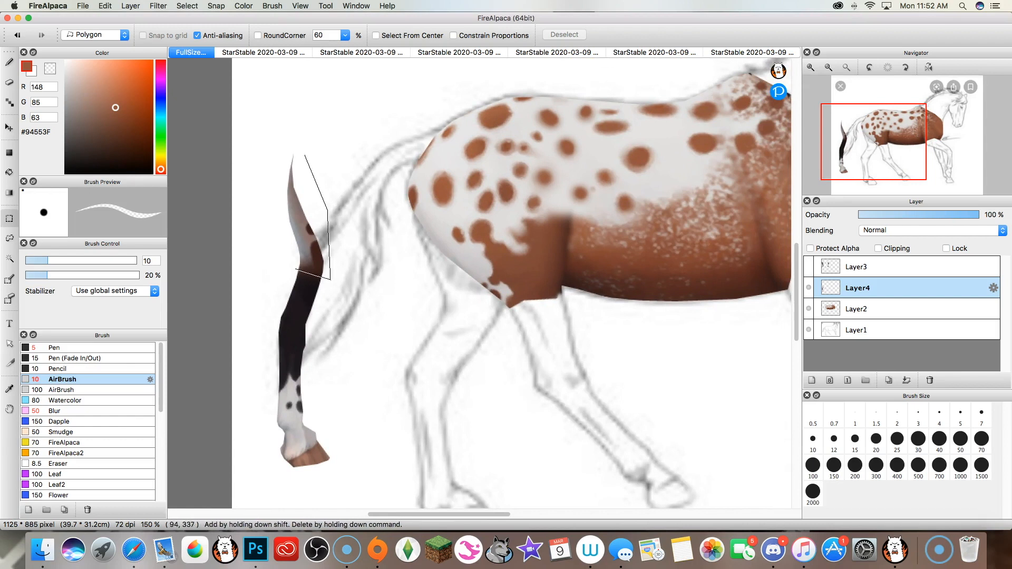
click(294, 261)
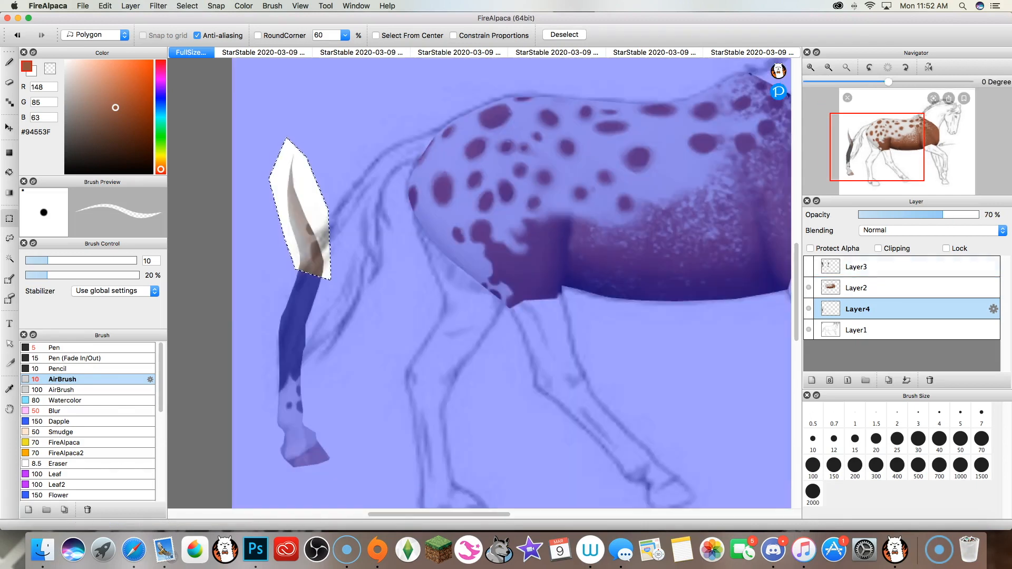
key(super+t)
drag(303, 211, 439, 246)
drag(488, 282, 490, 305)
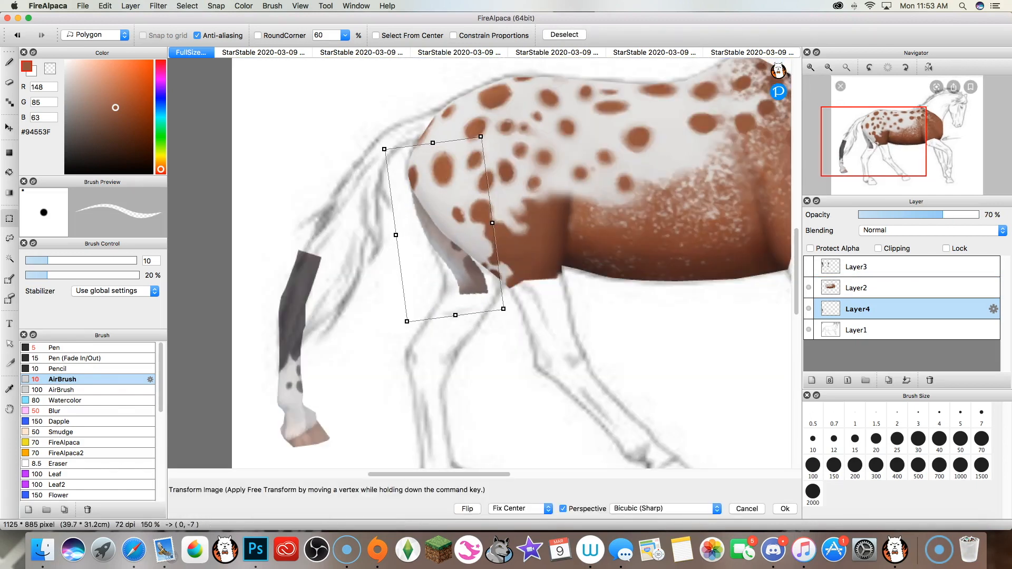
drag(482, 220, 496, 218)
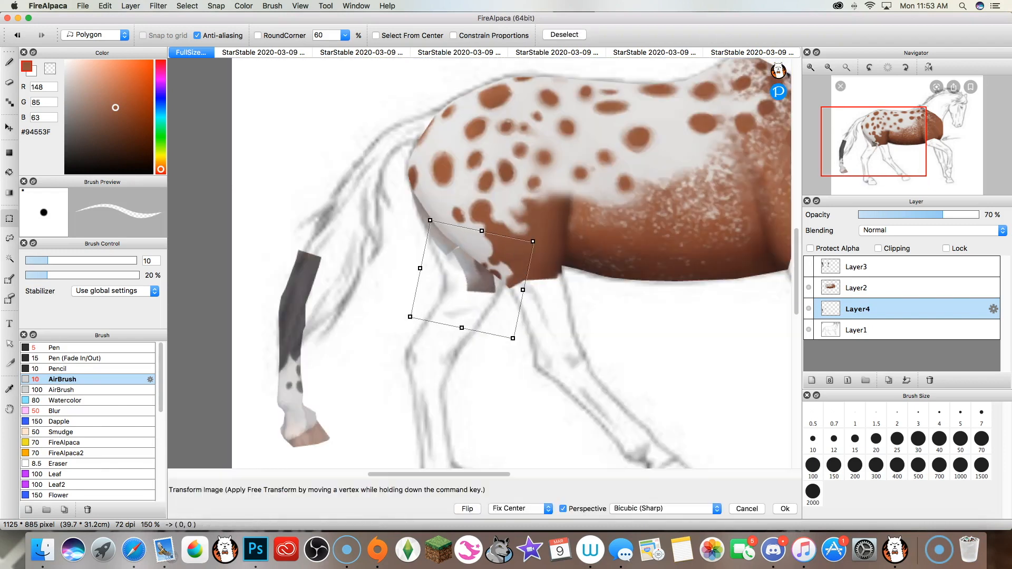
drag(527, 317, 548, 300)
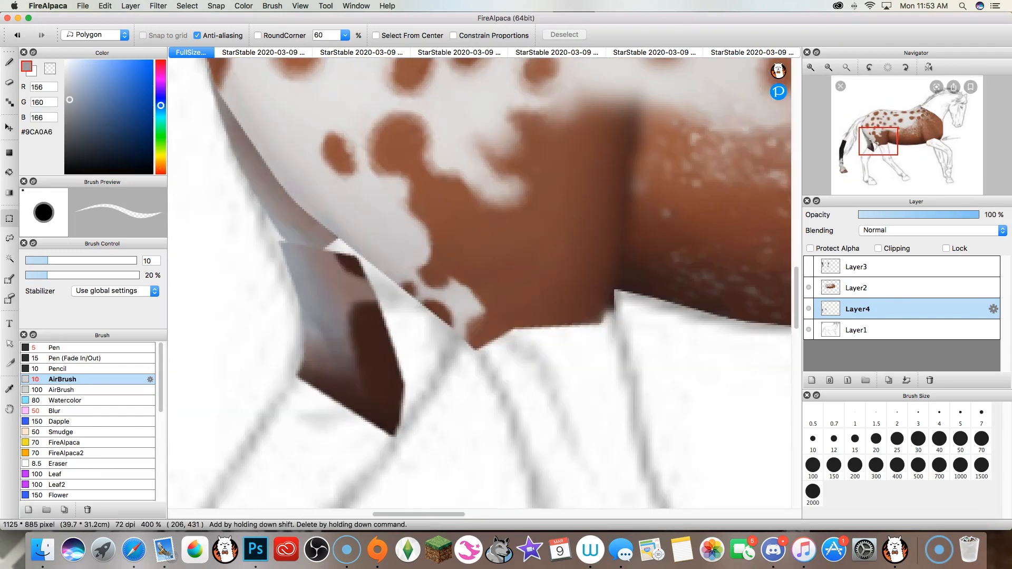
Airbrush the seam and gap between the two thigh pieces with colours sampled from the coat.
key(b)
drag(274, 227, 300, 293)
drag(251, 187, 323, 335)
right_click(320, 264)
drag(318, 214, 454, 345)
right_click(376, 313)
mouse_move(378, 312)
mouse_down()
mouse_move(398, 337)
mouse_move(437, 361)
mouse_move(403, 425)
mouse_move(407, 356)
mouse_move(415, 387)
mouse_up()
right_click(368, 279)
Enlarge the AirBrush up to size 50 and shade the thigh along the haunch's lower edge with sampled colour.
click(123, 260)
drag(279, 206, 414, 285)
right_click(391, 302)
click(960, 439)
mouse_move(303, 203)
mouse_down()
mouse_move(260, 142)
mouse_move(420, 309)
mouse_up()
Sample dark brown #3D201C, touch up the thigh's dark patch, and paint a small spot beside it at size 10.
right_click(402, 349)
drag(402, 348, 401, 354)
click(833, 439)
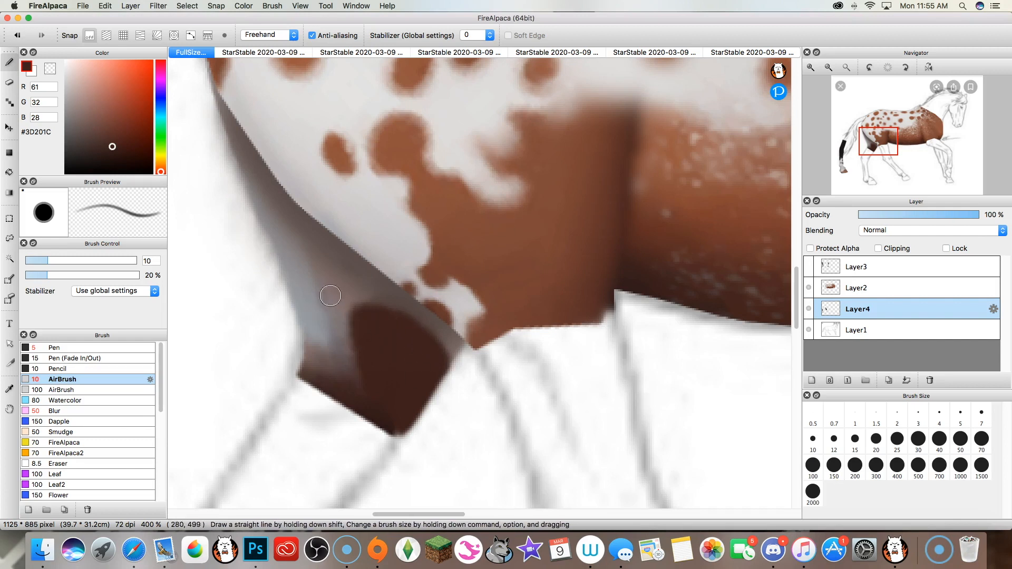
drag(332, 299, 330, 296)
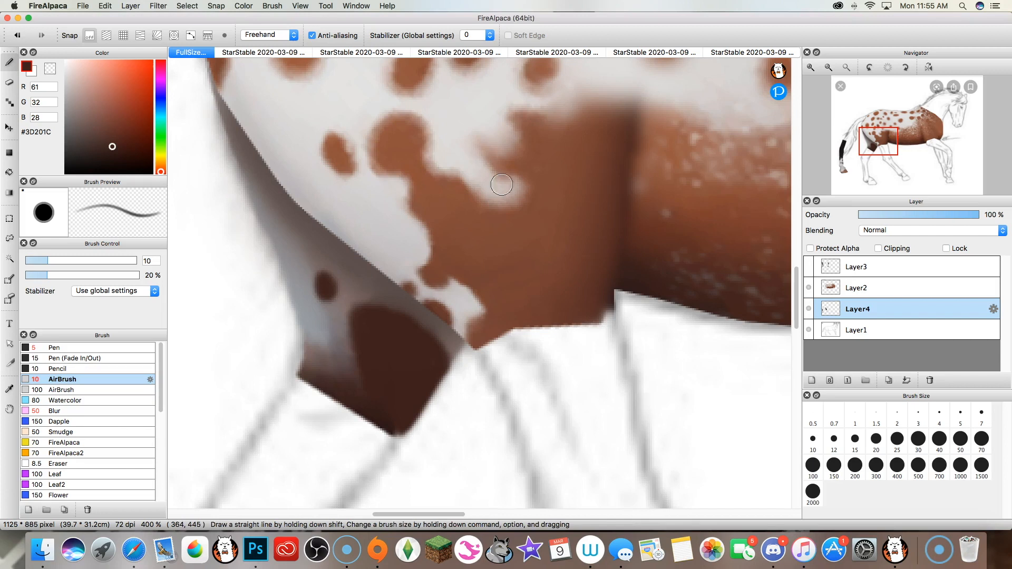
Move the selected dark leg section below the thigh piece, then rotate and widen it to fit the rear leg outline above the hock.
click(846, 67)
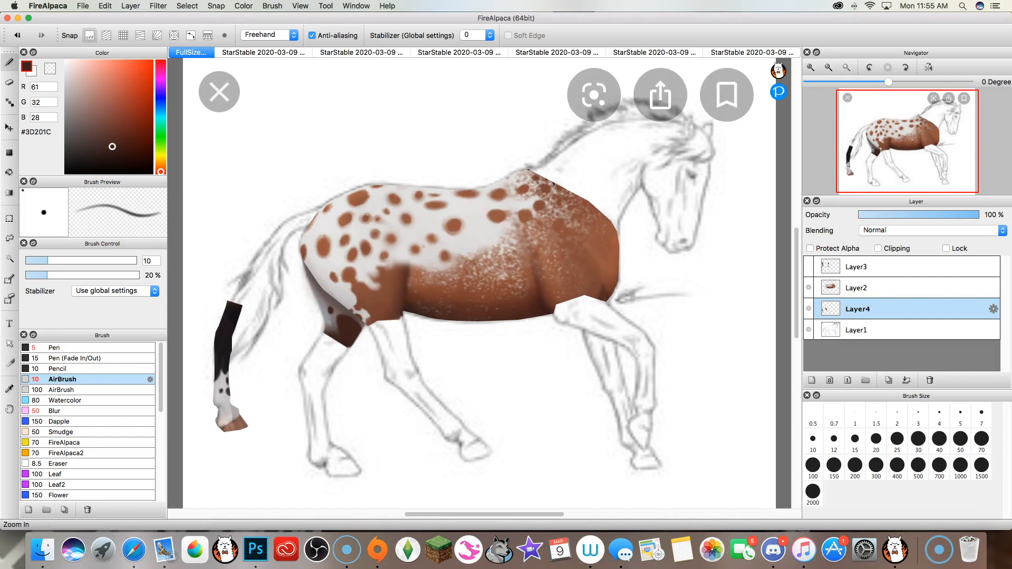
click(811, 68)
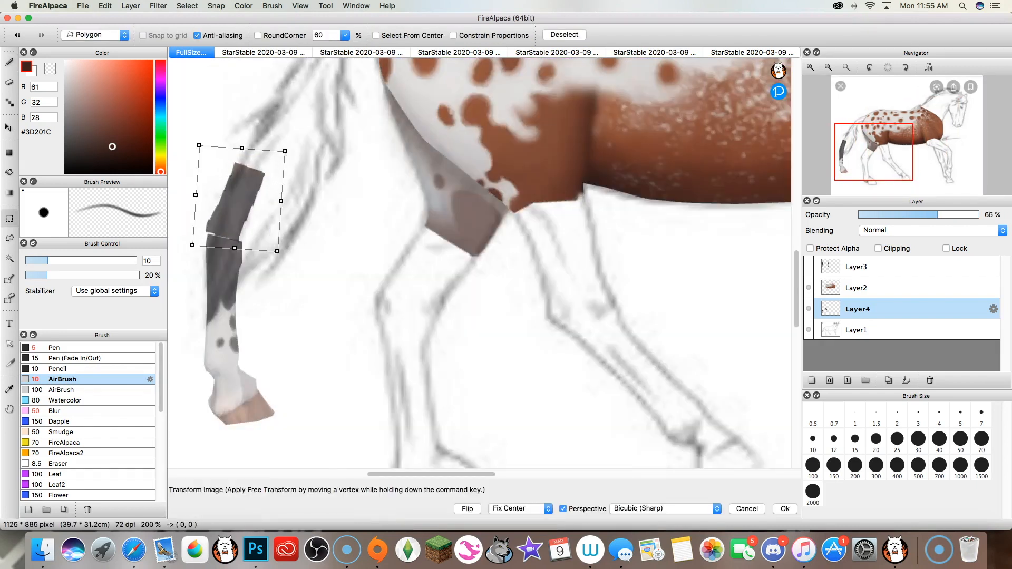
drag(236, 202, 425, 290)
drag(472, 240, 495, 217)
drag(406, 347, 412, 314)
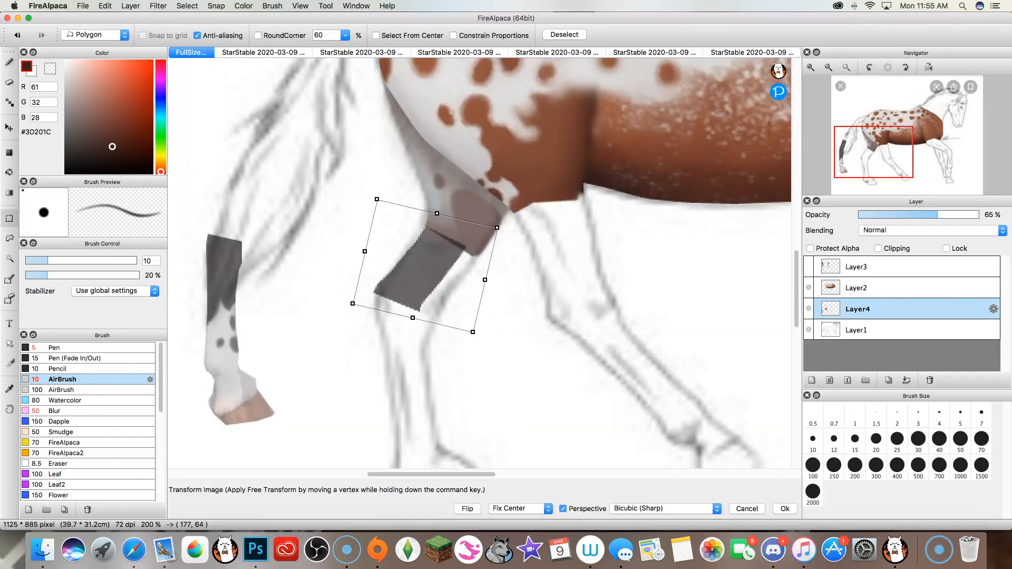
drag(365, 246, 344, 254)
drag(508, 288, 519, 286)
drag(348, 204, 344, 208)
drag(510, 339, 542, 352)
drag(344, 208, 343, 195)
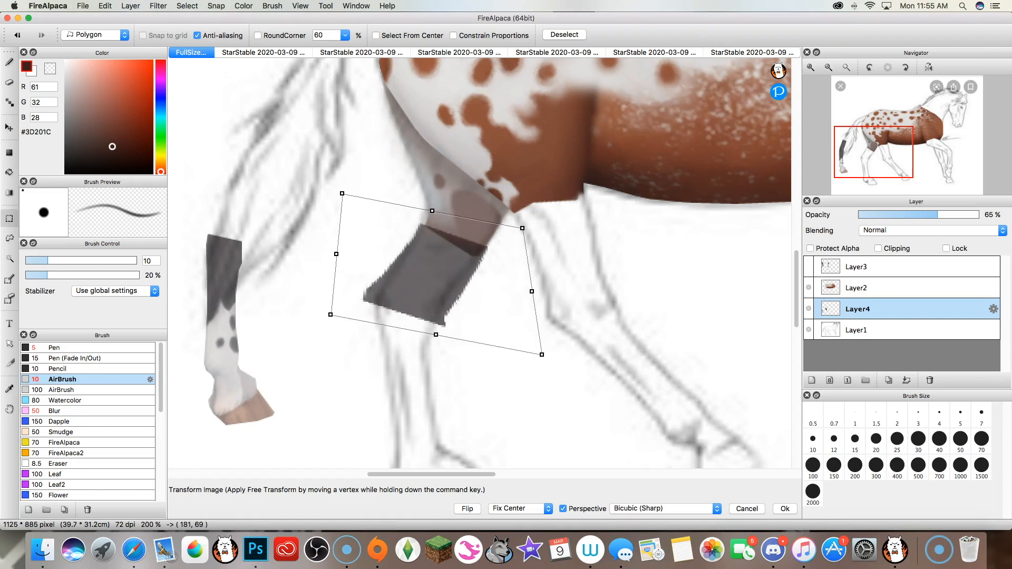
drag(542, 352, 541, 359)
click(785, 509)
Restore Layer4 to 100% opacity and blur the seam between the thigh and the dark leg section with the size 50 Blur brush.
drag(939, 214, 980, 214)
click(60, 411)
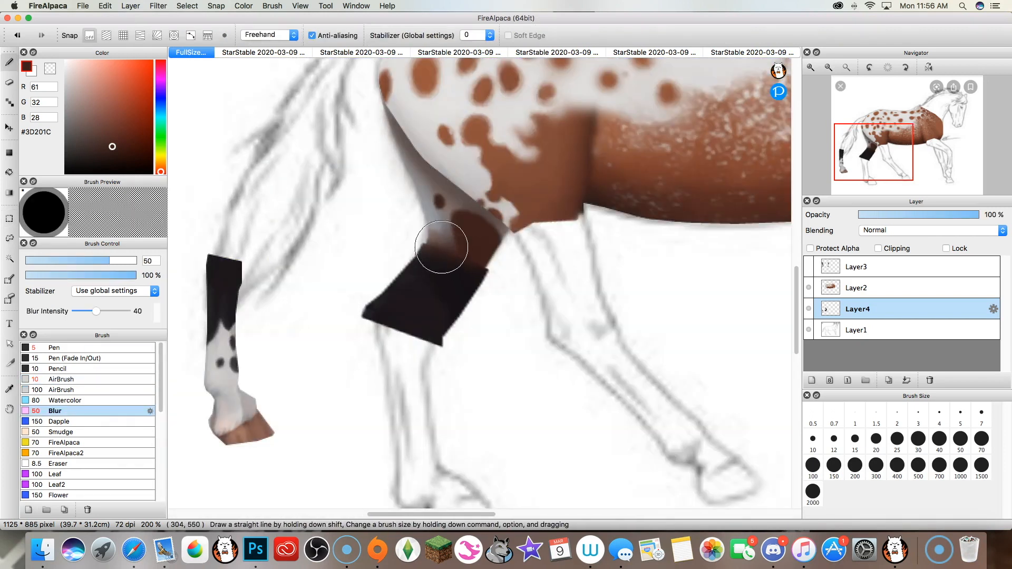
scroll(477, 205, down, 3)
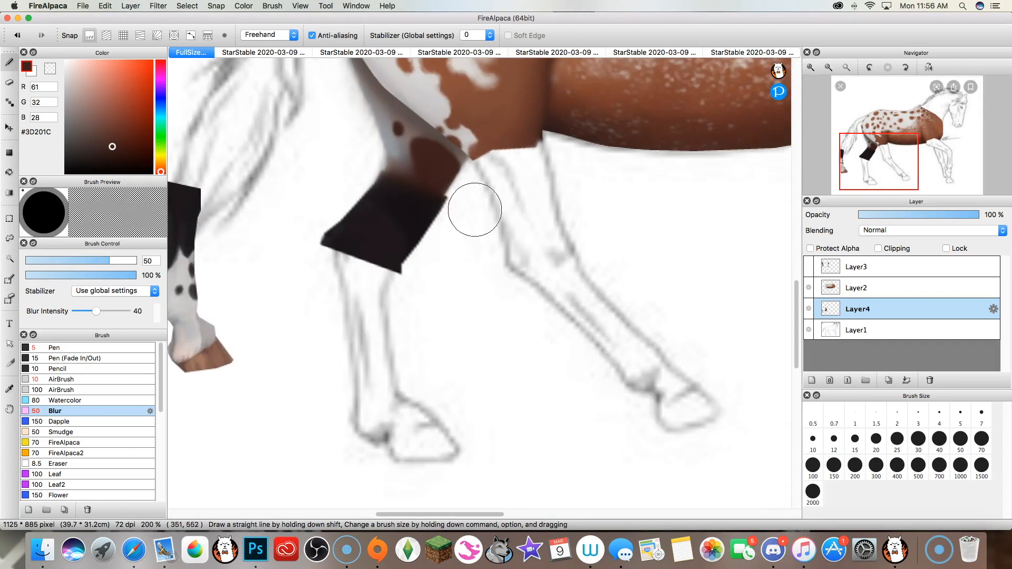
Polygon-select the top black section of the remaining source leg and move it onto the hock outline beneath the fitted piece.
scroll(514, 356, left, 2)
click(9, 219)
click(269, 181)
click(270, 230)
click(204, 221)
double_click(207, 181)
key(super+t)
drag(240, 187, 350, 215)
click(783, 509)
Polygon-select the spotted cannon section above the source hoof and stretch it over the lower leg down to the fetlock.
click(227, 336)
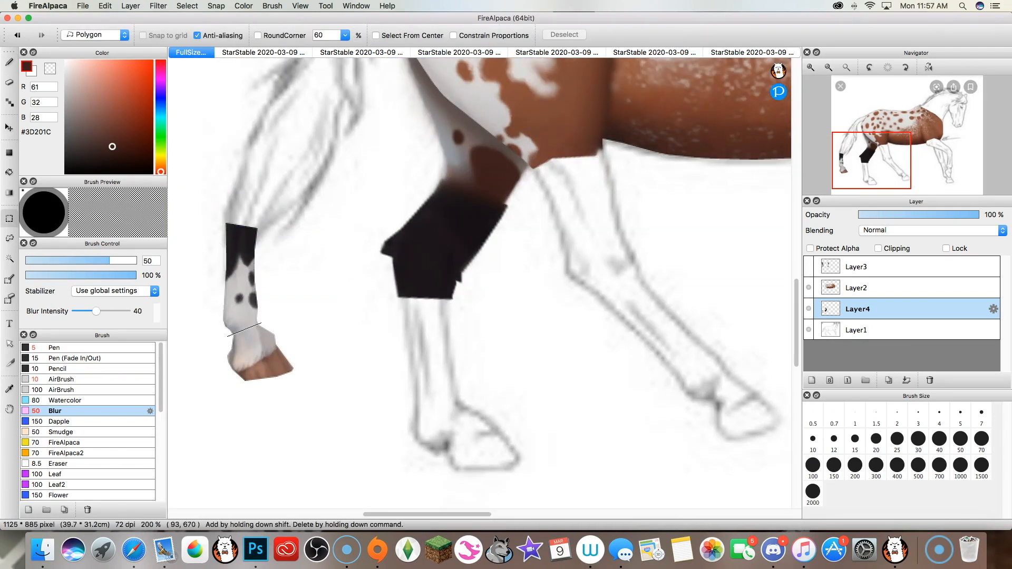
double_click(211, 323)
key(super+t)
drag(241, 261, 442, 379)
drag(406, 436, 368, 470)
drag(419, 375, 422, 345)
drag(488, 443, 503, 438)
drag(461, 245, 473, 244)
drag(393, 448, 378, 449)
click(784, 508)
click(761, 316)
double_click(736, 463)
key(super+d)
Lower Layer4 to 11% opacity, trim everything outside the hind leg's outline with a polygon selection, and restore the opacity to 100%.
drag(978, 214, 872, 215)
scroll(458, 158, up, 5)
scroll(369, 211, up, 1)
click(277, 99)
scroll(363, 327, down, 2)
scroll(288, 316, down, 5)
click(285, 327)
scroll(287, 317, down, 8)
scroll(287, 316, left, 2)
click(290, 383)
click(297, 408)
click(312, 427)
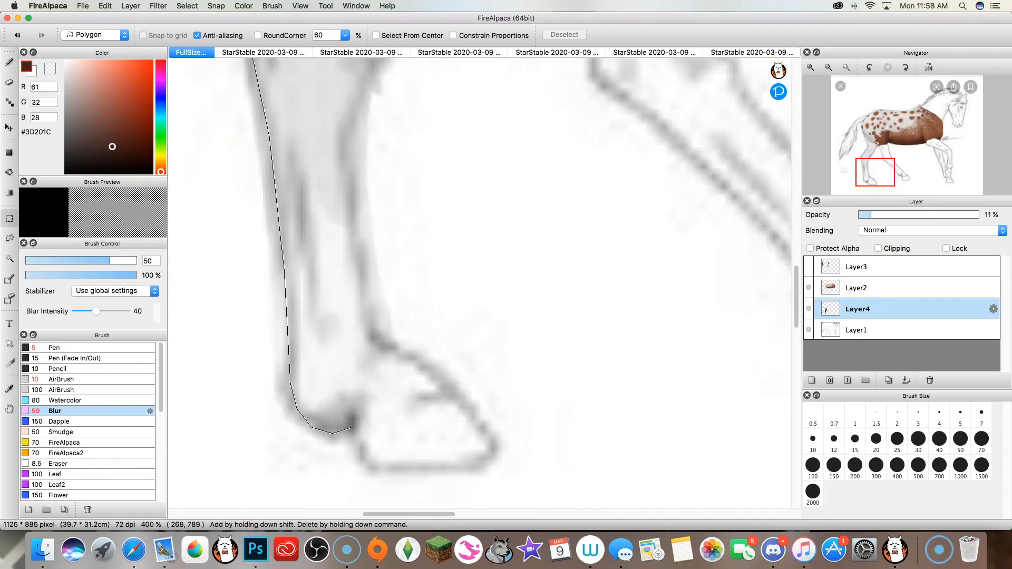
scroll(356, 166, up, 8)
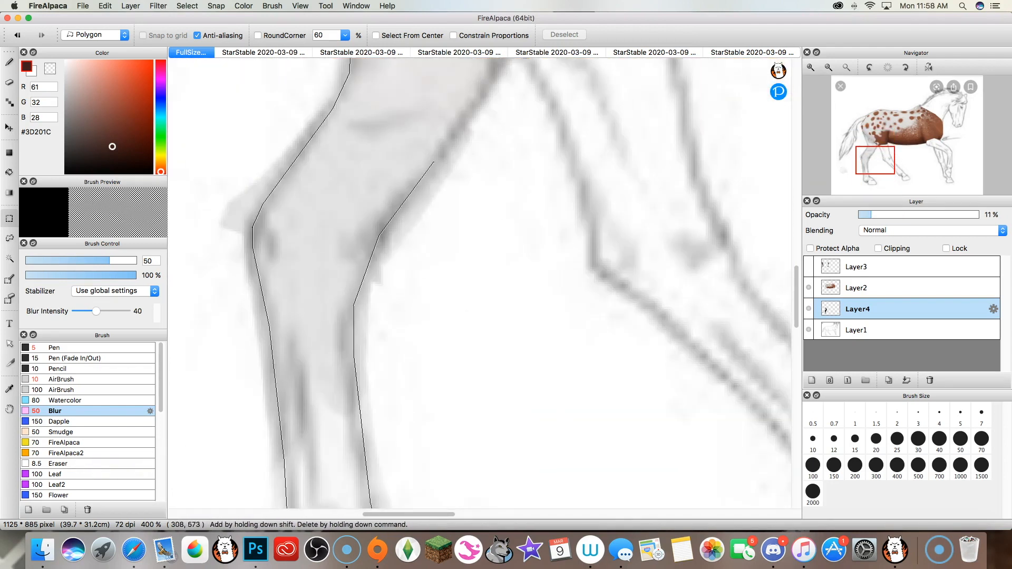
click(828, 68)
scroll(397, 211, down, 2)
click(407, 479)
click(248, 464)
click(203, 354)
scroll(211, 211, up, 3)
double_click(231, 82)
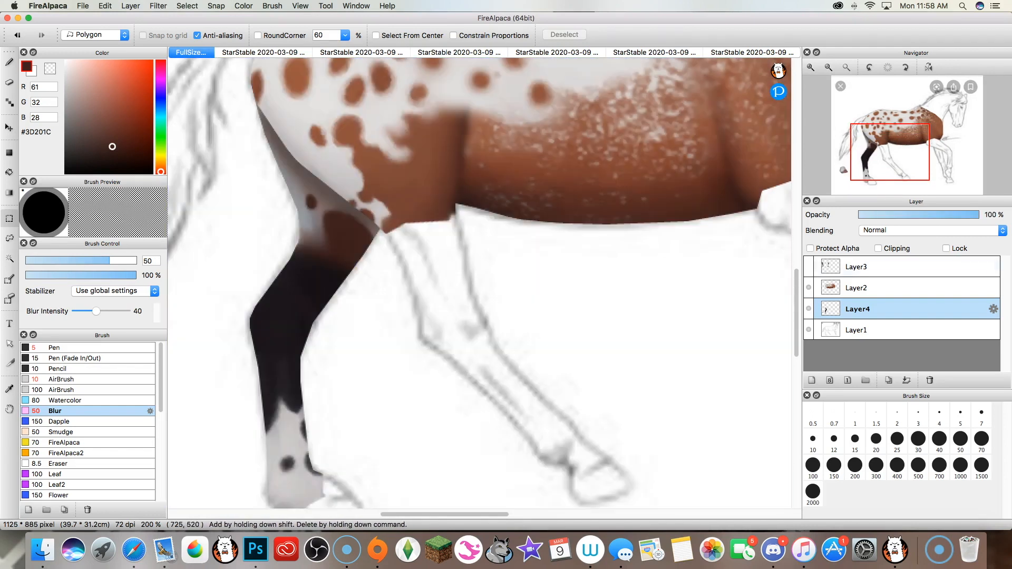
Hide Layer1 and compare the trimmed hind leg with the source legs on Layer3, leaving Layer3 hidden.
scroll(295, 285, up, 4)
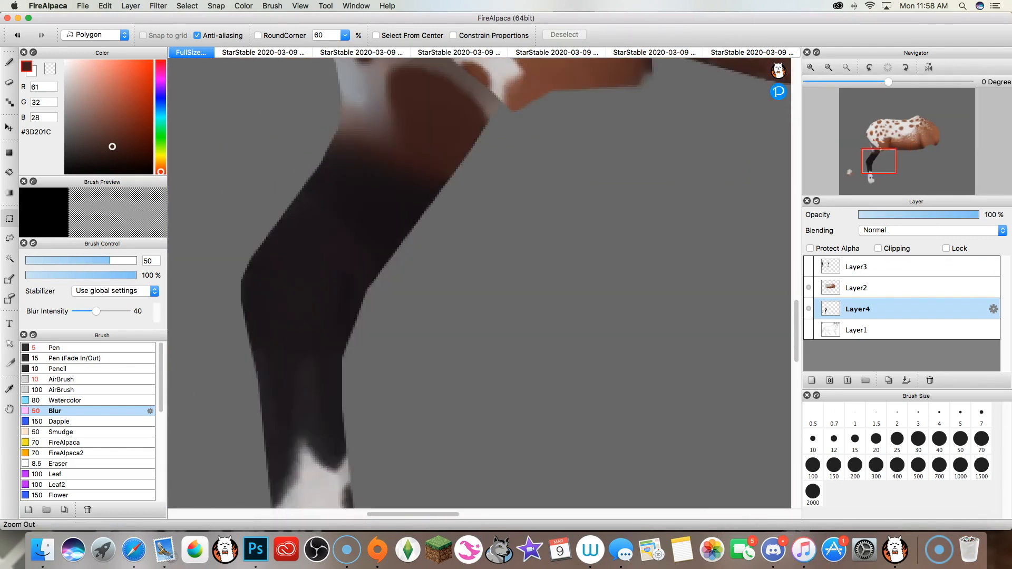
click(828, 67)
click(828, 67)
click(828, 68)
scroll(435, 349, right, 4)
scroll(434, 349, up, 2)
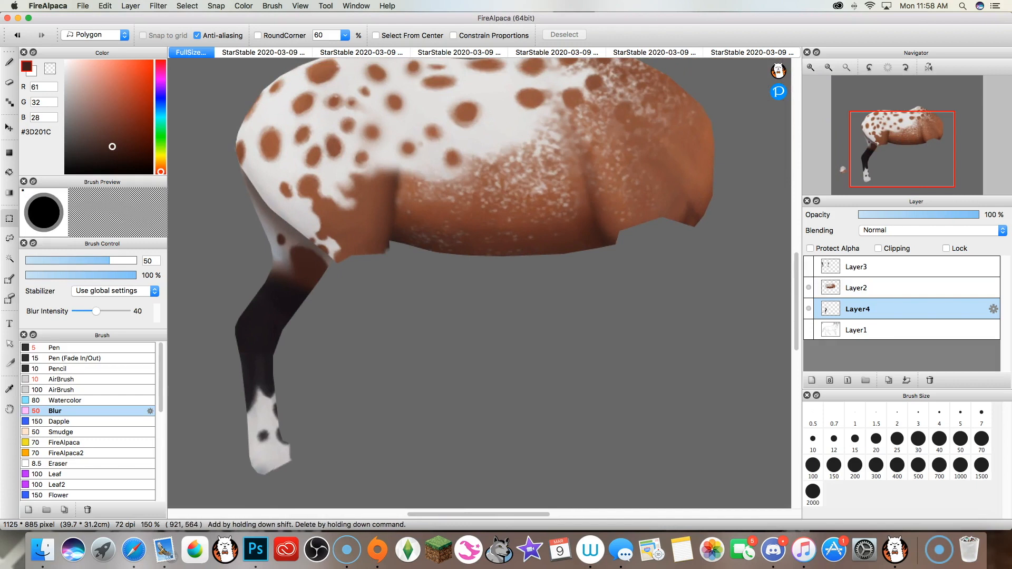
click(809, 267)
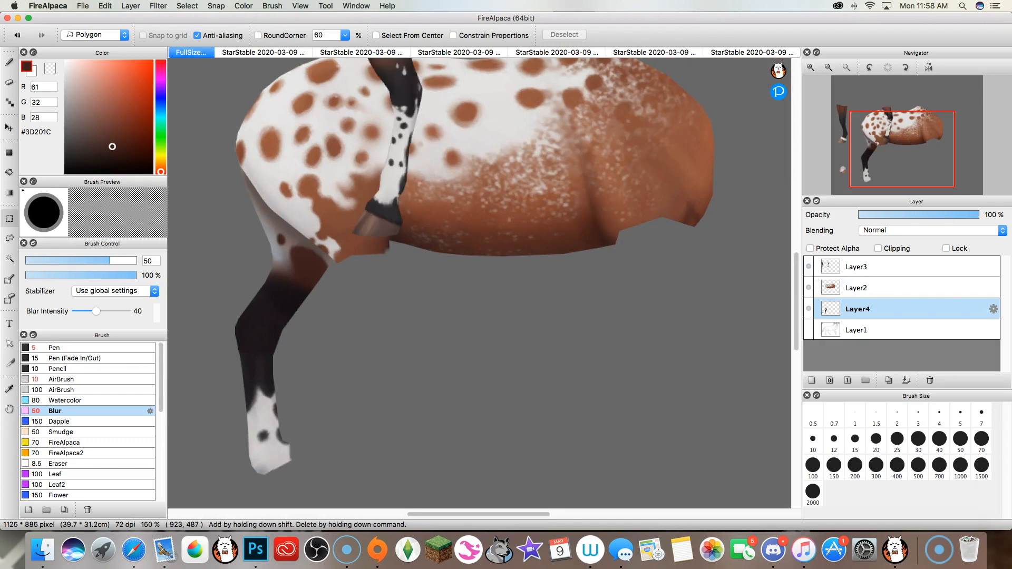
click(809, 267)
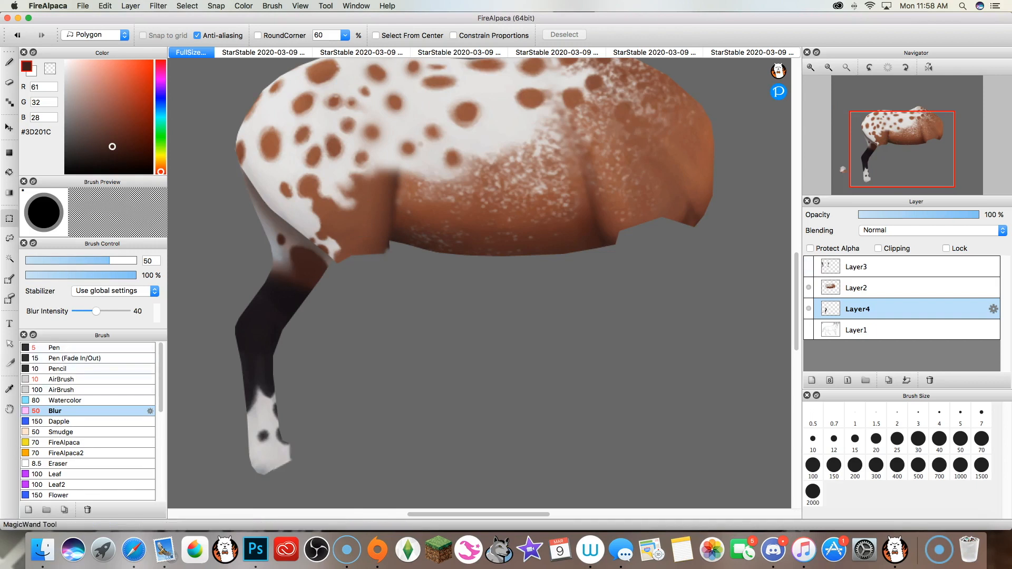
Select the horse's body and hind leg with the Magic Wand at tolerance 137.
click(10, 259)
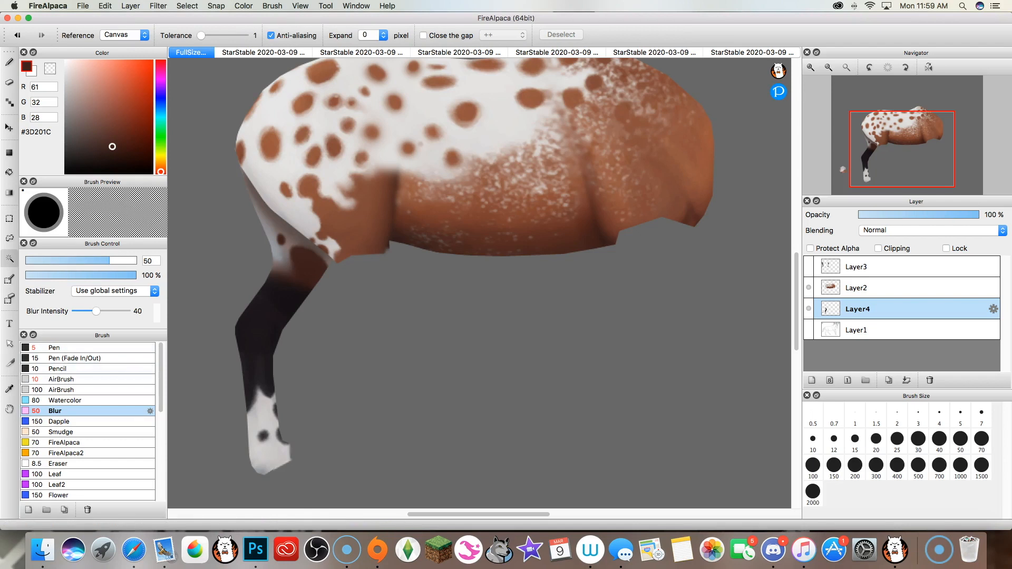
click(425, 195)
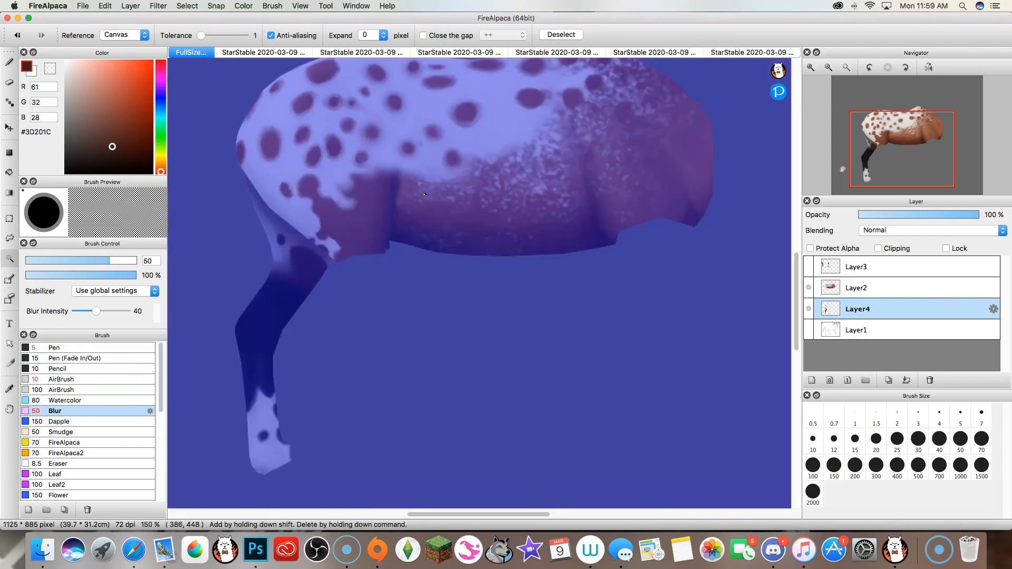
drag(202, 36, 225, 36)
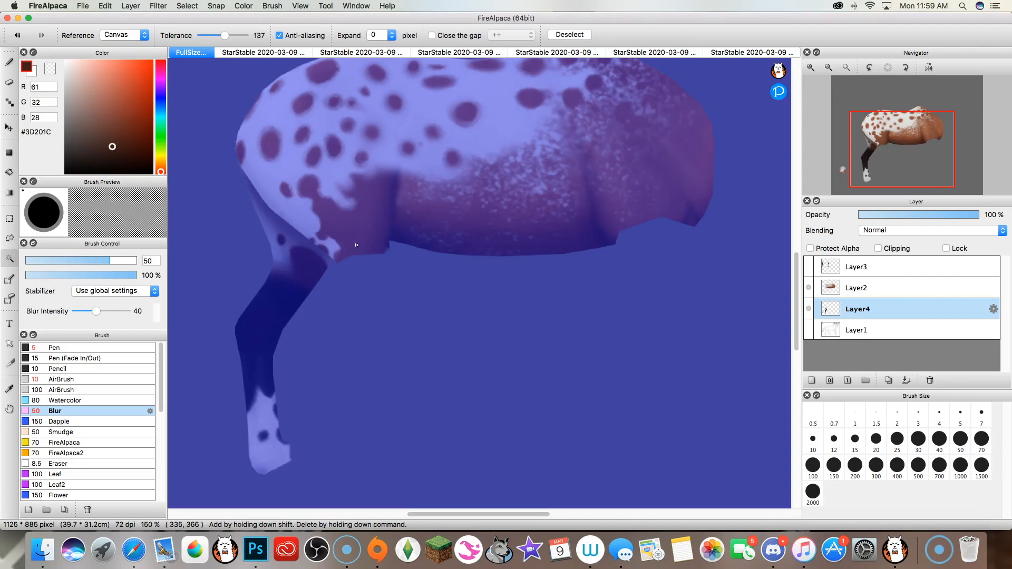
click(300, 106)
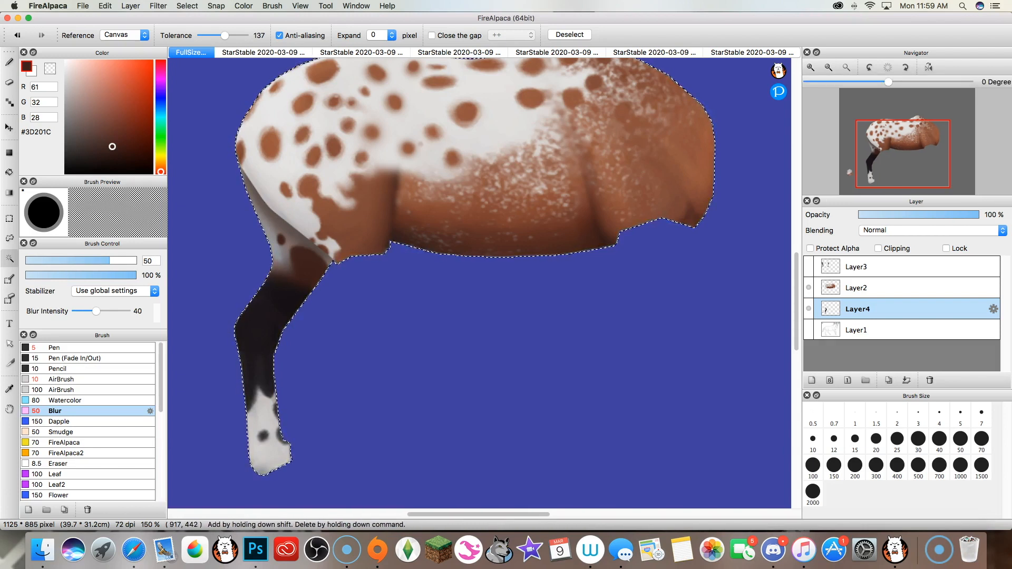
Airbrush the lower leg's dark spots and add two new ones at size 10 with sampled #1D1A1D, then deselect.
scroll(240, 351, left, 5)
scroll(240, 351, down, 2)
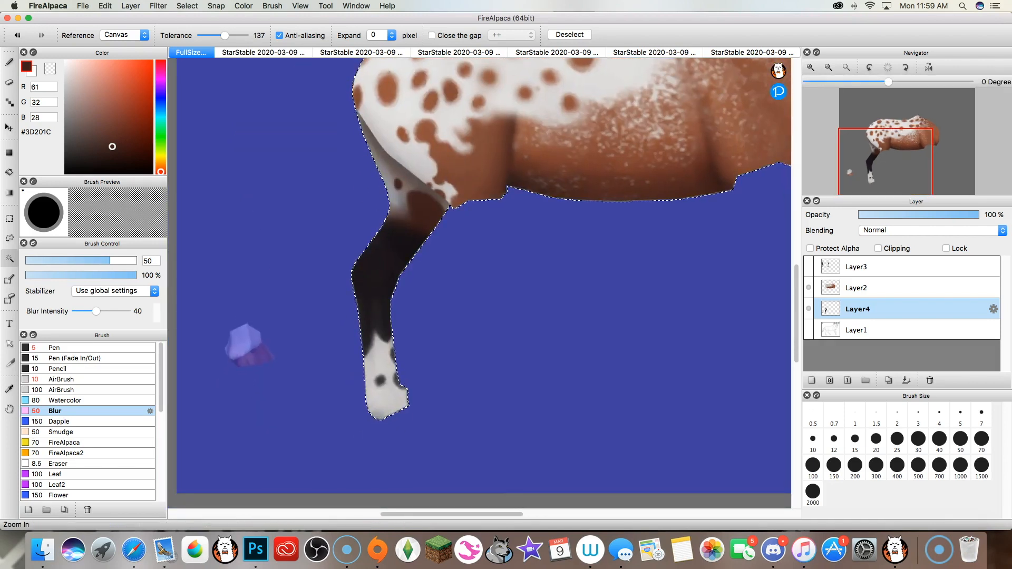
scroll(353, 452, up, 6)
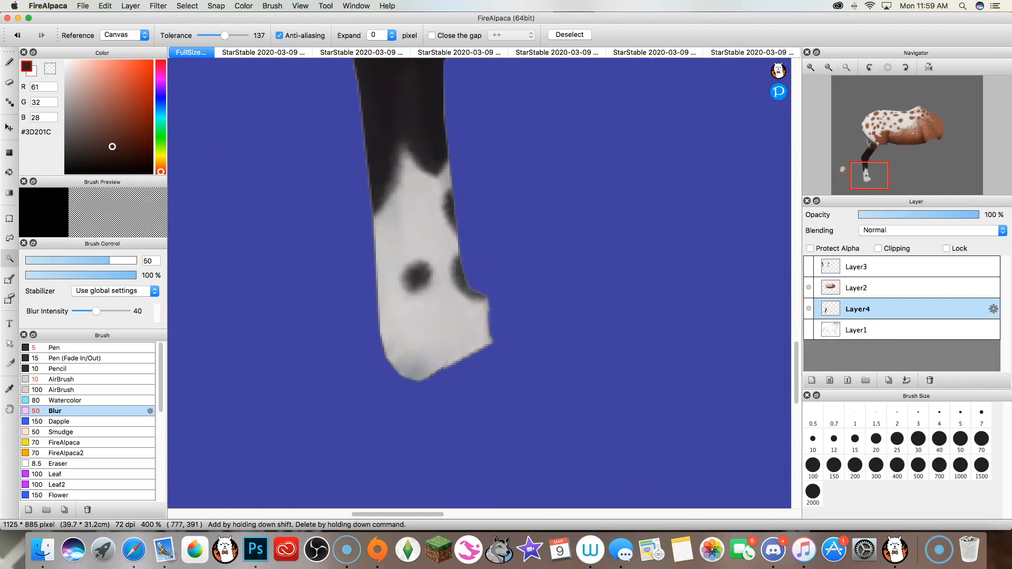
key(b)
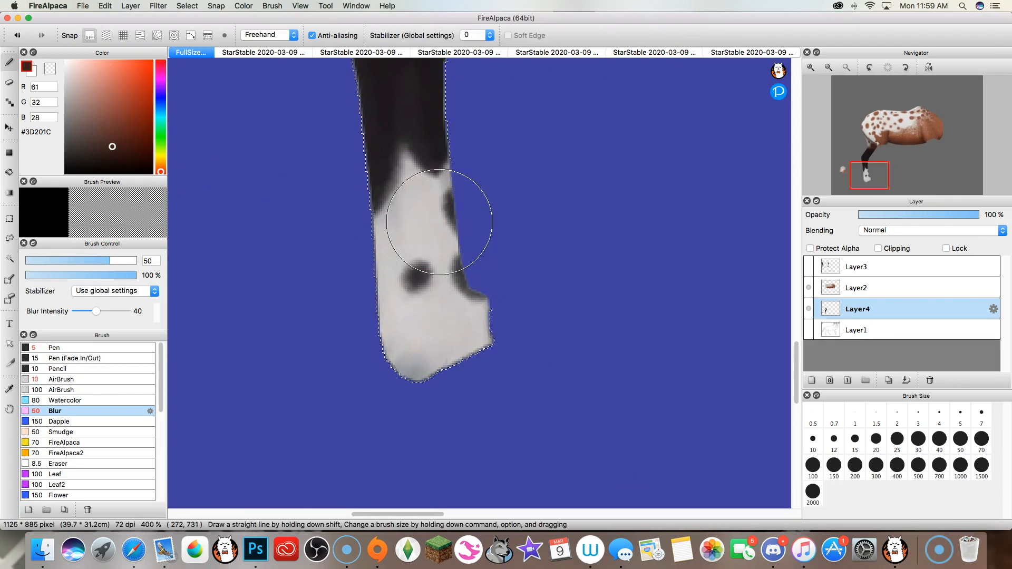
right_click(429, 128)
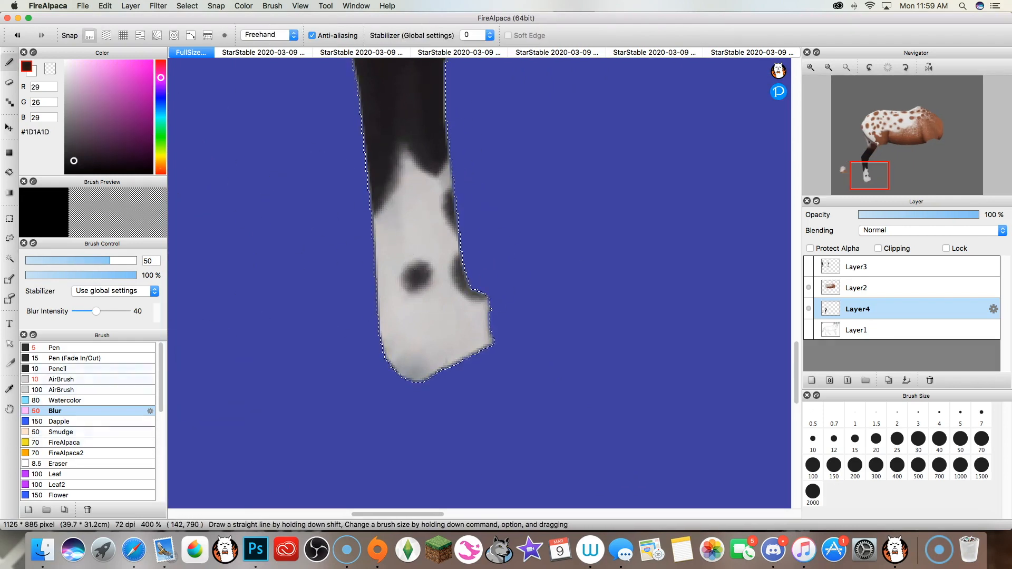
click(61, 379)
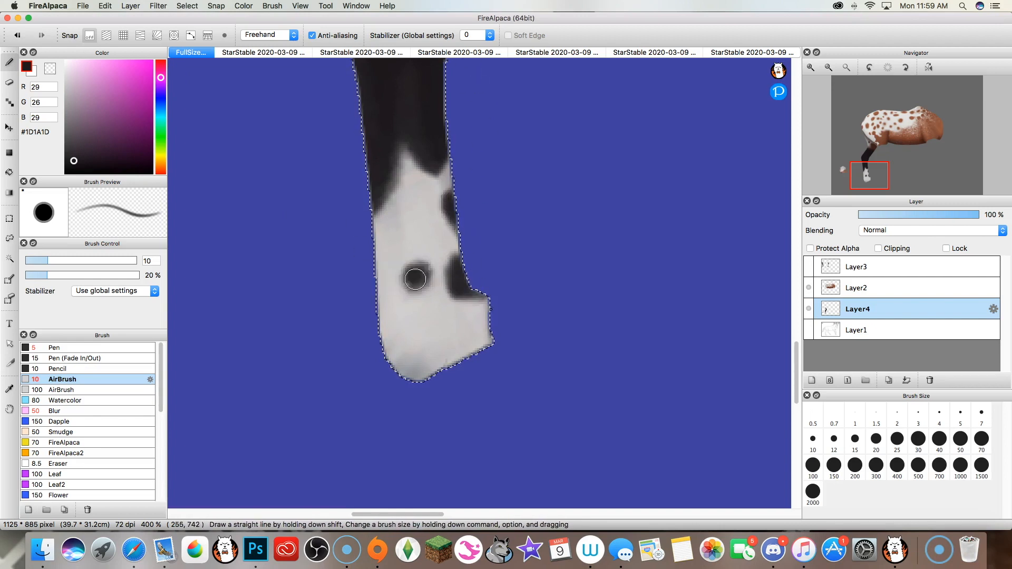
drag(411, 346, 418, 352)
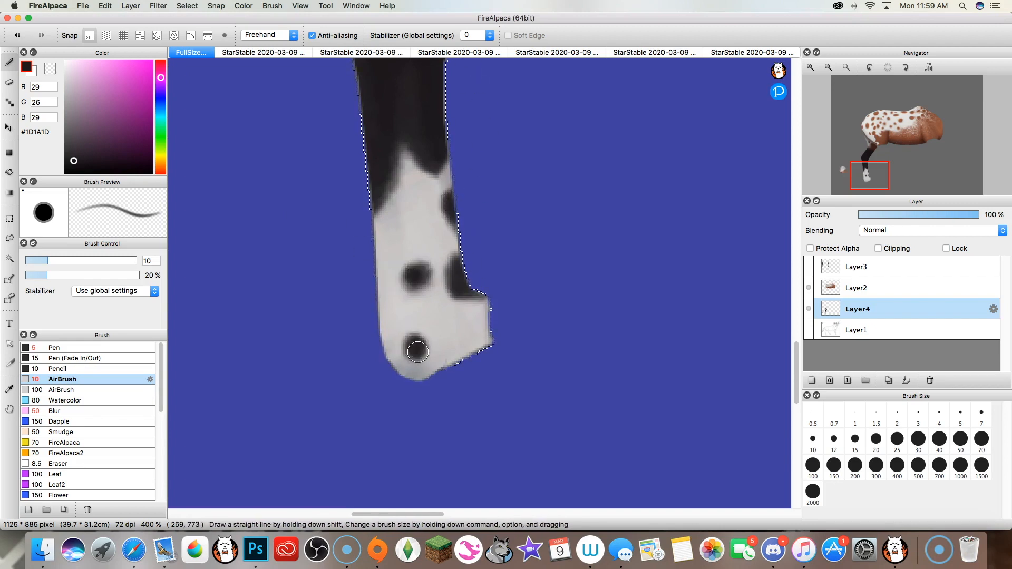
drag(390, 216, 393, 217)
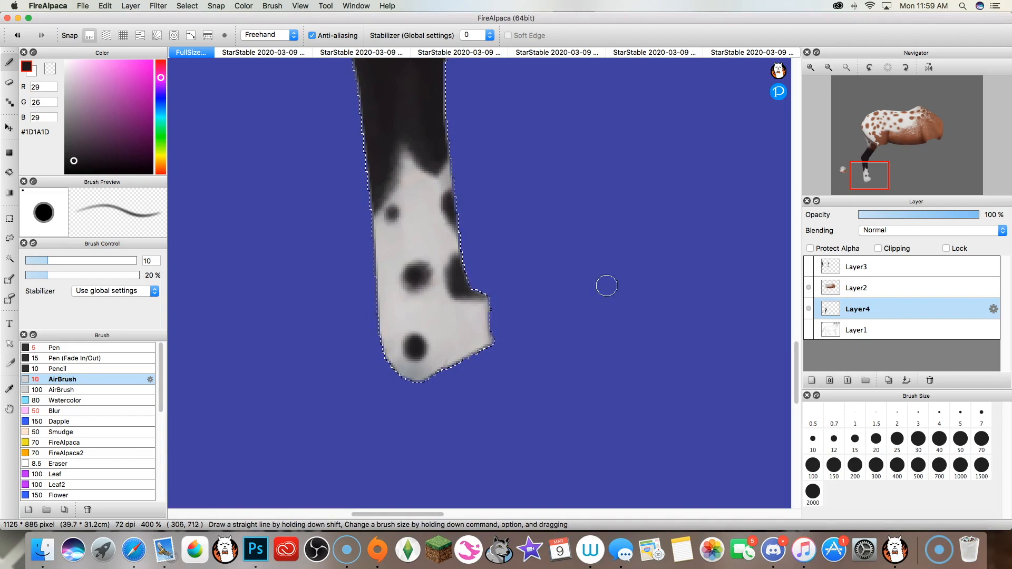
click(9, 238)
click(229, 280)
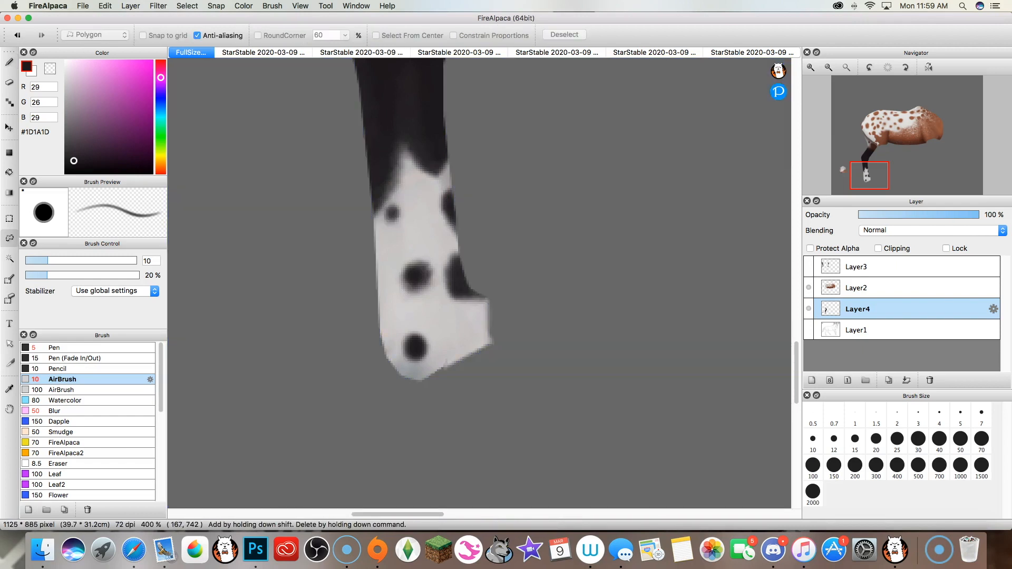
Polygon-select the brown hoof of the leftover piece and paste a copy of it on a new layer below Layer4.
click(828, 68)
click(828, 67)
click(828, 68)
click(893, 139)
drag(893, 139, 895, 156)
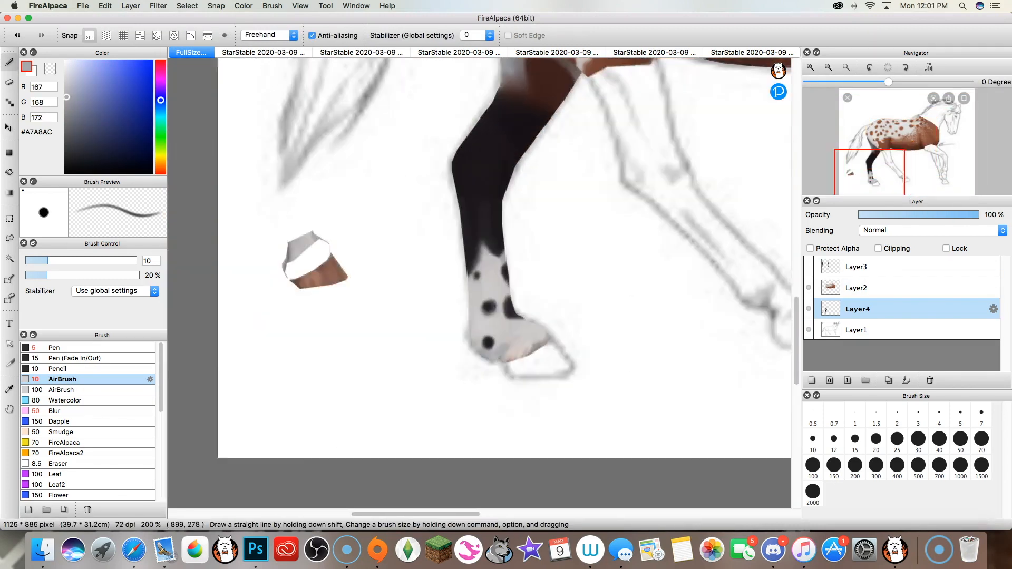
drag(870, 175, 868, 177)
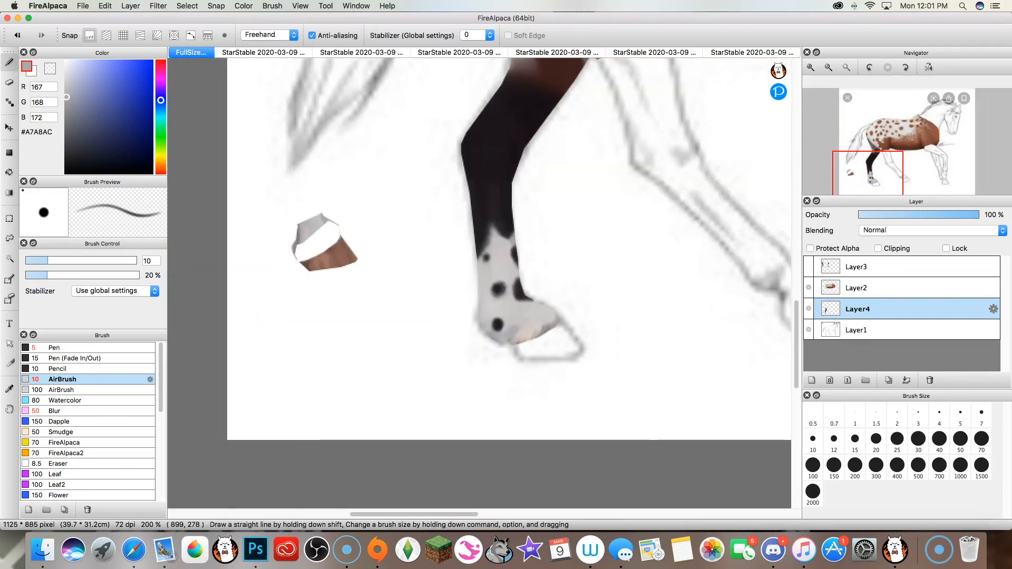
click(9, 218)
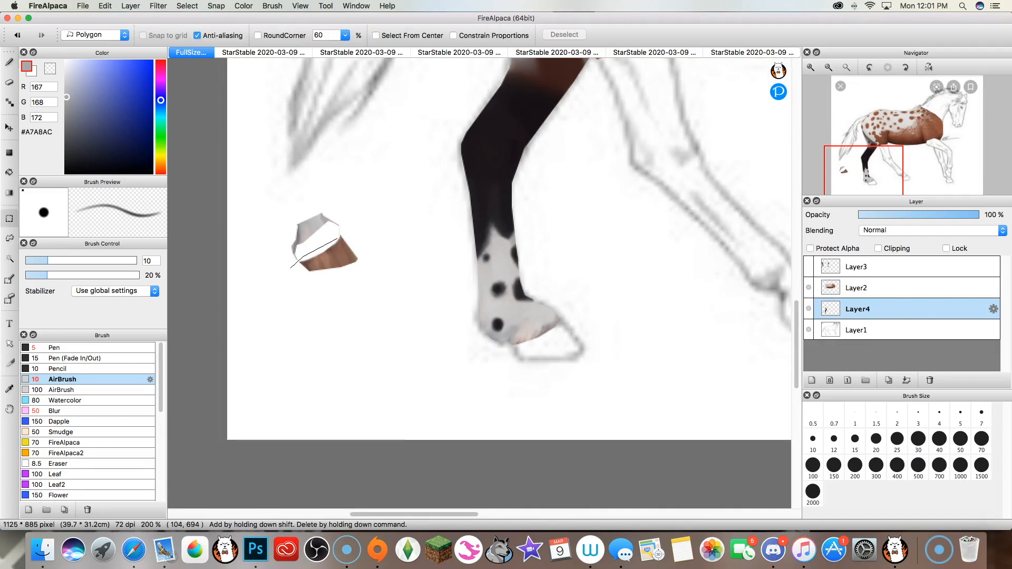
click(352, 231)
click(377, 272)
click(324, 289)
click(291, 267)
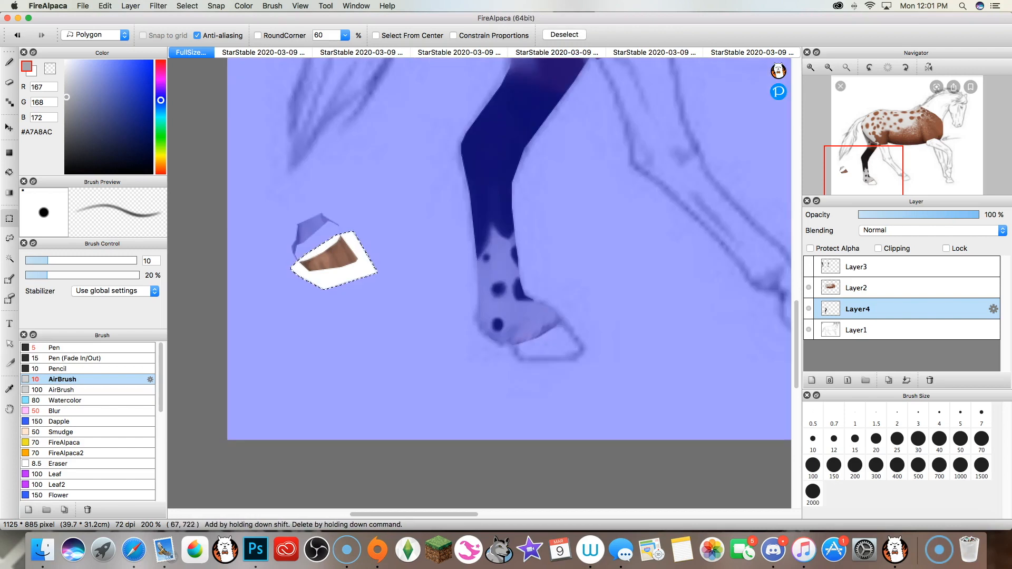
click(105, 6)
click(113, 54)
click(105, 6)
click(114, 64)
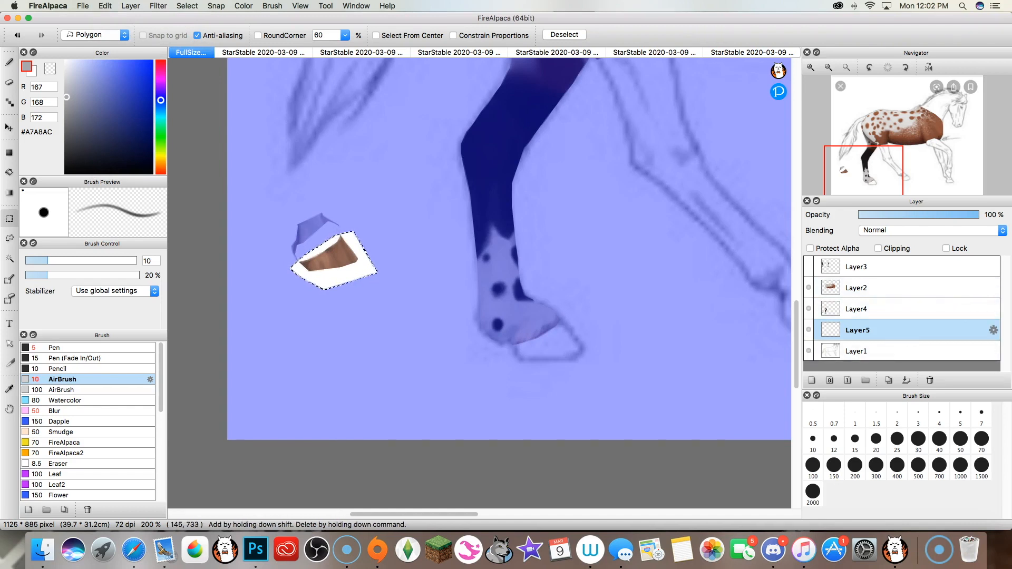
Move, rotate and stretch the copied hoof on Layer5 to fit the rear hoof outline, then clear the selection.
key(super+t)
drag(333, 238, 558, 344)
drag(612, 307, 618, 317)
drag(557, 343, 542, 370)
drag(612, 317, 560, 327)
drag(547, 365, 546, 373)
drag(552, 335, 551, 338)
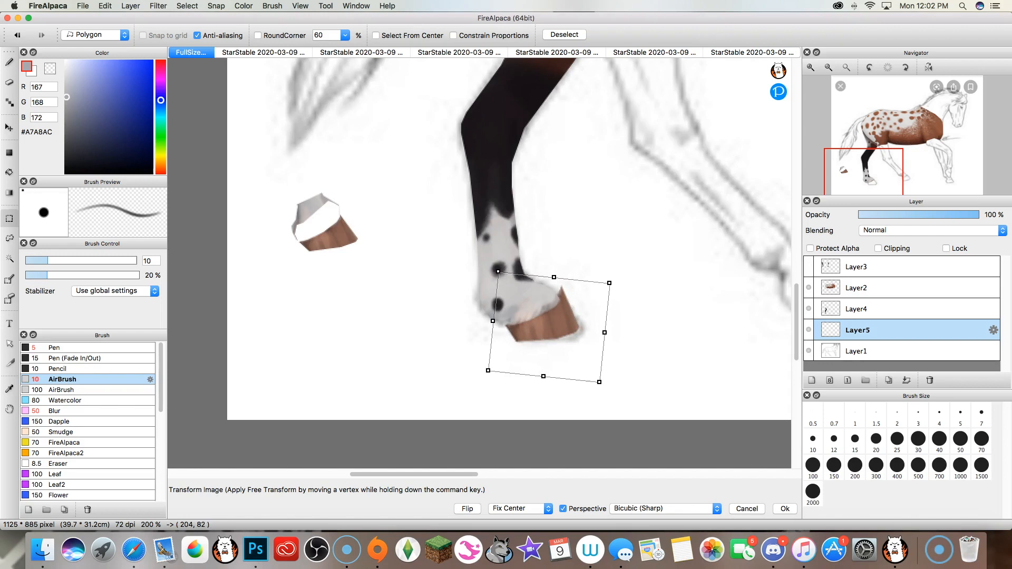
drag(614, 392, 612, 376)
drag(552, 335, 549, 338)
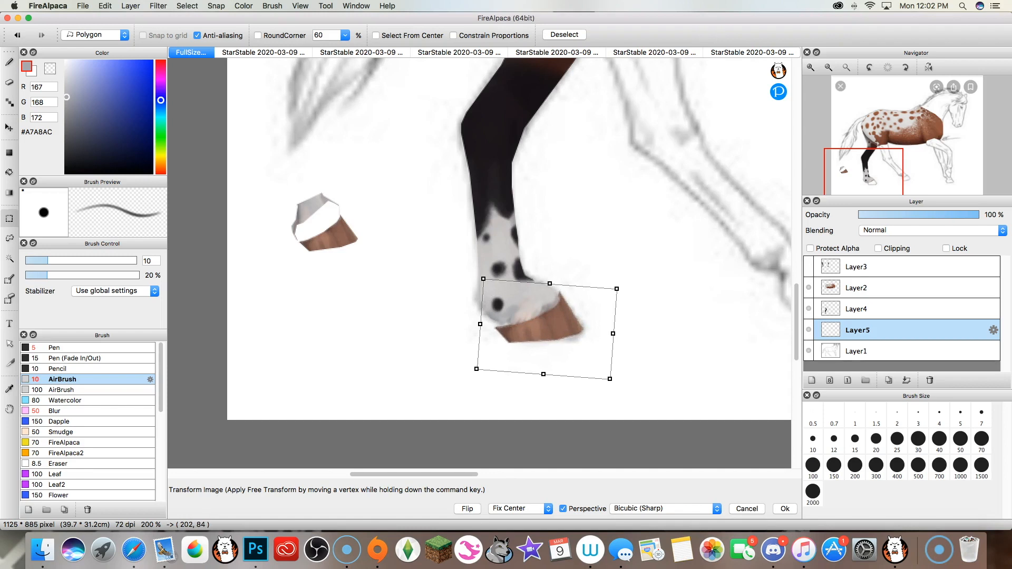
click(785, 509)
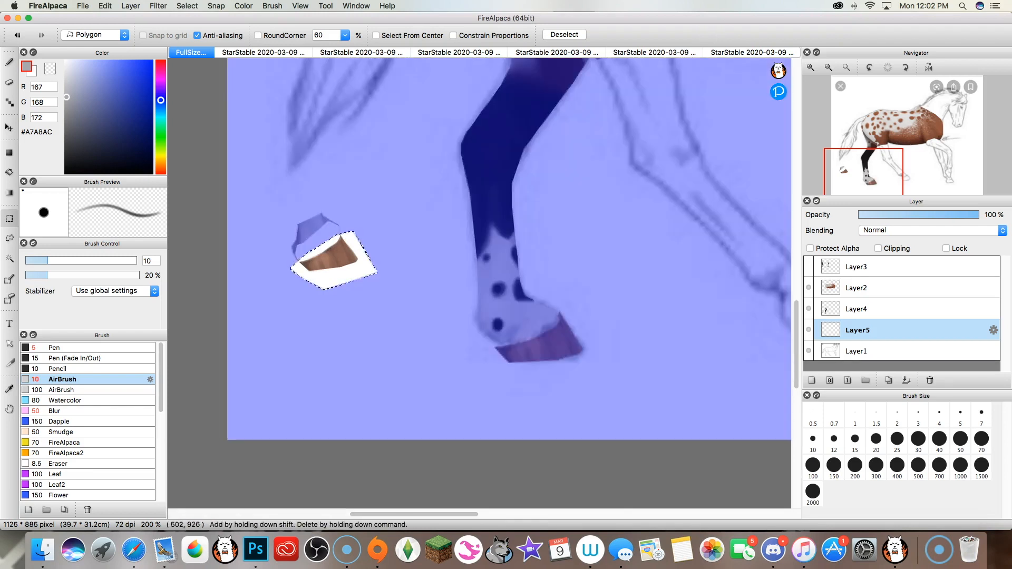
click(749, 481)
double_click(592, 317)
key(super+d)
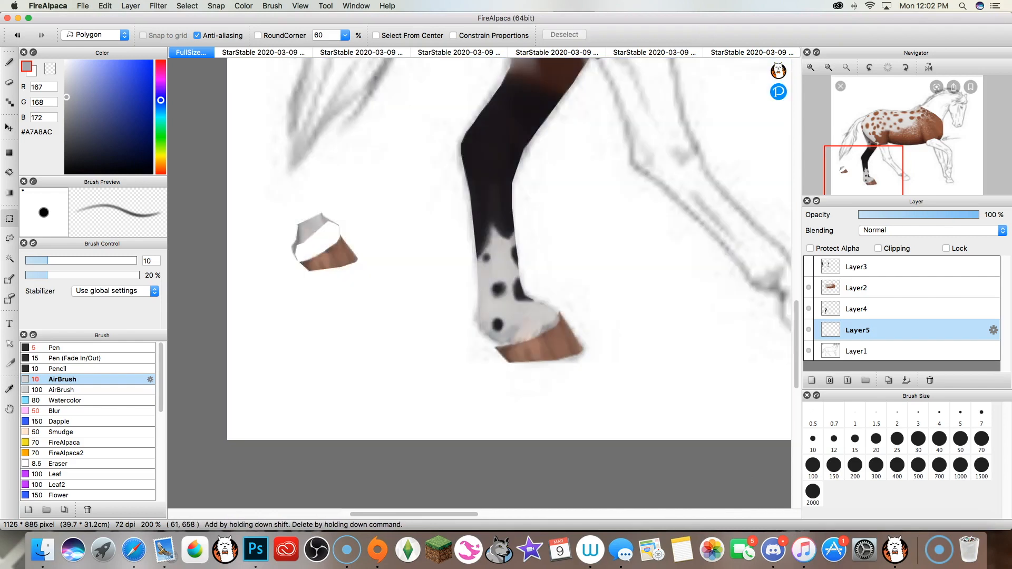
Airbrush a test swatch beside the leftover hoof piece using browns #A17464 and #7F584D sampled from it.
alt+click(324, 256)
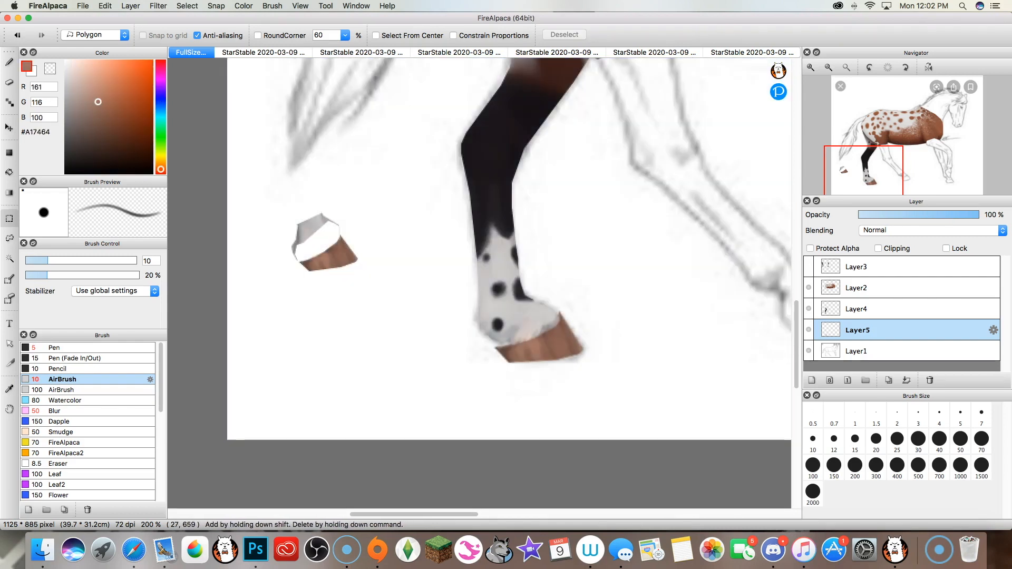
key(b)
mouse_move(369, 317)
mouse_down()
mouse_move(370, 336)
mouse_move(377, 326)
mouse_up()
alt+click(342, 261)
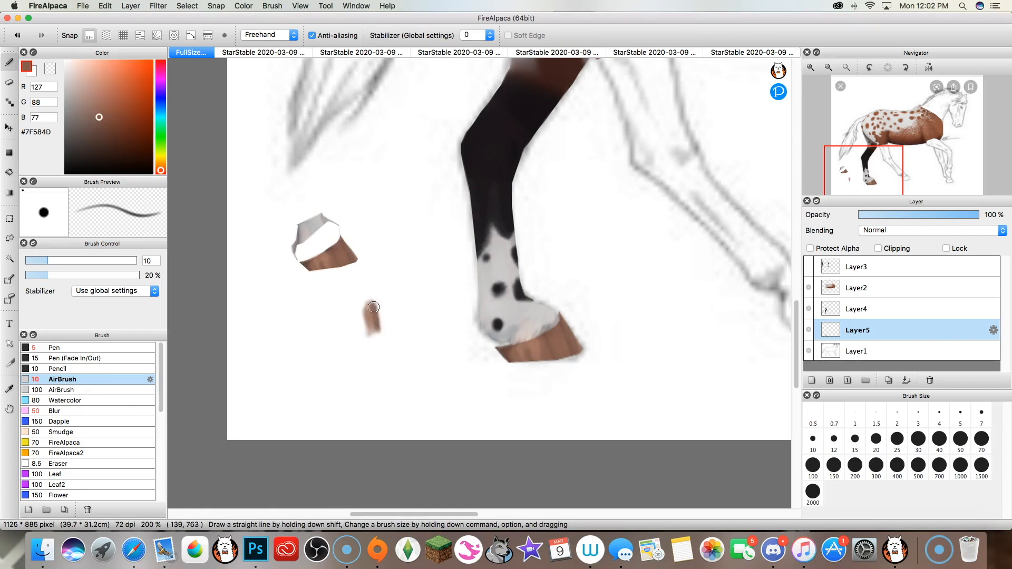
Airbrush darker shading along the rear hoof's upper edge and heel at size 10 with sampled #5E413D.
alt+click(303, 263)
click(811, 67)
click(810, 68)
mouse_move(870, 174)
mouse_down()
mouse_move(883, 165)
mouse_move(877, 184)
mouse_up()
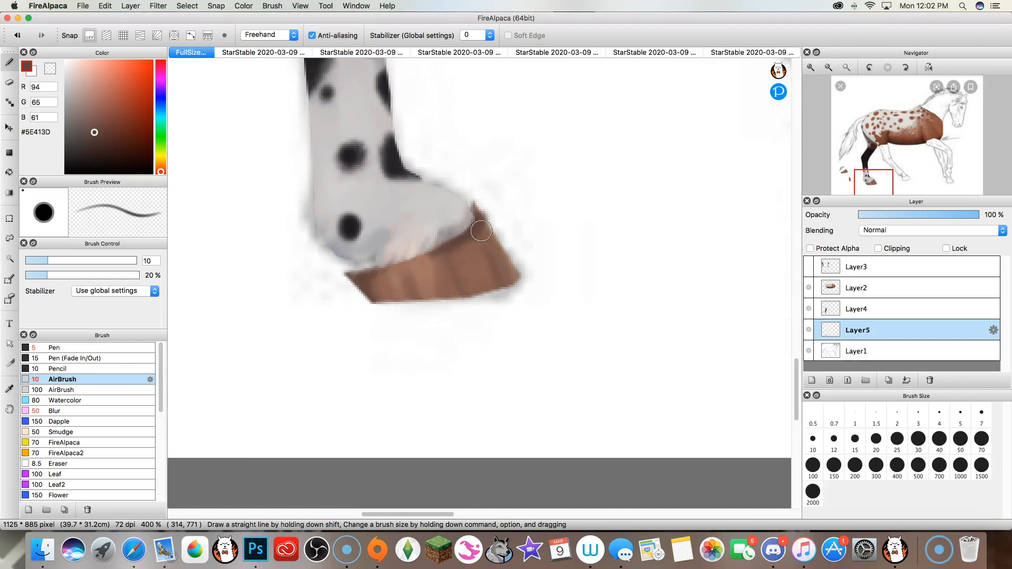
drag(459, 242, 412, 259)
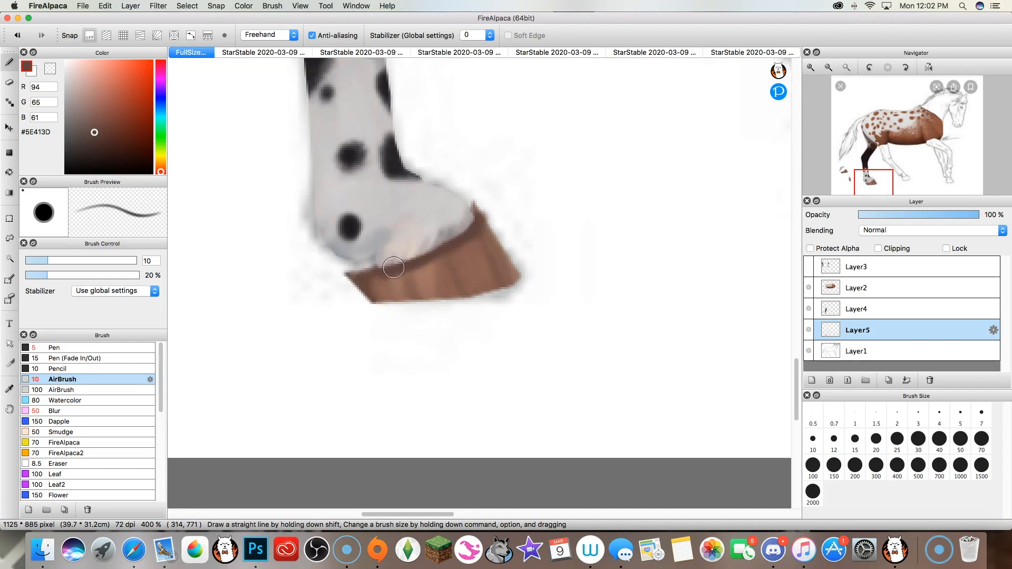
drag(385, 300, 415, 300)
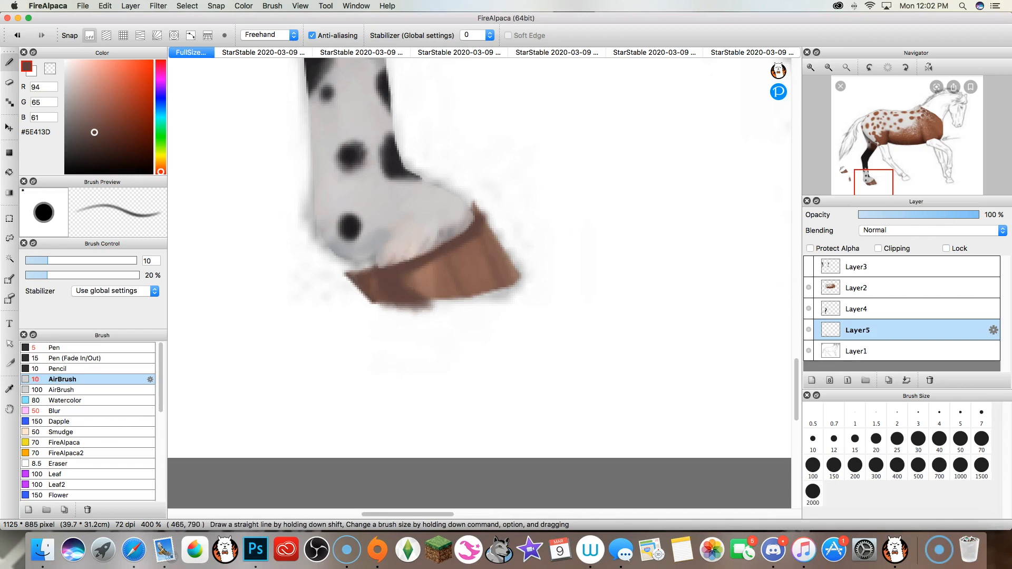
Lower Layer5 to 58% opacity, polygon-select and delete the hoof paint outside the outline, deselect, and restore the opacity to 100%.
drag(931, 215, 929, 215)
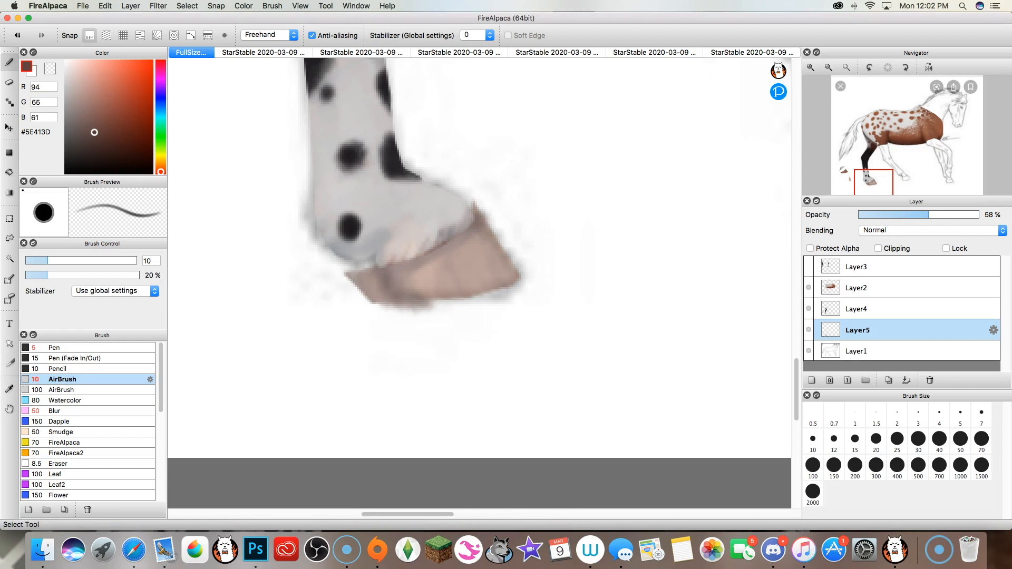
click(9, 218)
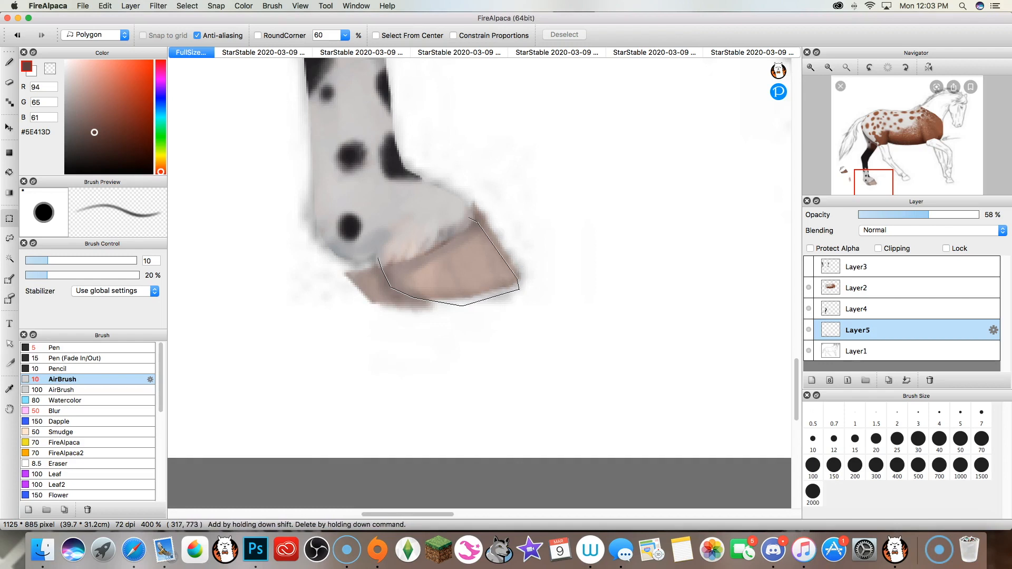
click(354, 332)
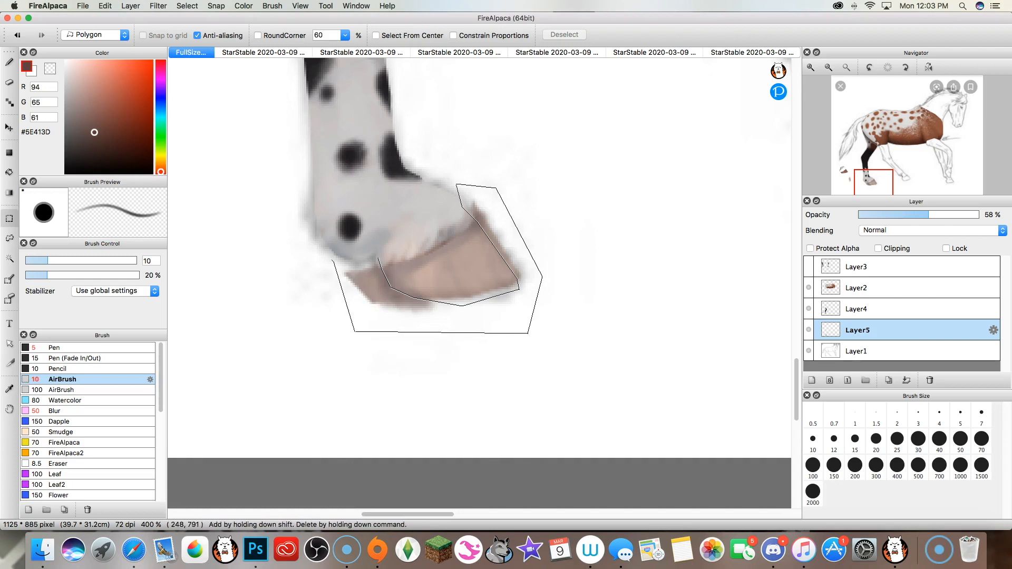
double_click(370, 245)
key(Delete)
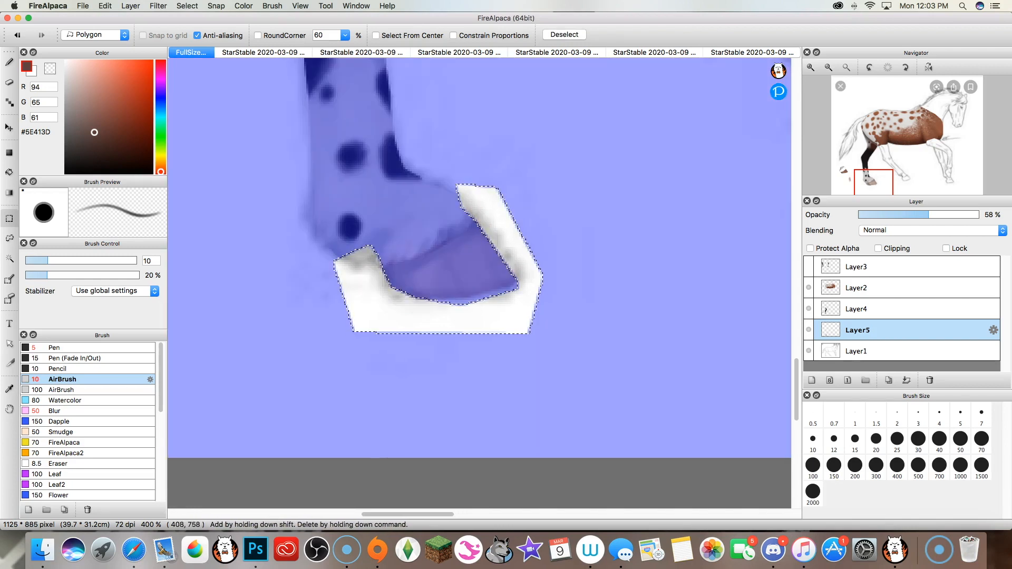
key(super+d)
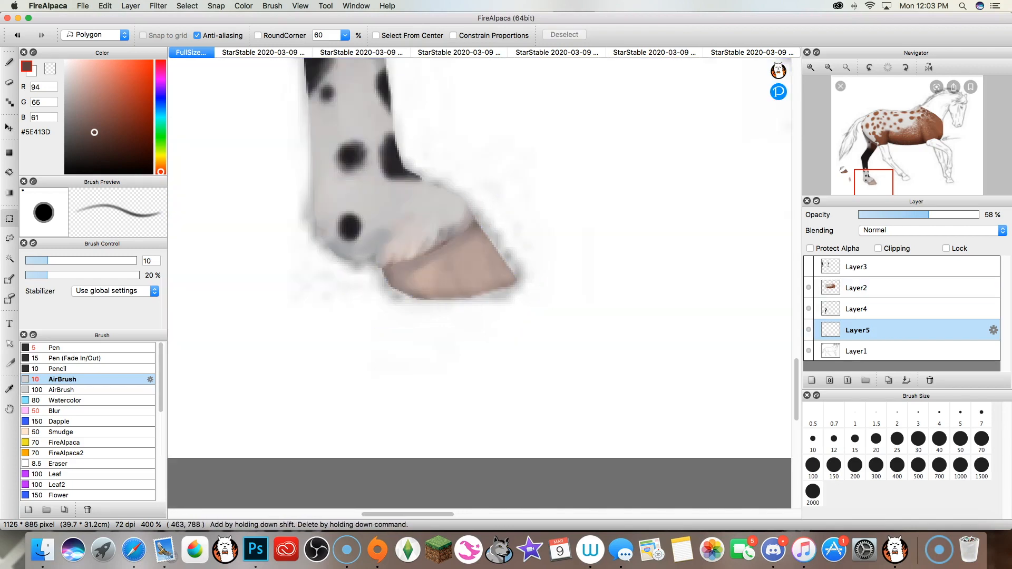
click(977, 215)
Hide Layer1 and delete the leftover hoof pieces beside the leg from Layer4 and Layer5, clearing the selection.
click(809, 351)
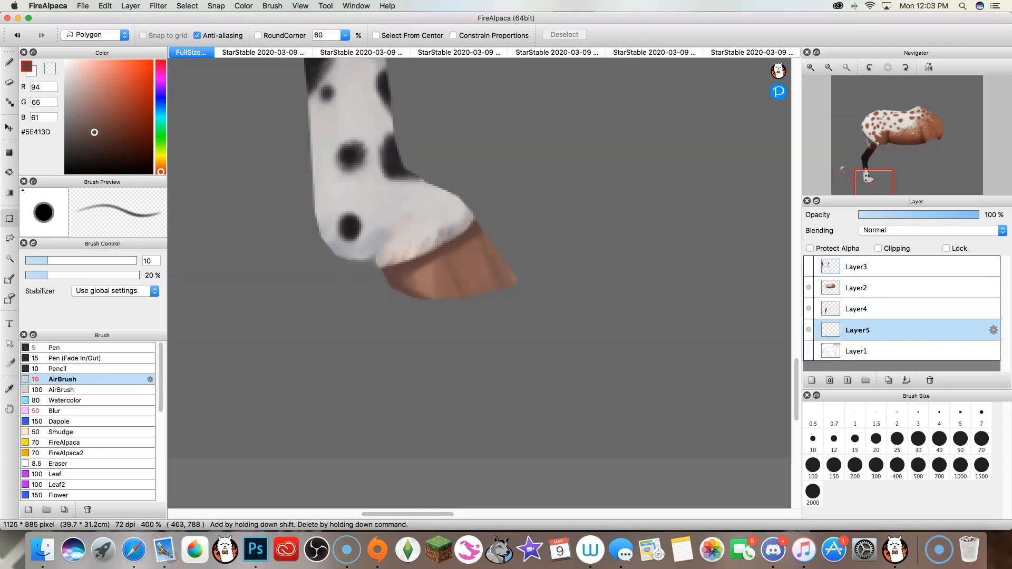
click(828, 68)
click(829, 67)
click(828, 67)
click(829, 67)
drag(860, 148, 894, 153)
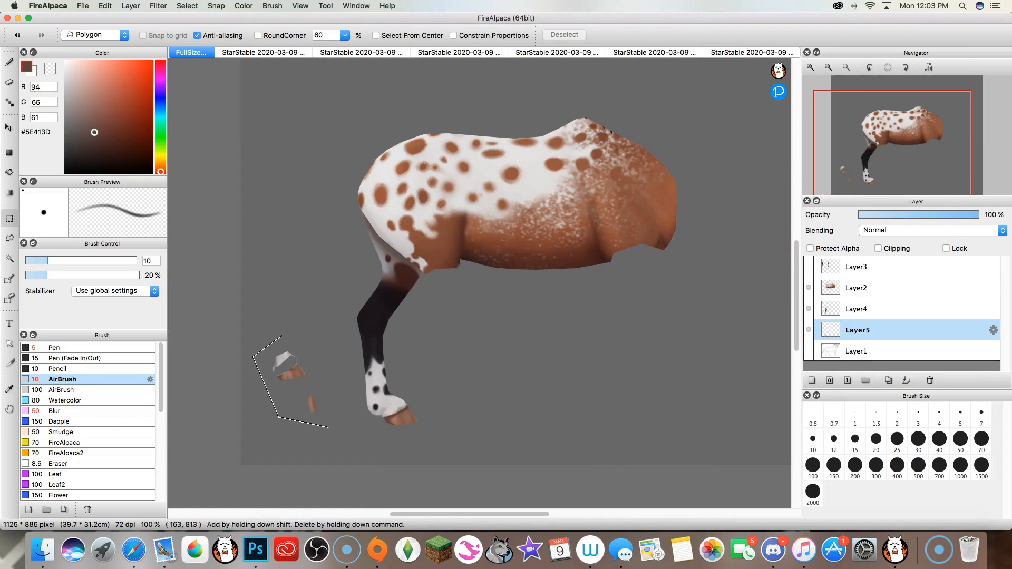
click(278, 337)
click(857, 309)
key(Delete)
click(858, 330)
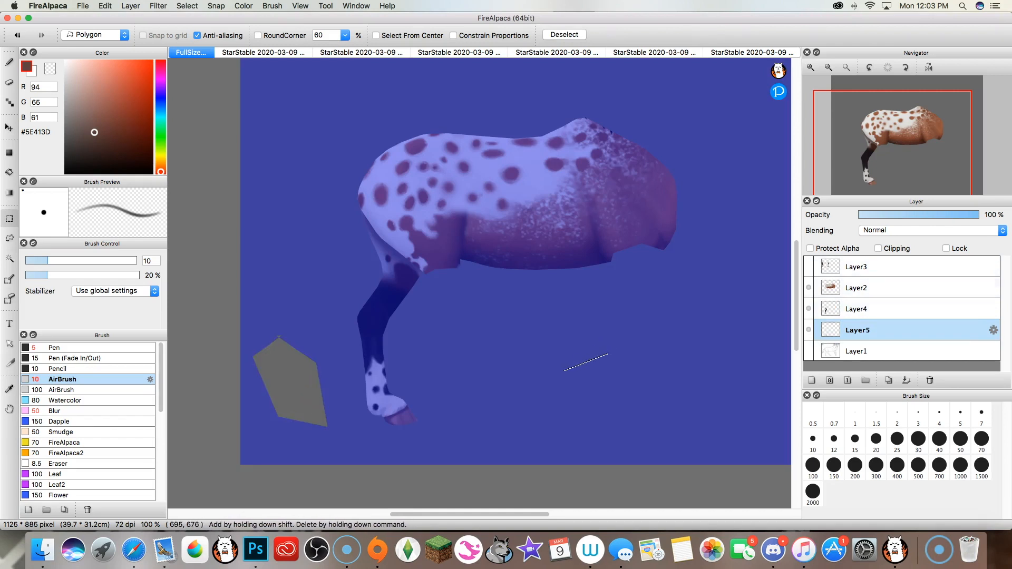
double_click(626, 338)
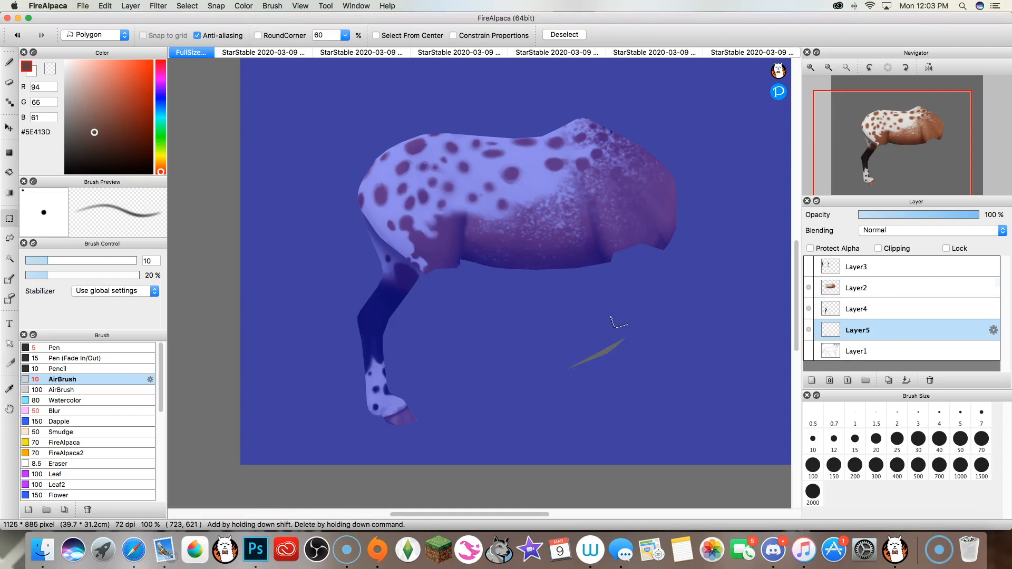
key(super+d)
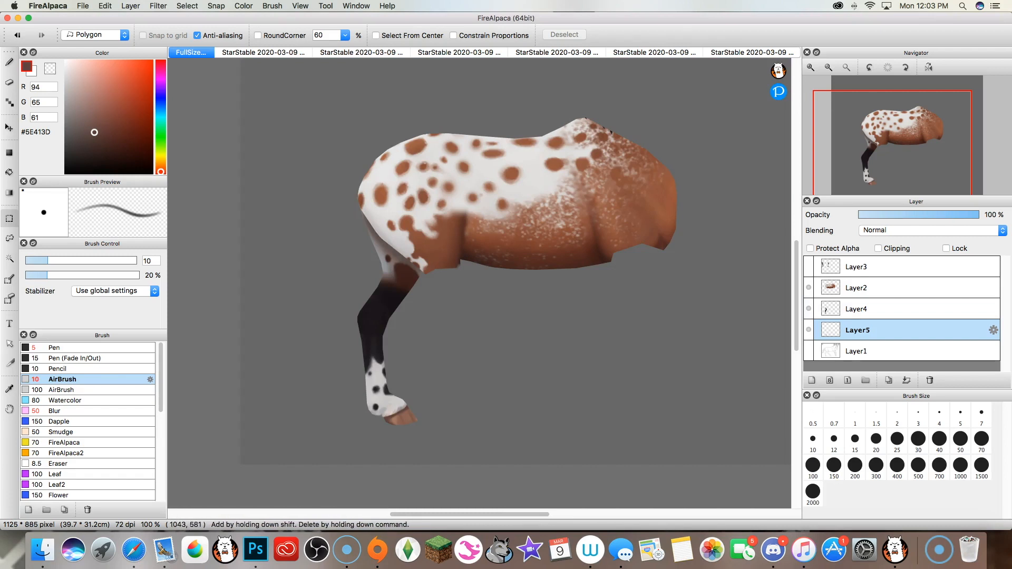
Show Layer3, separate its dark leg with the white sock onto its own layer, and hide that layer with the selection cleared.
click(809, 266)
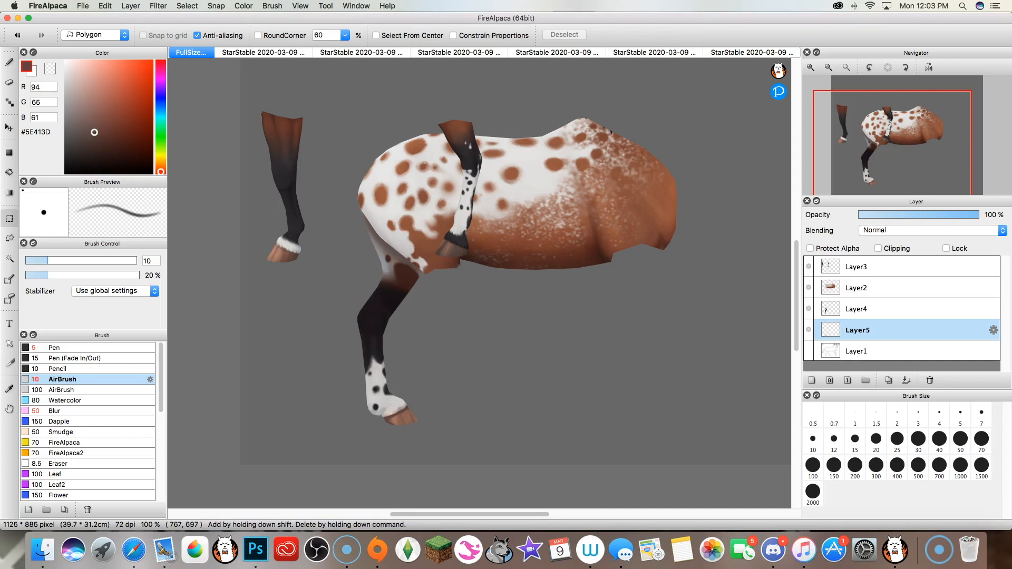
click(804, 549)
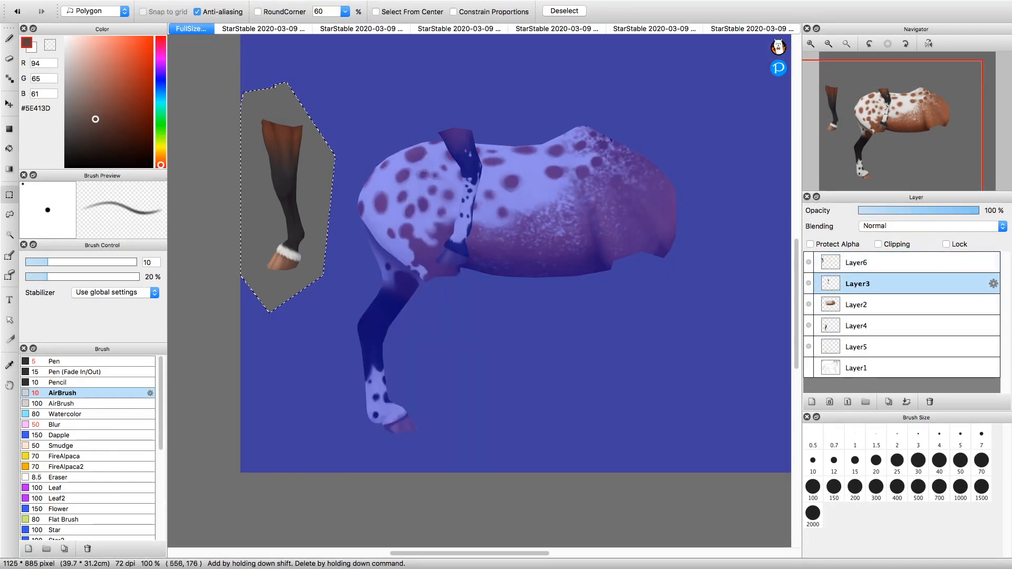
click(809, 262)
click(809, 283)
click(857, 325)
key(super+d)
Move the spotted leg on Layer3 off the body to the empty area behind the finished hind leg, and show Layer1.
click(808, 284)
click(858, 283)
key(super+t)
mouse_move(458, 176)
mouse_down()
mouse_move(529, 386)
mouse_move(326, 346)
mouse_up()
key(Return)
key(super+d)
click(809, 368)
Polygon-select the spare leg's brown upper section, lower Layer3 to 61% opacity, and move and rotate the section onto the other hind leg's outline.
key(super+plus)
key(super+plus)
click(223, 208)
click(284, 218)
click(288, 242)
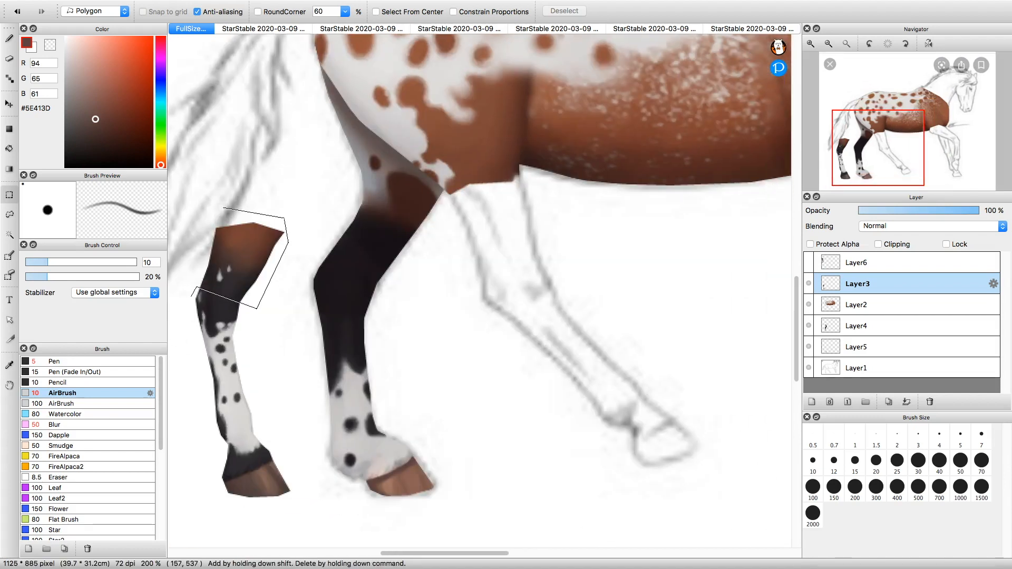
click(191, 297)
double_click(211, 211)
click(932, 210)
key(super+t)
drag(240, 236, 483, 217)
drag(543, 153, 501, 130)
drag(500, 296, 481, 307)
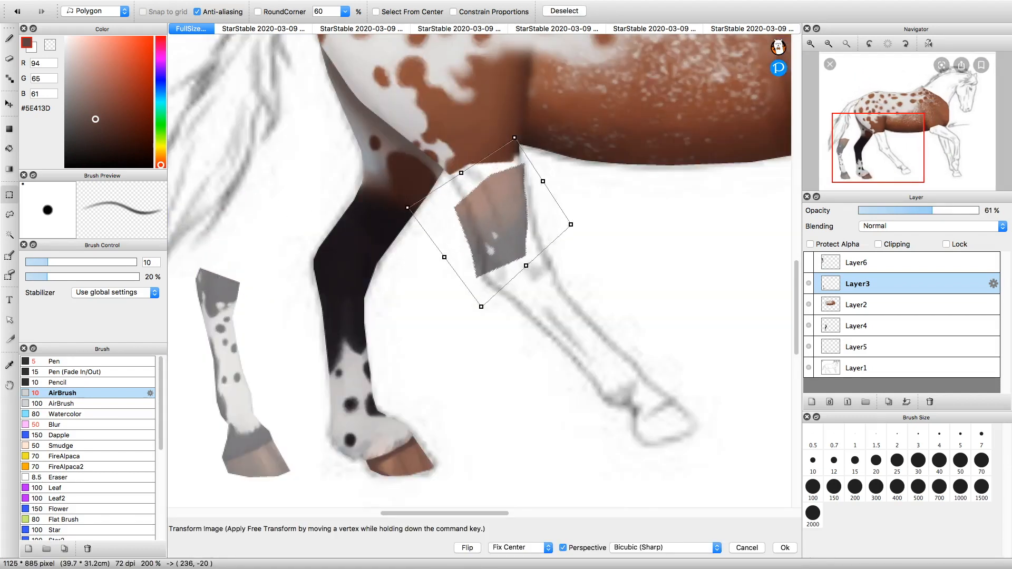
Stretch the section to span the upper hind-leg outline, apply the transform, deselect, and restore Layer3 to 100% opacity.
drag(495, 222, 495, 208)
drag(408, 194, 370, 162)
drag(570, 210, 596, 231)
key(Return)
key(super+d)
click(979, 210)
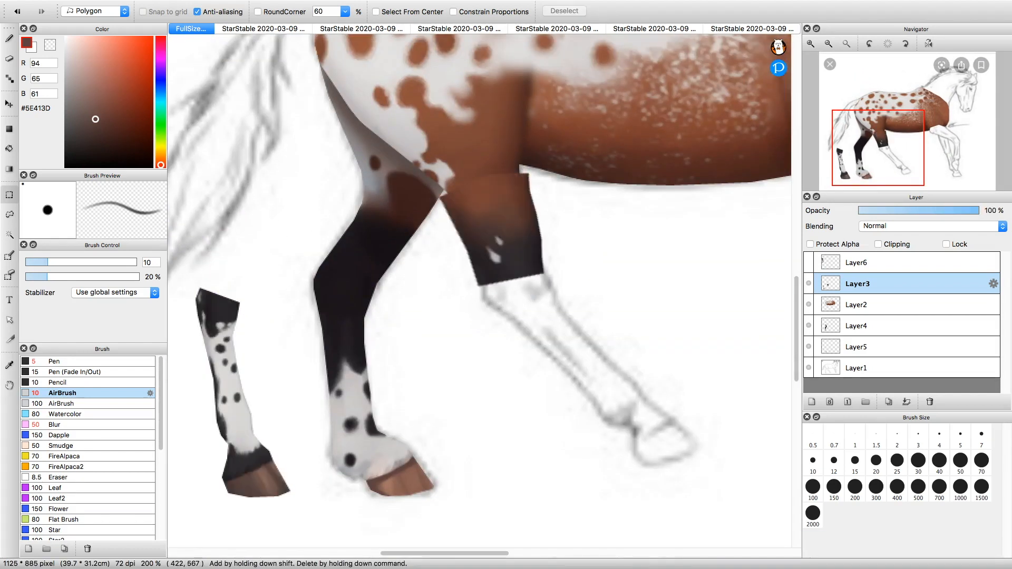
Blur the seam between the thigh and the added leg section on Layer3 with the Blur brush at size 50.
click(55, 425)
mouse_move(492, 156)
mouse_down()
mouse_move(493, 256)
mouse_move(493, 159)
mouse_move(515, 300)
mouse_move(513, 244)
mouse_move(449, 218)
mouse_move(478, 152)
mouse_move(438, 190)
mouse_up()
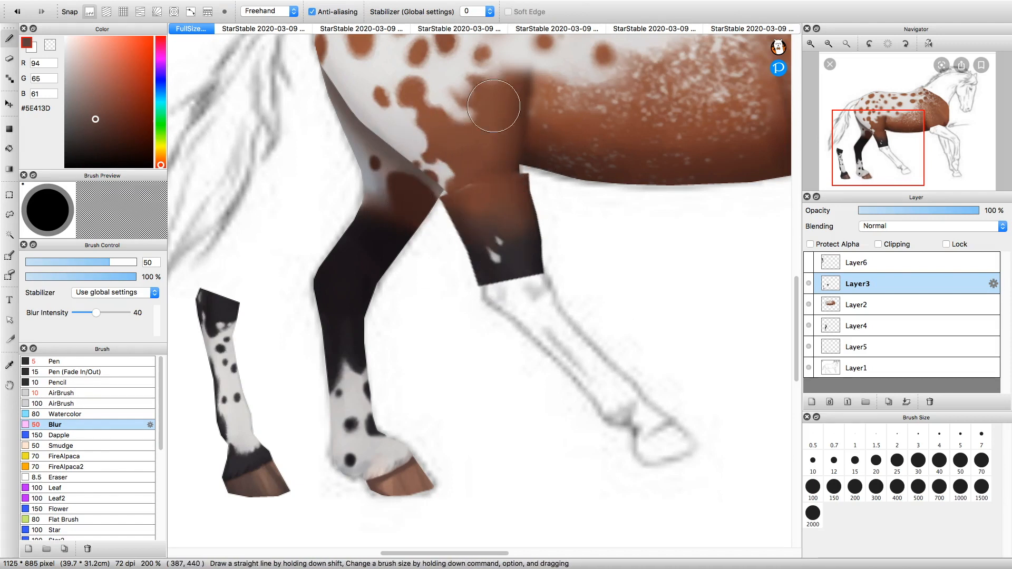
click(811, 43)
drag(882, 151, 884, 144)
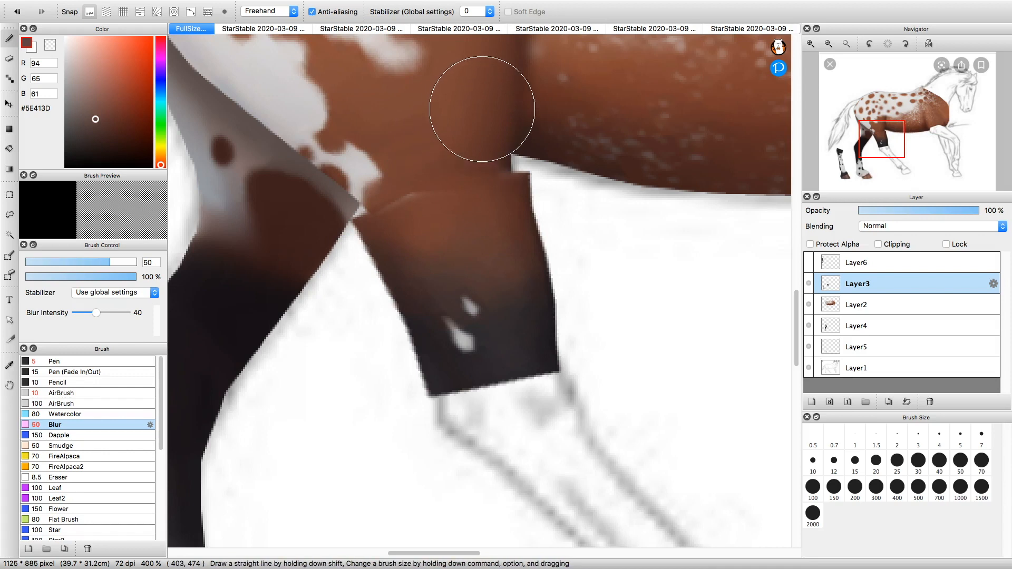
Add a new layer directly above Layer1, name it filler, and choose the Pen brush.
click(856, 367)
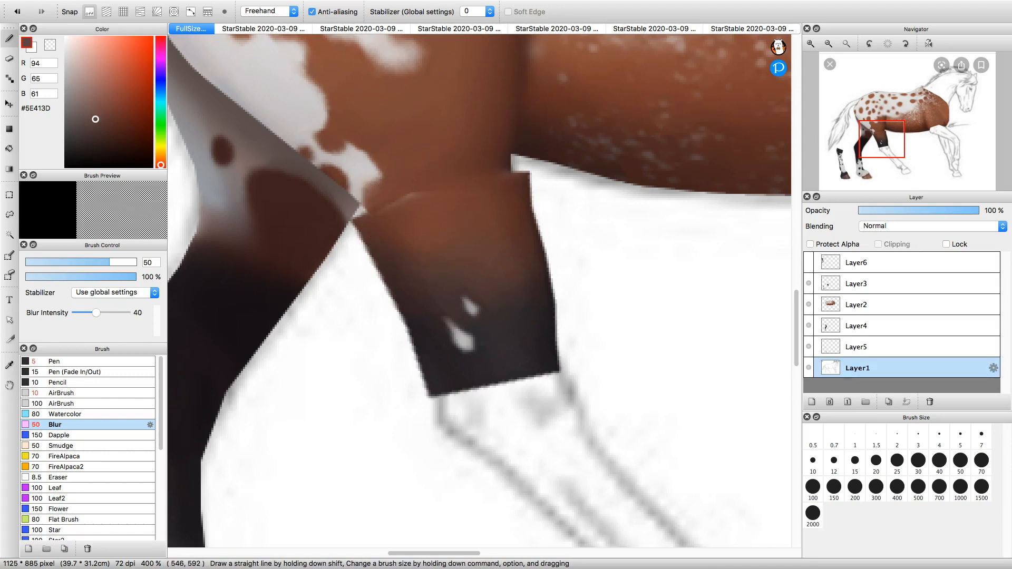
click(812, 402)
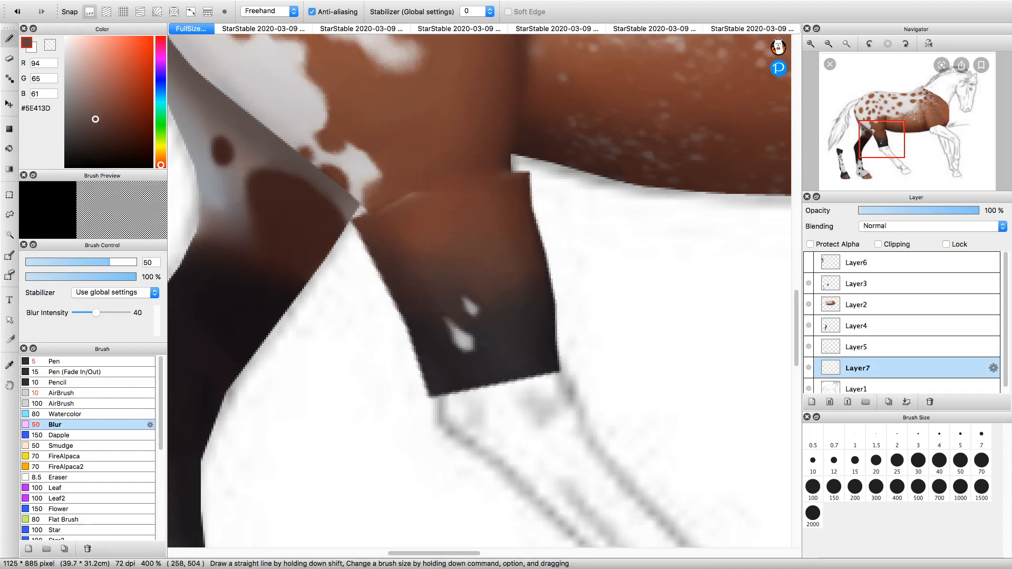
click(73, 362)
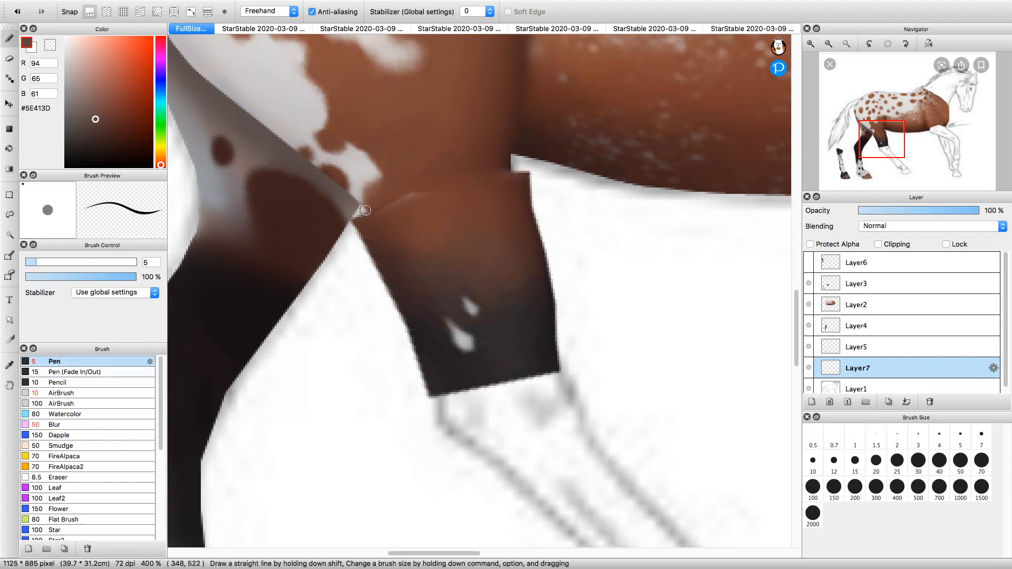
double_click(890, 368)
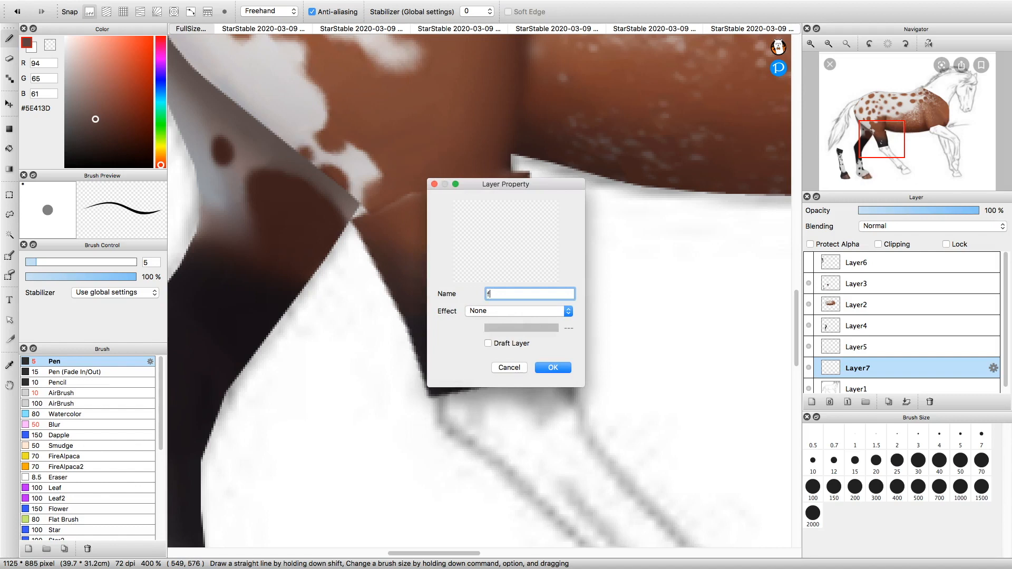
text(fille)
key(Return)
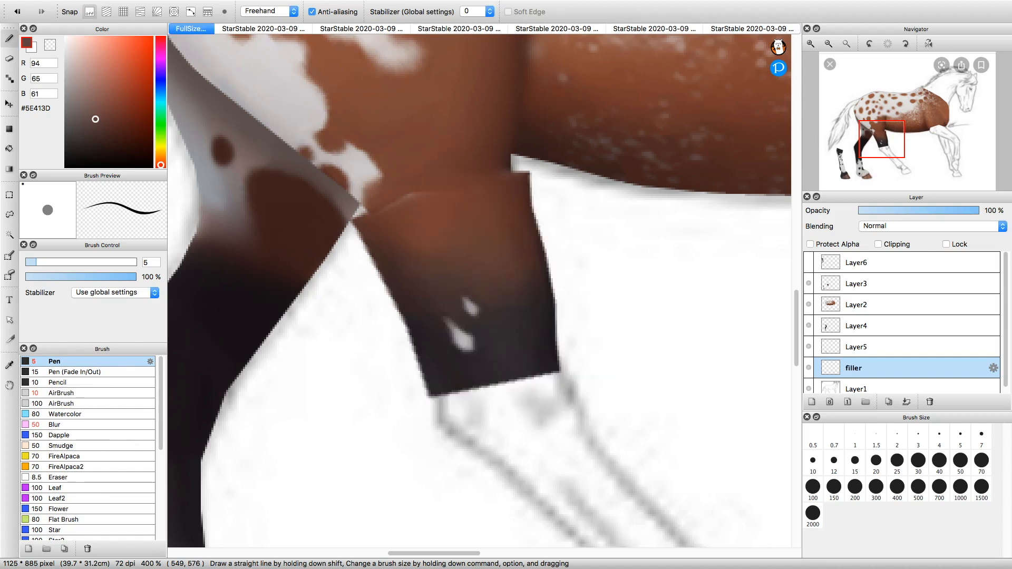
Paint over the thigh's light seam on Layer5 with the Pen at size 20 in sampled #733F31, sample #3F221E, and choose the Blur brush.
double_click(891, 347)
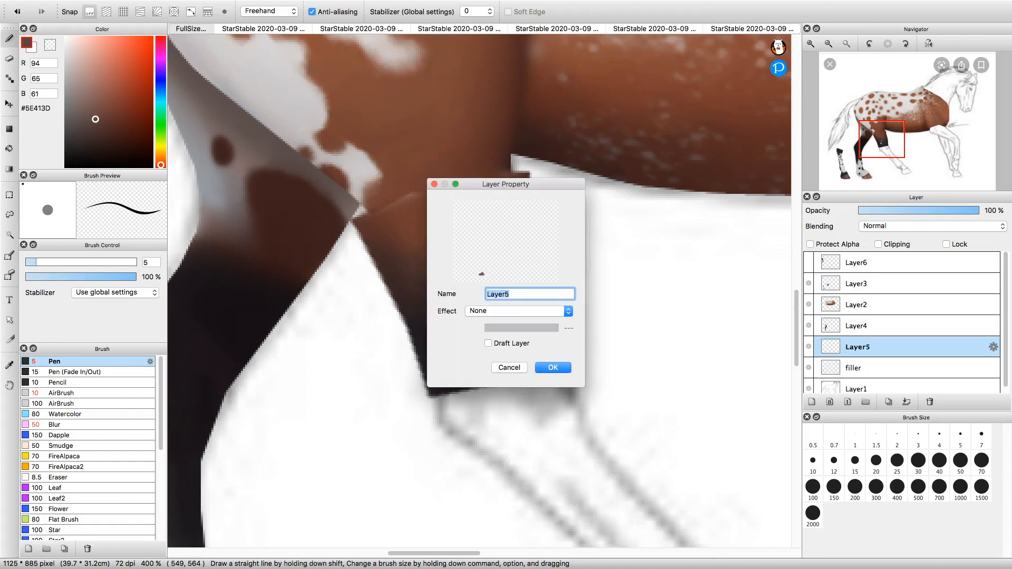
key(Return)
key(space)
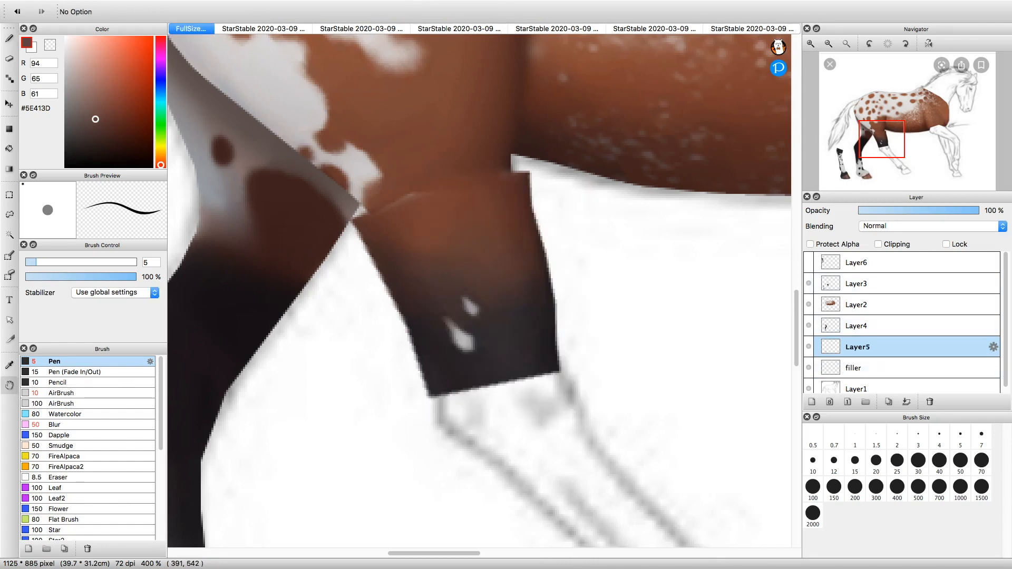
click(9, 38)
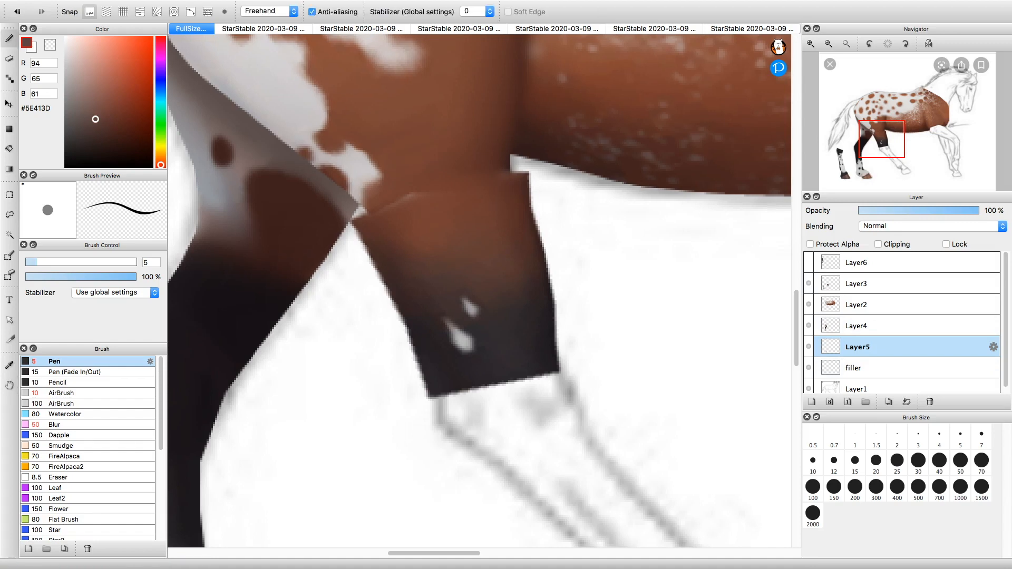
click(876, 460)
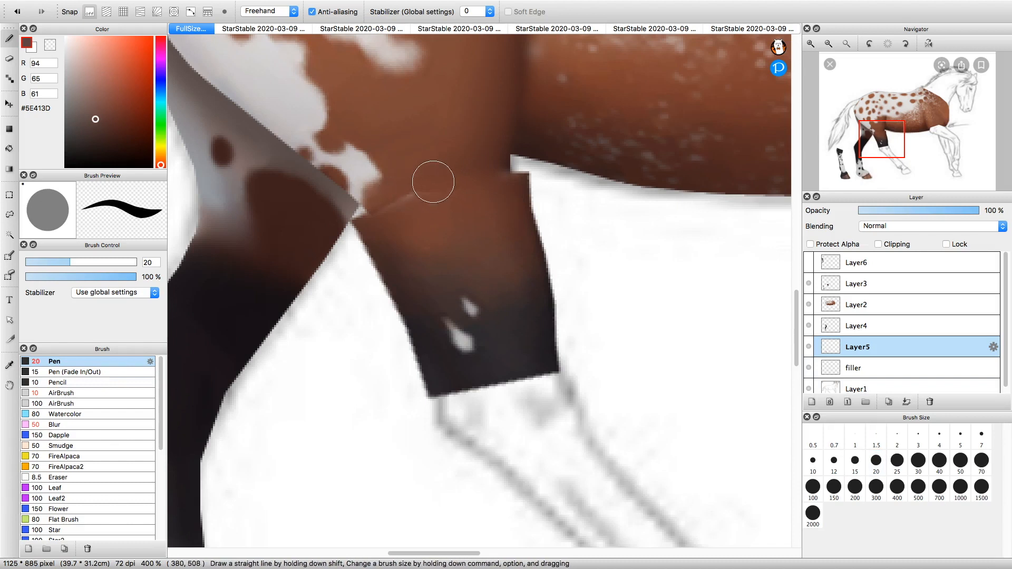
alt+click(431, 185)
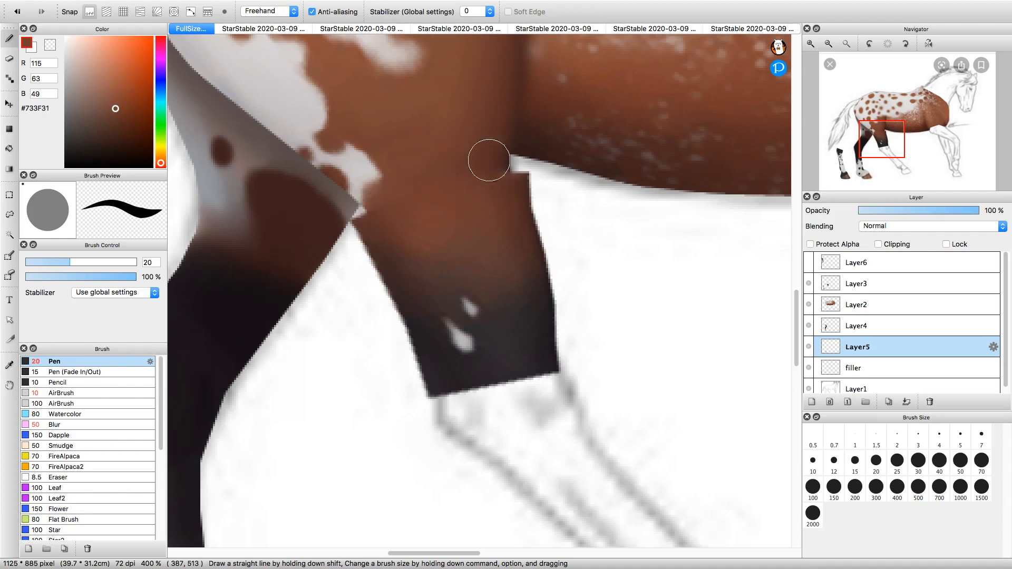
right_click(507, 168)
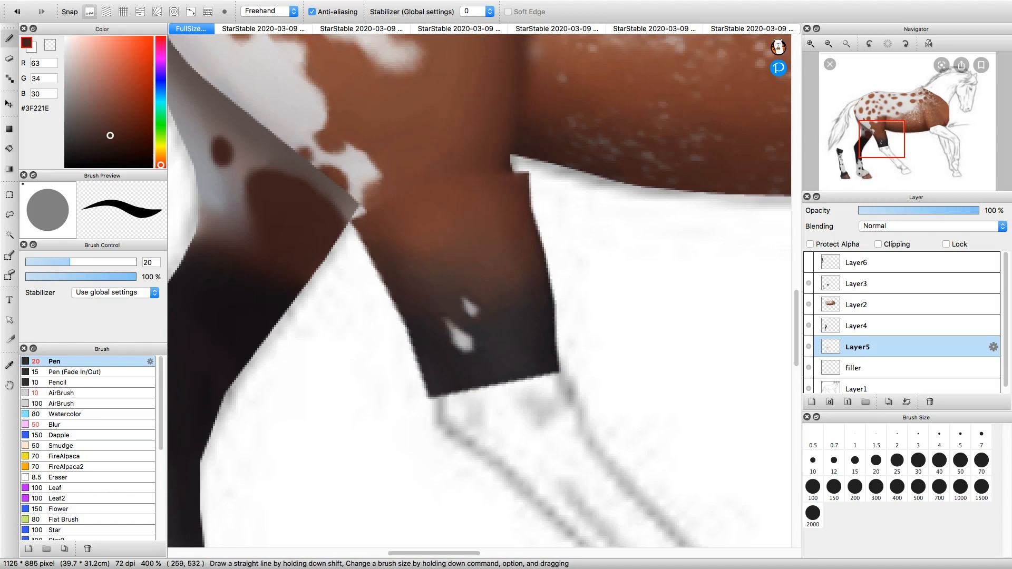
click(73, 425)
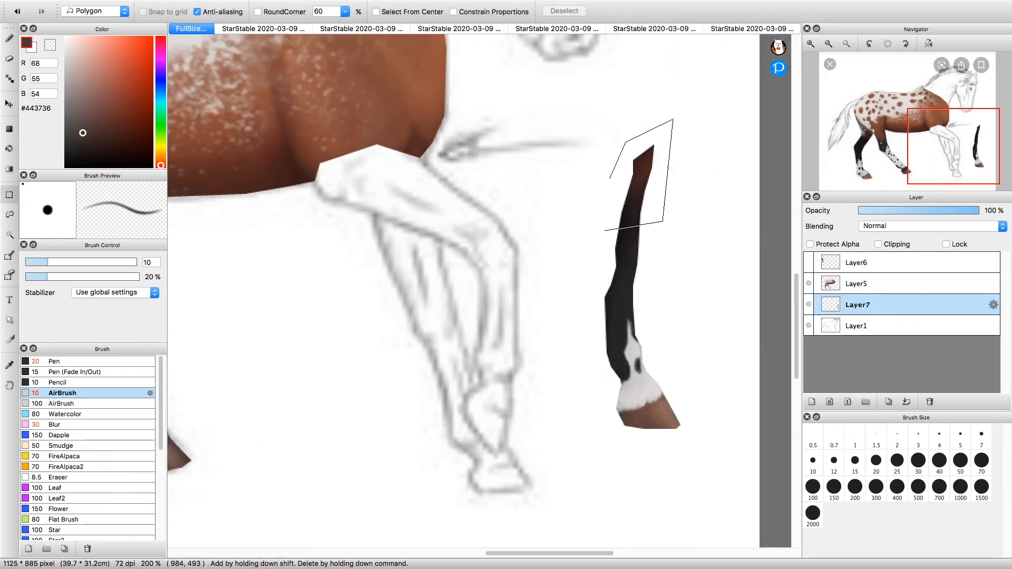
Polygon-select the spare leg's upper section on Layer7 and transform it to cover the upper part of the far foreleg's outline.
double_click(609, 178)
key(super+t)
drag(639, 163, 411, 253)
mouse_move(466, 280)
mouse_down()
mouse_move(558, 206)
mouse_move(646, 194)
mouse_move(643, 174)
mouse_up()
key(Return)
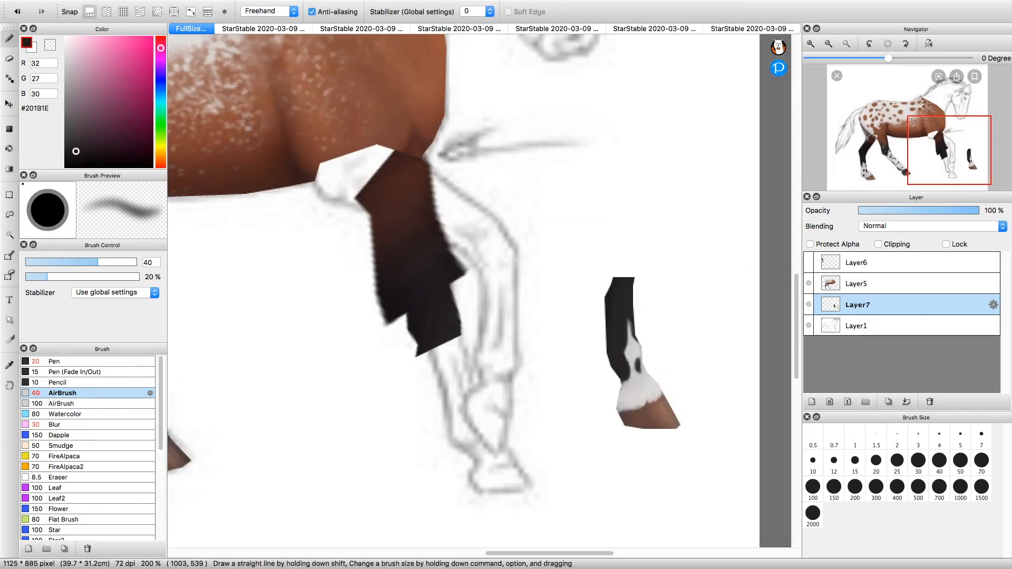
Polygon-select the spare leg's middle section on Layer7 and transform it over the lower part of the far foreleg's outline.
click(9, 195)
double_click(652, 250)
key(super+t)
drag(624, 330, 445, 364)
drag(404, 458, 406, 479)
click(786, 547)
Lower Layer7's opacity and polygon-select the excess around the far foreleg's outline to delete it.
click(811, 44)
click(9, 38)
click(9, 195)
mouse_move(978, 211)
mouse_down()
mouse_move(889, 211)
mouse_move(979, 210)
mouse_move(939, 211)
mouse_up()
click(310, 148)
click(325, 195)
click(293, 327)
click(315, 422)
click(298, 172)
double_click(224, 46)
key(Delete)
key(super+d)
key(Delete)
Transform the remaining hoof piece onto the far foreleg's lower end, restore Layer7 to 100% opacity and delete the leftover fragment.
click(684, 322)
double_click(609, 379)
key(super+t)
drag(670, 370, 447, 452)
drag(510, 501, 521, 504)
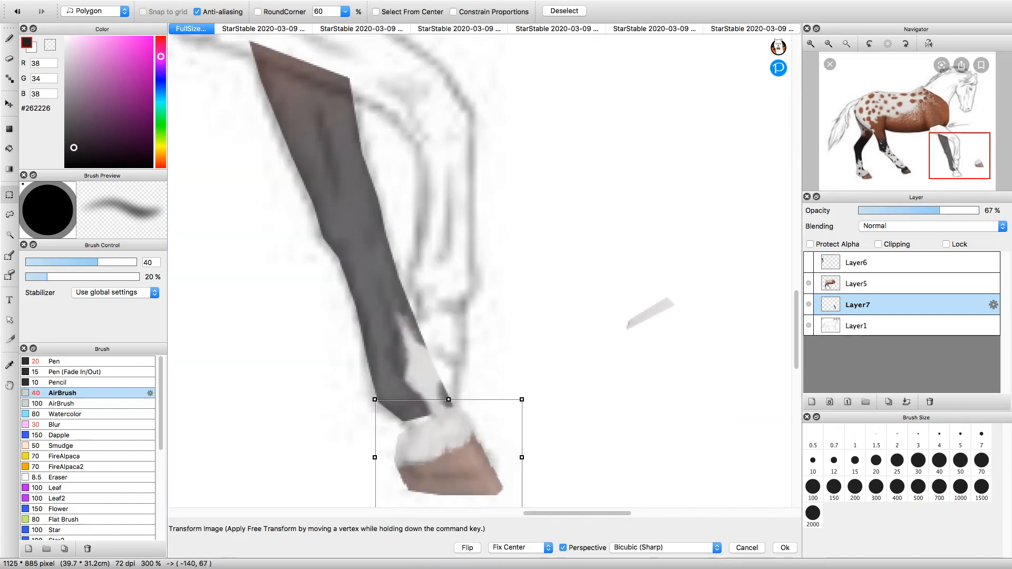
click(786, 547)
drag(939, 211, 979, 211)
key(Delete)
Airbrush over the seam above the far fore hoof on Layer7 at size 15 in sampled #252224.
click(811, 43)
drag(628, 368, 440, 316)
click(9, 38)
click(855, 460)
drag(377, 342, 402, 327)
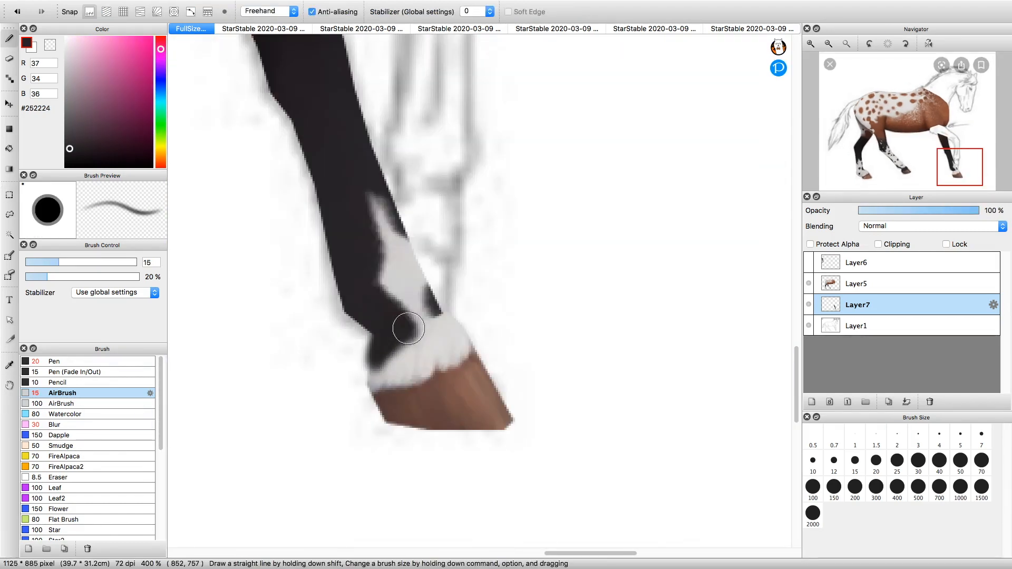
Fade Layer7 to erase the excess behind the far fore pastern, hide Layer1 and restore Layer7's opacity to 100%.
click(9, 58)
drag(979, 211, 918, 211)
drag(366, 335, 376, 402)
click(808, 325)
drag(917, 210, 979, 210)
Polygon-select the rough outer edge of the far fore hoof and delete it.
click(9, 195)
click(381, 393)
click(536, 450)
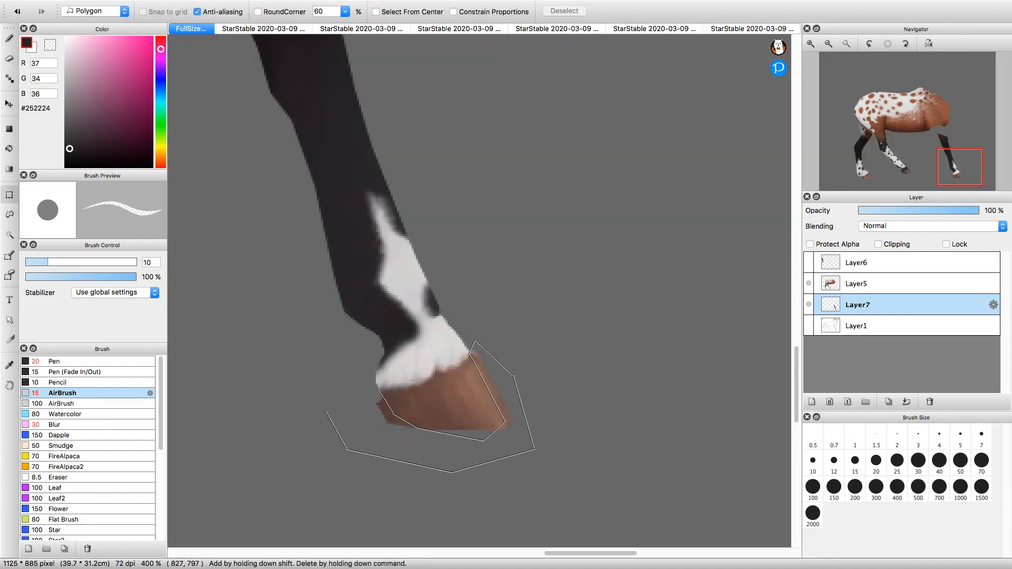
key(Delete)
Airbrush dark shading in #453736 along the far fore hoof's upper and rear edges at size 10.
click(829, 44)
click(810, 44)
click(9, 38)
click(812, 460)
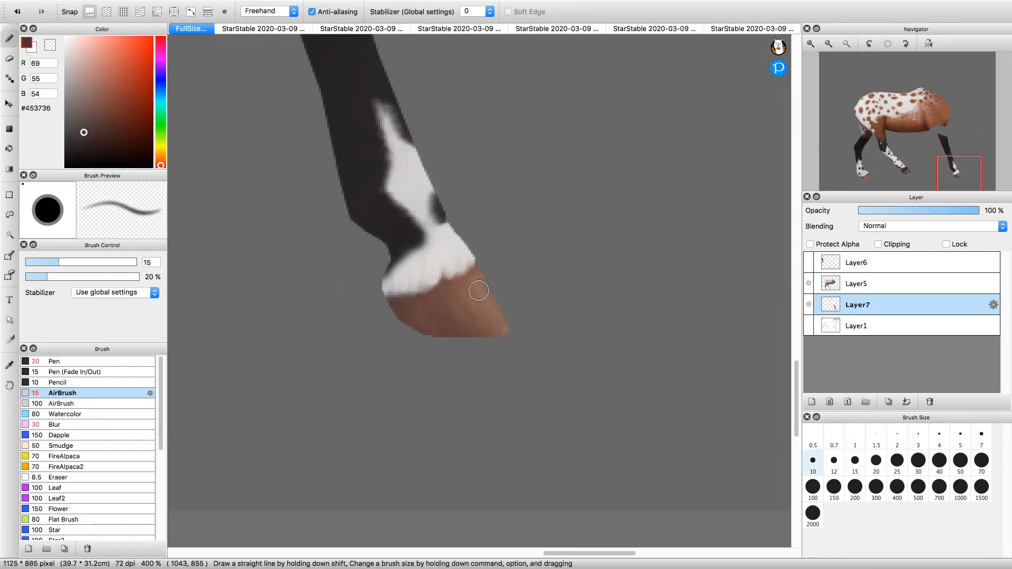
drag(476, 270, 392, 298)
drag(393, 303, 425, 331)
Airbrush the white hair edge over the far fore hoof at size 7 in sampled #CEC7C6.
alt+click(443, 255)
click(981, 433)
drag(467, 267, 444, 278)
Show Layer1 and Layer6, hide Layer7, and reduce Layer5's opacity to 71%.
click(809, 325)
click(885, 283)
drag(979, 210, 952, 210)
click(809, 304)
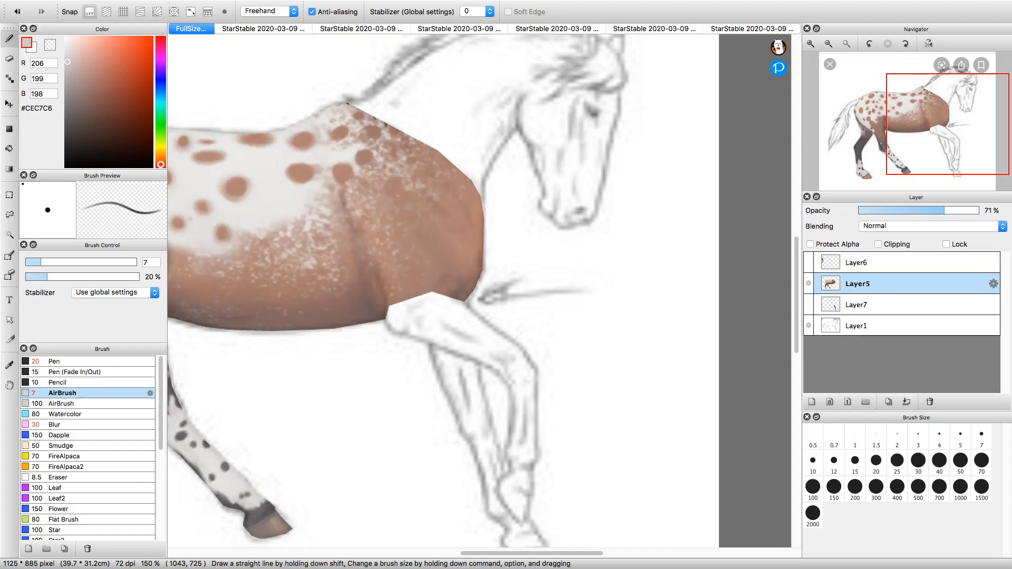
click(809, 262)
Transform the spare leg on Layer6 so it sits below the belly beside the near foreleg's outline.
click(9, 195)
key(super+t)
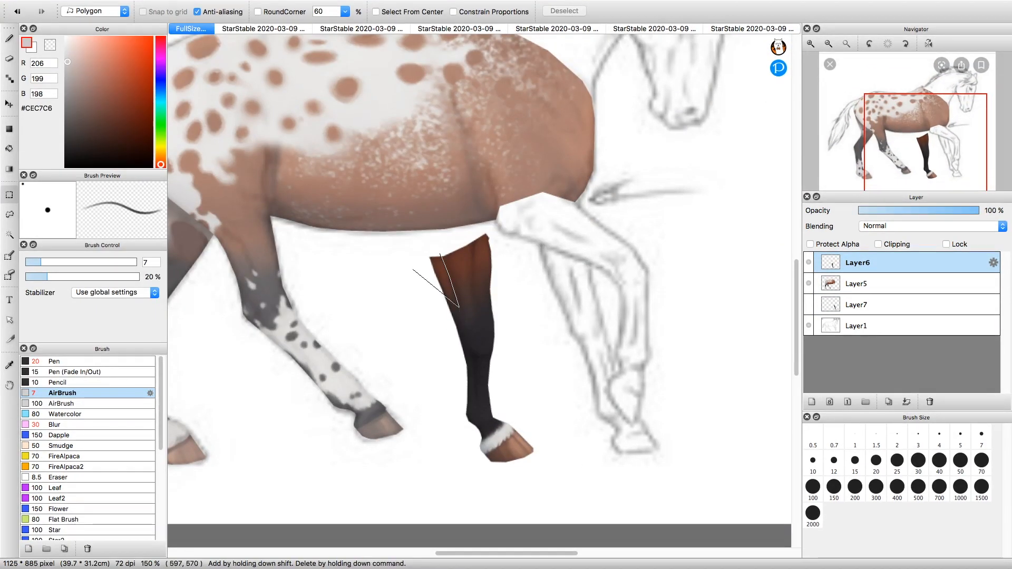
key(ctrl+t)
key(Return)
Polygon-select the spare leg's upper section on Layer6 and transform it over the near foreleg's raised upper outline.
double_click(448, 338)
key(x)
key(super+t)
drag(476, 315, 631, 245)
key(Return)
Polygon-select the spare leg's middle section and transform it over the near foreleg's outline below the knee.
double_click(458, 354)
key(super+t)
drag(476, 364, 629, 300)
drag(670, 236, 682, 218)
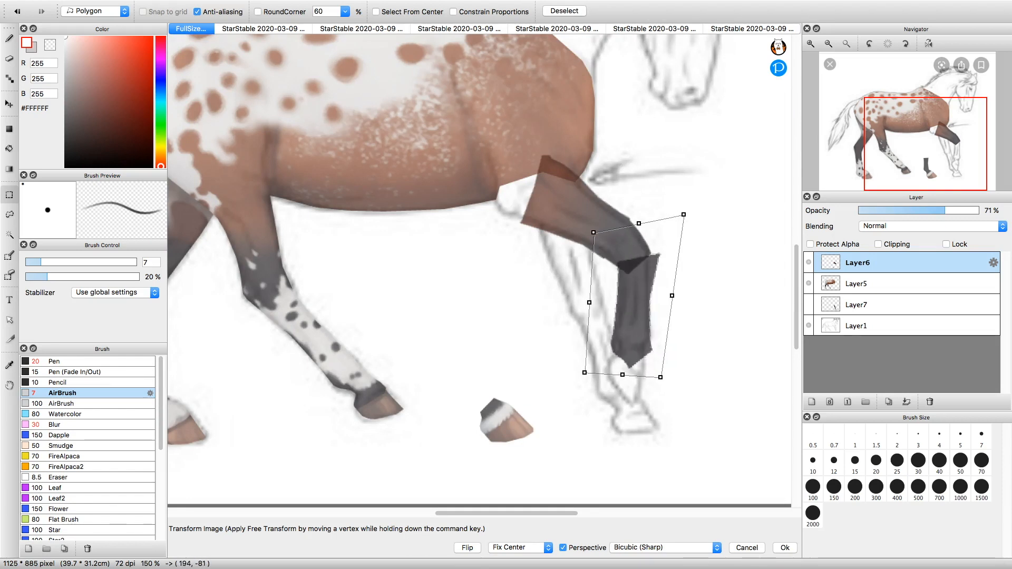
key(Return)
Restore Layer6's opacity to 100% and blend the overlap between the near foreleg's pieces by erasing and blurring.
click(978, 211)
click(812, 401)
key(e)
scroll(624, 94, up, 2)
click(858, 263)
drag(464, 232, 519, 237)
click(54, 425)
Add Layer8 above Layer1 and airbrush the near foreleg's upper part in #532A25 at size 30.
click(62, 393)
click(811, 402)
key(b)
mouse_move(377, 316)
mouse_down()
mouse_move(452, 266)
mouse_move(495, 384)
mouse_up()
Lower Layer6's opacity, trace the near foreleg's outline with a polygon selection and delete the excess around it.
click(937, 211)
click(809, 305)
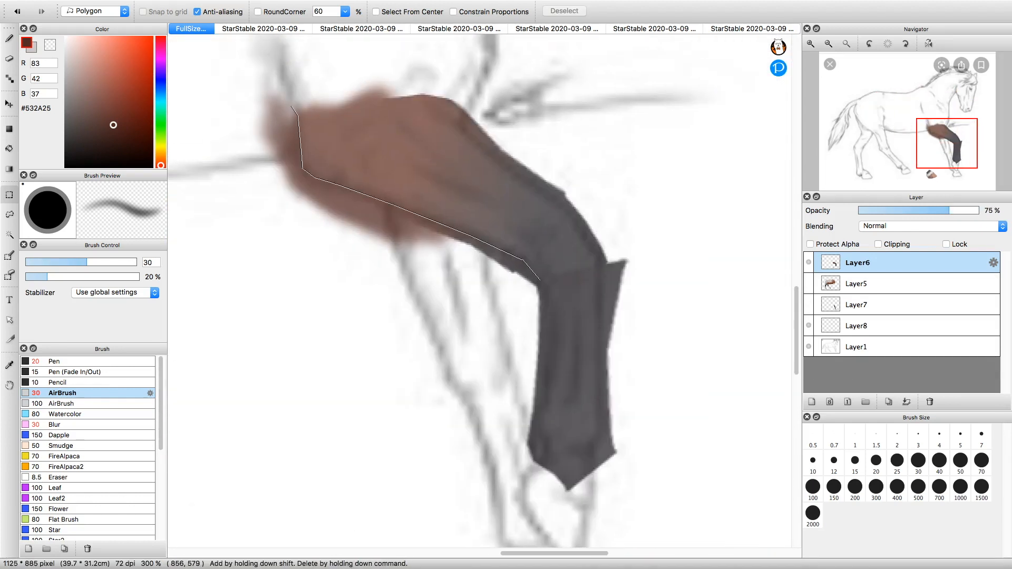
click(372, 468)
click(372, 494)
click(430, 480)
click(435, 467)
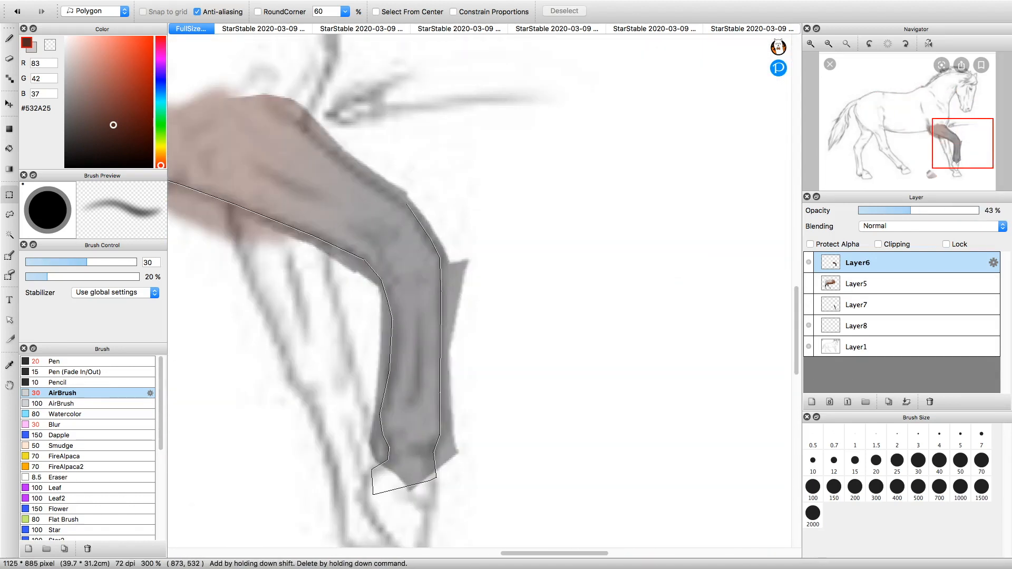
scroll(454, 211, left, 3)
double_click(204, 68)
key(Delete)
key(super+d)
Restore Layer6 to 100% opacity, show Layer5, and airbrush the near foreleg's top into the shoulder.
key(e)
click(978, 210)
click(55, 424)
scroll(474, 237, left, 4)
click(62, 393)
mouse_move(416, 185)
mouse_down()
mouse_move(490, 221)
mouse_move(448, 207)
mouse_up()
click(809, 283)
drag(353, 158, 367, 205)
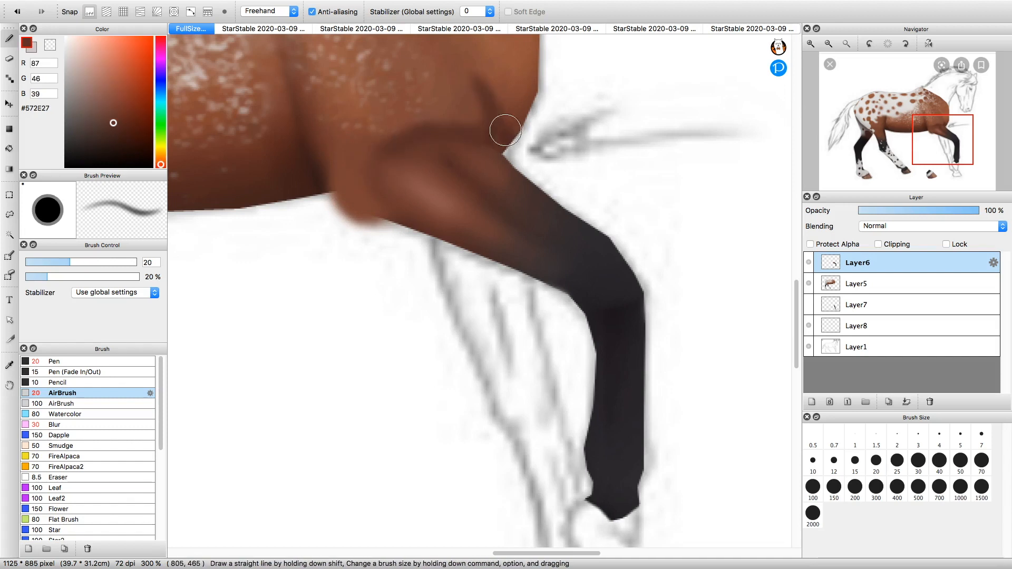
Blur and clean up the near foreleg's elbow edge where it meets the belly on Layer6.
scroll(500, 132, up, 3)
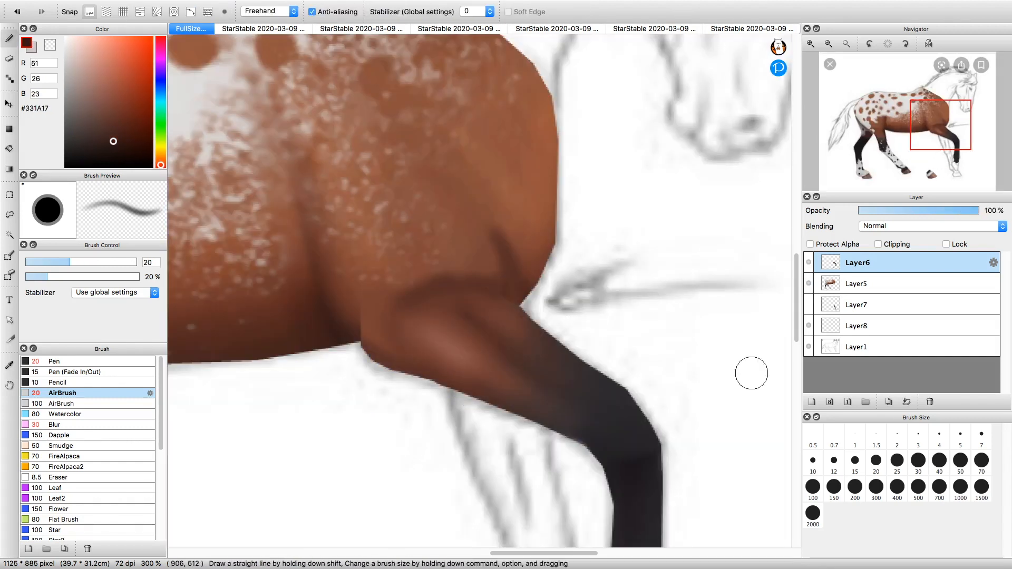
click(55, 425)
drag(363, 327, 387, 375)
key(e)
key(b)
click(869, 44)
click(888, 43)
Airbrush lighter brown highlights along the near foreleg's upper section at size 30 using a sampled coat color.
alt+click(453, 211)
click(62, 393)
drag(416, 330, 498, 382)
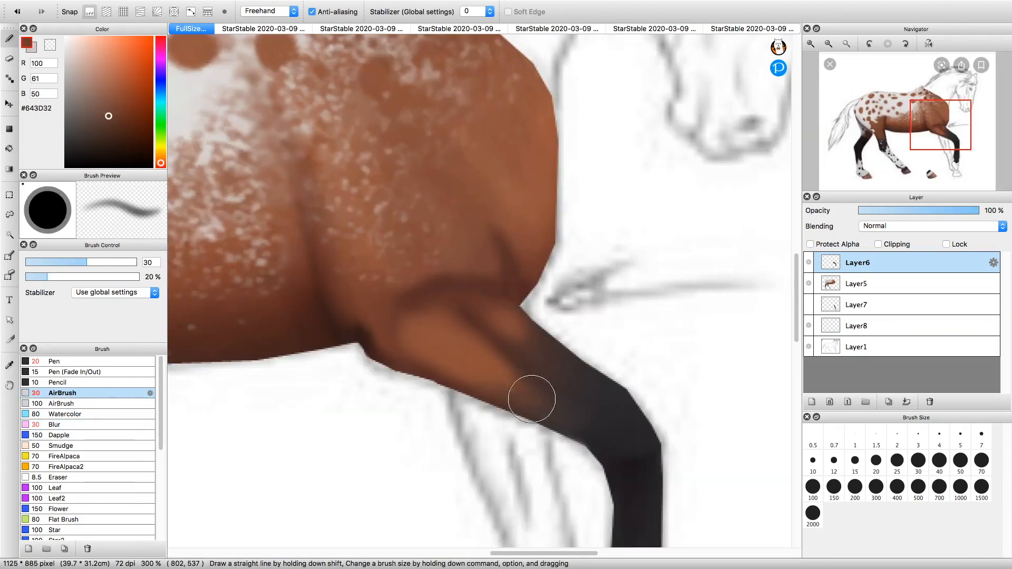
Polygon-select the leftover hoof on Layer6 and transform it onto the near foreleg's lower end.
scroll(496, 300, down, 3)
scroll(501, 501, up, 4)
click(10, 195)
key(super+t)
mouse_move(285, 364)
mouse_down()
mouse_move(654, 203)
mouse_move(443, 276)
mouse_up()
key(Return)
Airbrush the near fore pastern, lower Layer6's opacity to 47%, and hide the line art on Layer1.
key(b)
mouse_move(412, 237)
mouse_down()
mouse_move(459, 282)
mouse_move(695, 219)
mouse_up()
click(914, 210)
key(e)
click(809, 347)
Polygon-select the near fore hoof and transform it to fit snugly beneath the white pastern.
click(10, 195)
key(super+t)
drag(383, 377, 401, 324)
key(Return)
key(super+d)
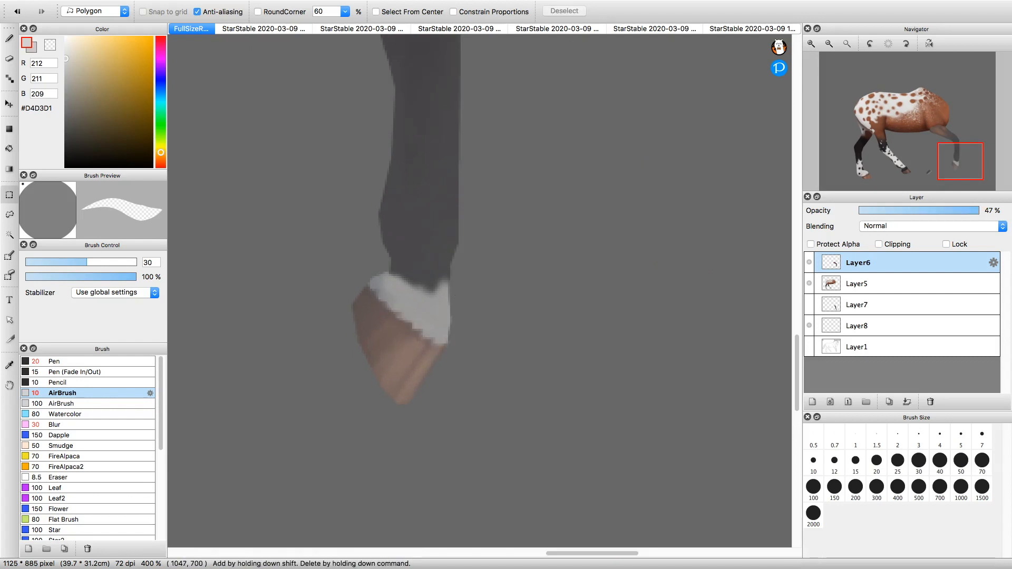
Restore Layer6's opacity to 100% and delete the selected excess at the near fore hoof's tip.
drag(914, 210, 979, 210)
click(389, 445)
key(Delete)
key(super+d)
Show Layer7 and delete Layer8.
scroll(400, 338, down, 4)
click(809, 304)
click(896, 326)
click(930, 402)
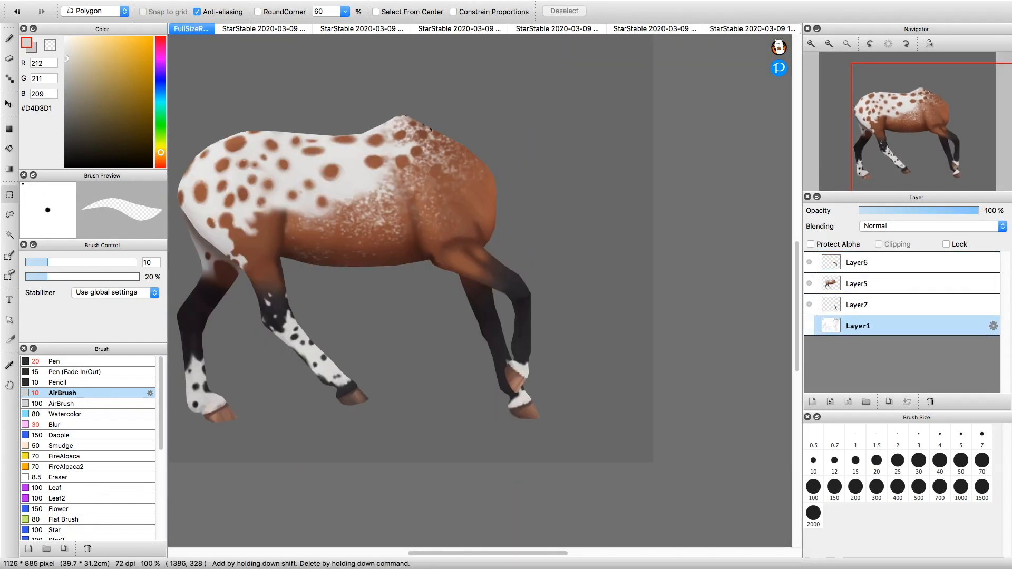
drag(589, 163, 728, 218)
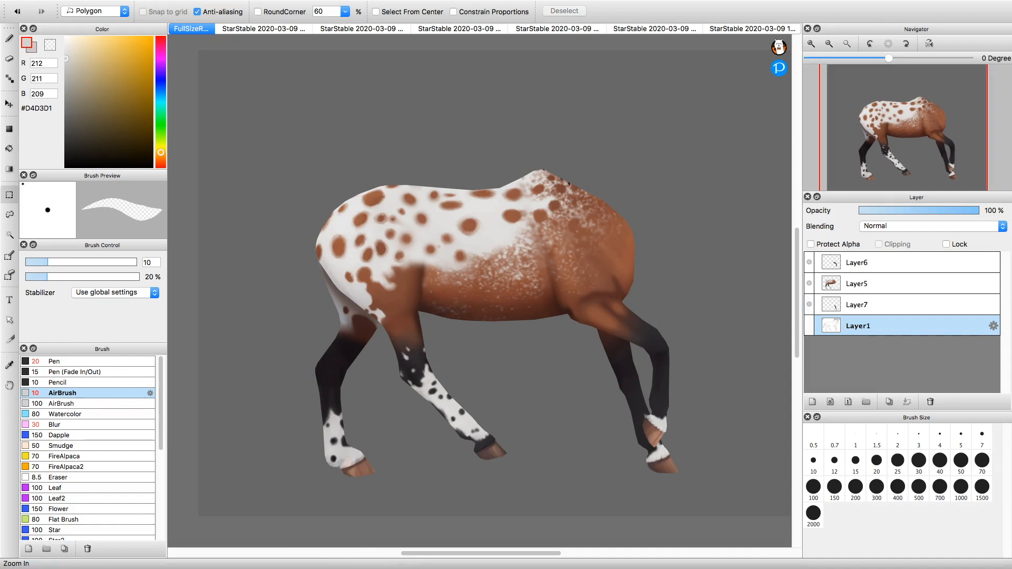
Fill the far foreleg's edge beneath the near elbow on Layer7 with the Pen at size 20 in sampled #3E201C.
click(812, 44)
click(812, 43)
click(913, 145)
drag(913, 144, 940, 144)
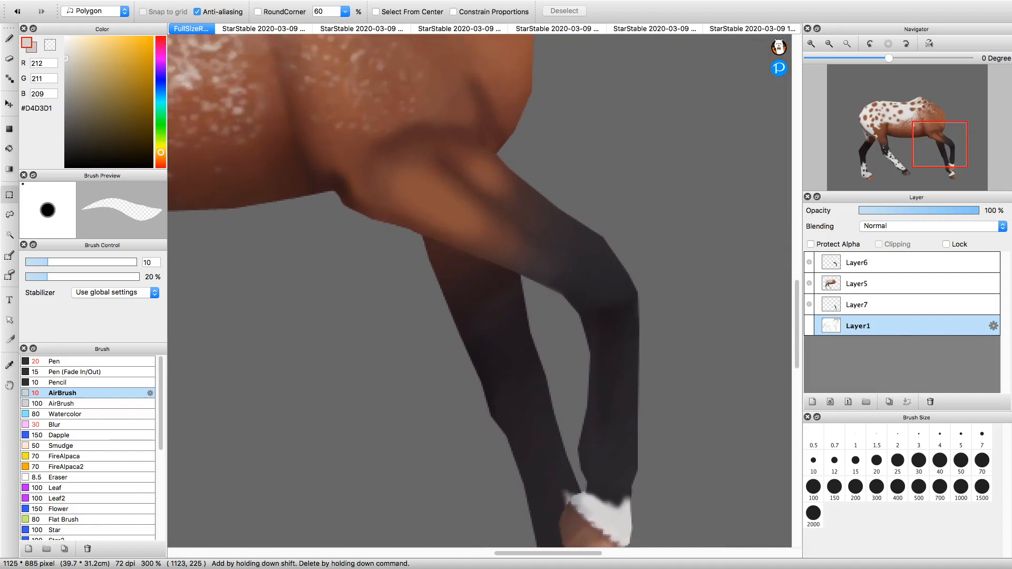
click(891, 305)
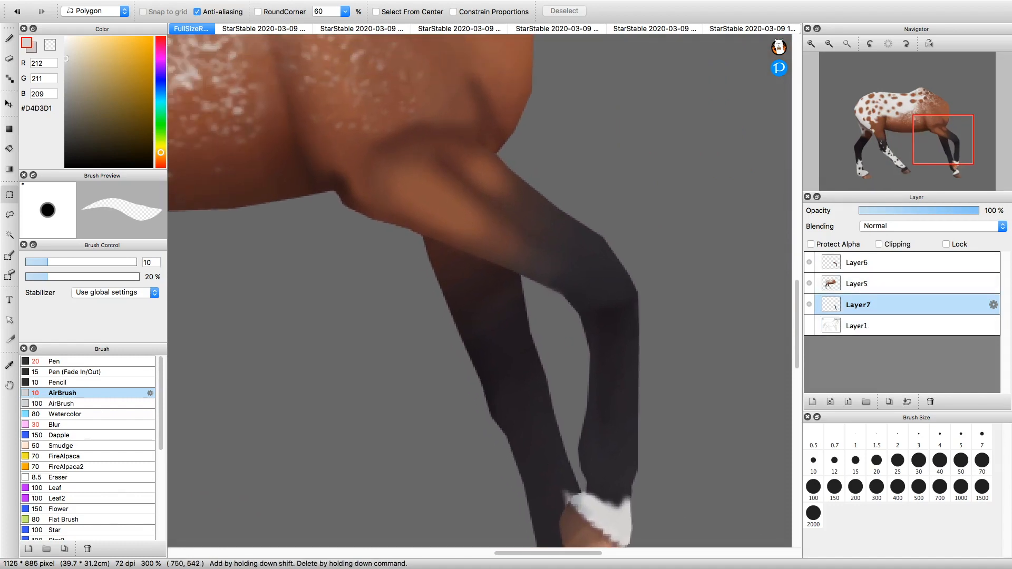
right_click(437, 251)
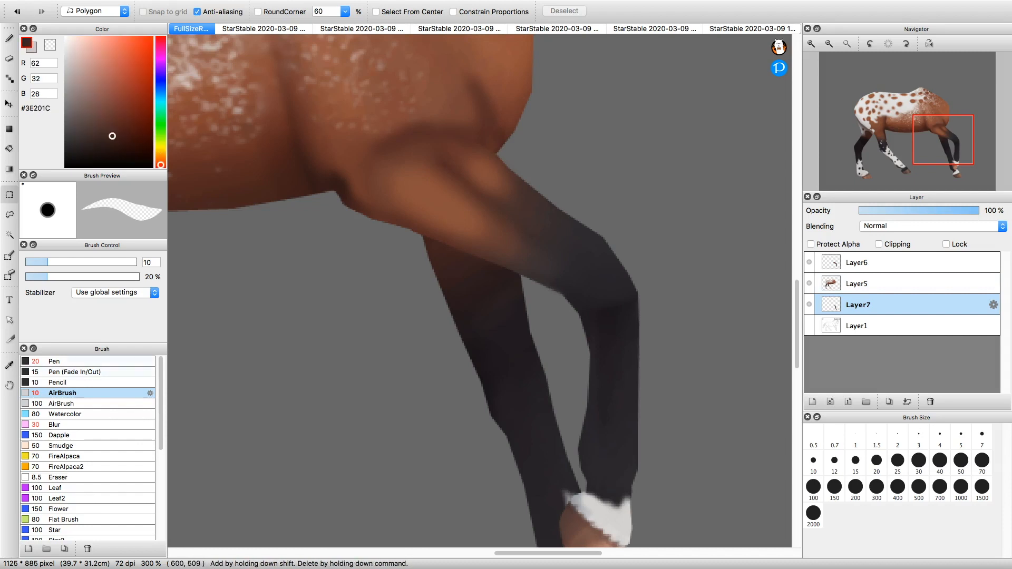
click(79, 362)
key(b)
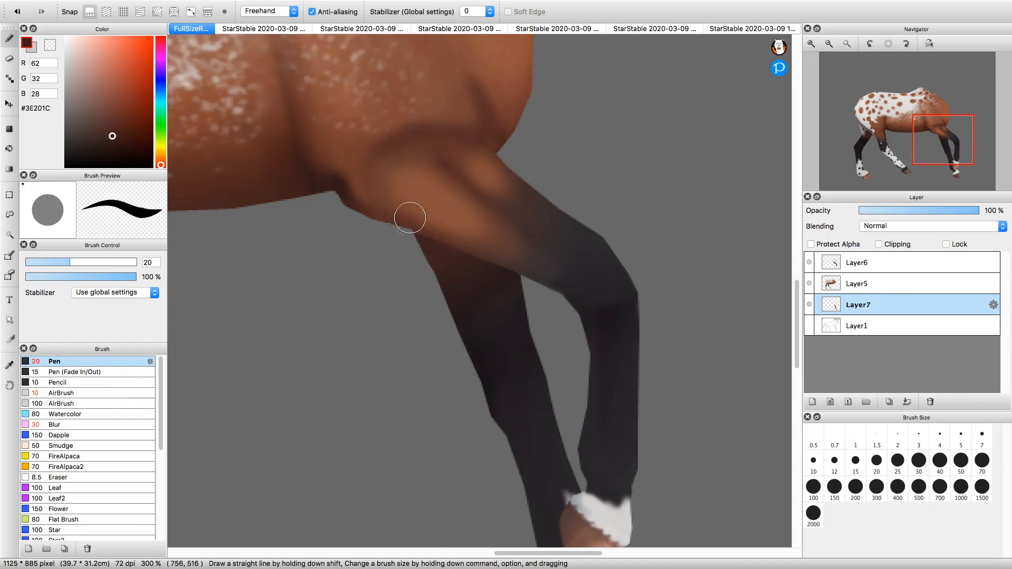
Merge Layer6 and Layer5 down into Layer7.
click(830, 44)
click(829, 44)
drag(895, 118, 904, 124)
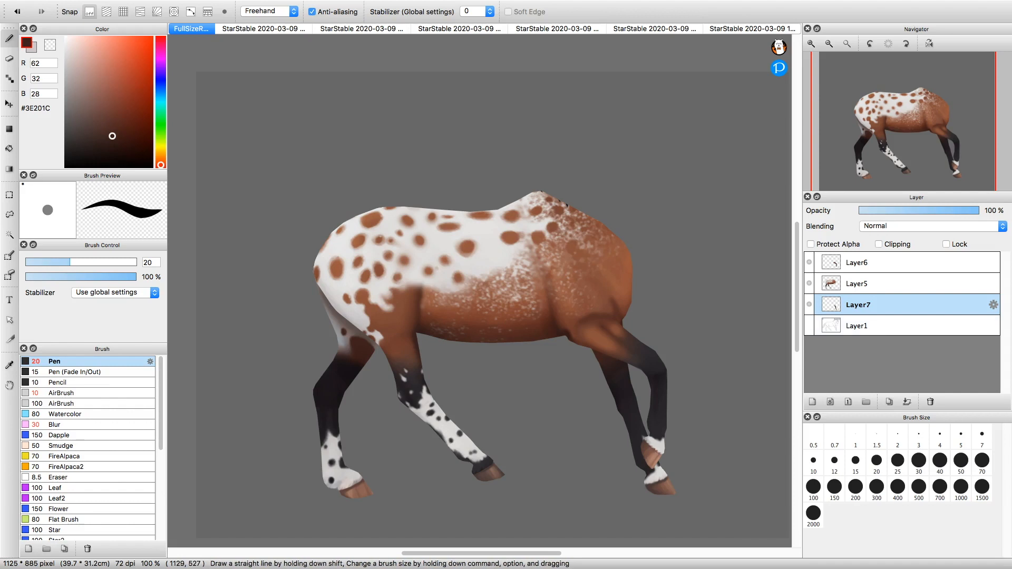
click(900, 263)
key(super+e)
key(super+e)
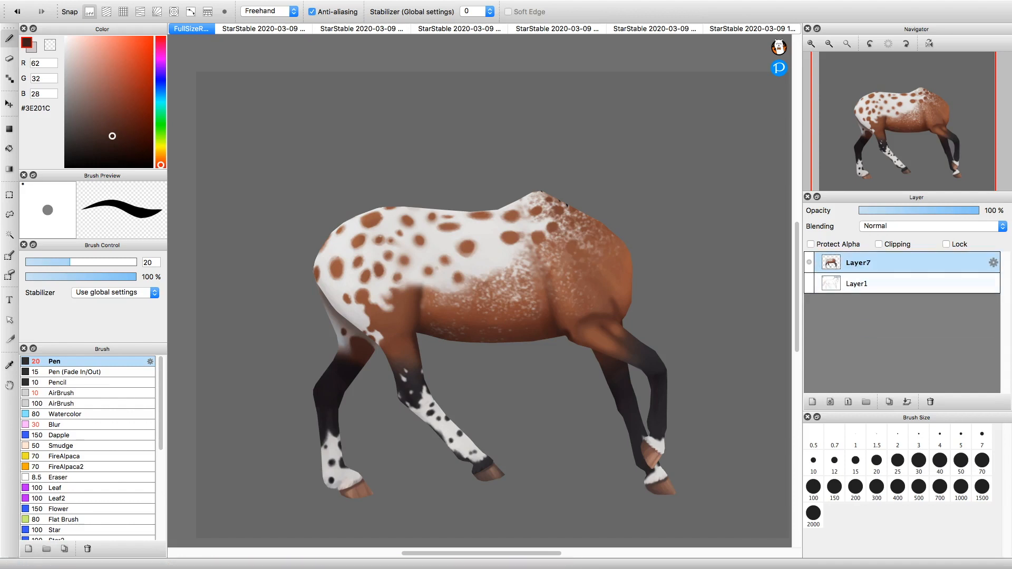
double_click(900, 263)
click(563, 366)
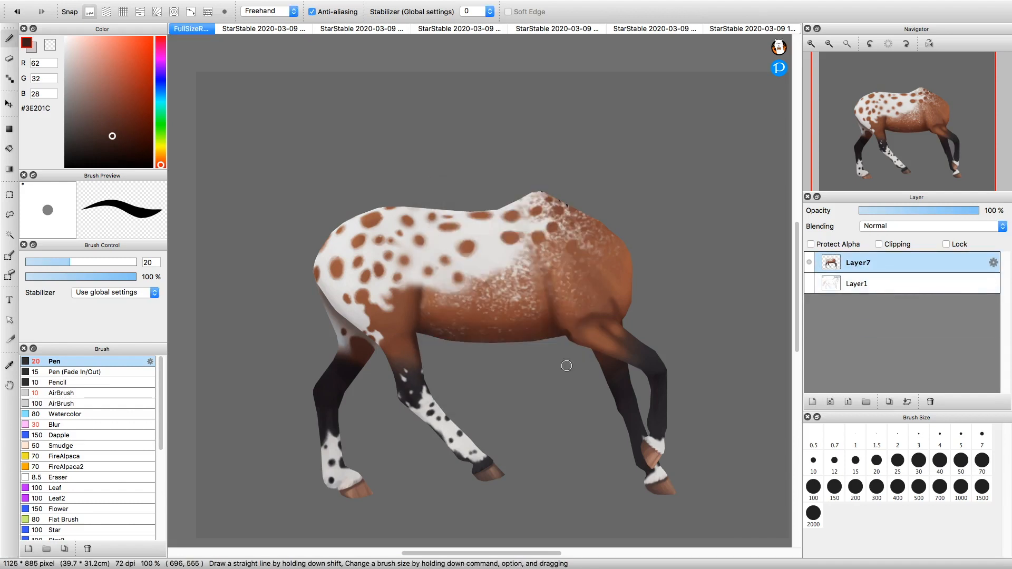
click(811, 44)
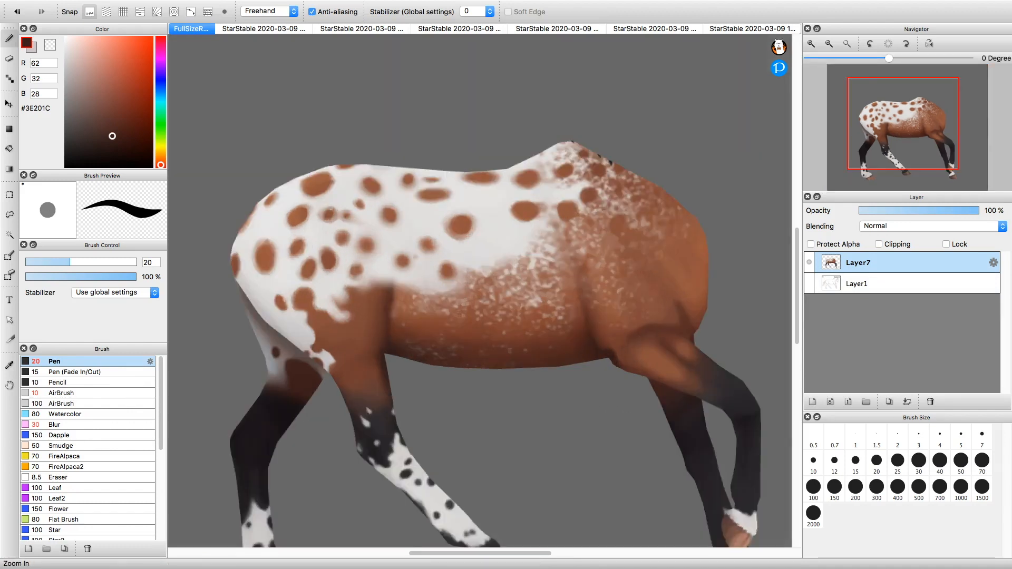
Airbrush over the middle dark mark along the withers at size 10, using the brown coat colour sampled beside it.
click(811, 44)
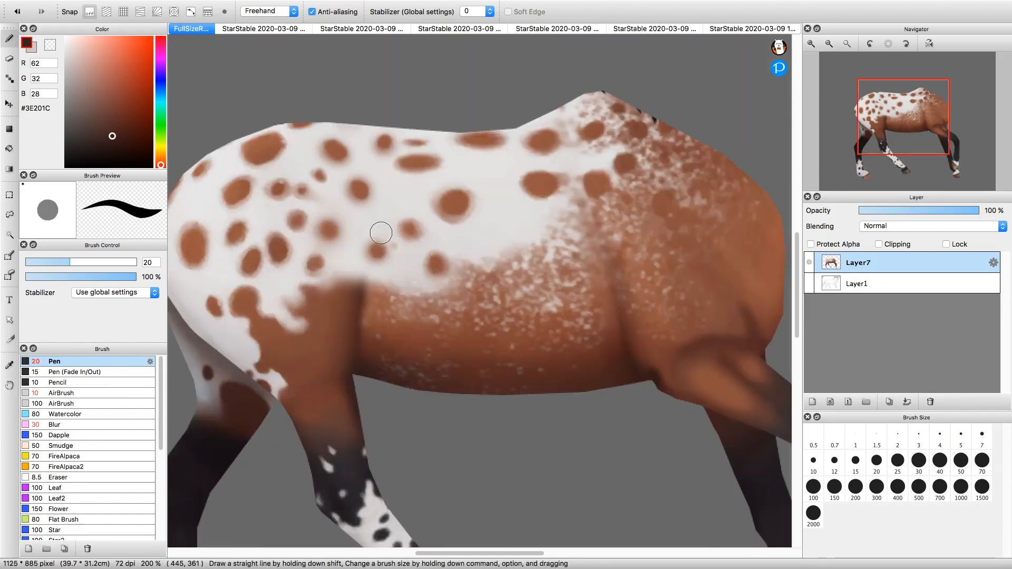
drag(886, 104, 922, 103)
click(811, 44)
click(812, 44)
click(811, 44)
click(899, 104)
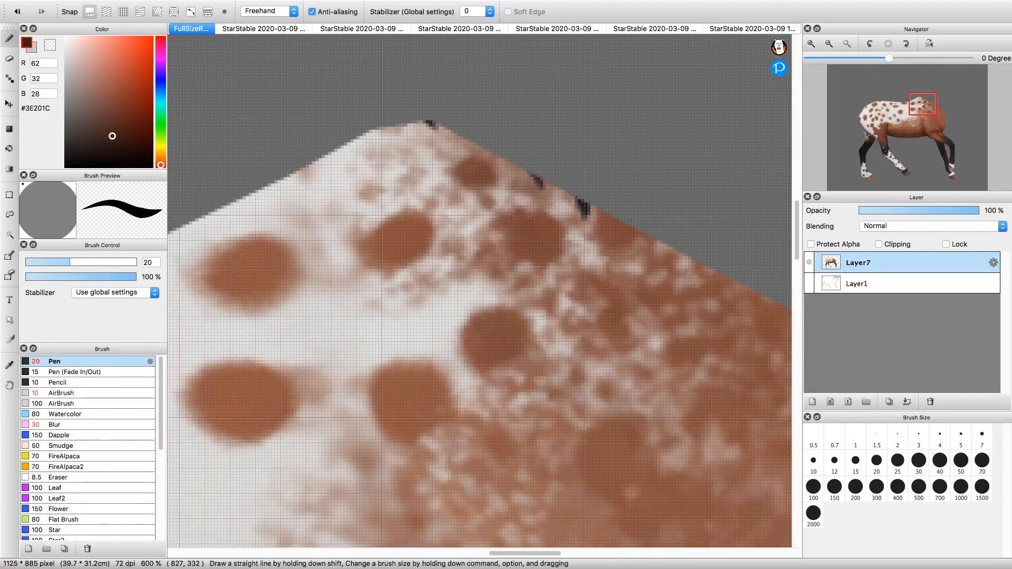
click(61, 393)
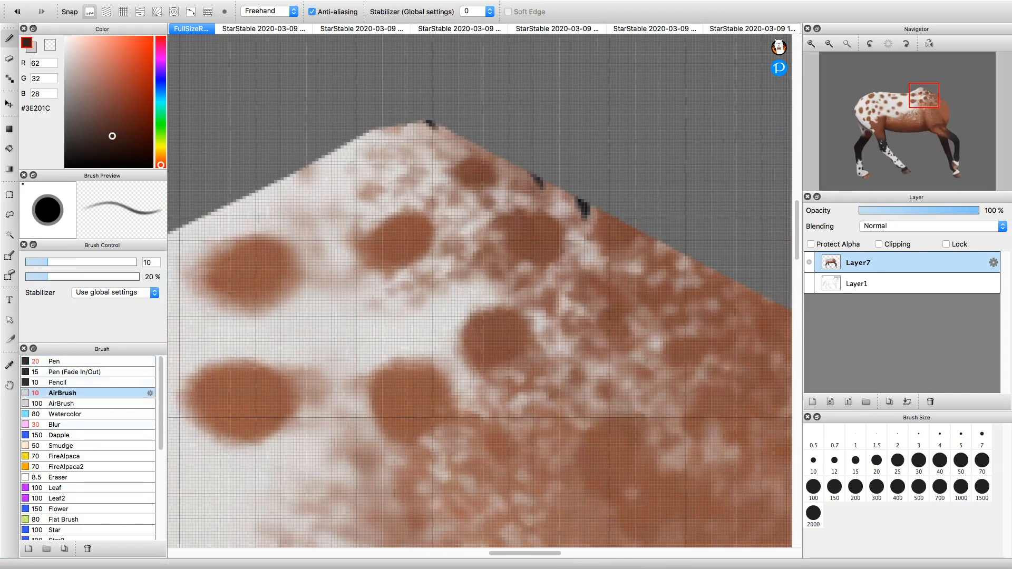
alt+click(528, 179)
drag(529, 178, 544, 191)
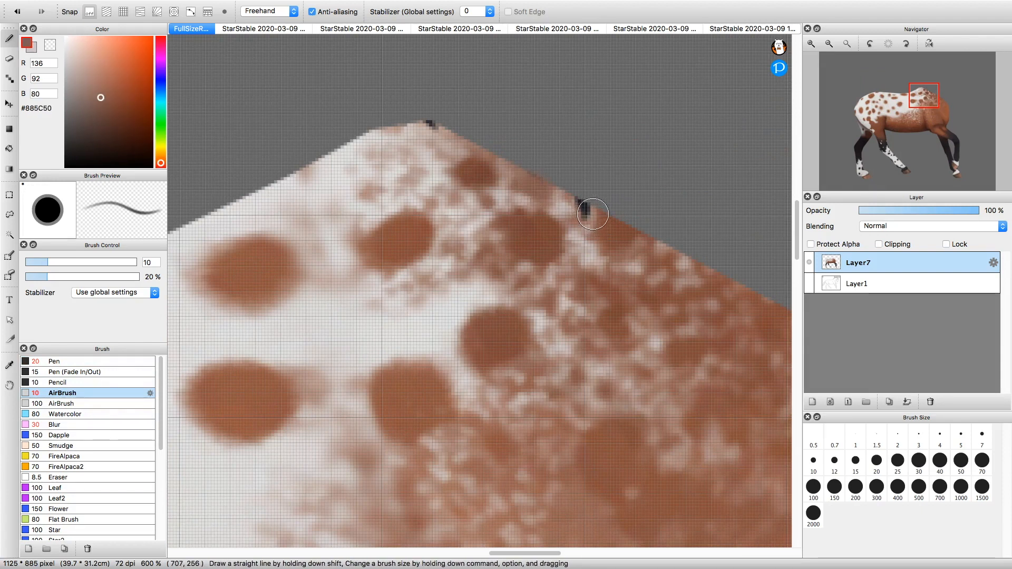
Retouch the remaining dark marks on the withers' edge with the AirBrush, sampling neighbouring coat colours.
alt+click(586, 211)
drag(587, 212, 590, 215)
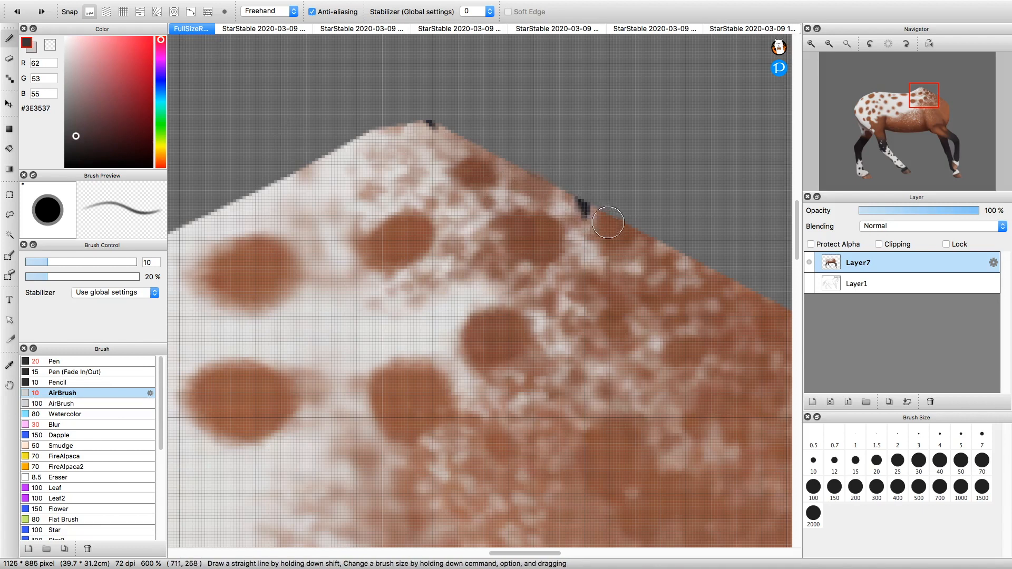
alt+click(584, 217)
mouse_move(579, 209)
mouse_down()
mouse_move(592, 212)
mouse_move(583, 215)
mouse_up()
alt+click(427, 128)
key(super+0)
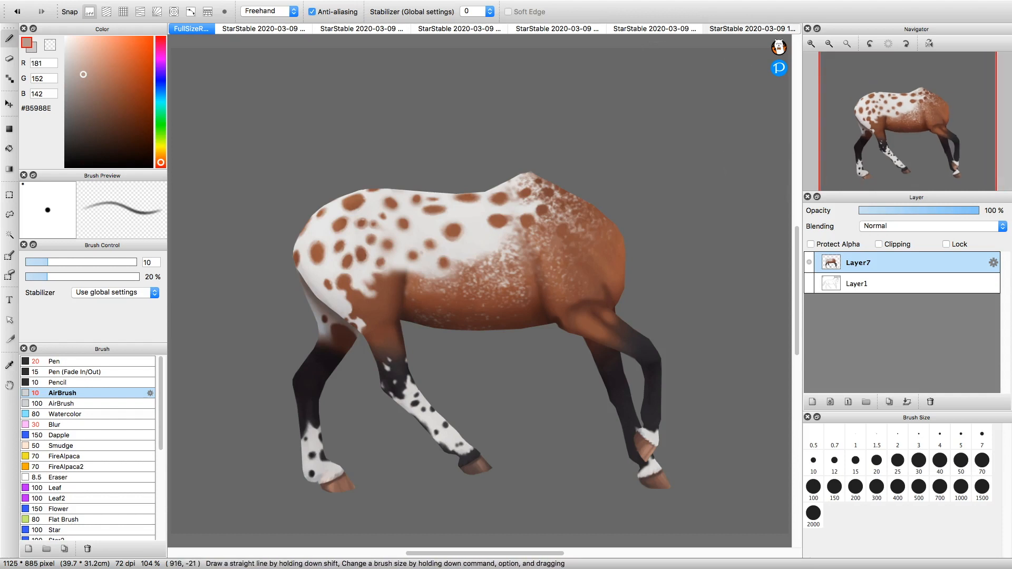
Look through the open StarStable screenshots for a usable side view of the horse's neck and examine it up close.
click(729, 29)
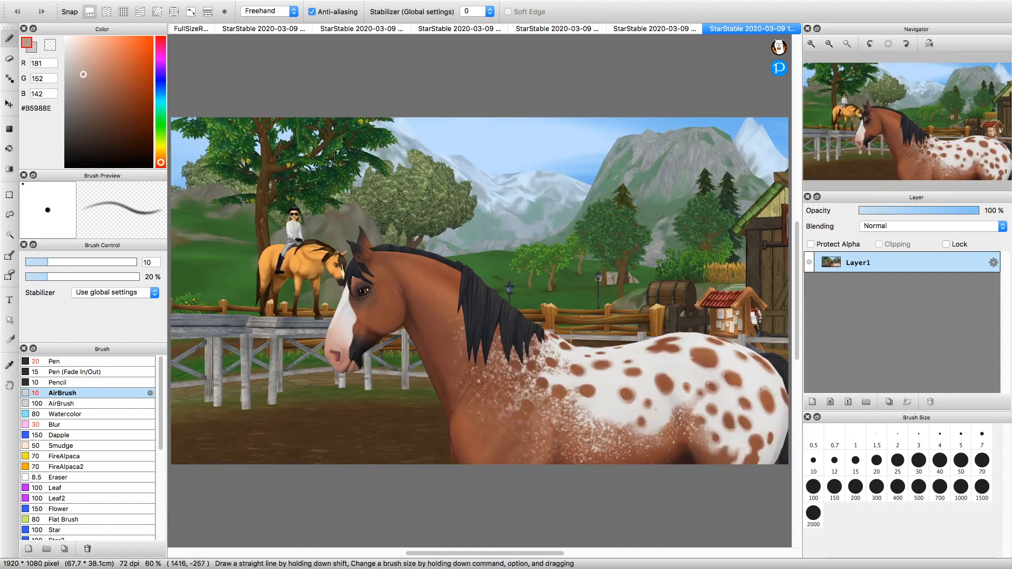
click(653, 29)
click(554, 29)
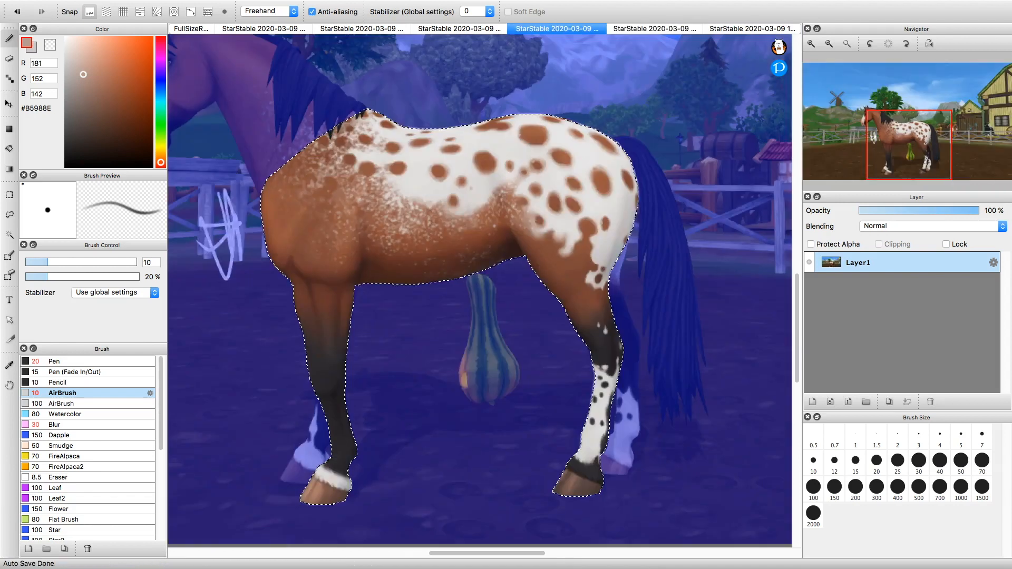
click(456, 29)
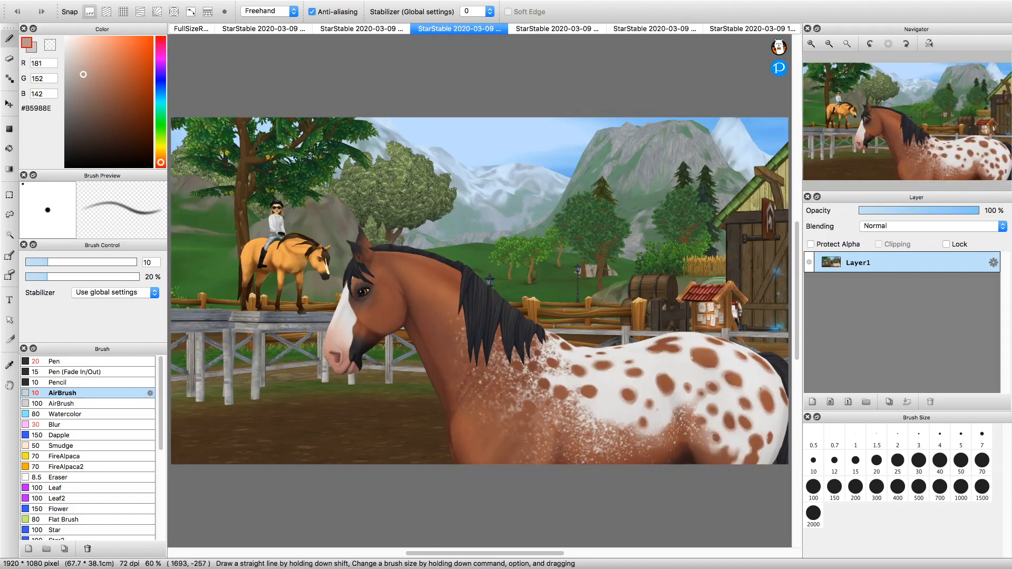
click(732, 29)
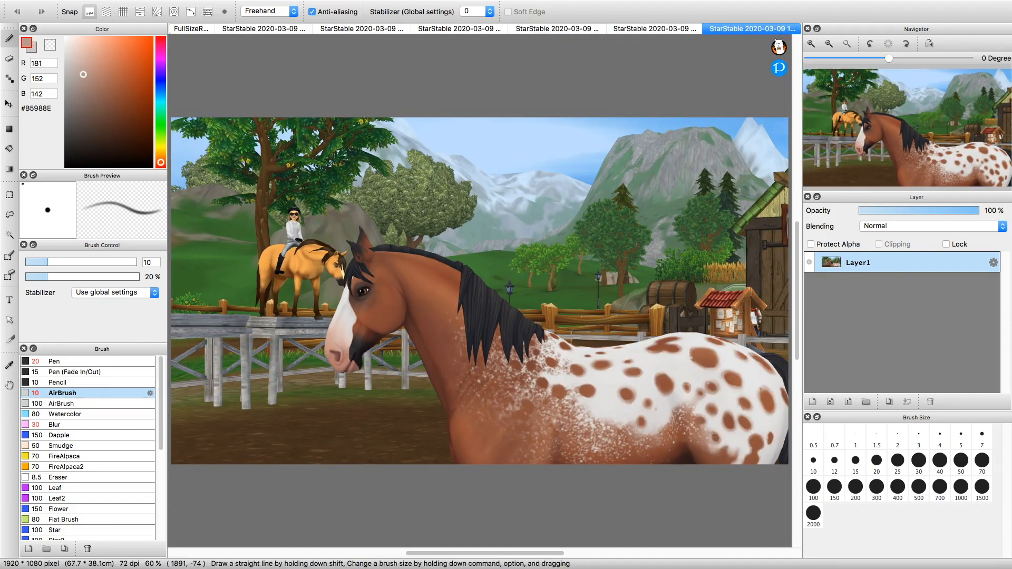
click(811, 43)
click(811, 44)
click(811, 44)
click(913, 131)
drag(913, 132, 902, 139)
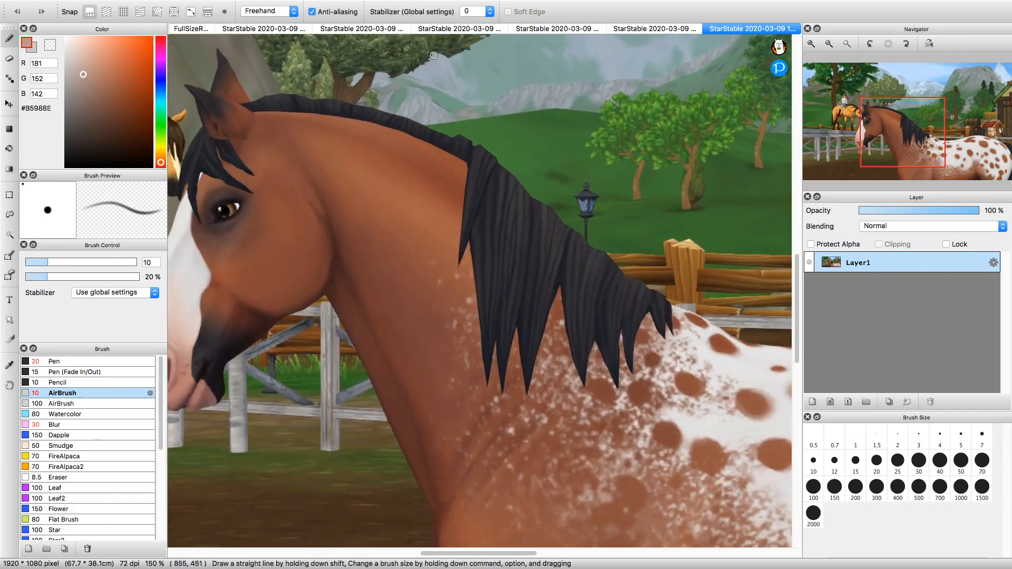
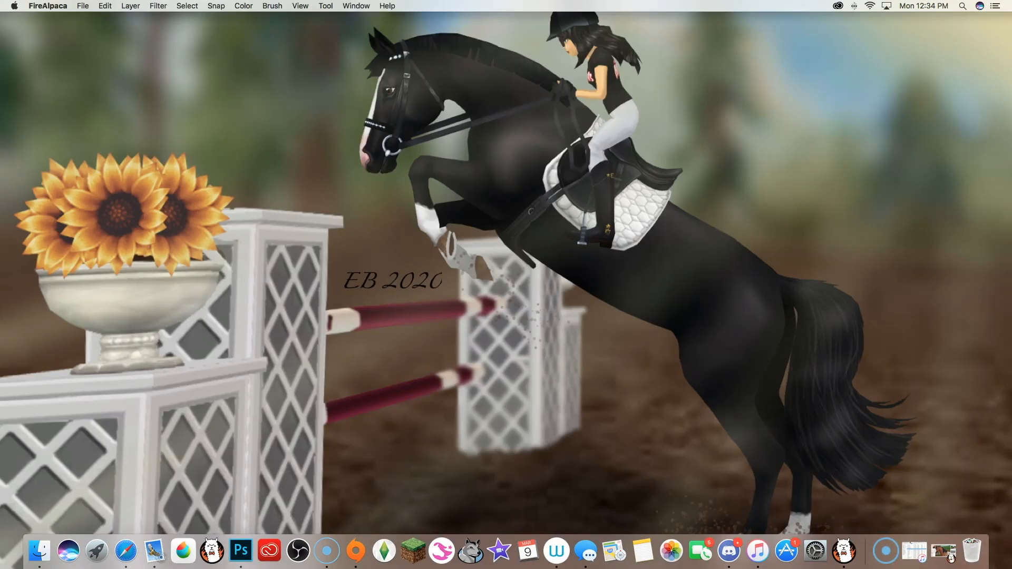
Switch to Star Stable Online, log in with the account password and show the game in full screen.
text(••••••••)
key(Return)
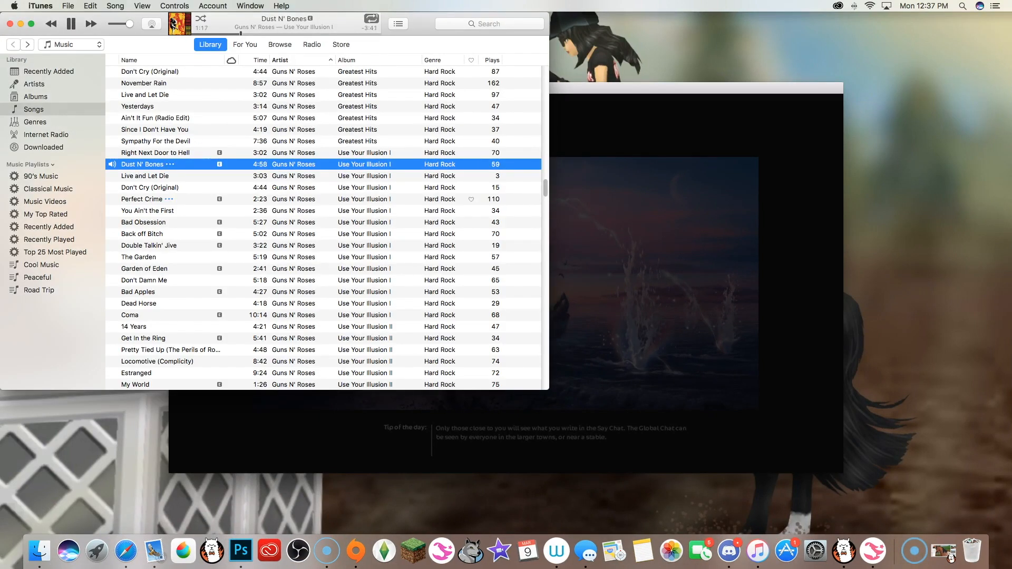
scroll(327, 226, up, 5)
key(super+Tab)
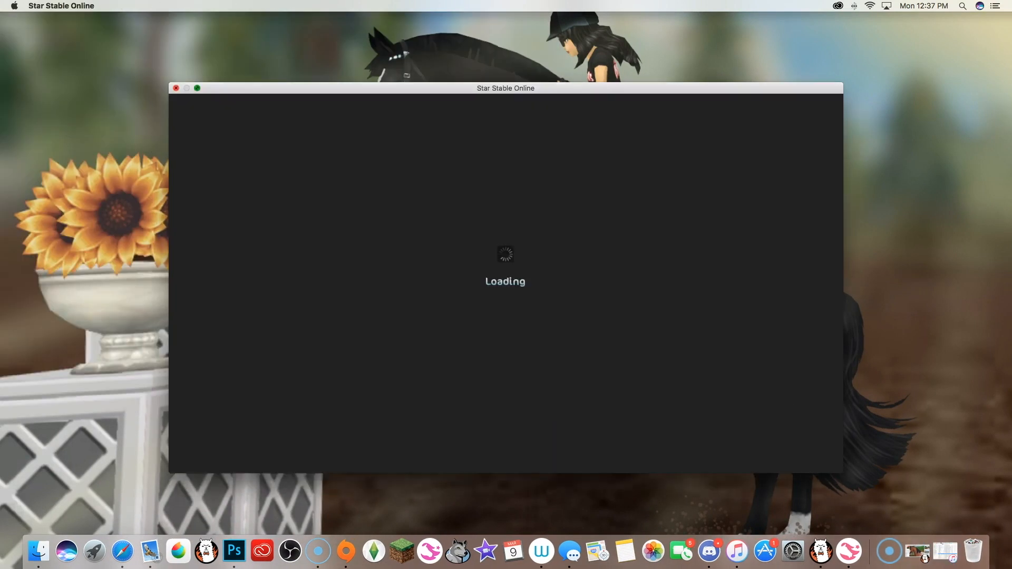
click(197, 89)
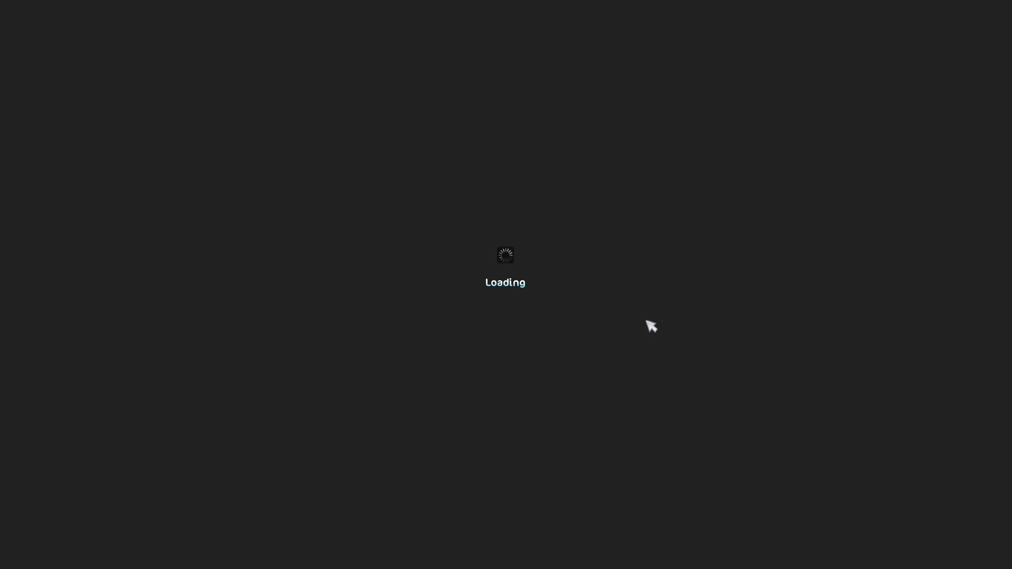
key(w)
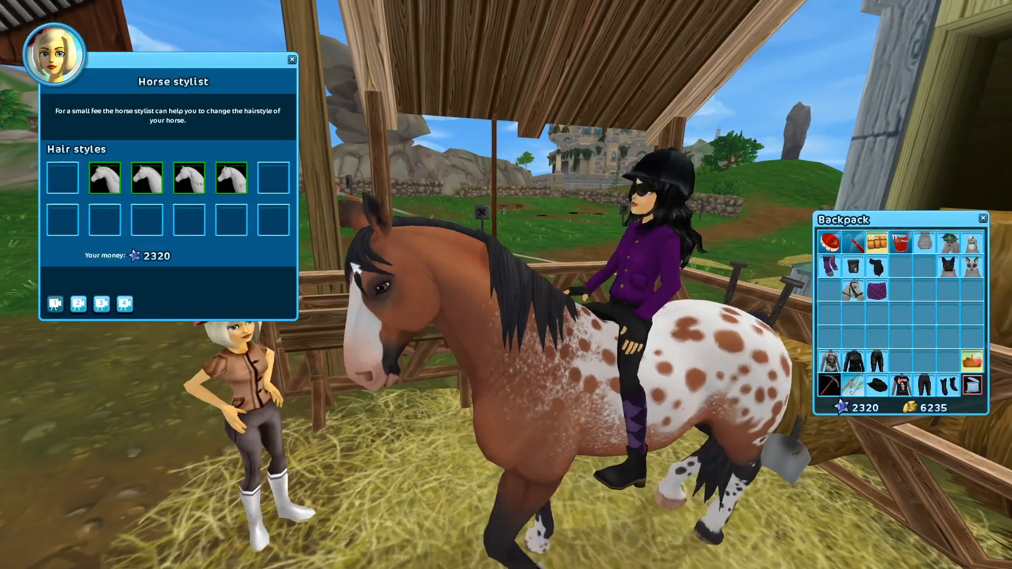
Buy the first hair style for the horse at the horse stylist and frame the horse closely from the side.
click(62, 178)
click(531, 296)
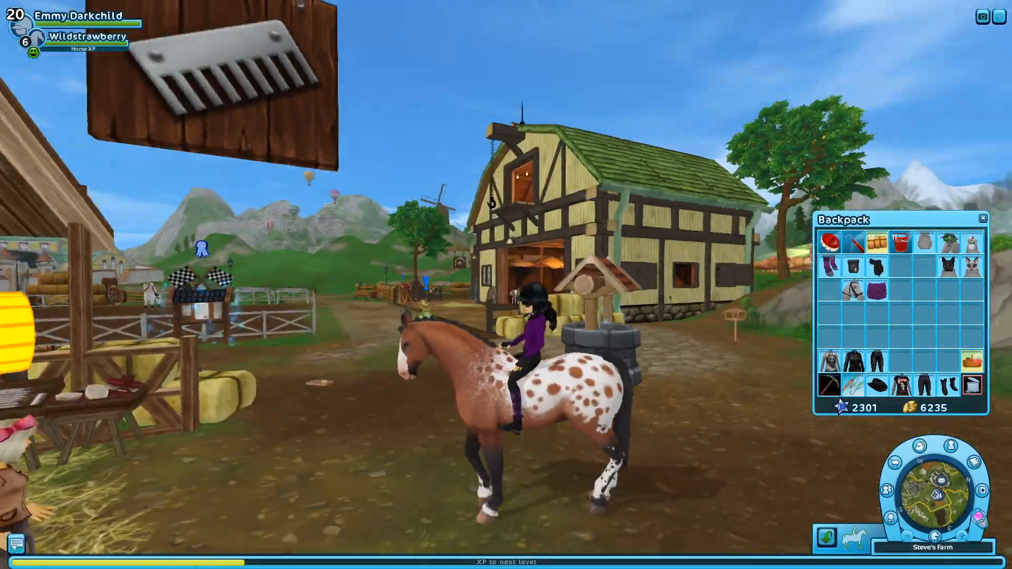
key(p)
scroll(506, 284, up, 5)
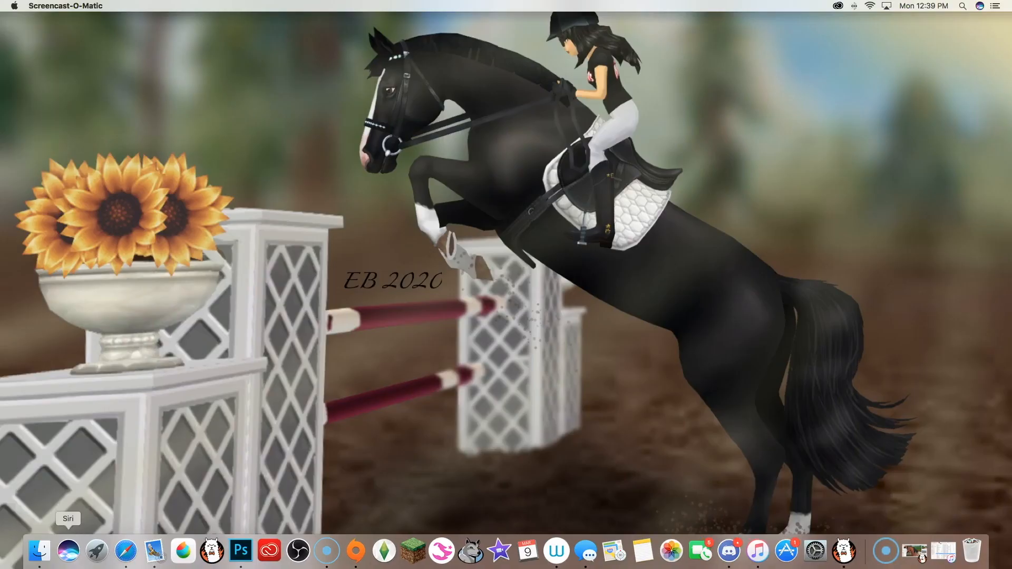
Open the new StarStable screenshot of the horse with the braided mane in FireAlpaca.
click(39, 551)
scroll(541, 243, down, 3)
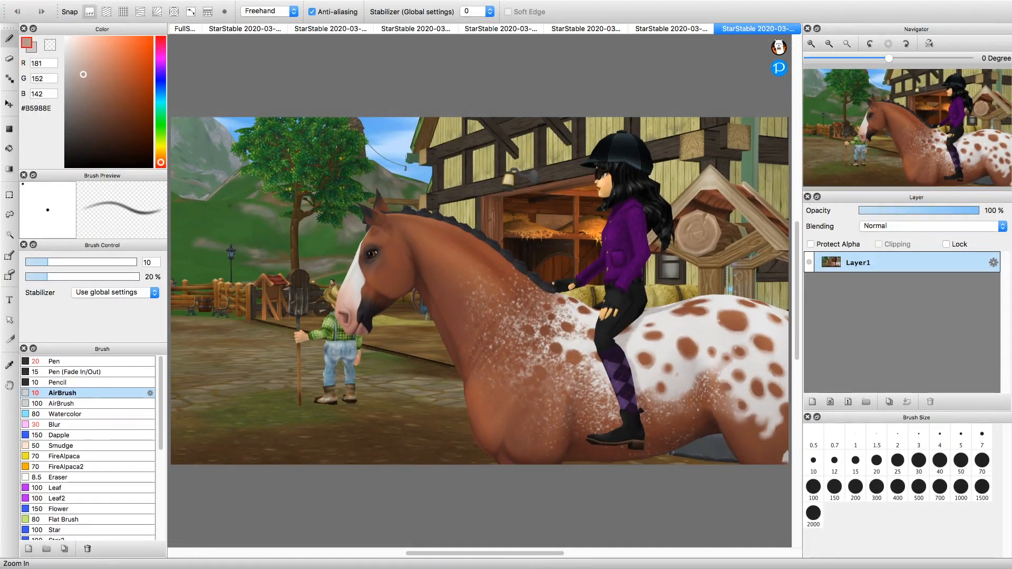
click(811, 44)
click(811, 44)
click(811, 44)
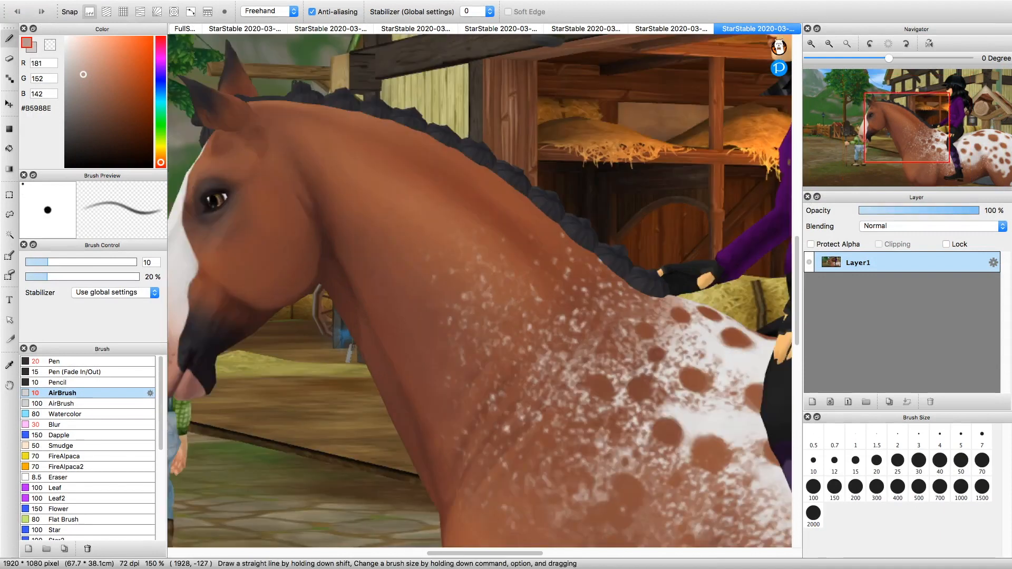
Trace a polygon selection around the horse's neck, from behind the ear along the jaw and throat to the shoulder.
click(9, 195)
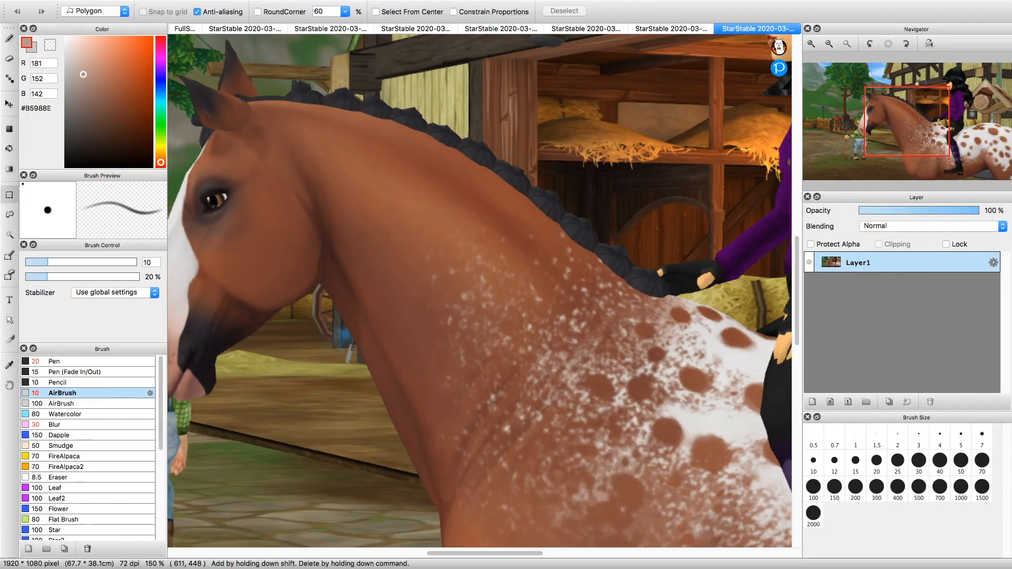
click(247, 103)
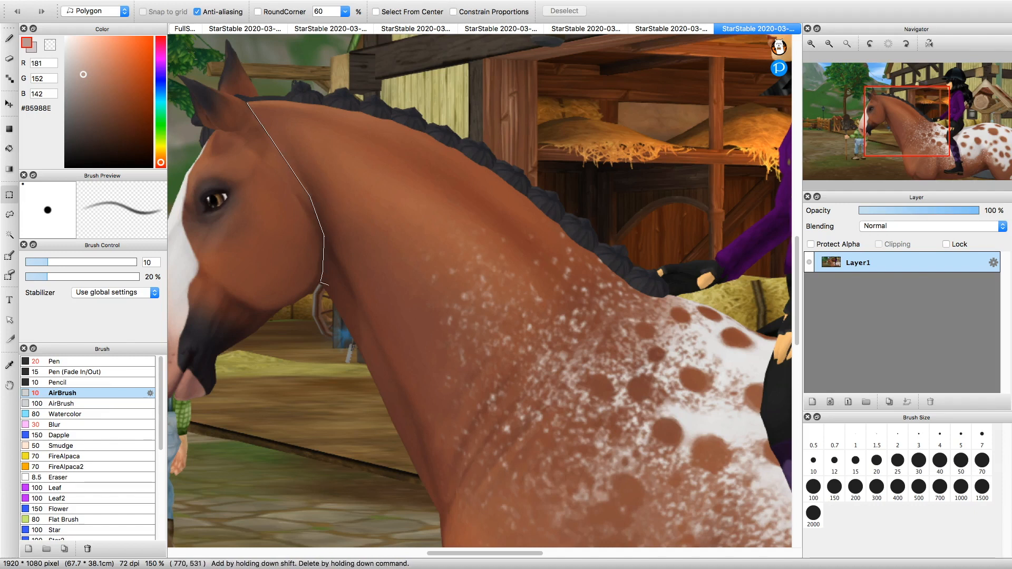
click(326, 288)
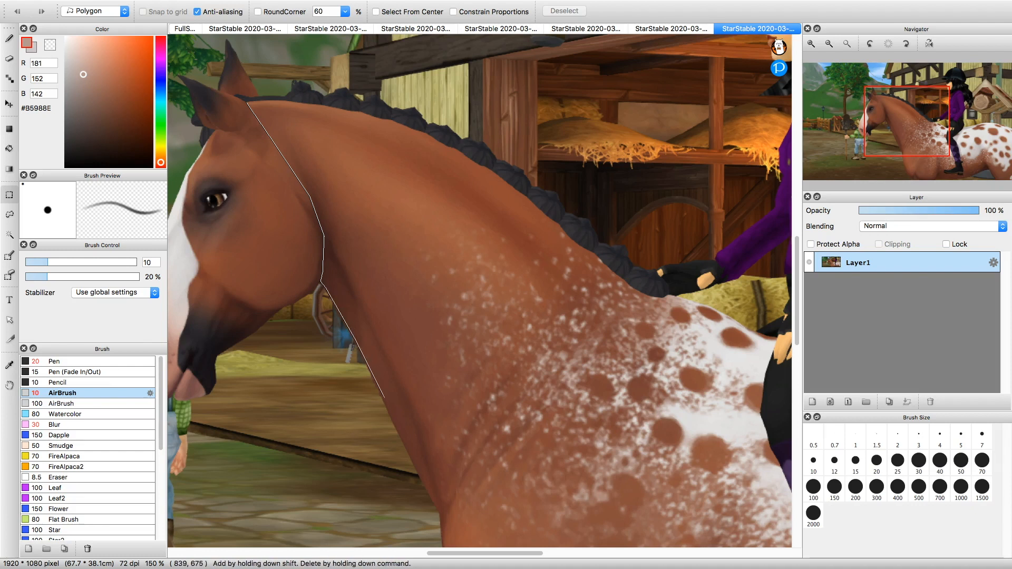
click(463, 474)
click(563, 349)
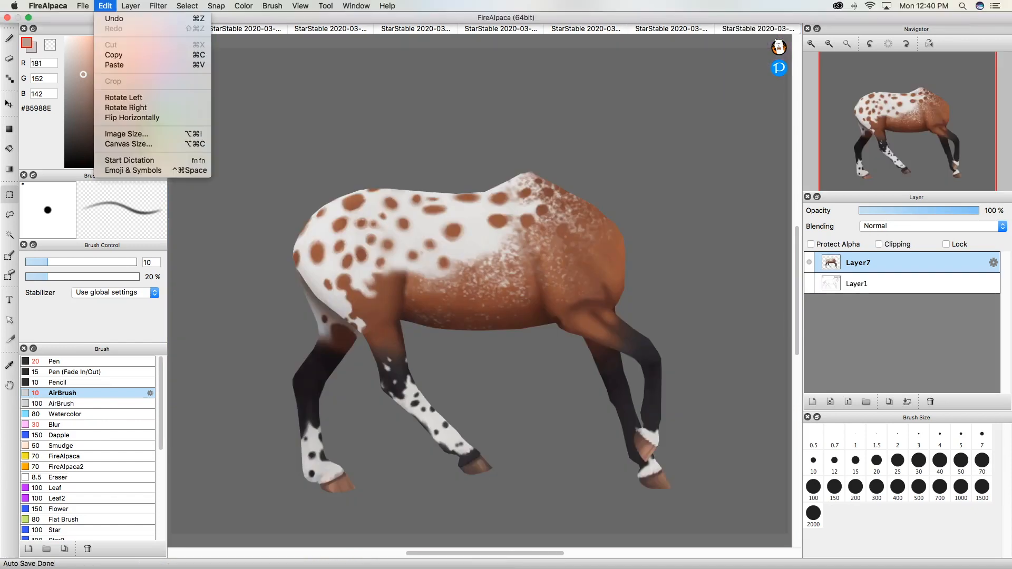
Paste the copied neck onto the full-size horse drawing and show the Layer1 sketch.
click(118, 74)
click(829, 44)
click(829, 44)
click(809, 263)
click(809, 262)
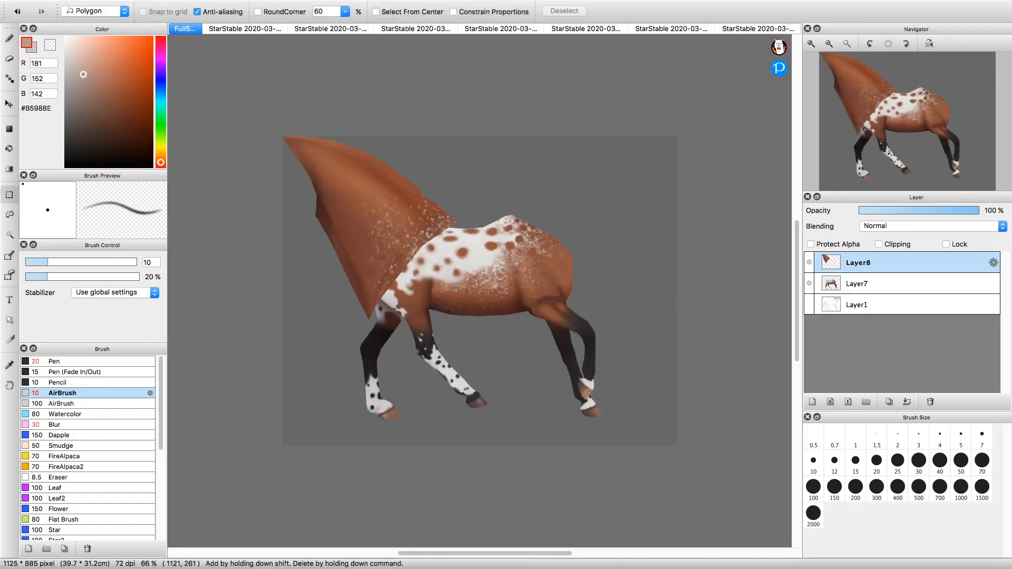
click(858, 305)
click(809, 305)
Select the pasted neck on Layer8 with a polygon outline, then shrink it, flip it and place it over the horse's back.
click(296, 344)
click(432, 339)
click(480, 218)
click(456, 175)
double_click(334, 122)
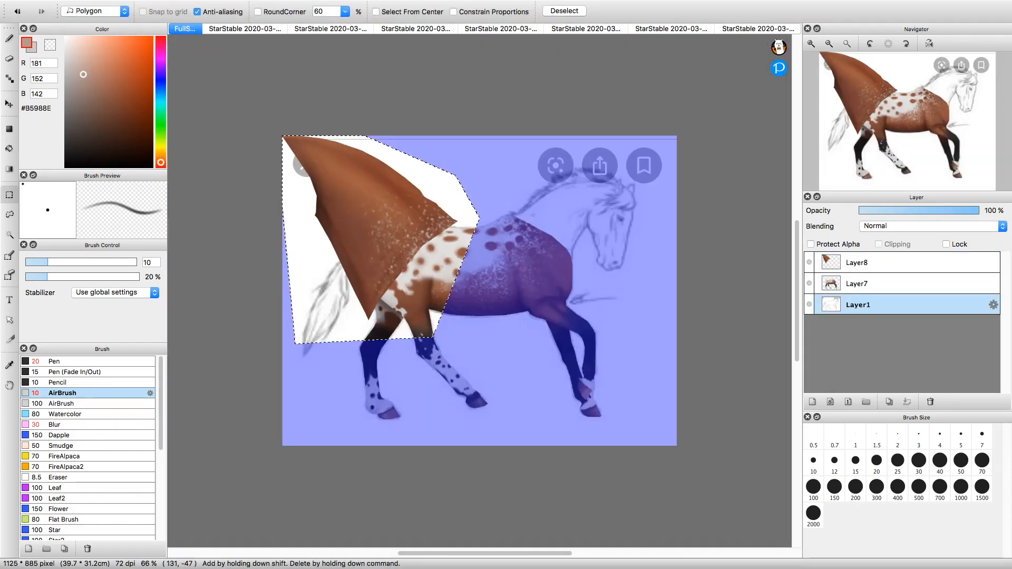
key(super+t)
click(747, 547)
click(858, 263)
key(super+t)
drag(381, 220, 447, 302)
drag(546, 406, 470, 326)
click(468, 548)
drag(409, 262, 451, 234)
key(Return)
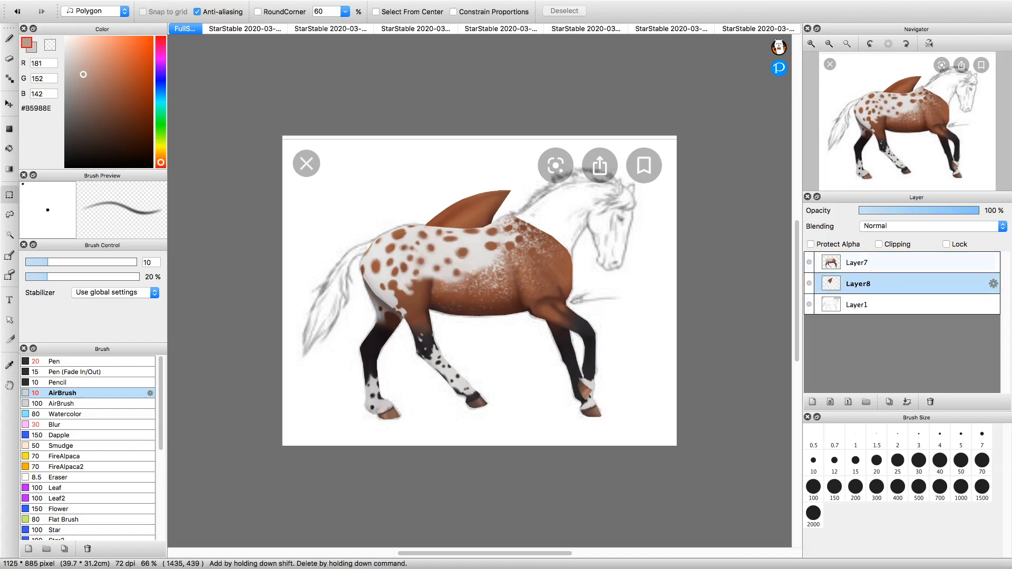
Hide Layer7 and lower Layer8's opacity to 72% so the sketch shows through the neck.
click(809, 263)
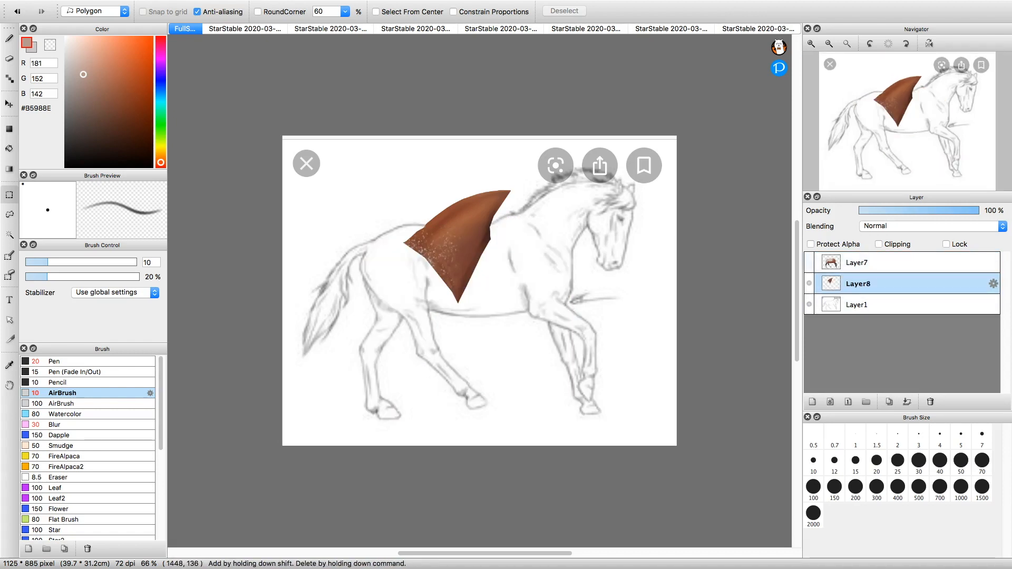
click(811, 44)
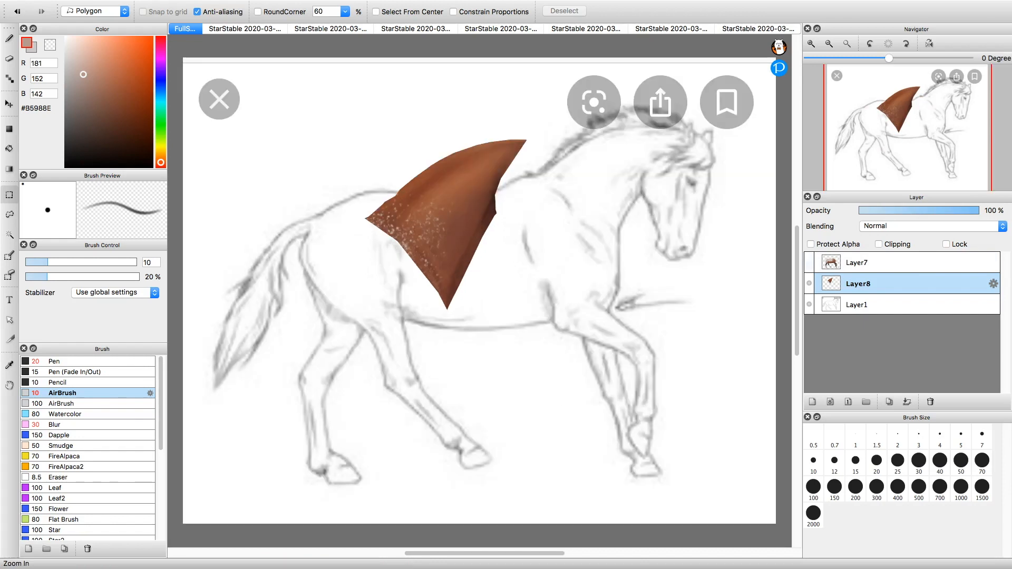
click(811, 44)
drag(894, 111, 936, 108)
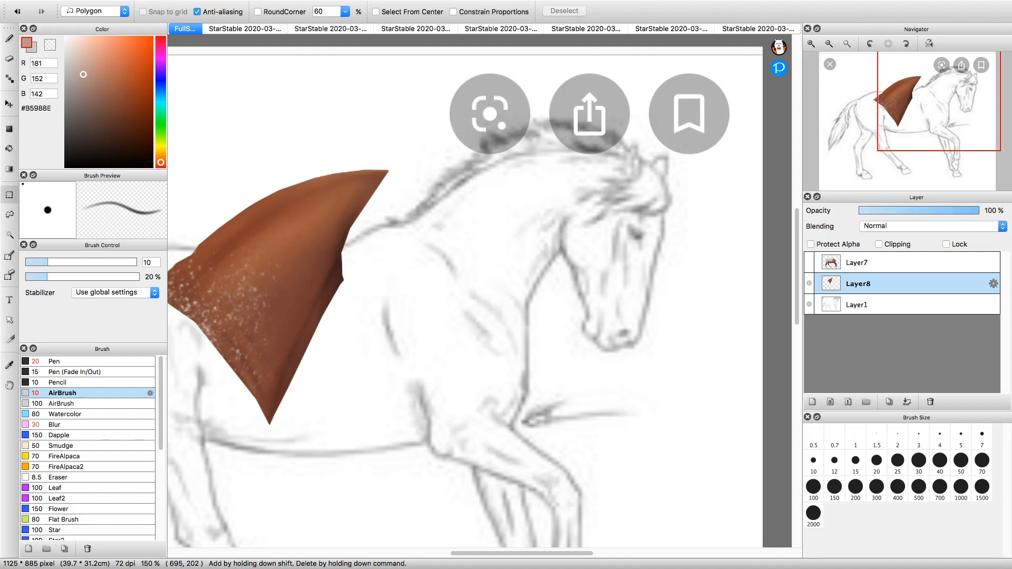
click(946, 211)
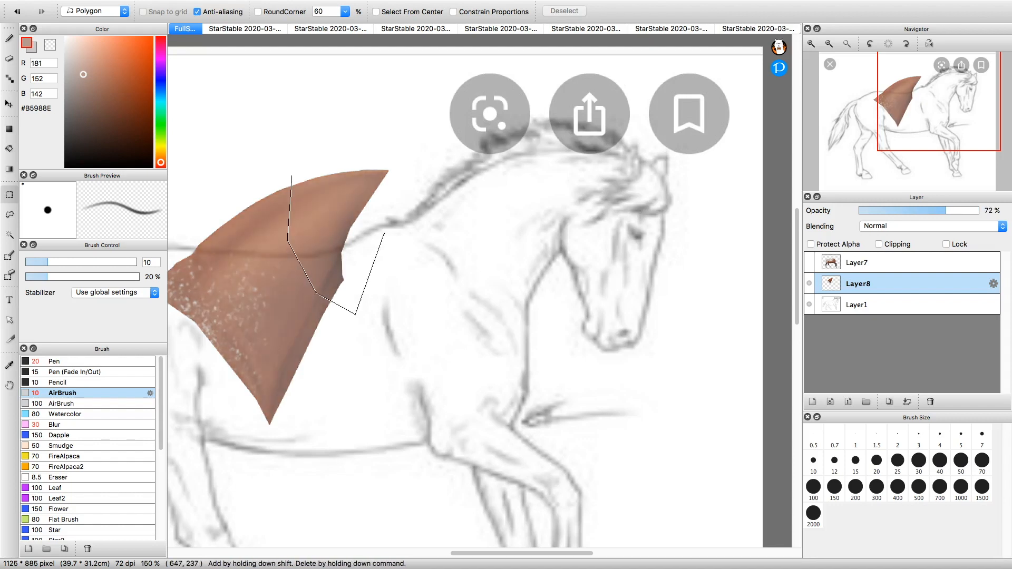
Select the uppermost piece of the neck and transform it to fit the sketched neck just behind the head.
click(384, 233)
click(399, 150)
double_click(299, 161)
key(super+t)
drag(337, 211, 559, 188)
drag(649, 232, 644, 239)
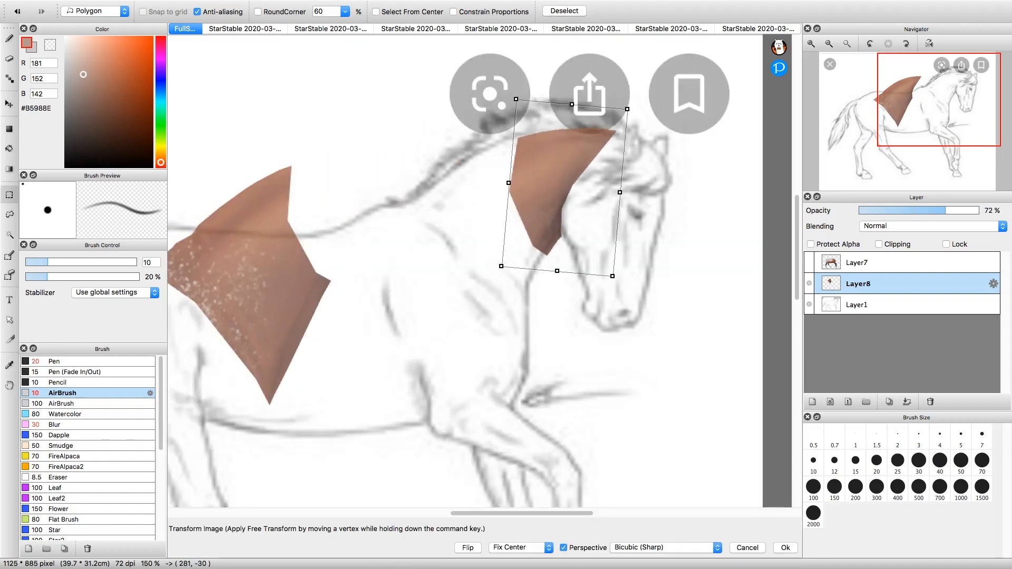
drag(557, 271, 556, 293)
drag(553, 190, 558, 176)
drag(560, 280, 559, 272)
drag(632, 96, 640, 107)
drag(627, 192, 624, 191)
drag(636, 105, 646, 113)
drag(521, 86, 521, 75)
key(Return)
Select the upper strip of the remaining neck with a polygon outline and transform it to fit the sketched neck beside the first piece.
click(204, 218)
click(254, 302)
click(305, 341)
click(333, 348)
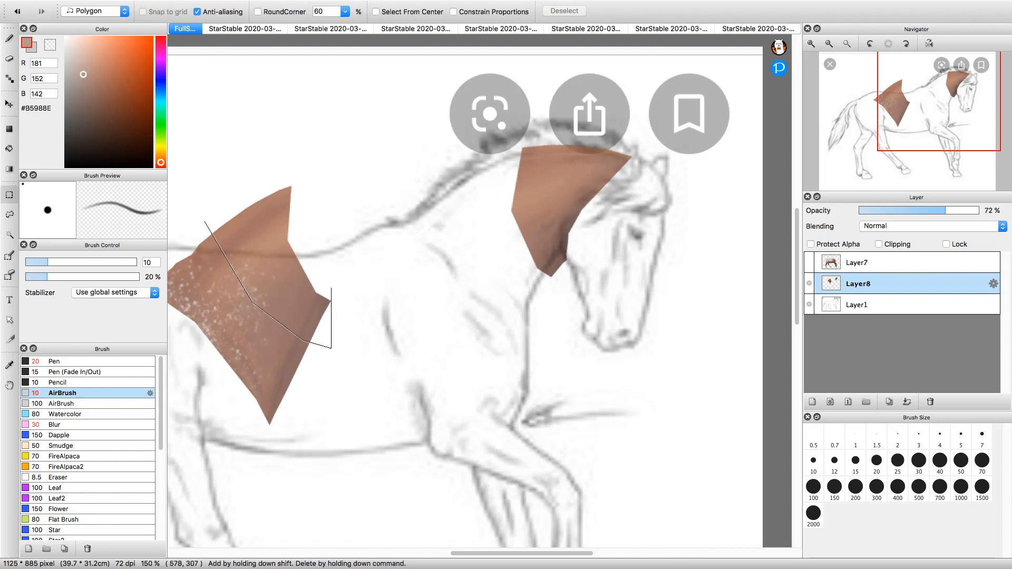
double_click(253, 171)
key(super+t)
mouse_move(275, 238)
mouse_down()
mouse_move(434, 236)
mouse_move(481, 214)
mouse_up()
mouse_move(552, 304)
mouse_down()
mouse_move(547, 294)
mouse_move(555, 313)
mouse_up()
drag(481, 213, 503, 206)
drag(502, 289, 501, 310)
drag(507, 124, 510, 106)
drag(573, 315, 565, 319)
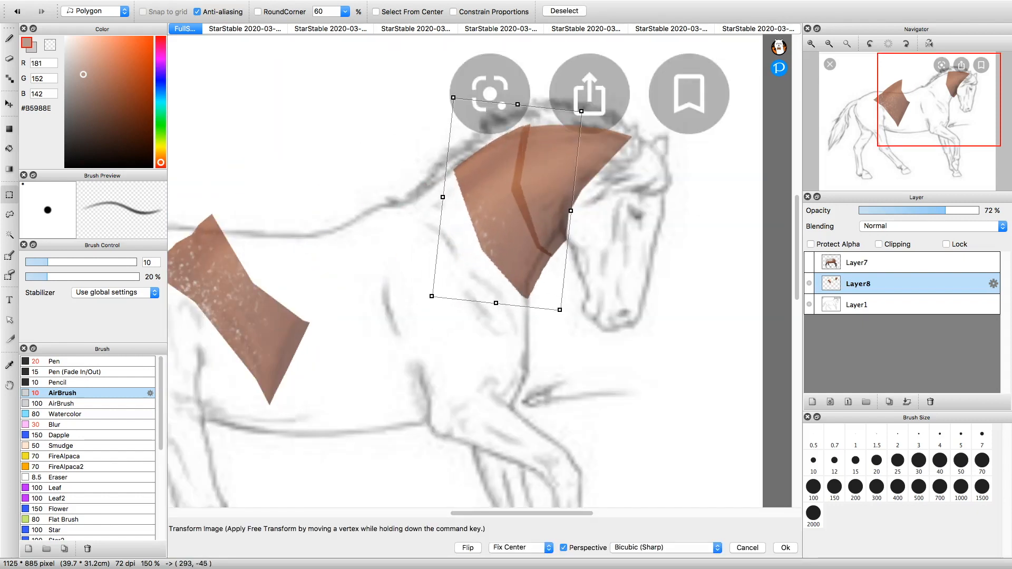
drag(443, 198, 435, 194)
drag(501, 207, 507, 207)
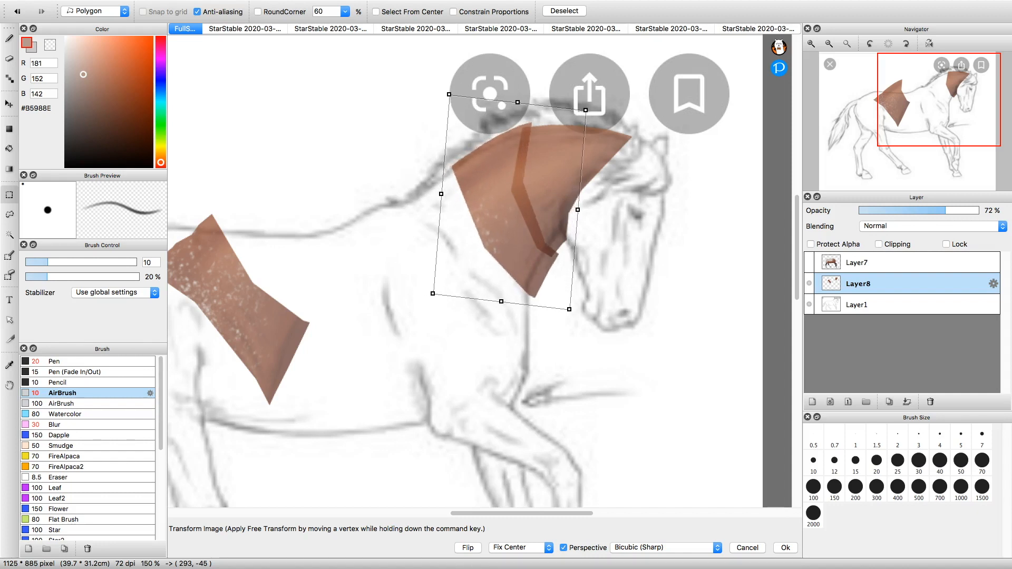
key(Return)
key(super+d)
scroll(479, 291, left, 3)
click(287, 218)
click(397, 337)
double_click(362, 402)
key(super+d)
Select the speckled upper part of the leftover neck with a polygon outline, then move and rotate it onto the sketched neck's base.
click(385, 348)
click(259, 350)
click(204, 245)
click(299, 201)
double_click(371, 227)
key(super+t)
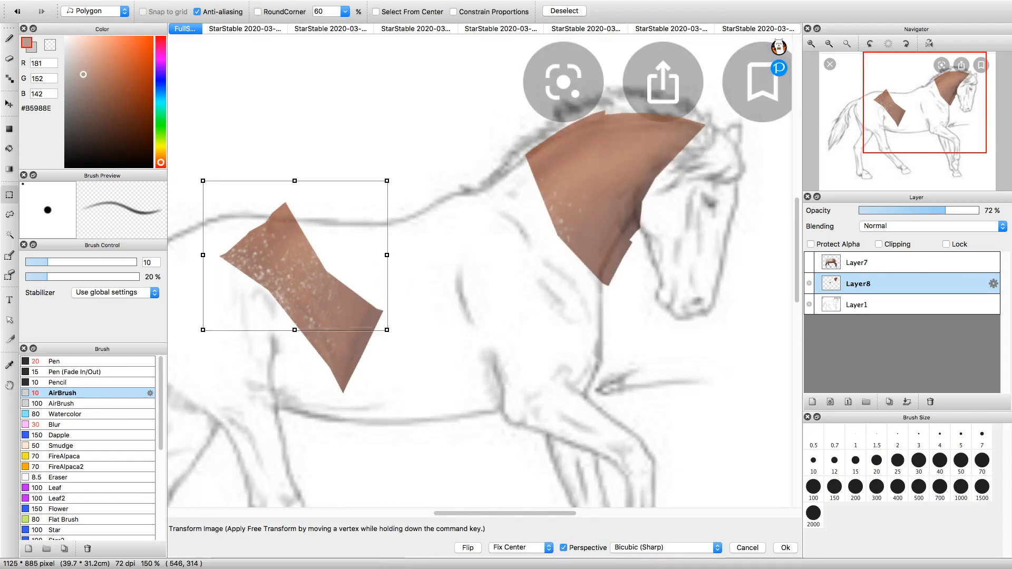
drag(306, 304, 538, 258)
drag(627, 295, 617, 302)
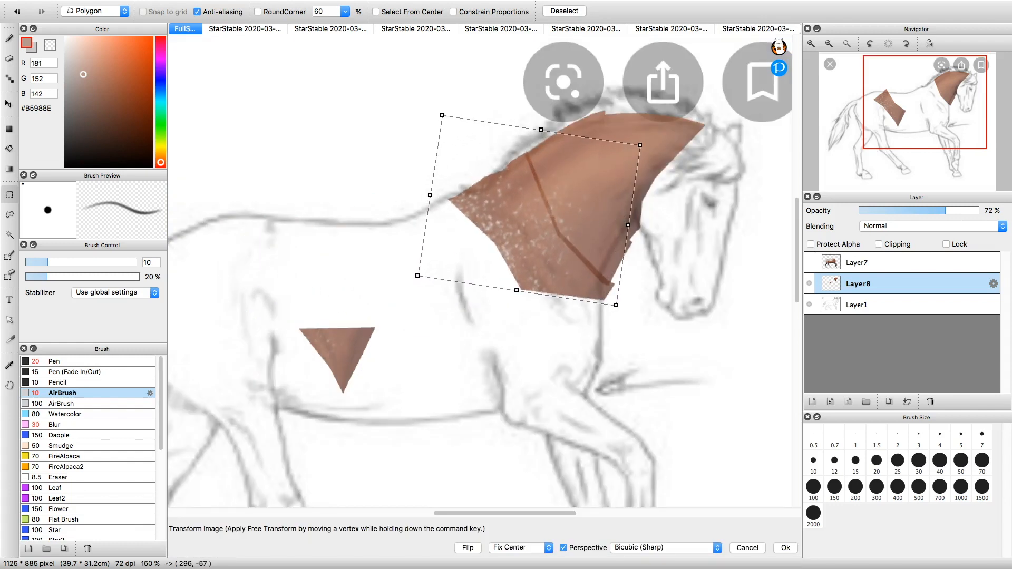
key(Return)
key(super+d)
Outline the leftover triangular neck scrap on the belly and cut it away.
click(305, 320)
click(282, 362)
click(311, 410)
click(370, 453)
click(386, 362)
double_click(319, 318)
key(super+x)
key(super+d)
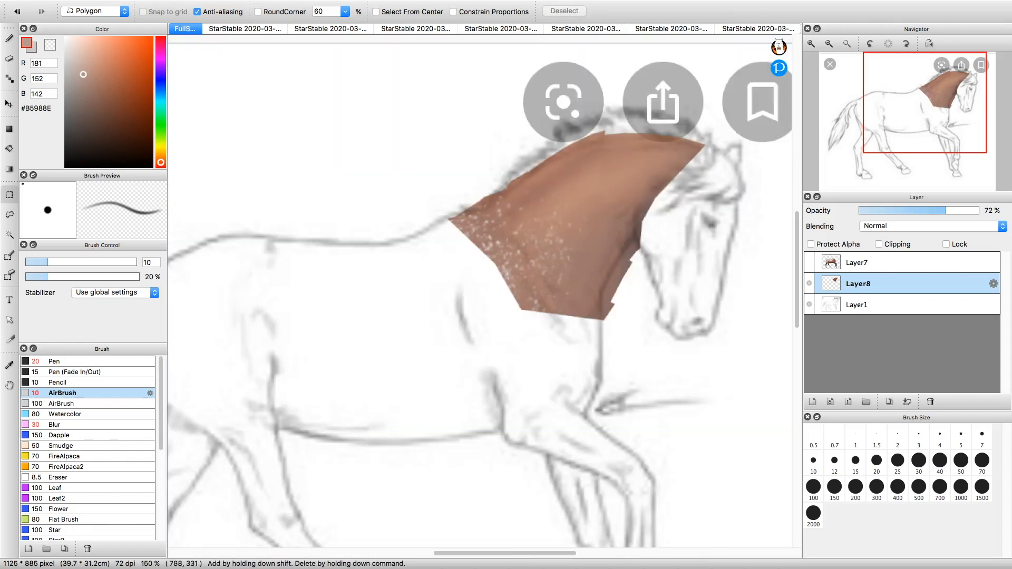
Restore Layer8 to 100% opacity, show Layer7 again, and toggle Layer8's visibility to compare the neck with the body.
click(978, 211)
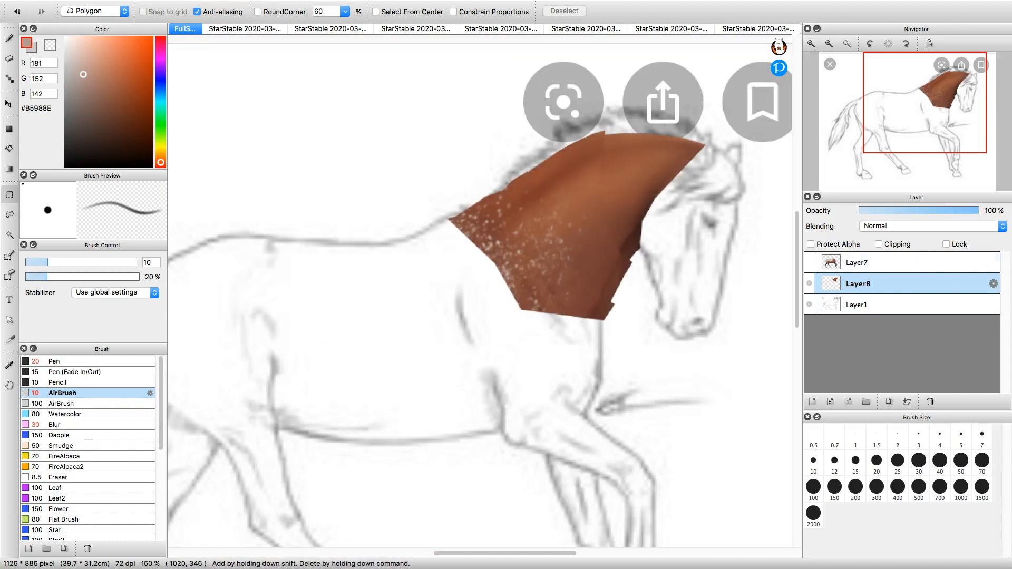
click(809, 263)
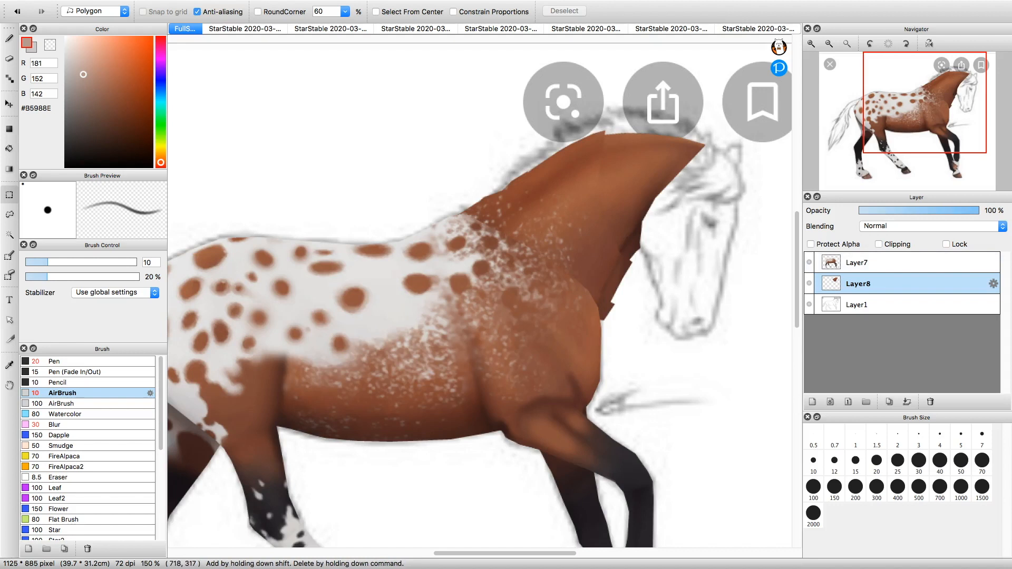
click(809, 284)
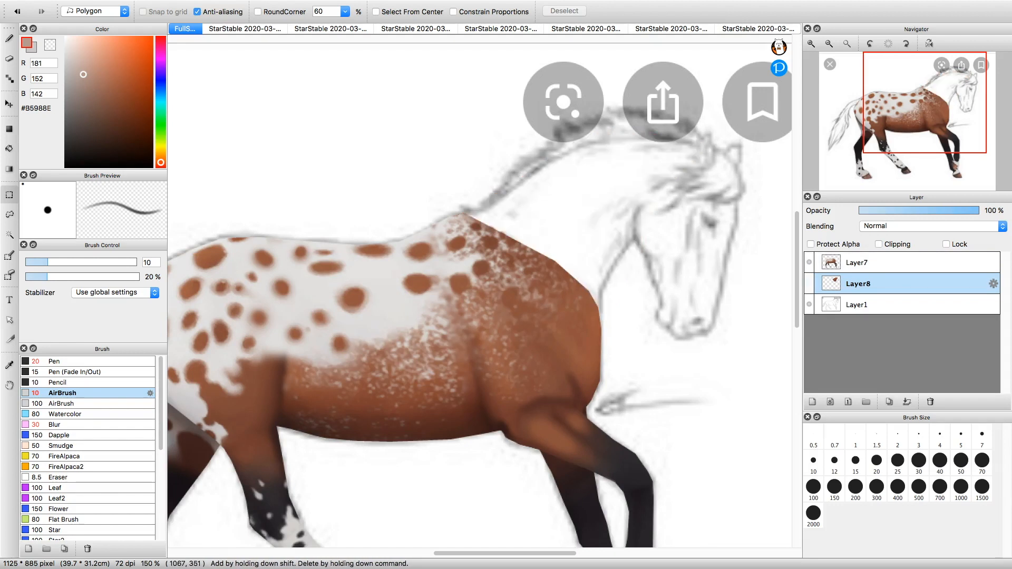
click(809, 283)
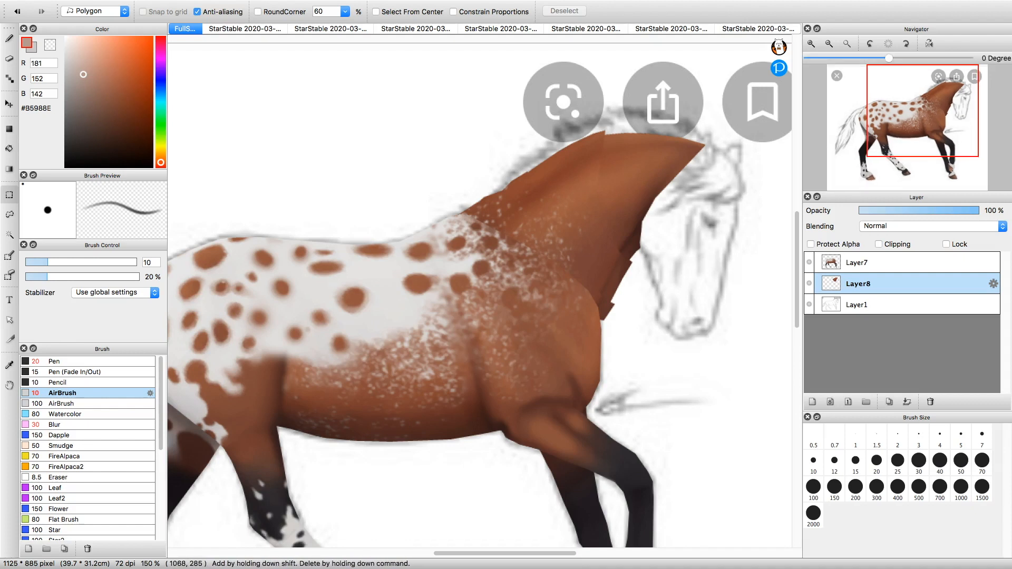
Airbrush a dark shadow along the throat edge of the neck on Layer8, using sampled colour #3C1D1B at size 20.
click(812, 44)
drag(927, 121, 940, 102)
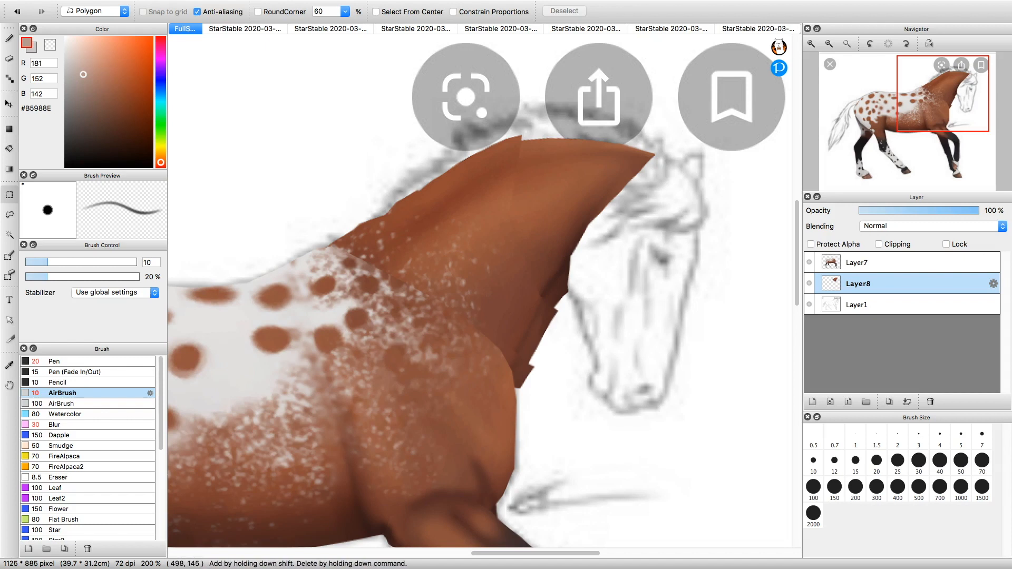
key(b)
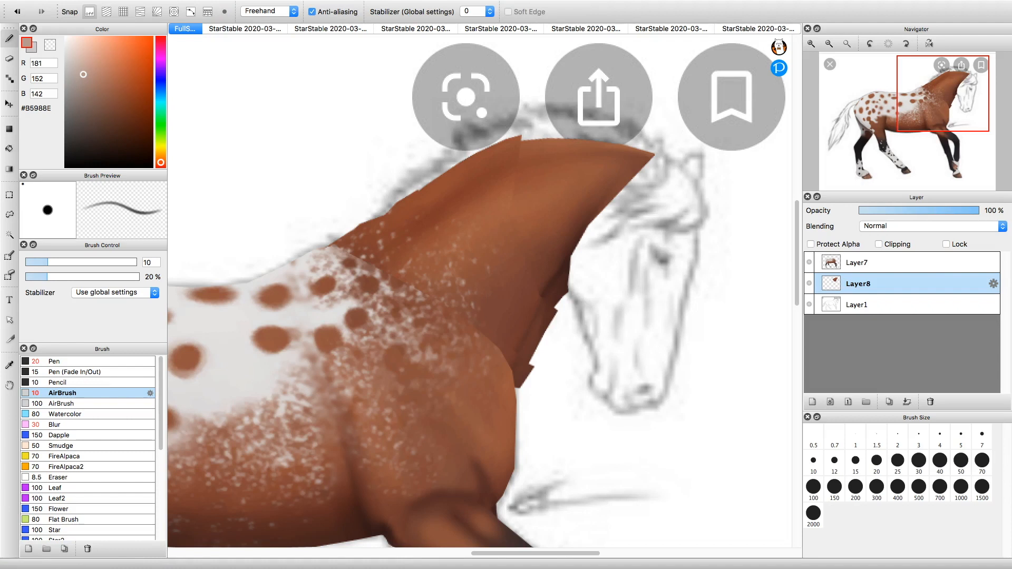
alt+click(563, 268)
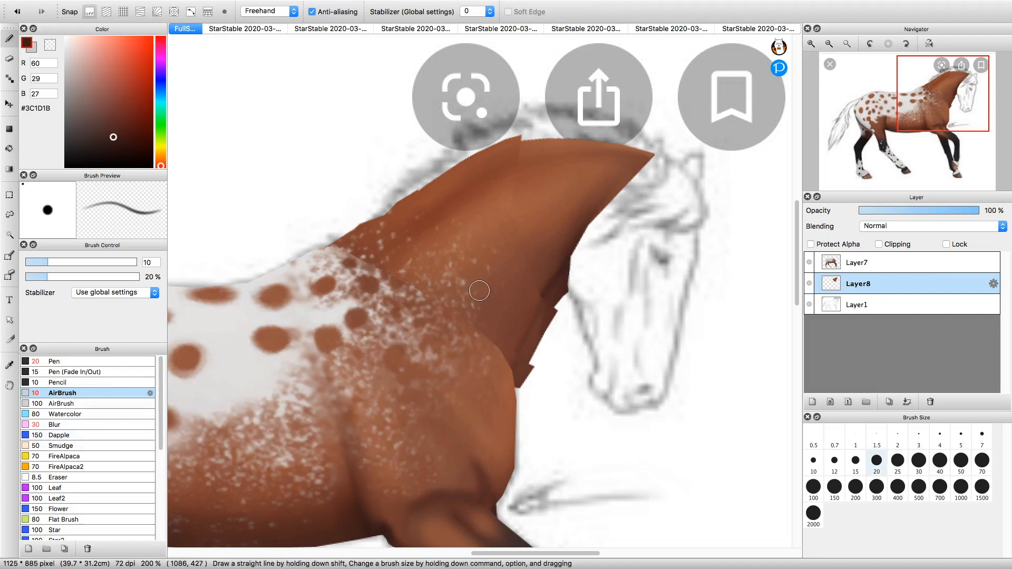
click(877, 463)
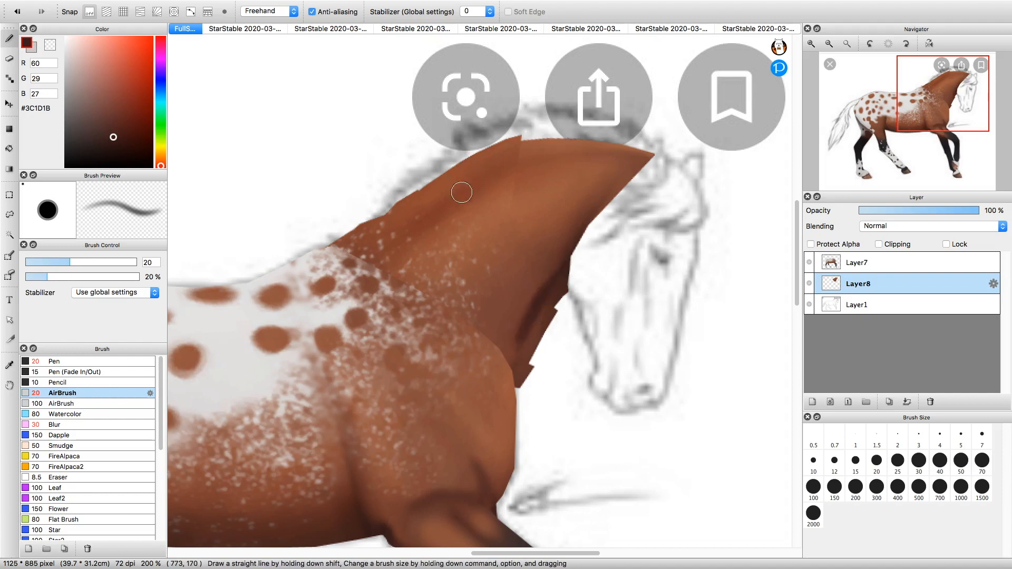
Sample the neck brown #833D2B and smooth the seams between the neck pieces with the Blur brush, up to size 40.
alt+click(445, 204)
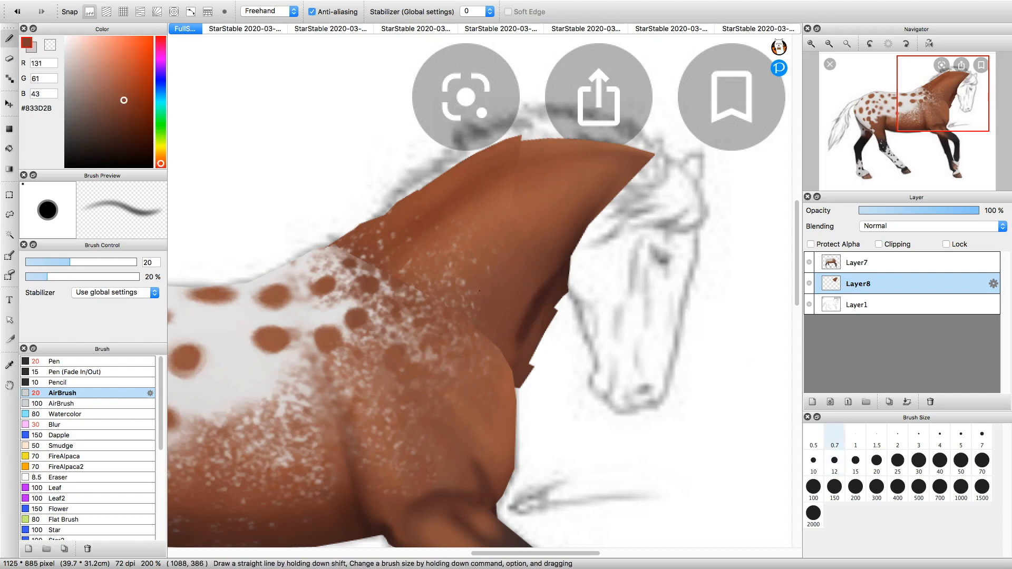
click(101, 425)
mouse_move(517, 162)
mouse_down()
mouse_move(508, 179)
mouse_move(519, 221)
mouse_move(513, 166)
mouse_move(584, 198)
mouse_move(519, 171)
mouse_move(509, 142)
mouse_move(509, 200)
mouse_move(544, 282)
mouse_up()
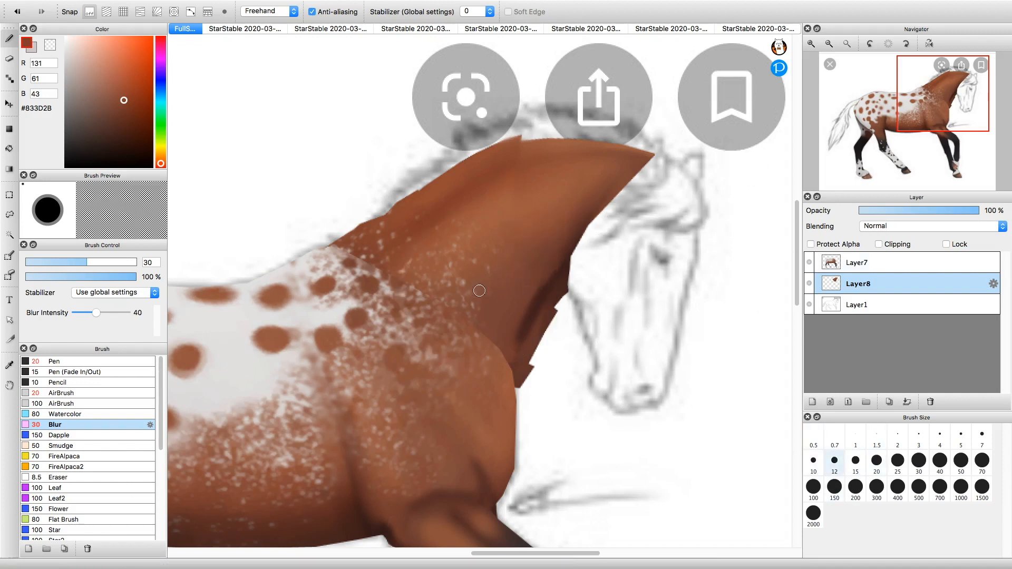
click(877, 460)
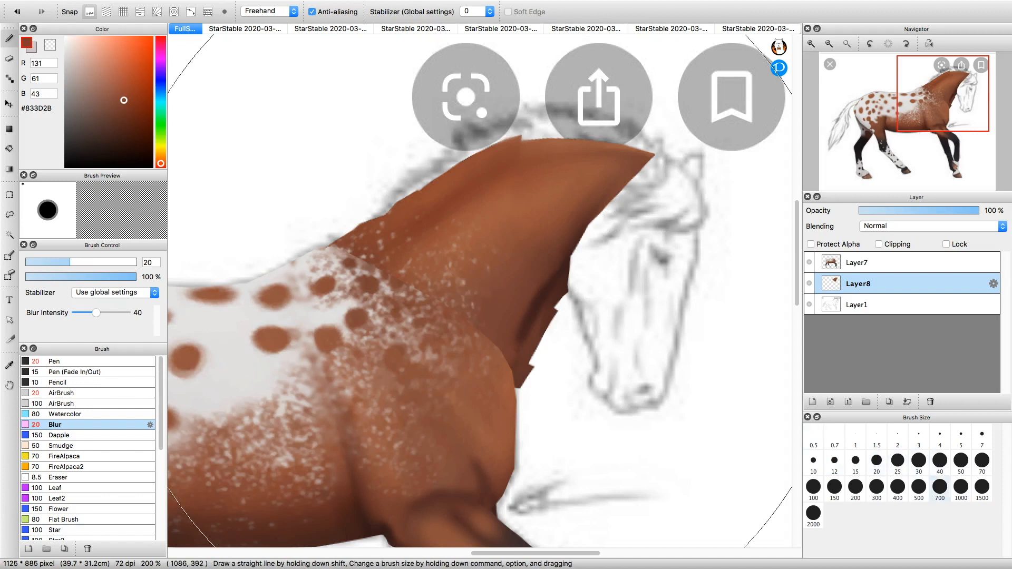
click(939, 460)
mouse_move(504, 174)
mouse_down()
mouse_move(468, 190)
mouse_move(525, 165)
mouse_move(472, 185)
mouse_move(515, 154)
mouse_move(517, 171)
mouse_move(433, 204)
mouse_move(485, 179)
mouse_up()
Blend the shoulder edge into the neck on Layer7 using the AirBrush in brown #843F2C and the Blur brush, both at size 40.
click(870, 264)
click(65, 414)
click(63, 425)
click(63, 394)
click(939, 461)
right_click(497, 195)
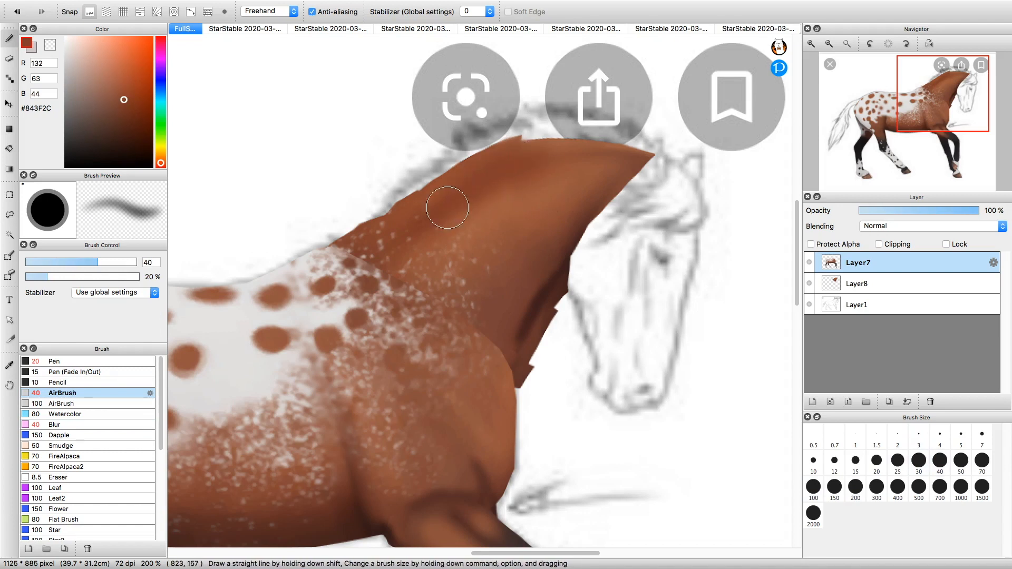
click(870, 284)
click(869, 263)
click(63, 425)
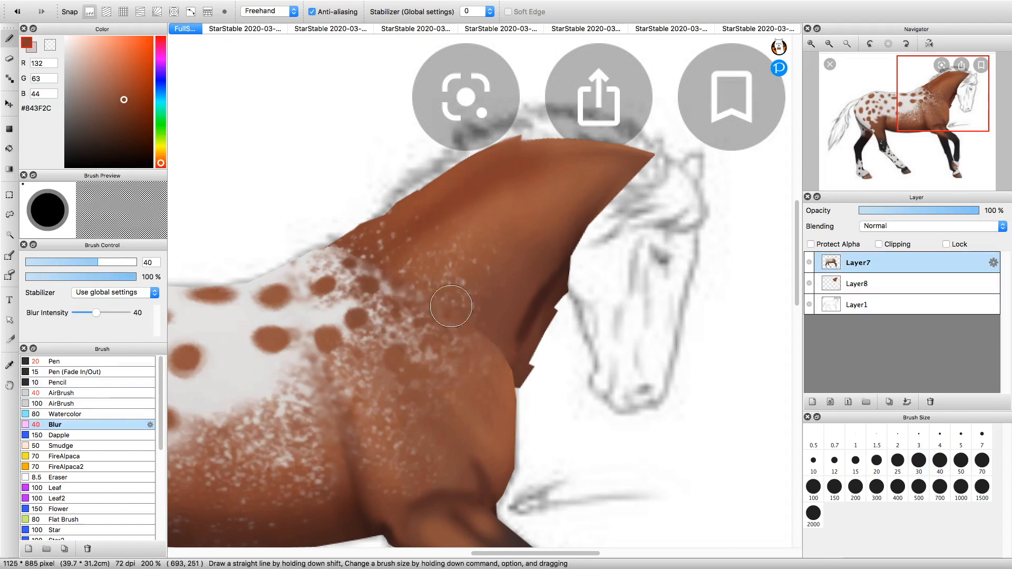
Add light flecks at the neck's base on Layer8 with the Dapple brush at size 15 in sampled colour #DFDFDE.
click(869, 283)
click(811, 44)
click(930, 112)
drag(930, 111, 932, 107)
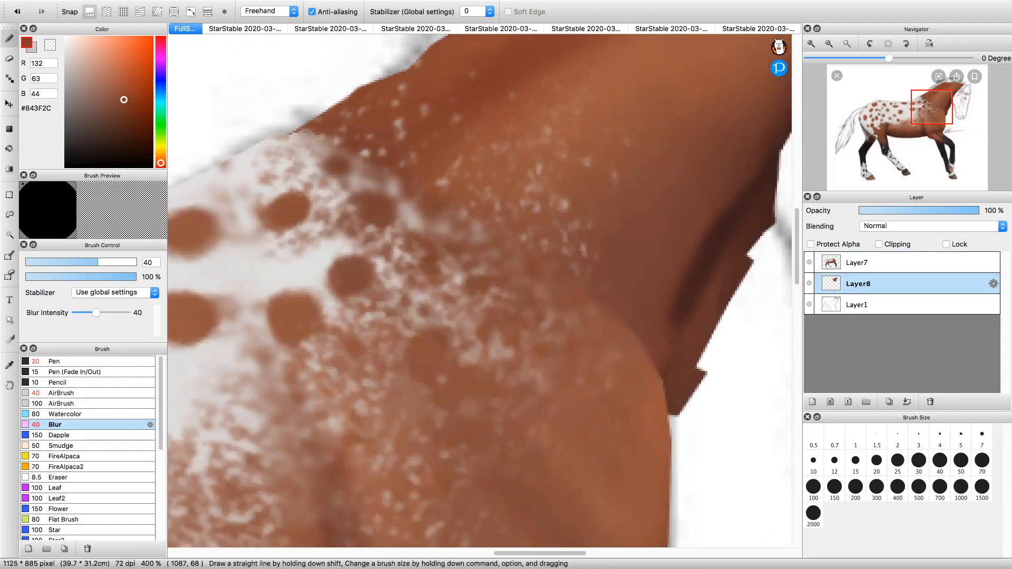
click(60, 436)
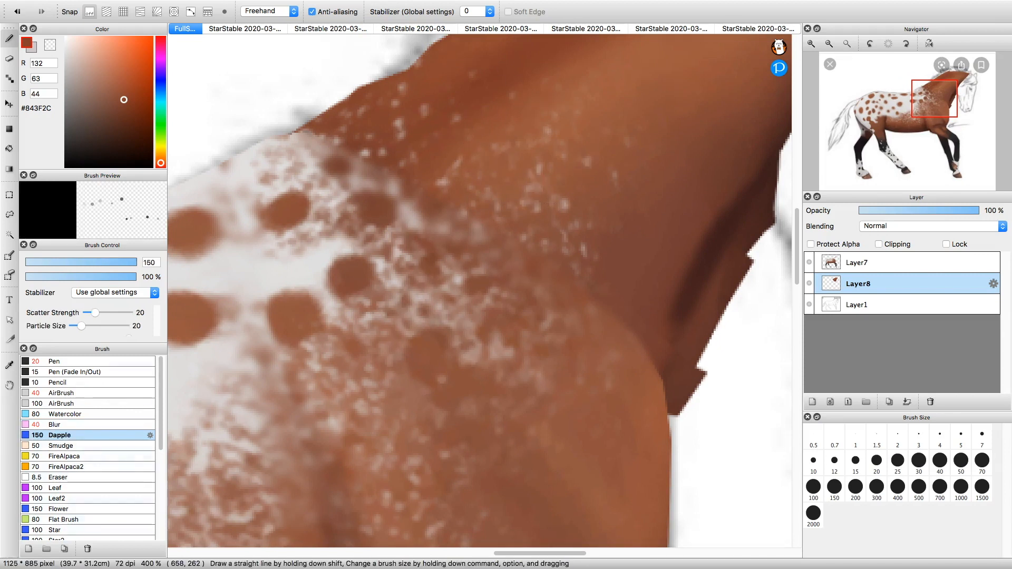
click(855, 461)
alt+click(306, 263)
drag(469, 200, 399, 174)
Speckle the shoulder area on Layer7 with the Dapple brush at sizes 40 and 25, sampling #AE877B and #DEDCDB.
click(864, 262)
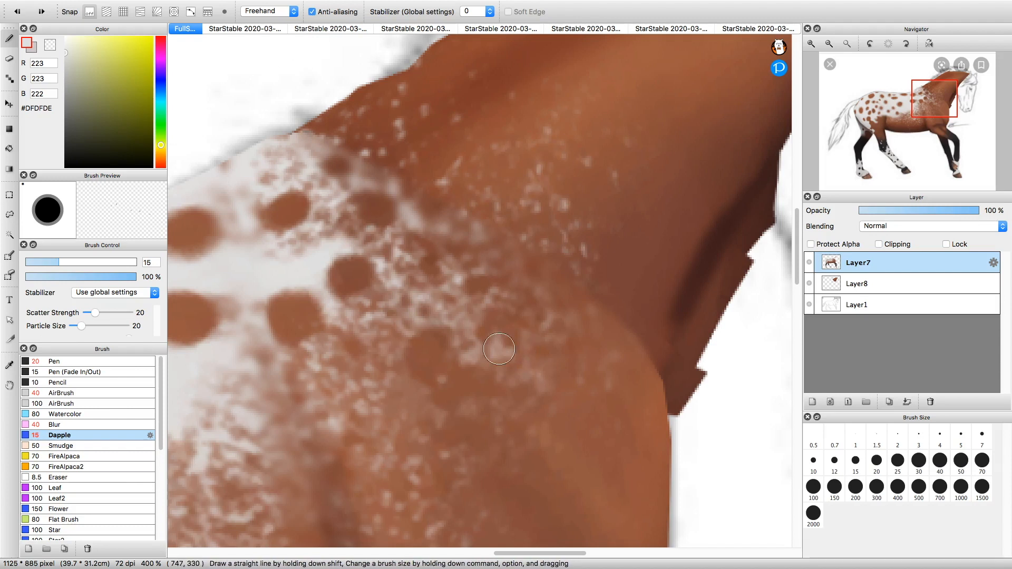
alt+click(498, 352)
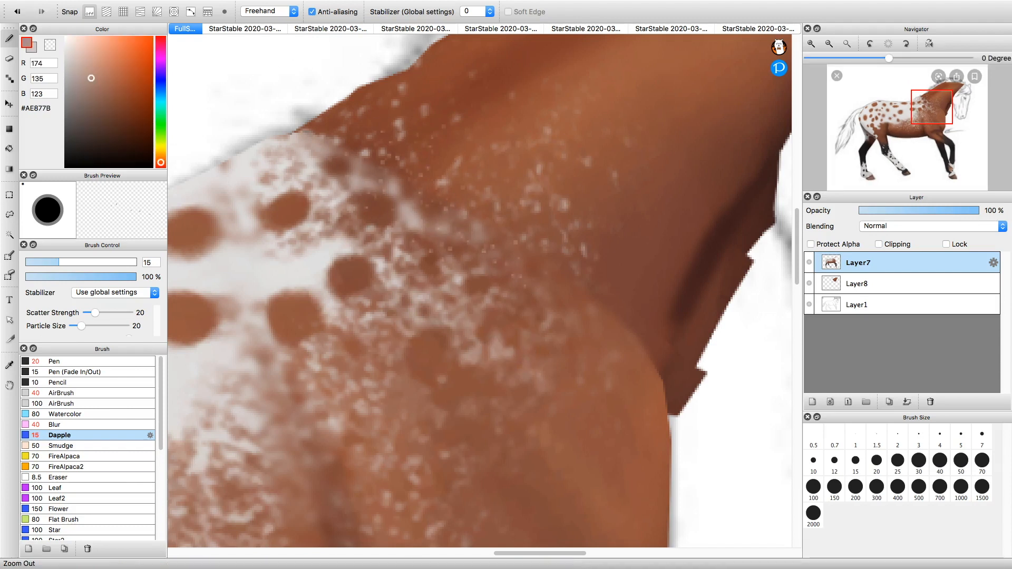
key(super+minus)
click(939, 461)
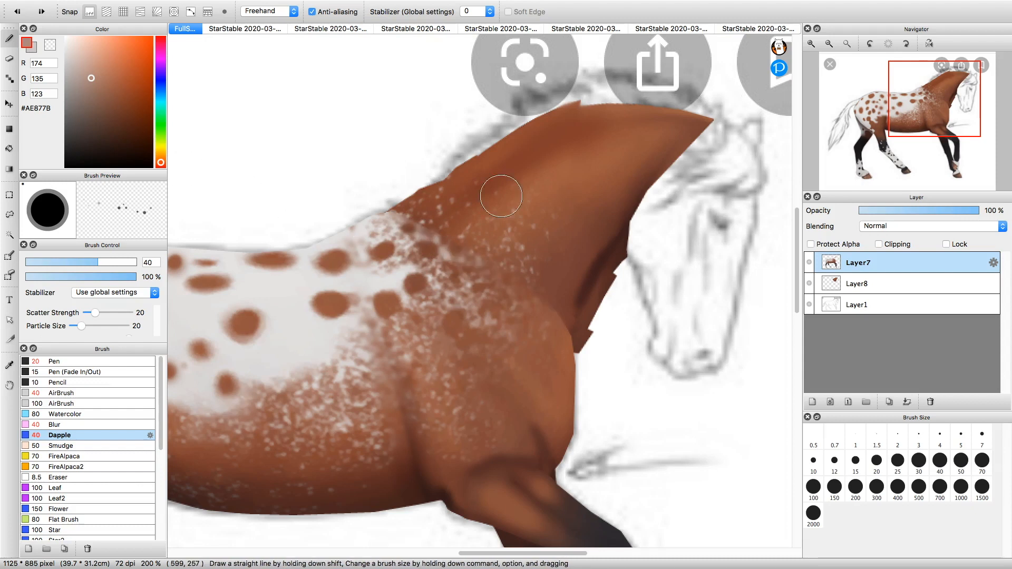
click(897, 460)
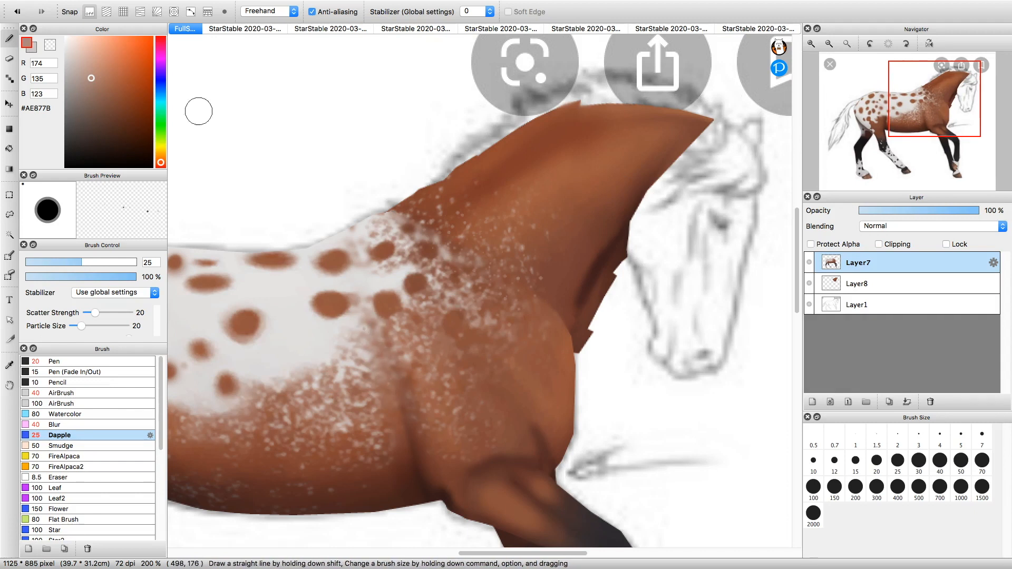
drag(400, 413, 413, 400)
right_click(337, 321)
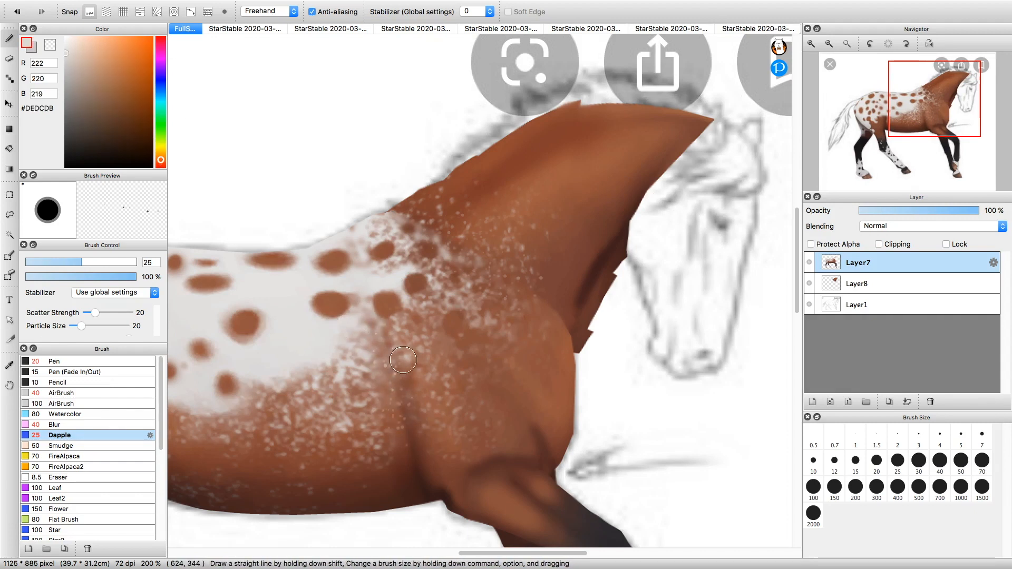
Repaint the faded spots on the horse's hindquarters with the Pen at size 20 in brown #94553F.
key(super+minus)
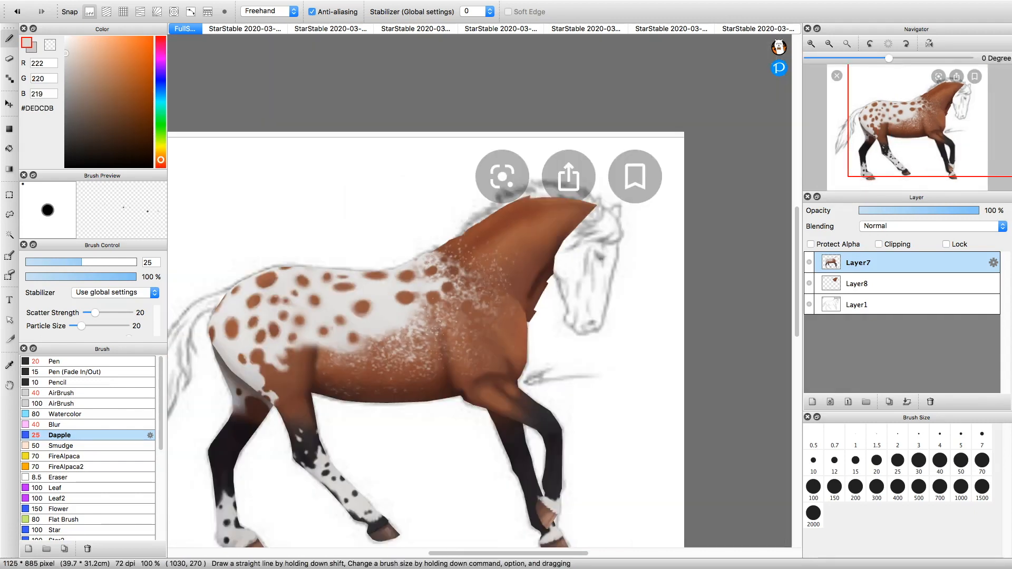
scroll(259, 351, up, 2)
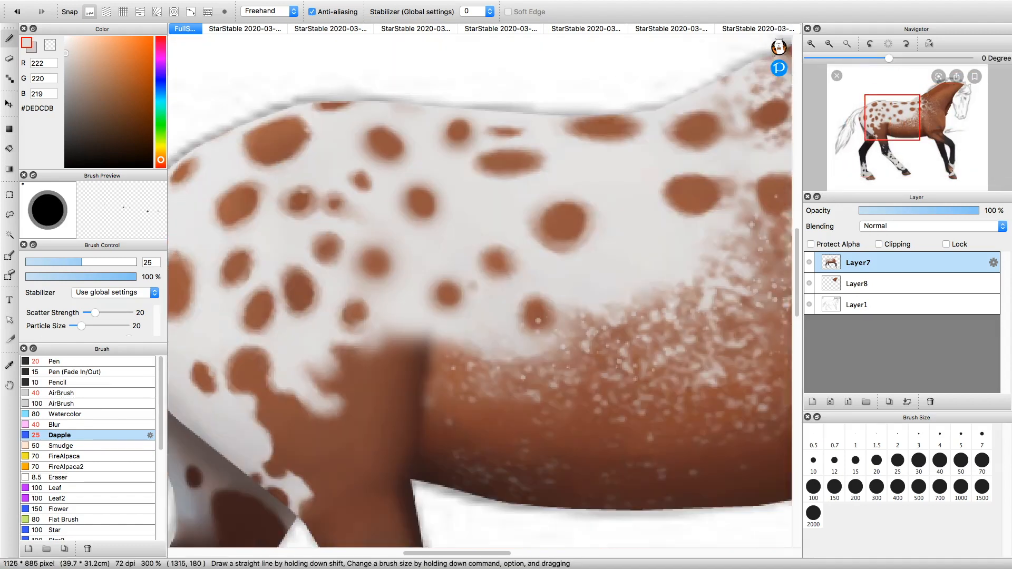
drag(259, 351, 270, 325)
click(79, 361)
right_click(574, 193)
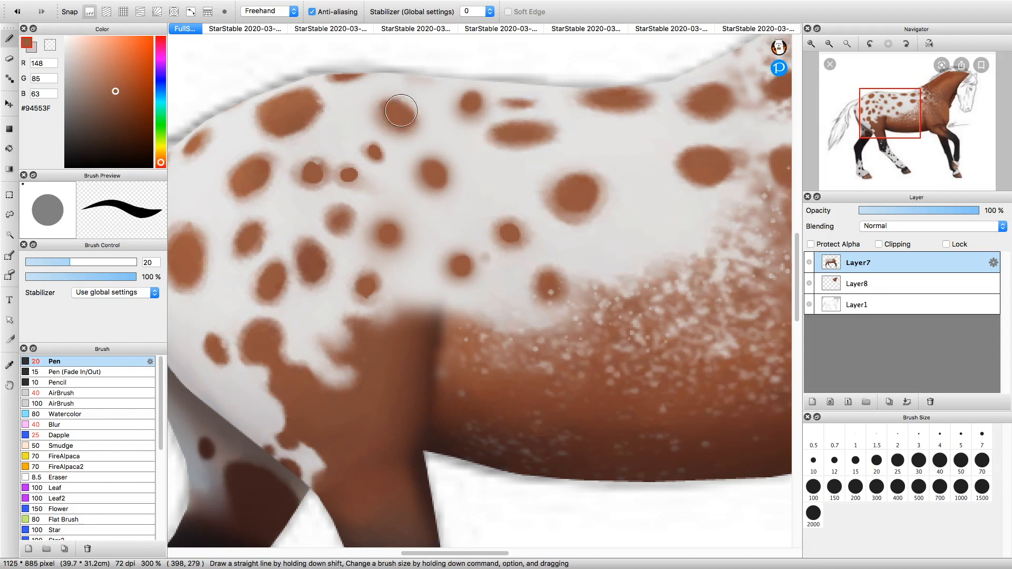
Soften the edges of the repainted coat spots with the Blur brush at size 15.
click(79, 425)
click(856, 462)
drag(347, 164, 342, 180)
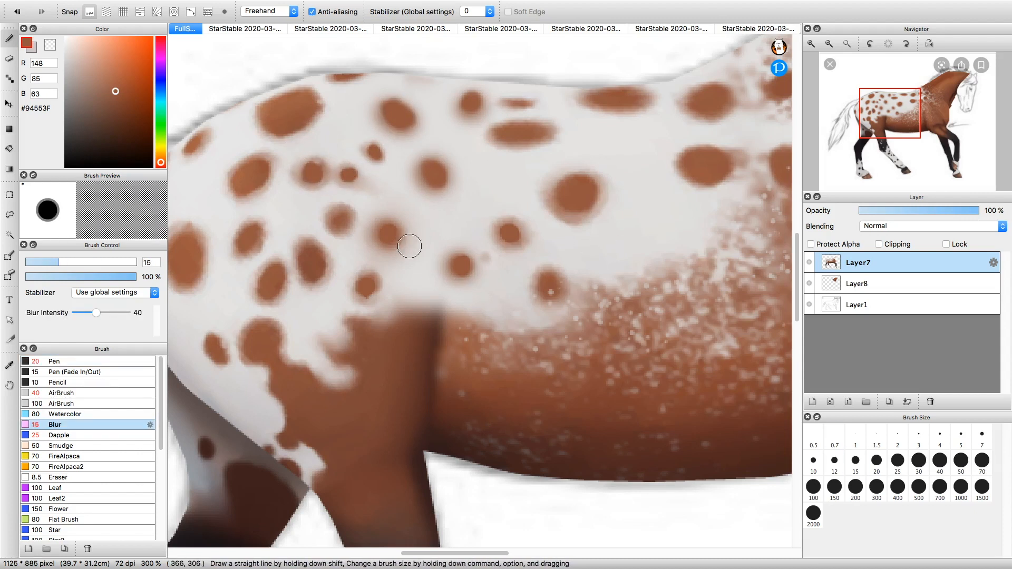
Smooth the dark shading along the throat edge of the neck on Layer8 with the Blur brush at size 15.
key(super+0)
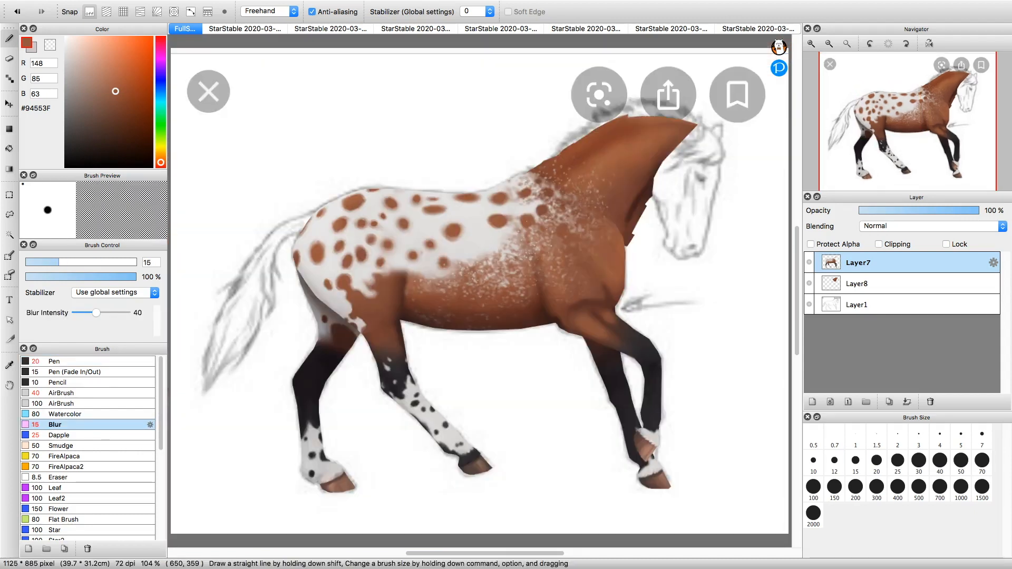
scroll(913, 125, up, 3)
drag(914, 125, 946, 99)
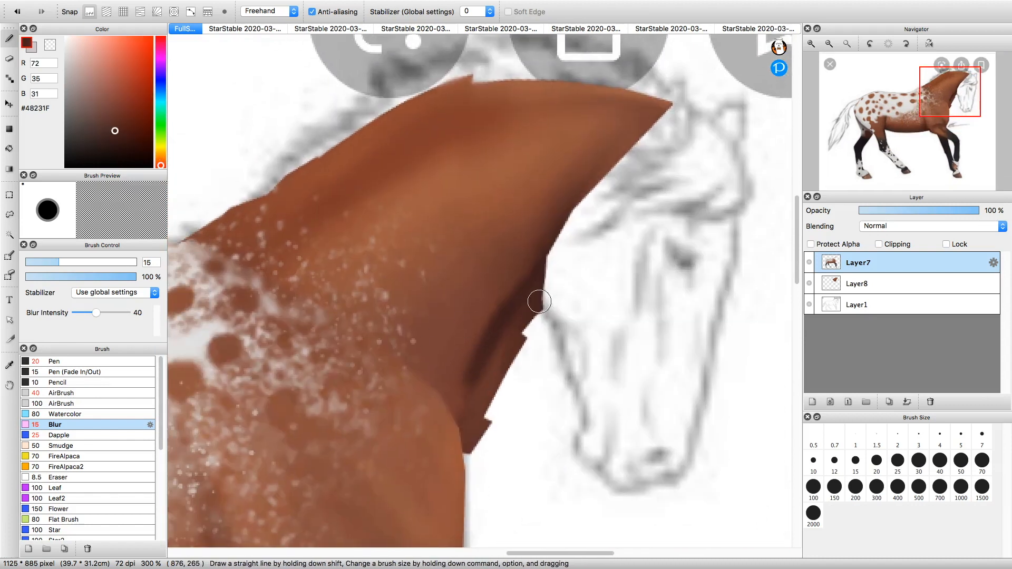
click(891, 263)
click(891, 283)
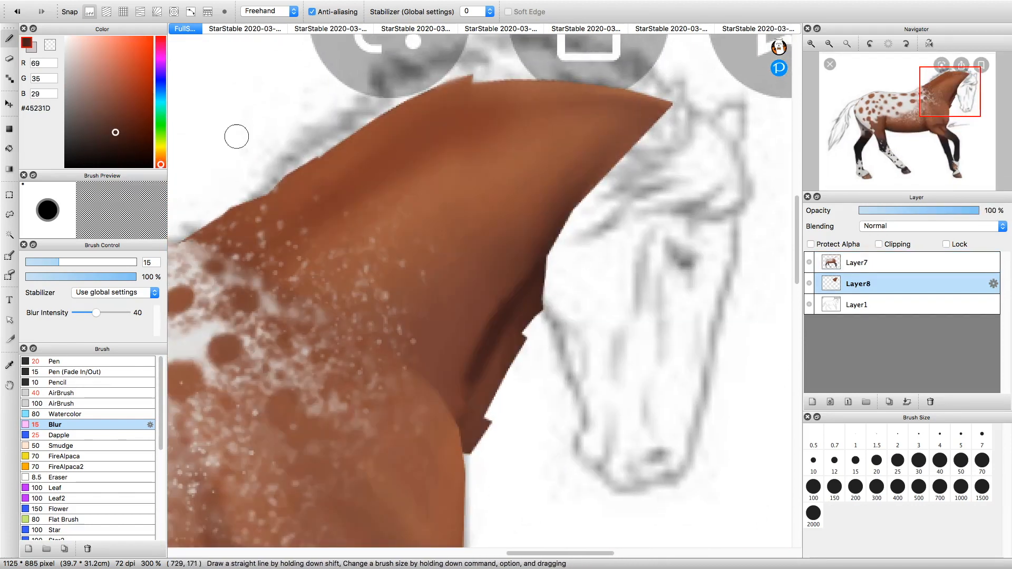
Trim Layer8's neck to the sketched throat and crest with a polygon selection, fading the layer and hiding Layer7 only while tracing.
drag(977, 210, 932, 211)
click(809, 262)
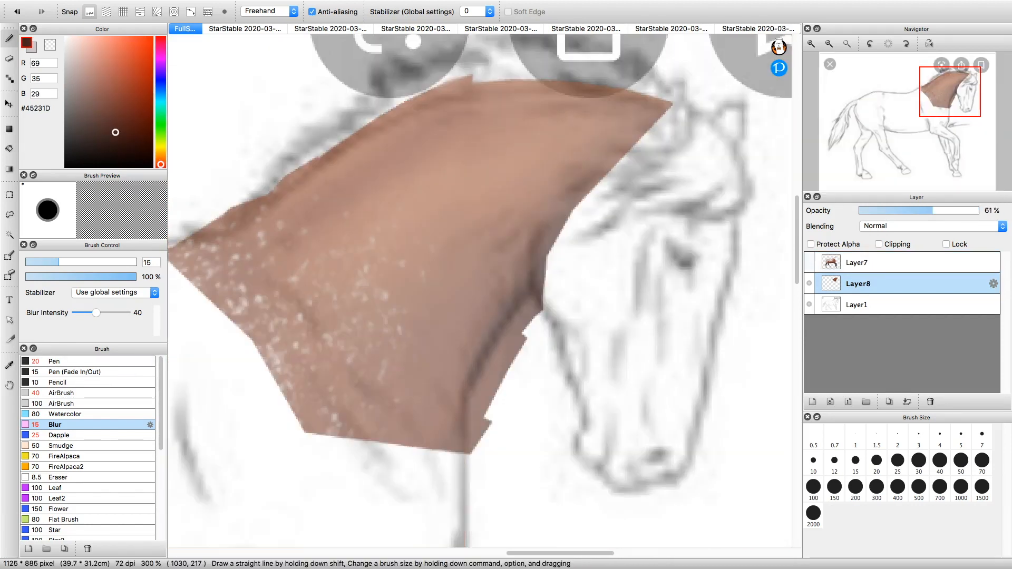
key(m)
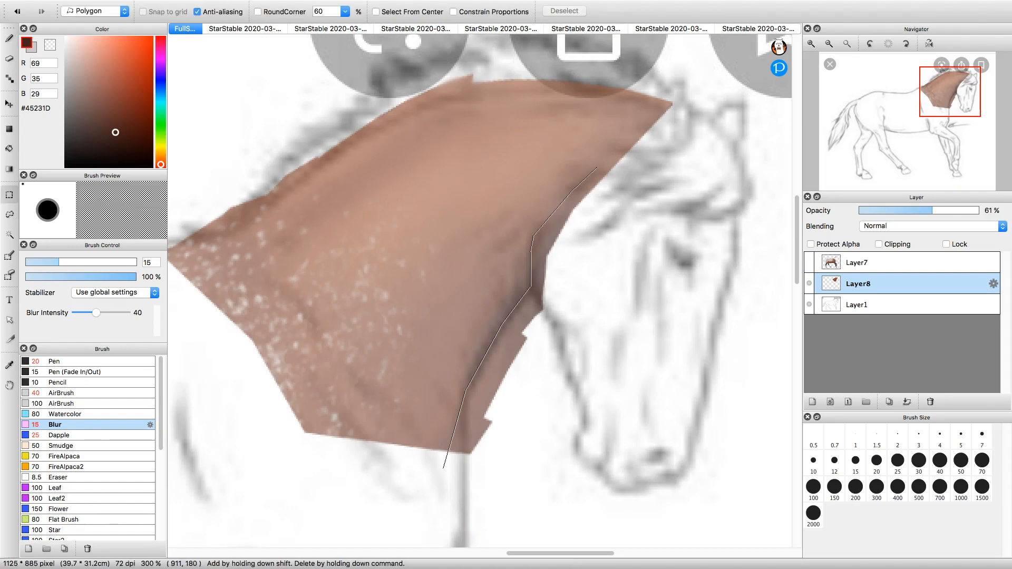
click(667, 108)
click(895, 211)
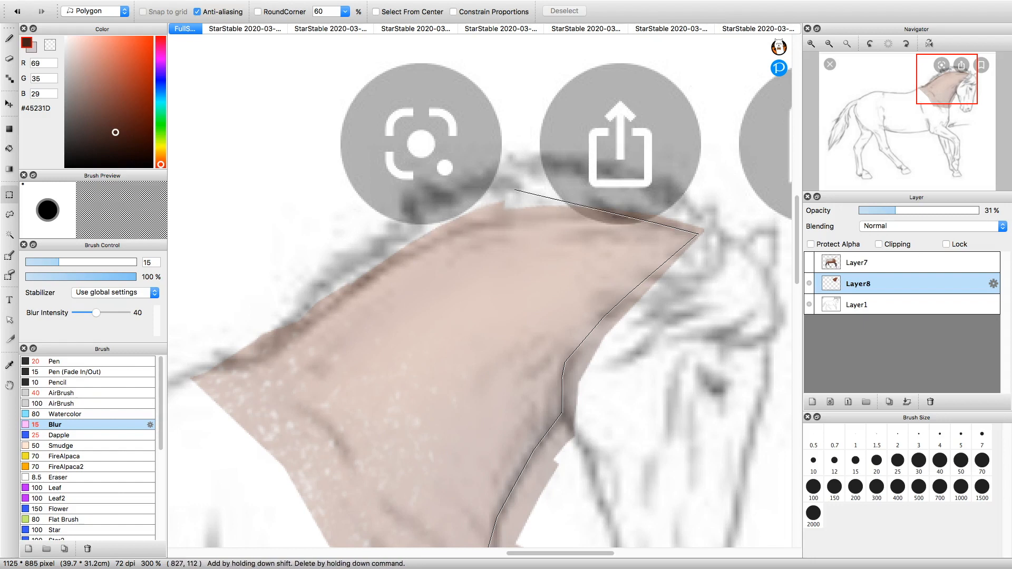
click(188, 377)
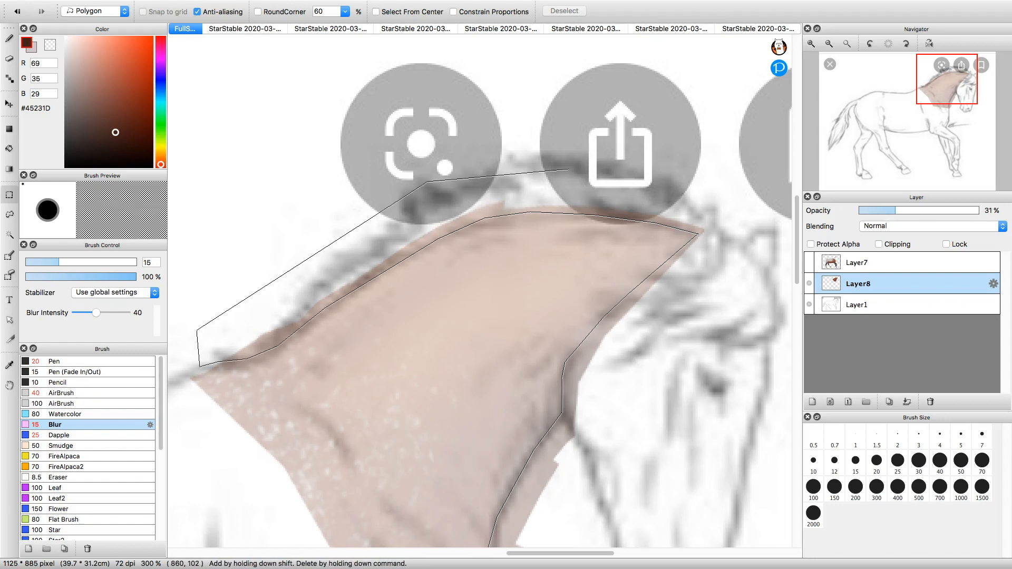
click(760, 174)
double_click(698, 232)
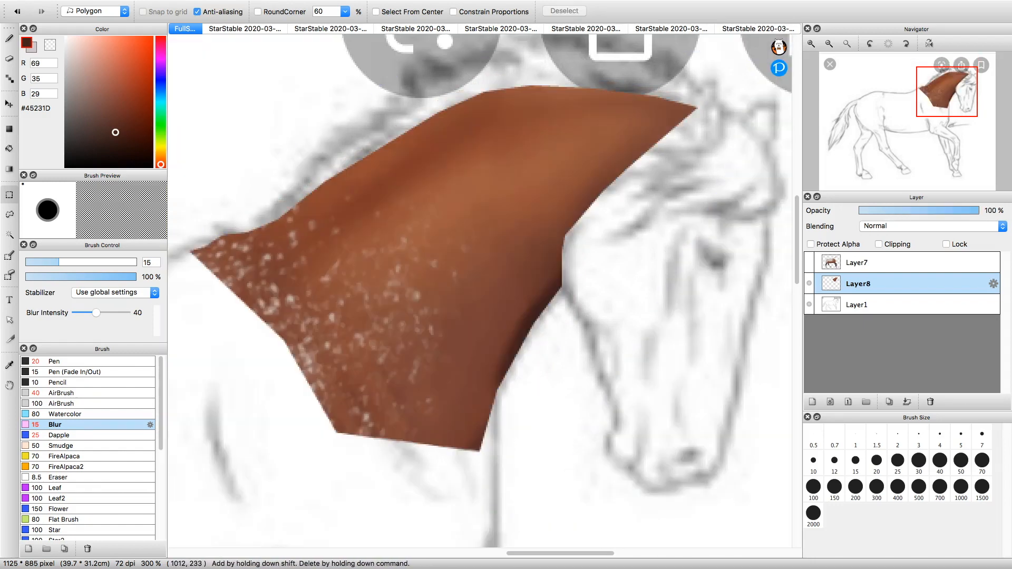
click(809, 262)
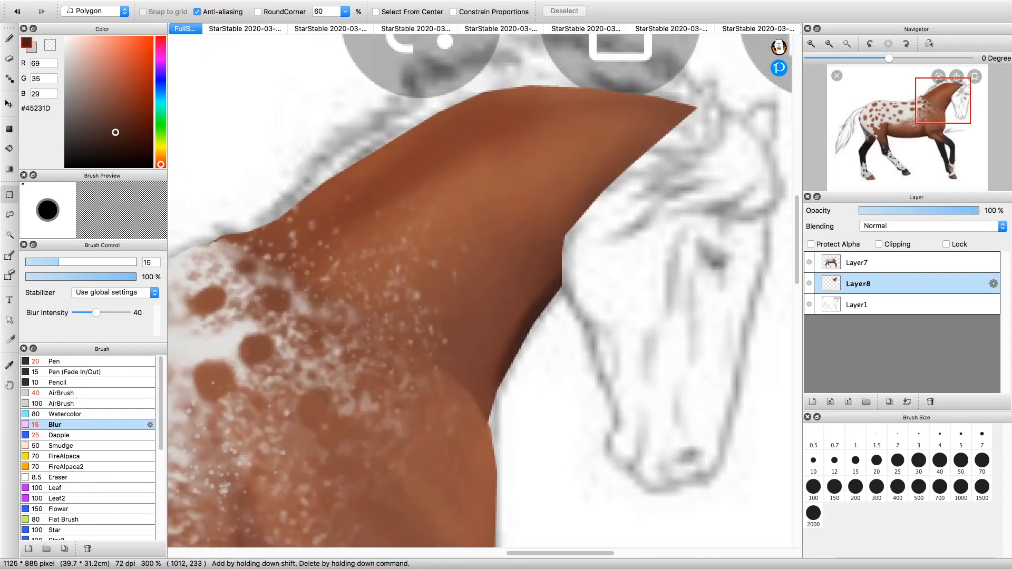
Isolate Layer8, select its neck shape with the Magic Wand at tolerance 137, and show Layer7 again.
click(809, 305)
click(809, 262)
click(9, 235)
click(482, 403)
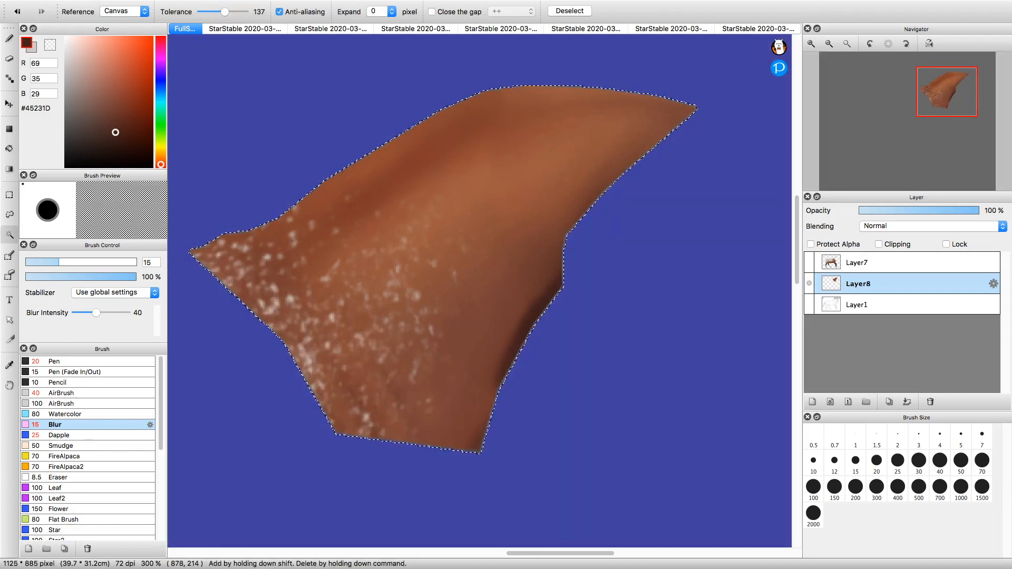
click(810, 263)
click(809, 305)
click(810, 305)
Airbrush the selected neck's throat edge at size 15 and merge Layer7 and the neck into one layer.
click(115, 119)
click(63, 393)
click(9, 39)
drag(601, 209, 599, 200)
right_click(503, 358)
mouse_move(505, 358)
mouse_down()
mouse_move(579, 222)
mouse_move(491, 389)
mouse_move(465, 384)
mouse_move(485, 411)
mouse_move(601, 197)
mouse_up()
click(119, 135)
click(9, 214)
click(200, 163)
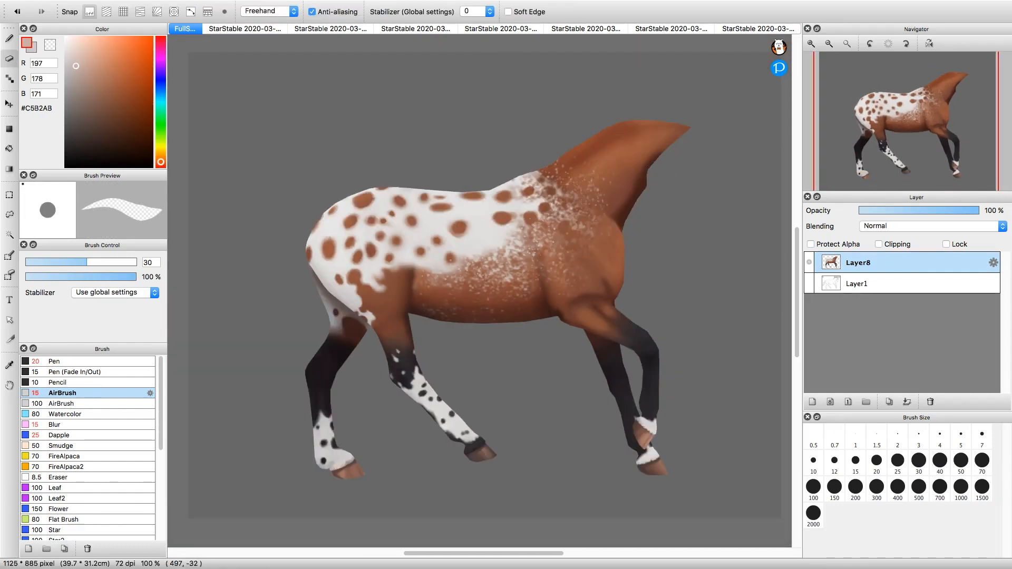
Cut out the horse's head from the close-up profile screenshot and paste it, mirrored, into the full-horse drawing above Layer8.
click(245, 29)
click(331, 29)
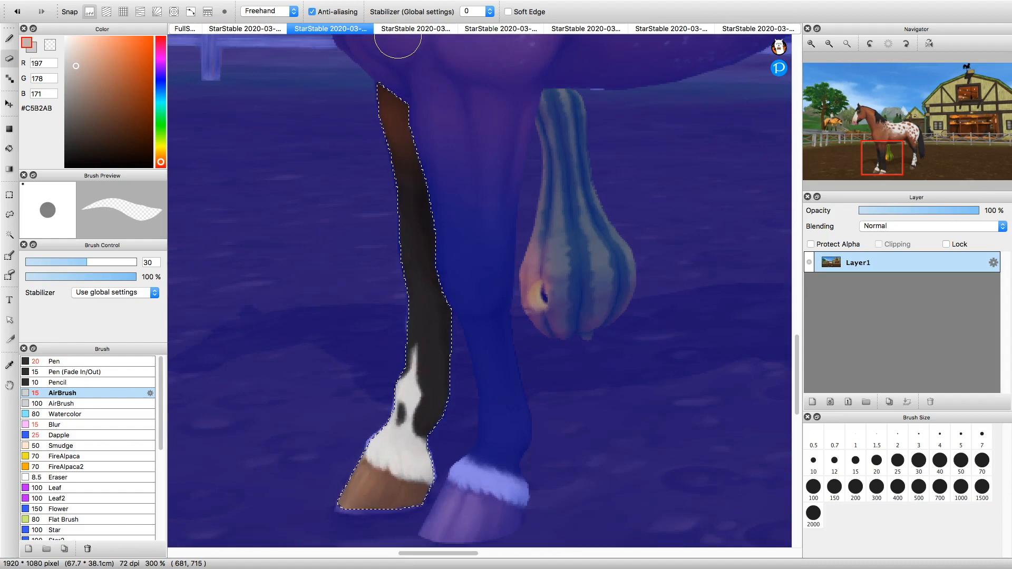
click(416, 29)
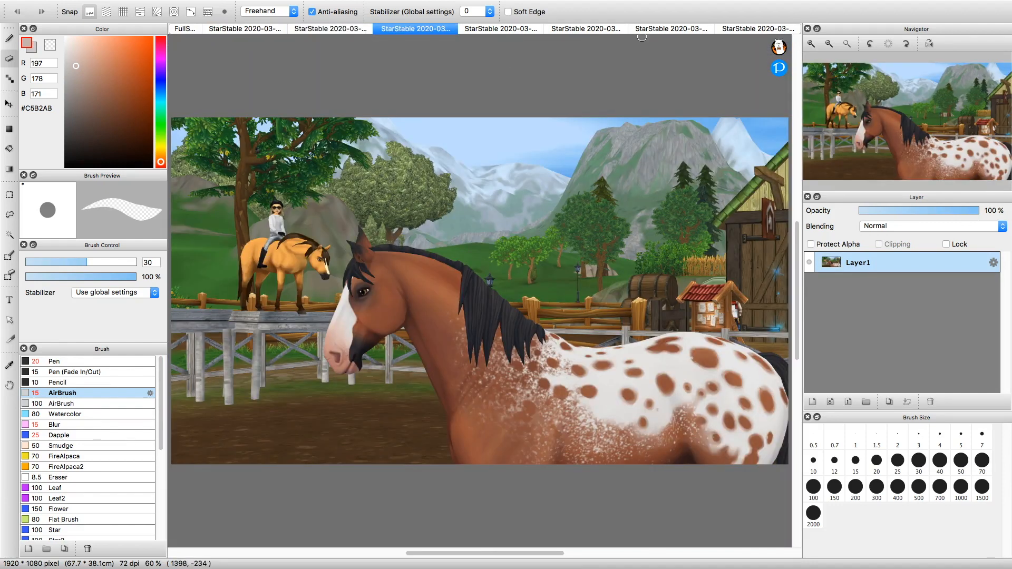
click(642, 29)
click(453, 31)
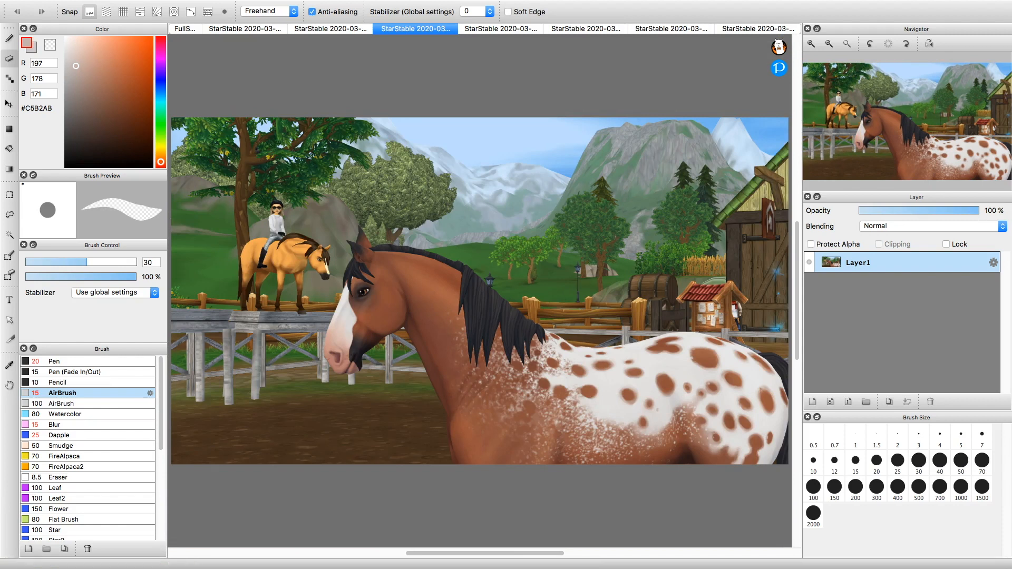
click(9, 195)
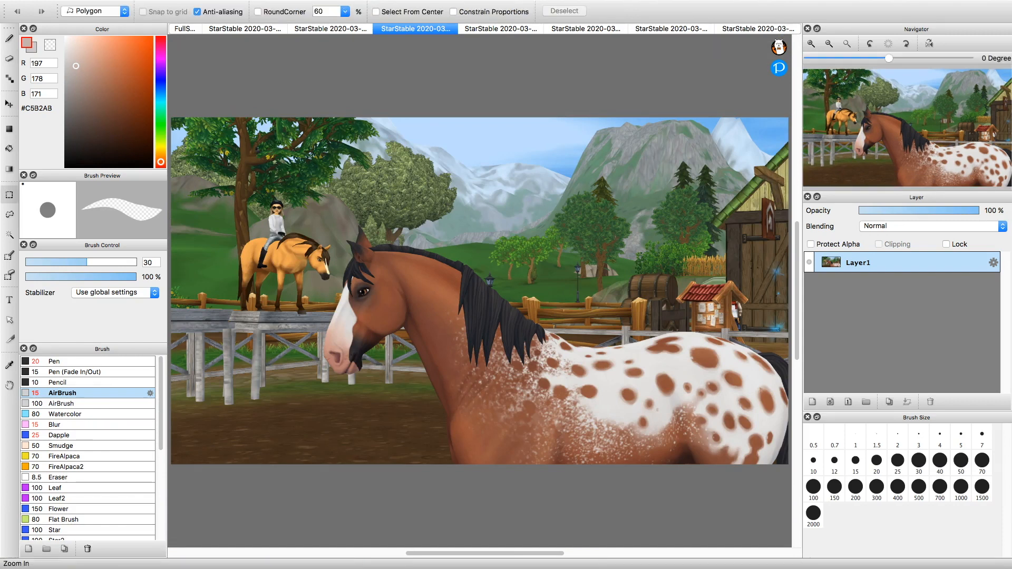
click(811, 43)
click(812, 44)
click(811, 44)
drag(892, 133, 872, 134)
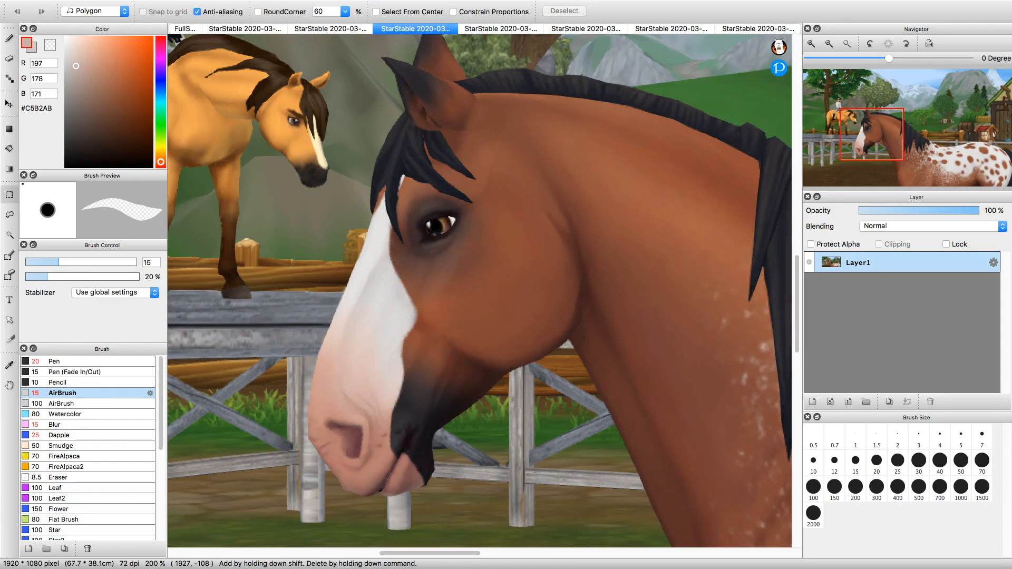
mouse_move(538, 158)
mouse_down()
mouse_move(580, 258)
mouse_move(579, 330)
mouse_move(433, 433)
mouse_move(428, 480)
mouse_move(390, 496)
mouse_move(345, 490)
mouse_move(320, 354)
mouse_move(374, 213)
mouse_move(420, 32)
mouse_up()
drag(464, 142, 537, 222)
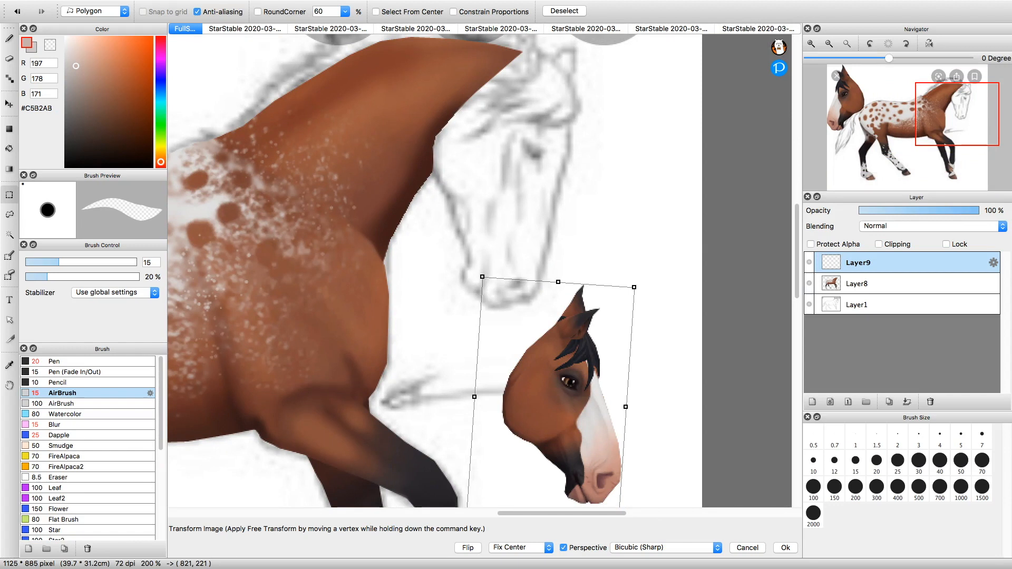
Rotate, scale and move the pasted head so that it fits over the sketched head in front of the neck.
drag(382, 337, 350, 189)
drag(510, 392, 448, 374)
drag(490, 296, 466, 212)
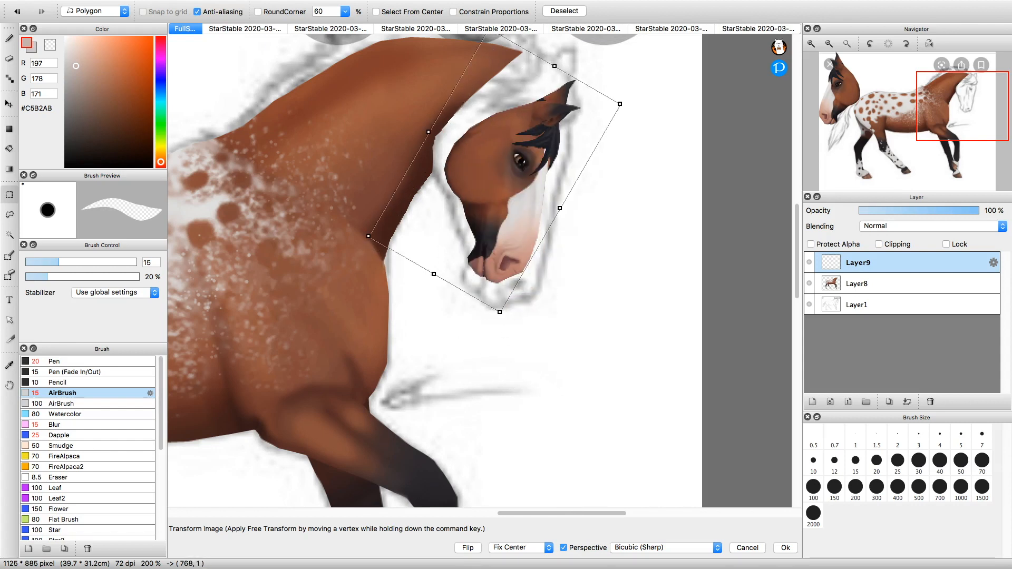
drag(500, 312, 501, 352)
drag(493, 221, 489, 208)
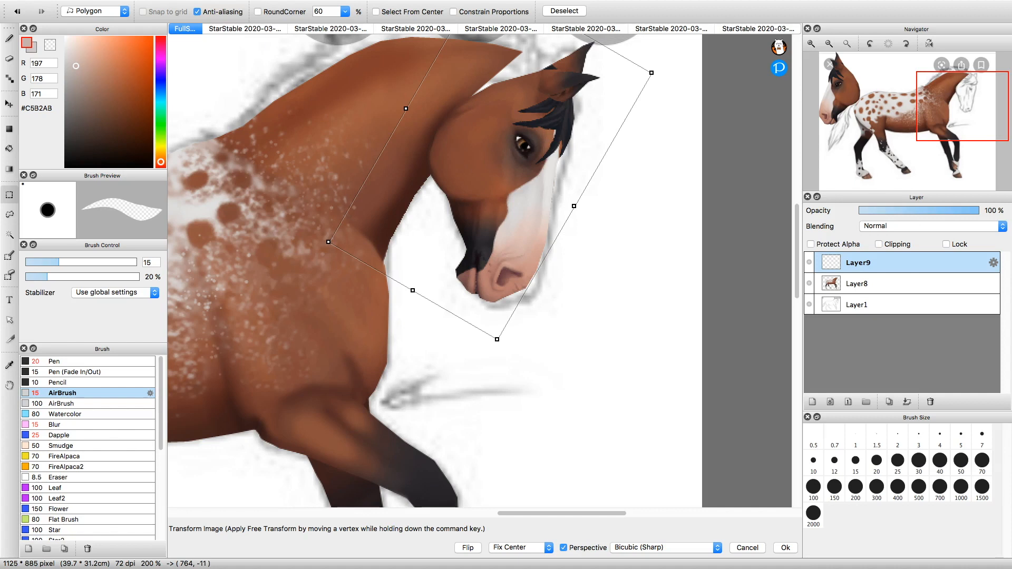
click(829, 44)
click(830, 43)
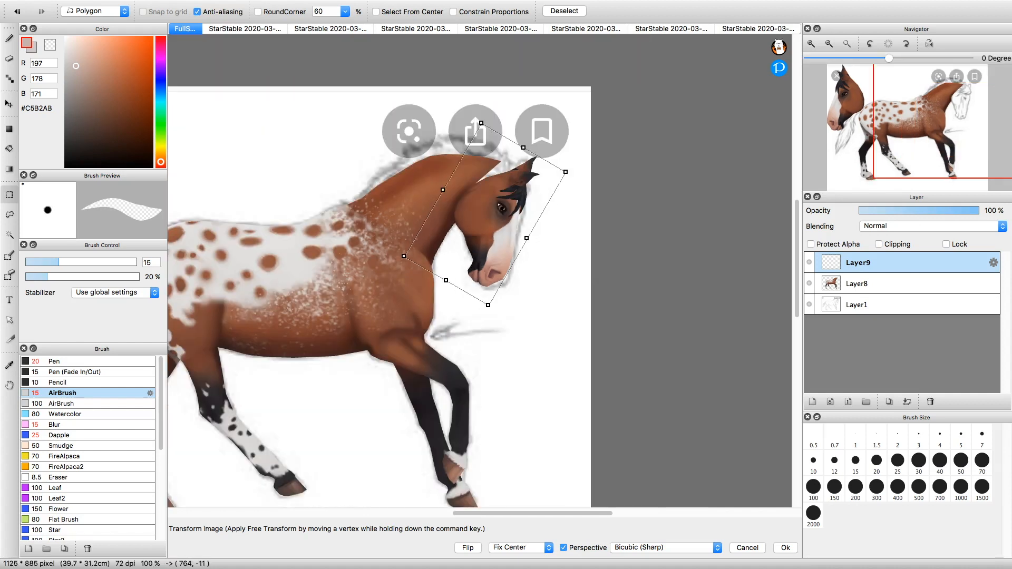
Fine-tune the head's tilt and position against the sketch, apply the transform, and hide Layer1.
drag(572, 168, 553, 143)
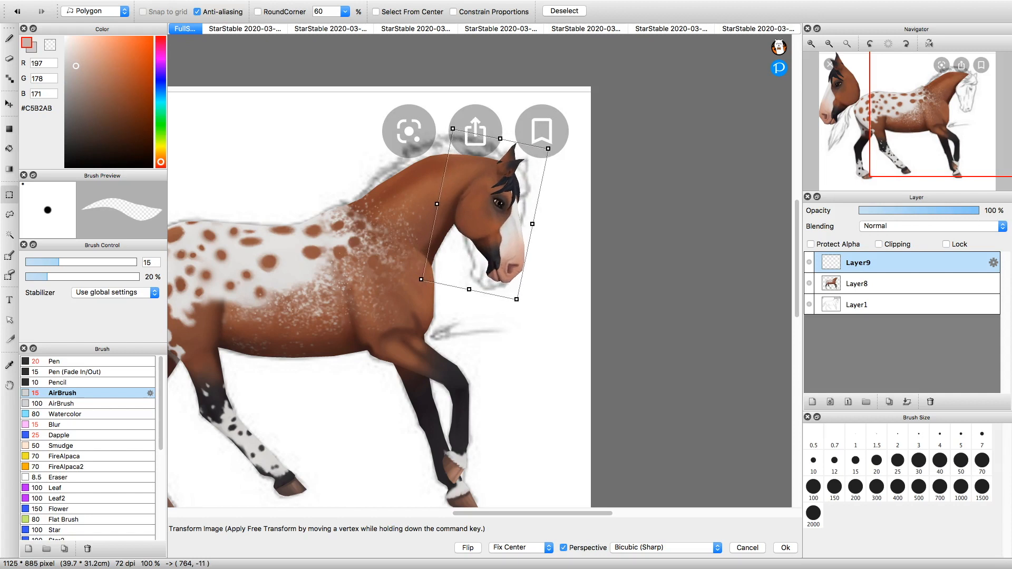
drag(898, 134, 910, 129)
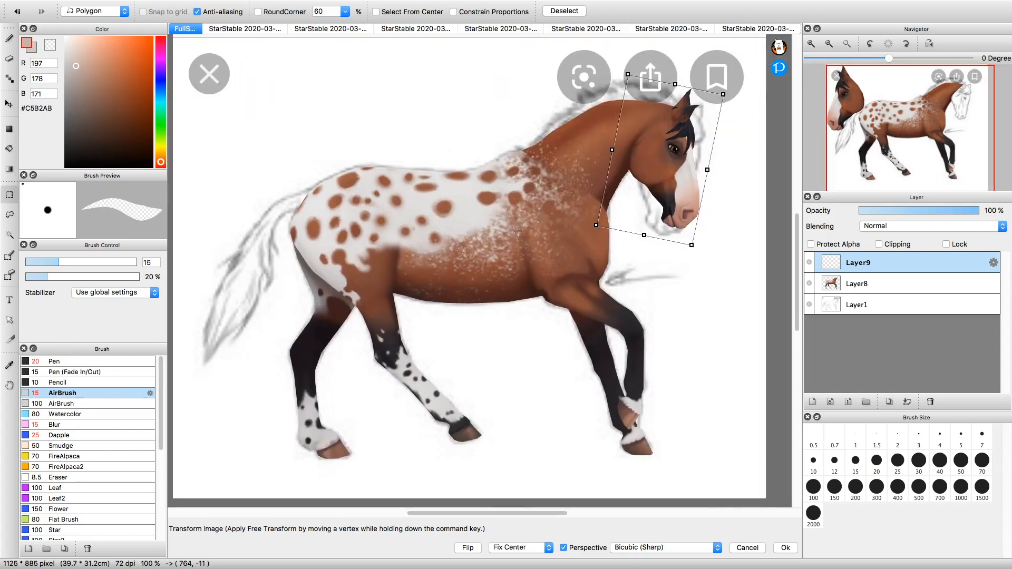
mouse_move(661, 160)
mouse_down()
mouse_move(697, 153)
mouse_move(664, 163)
mouse_up()
drag(649, 67, 672, 62)
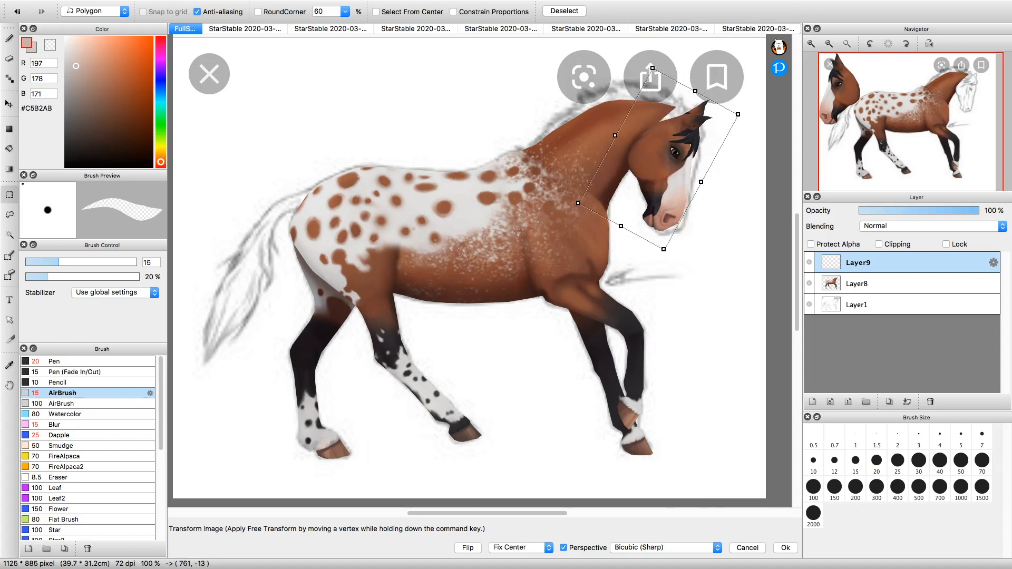
drag(658, 158, 659, 160)
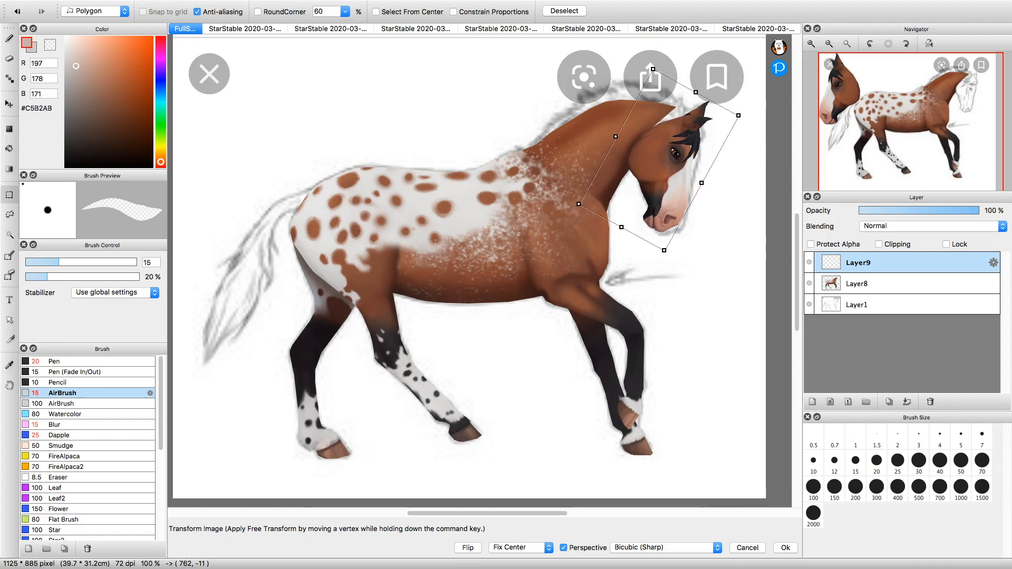
click(785, 549)
key(super+d)
click(809, 305)
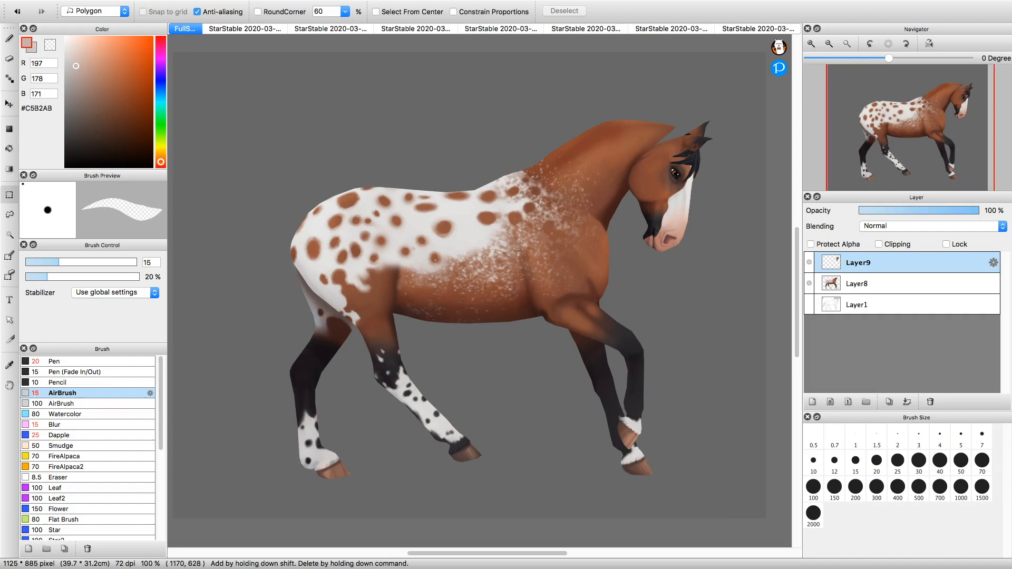
Fill the gap between the crest and the ears on Layer8 with the AirBrush at size 25 in sampled brown #95563D.
click(812, 44)
drag(929, 122, 949, 103)
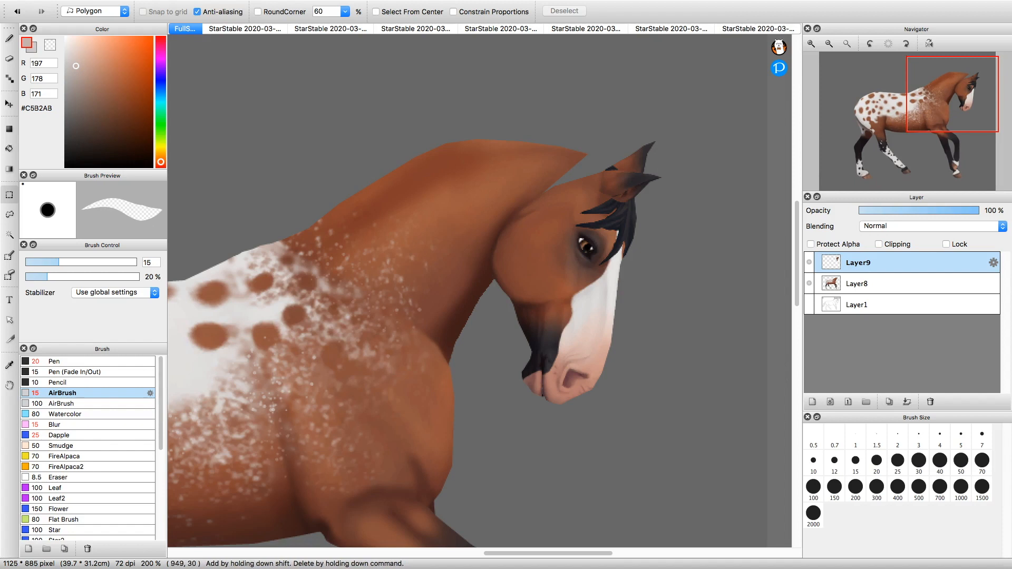
click(811, 44)
drag(922, 106, 960, 90)
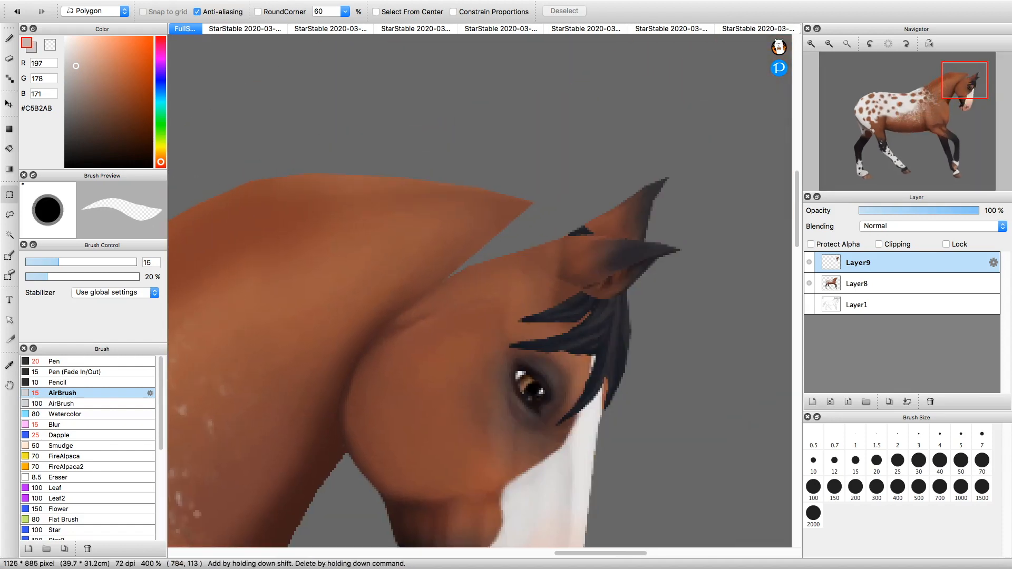
key(b)
right_click(510, 213)
click(859, 283)
drag(451, 262, 563, 238)
right_click(448, 232)
click(897, 460)
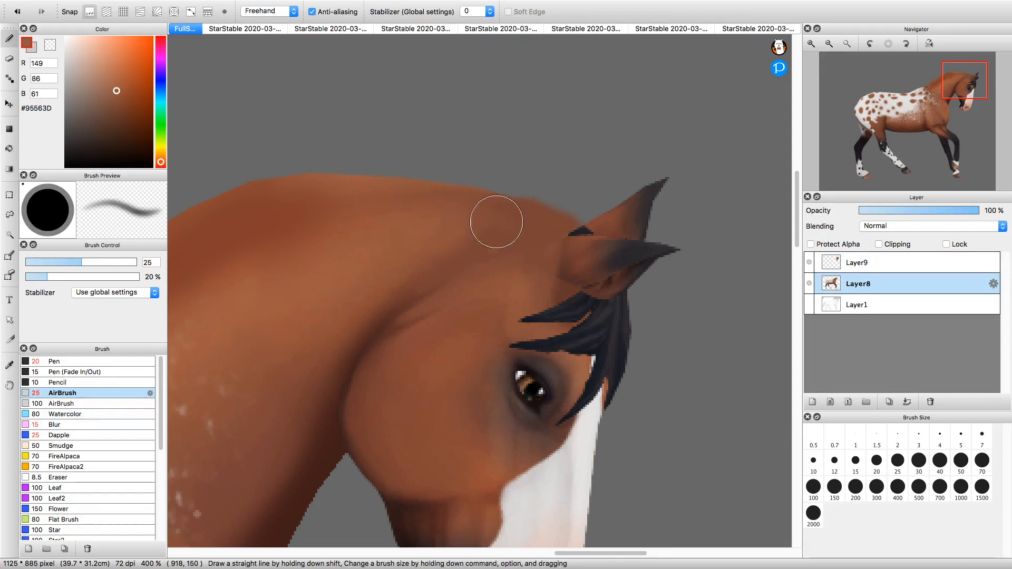
drag(495, 221, 538, 232)
Check the join between head and neck against the whole body and show the pose sketch on Layer1 again.
click(9, 59)
click(829, 43)
drag(965, 81, 918, 128)
double_click(829, 44)
click(811, 44)
click(9, 195)
click(9, 58)
click(829, 44)
click(829, 44)
click(810, 304)
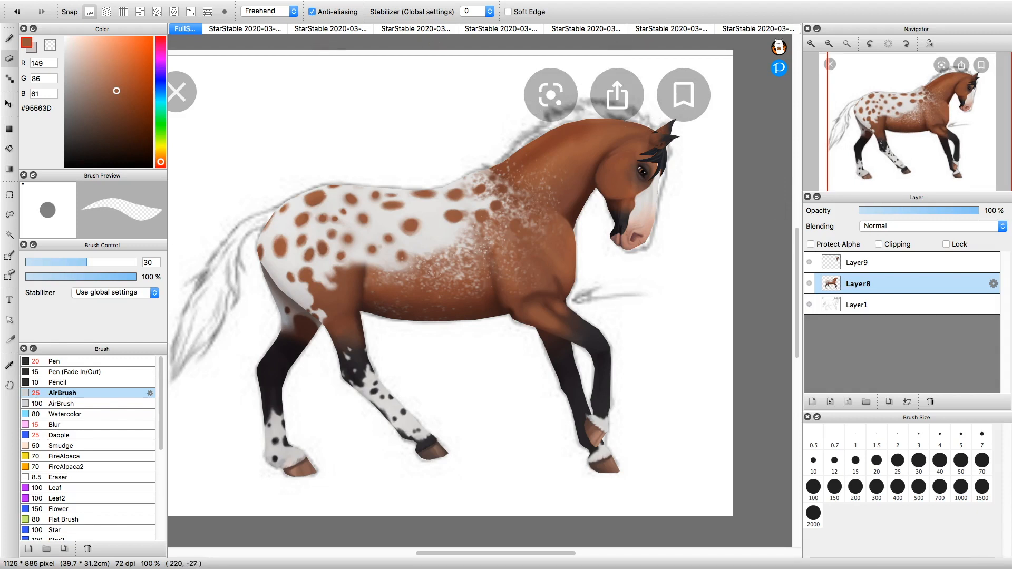
Open the side-view screenshot with the full black tail and clear the old hind leg selection.
click(331, 28)
click(268, 28)
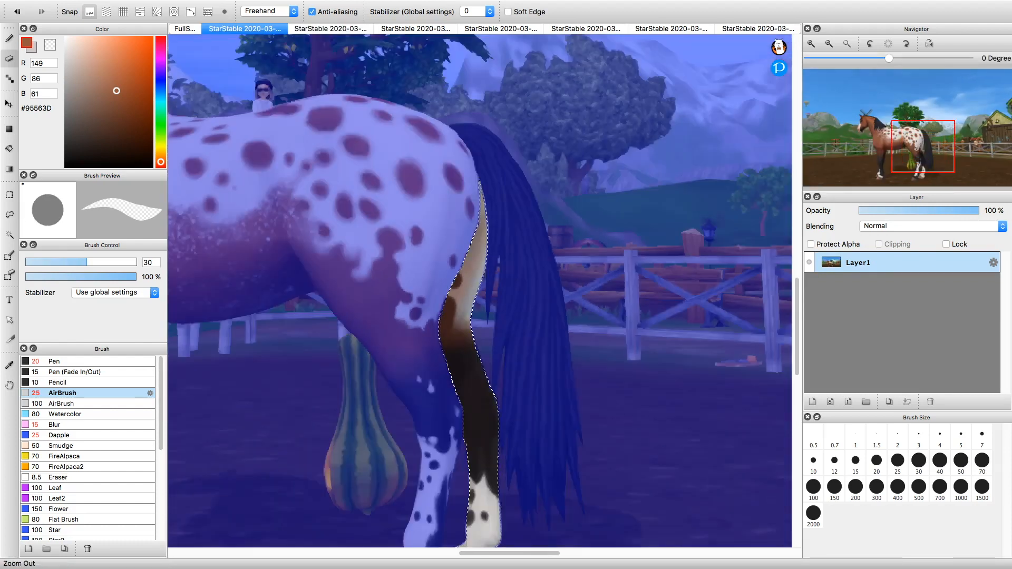
click(829, 44)
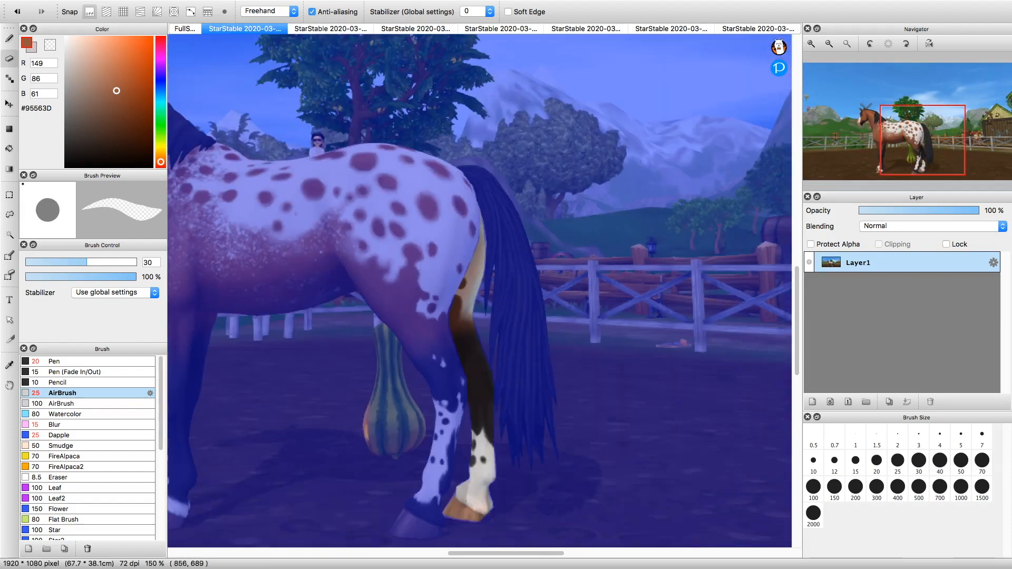
click(9, 195)
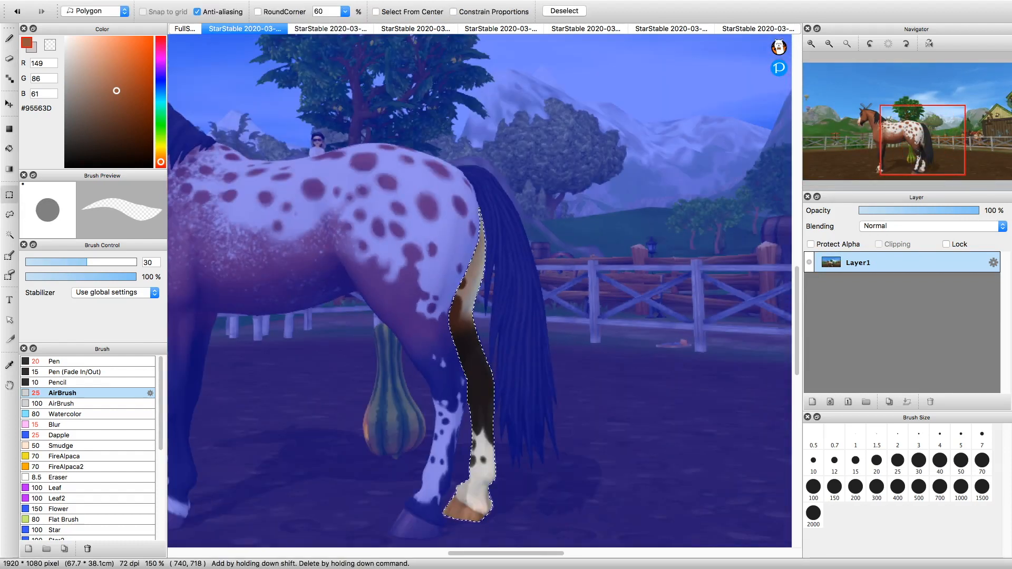
click(196, 304)
double_click(203, 309)
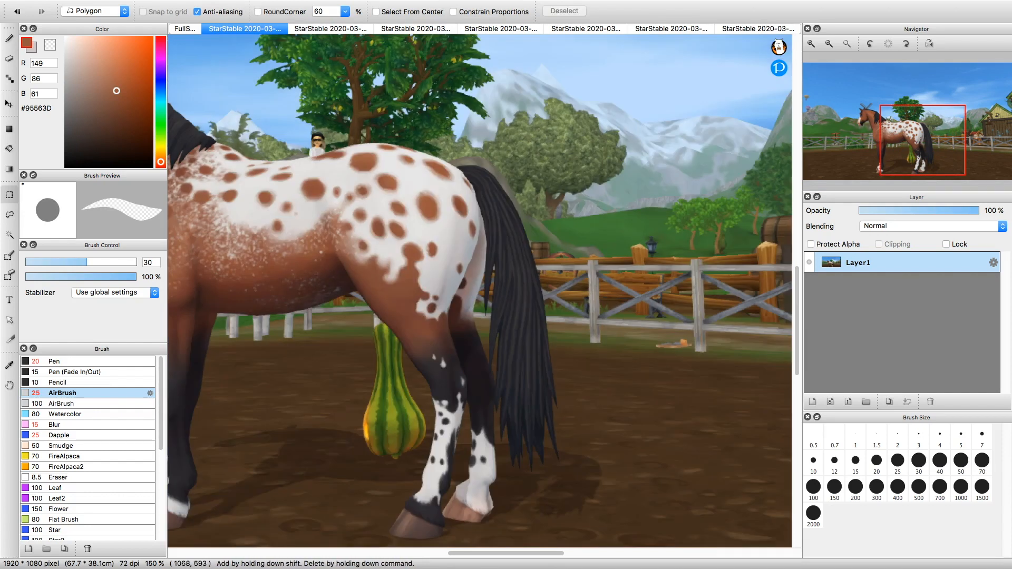
Outline the long main section of the black tail with a closed polygon selection, leaving out the ragged tips.
click(464, 168)
click(491, 180)
click(521, 228)
click(531, 272)
click(546, 358)
click(543, 415)
click(508, 407)
click(504, 295)
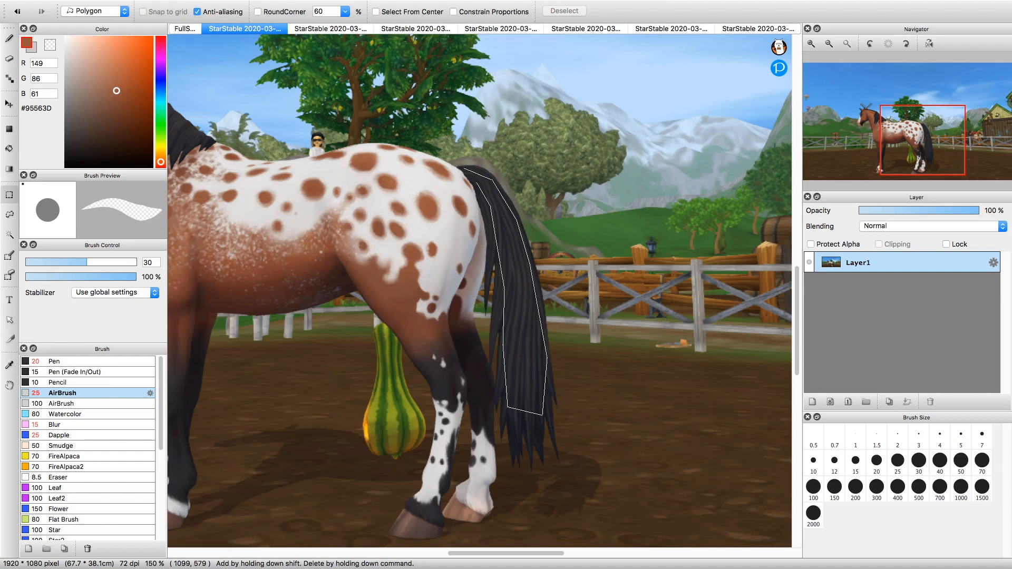
double_click(497, 239)
Paste the copied tail piece into the full-horse drawing as a new layer directly above Layer8.
click(105, 6)
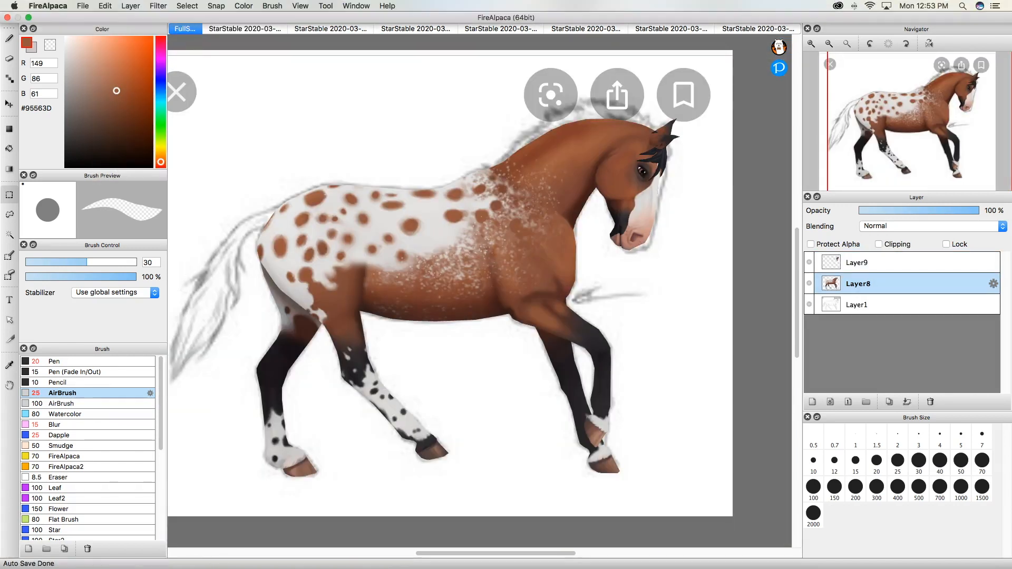
click(83, 6)
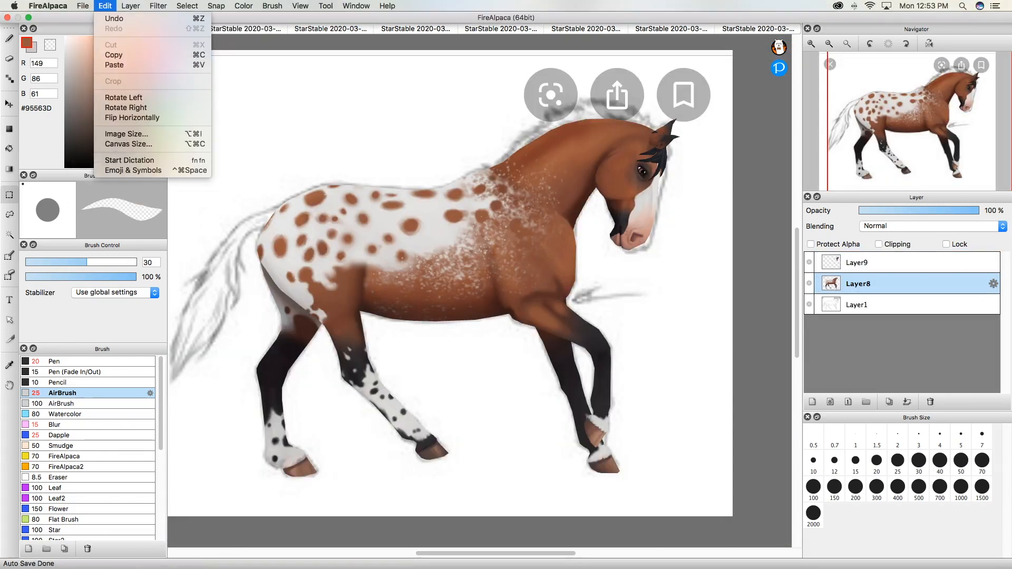
click(119, 66)
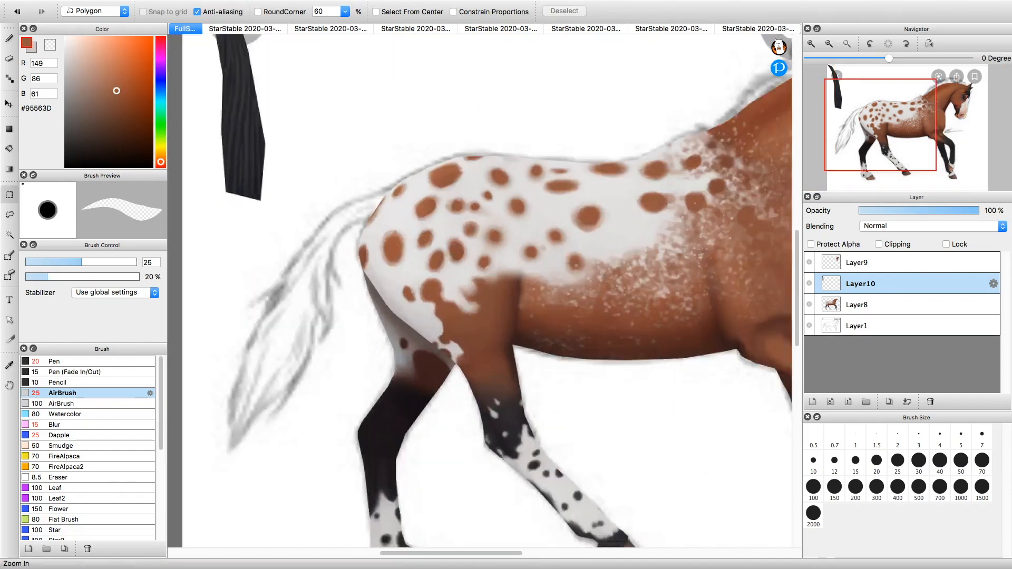
scroll(480, 290, up, 3)
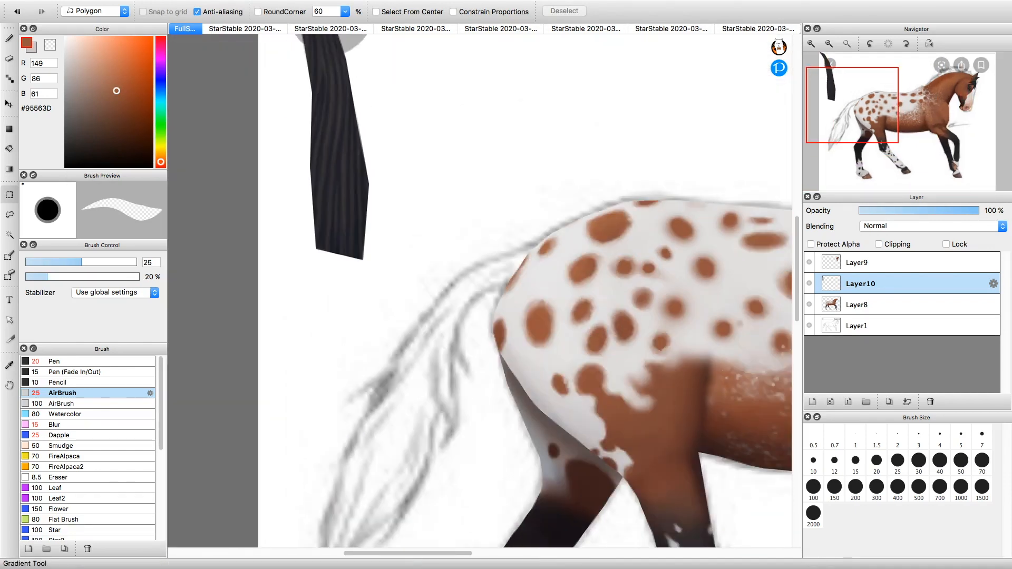
Move the pasted black tail piece down beside the sketched tail, keeping it clear of the horse.
click(9, 105)
drag(169, 159, 186, 243)
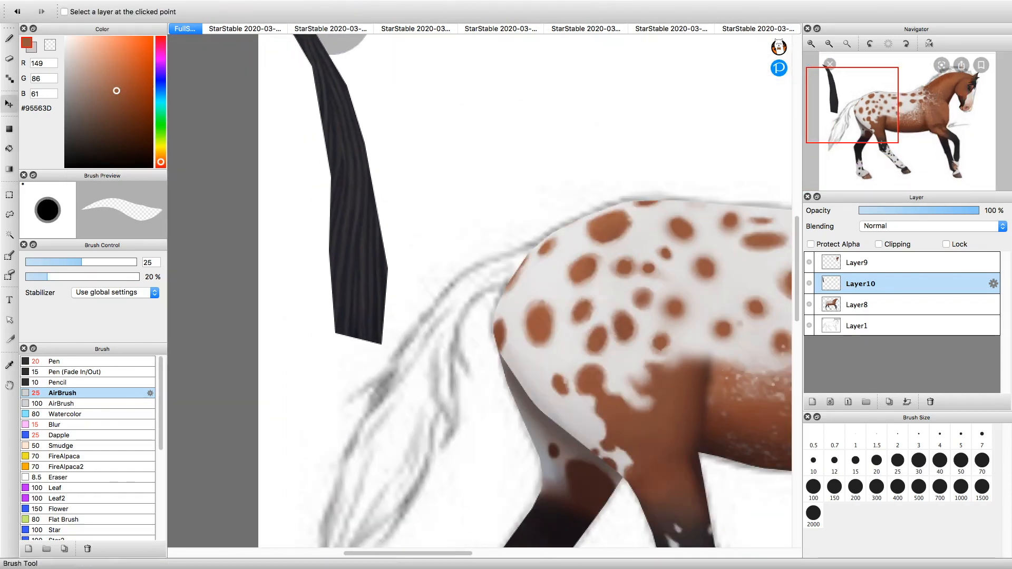
Start a polygon selection along the sketched tail's upper edge from the rump, taking back the misplaced points at the first strands.
key(m)
click(492, 309)
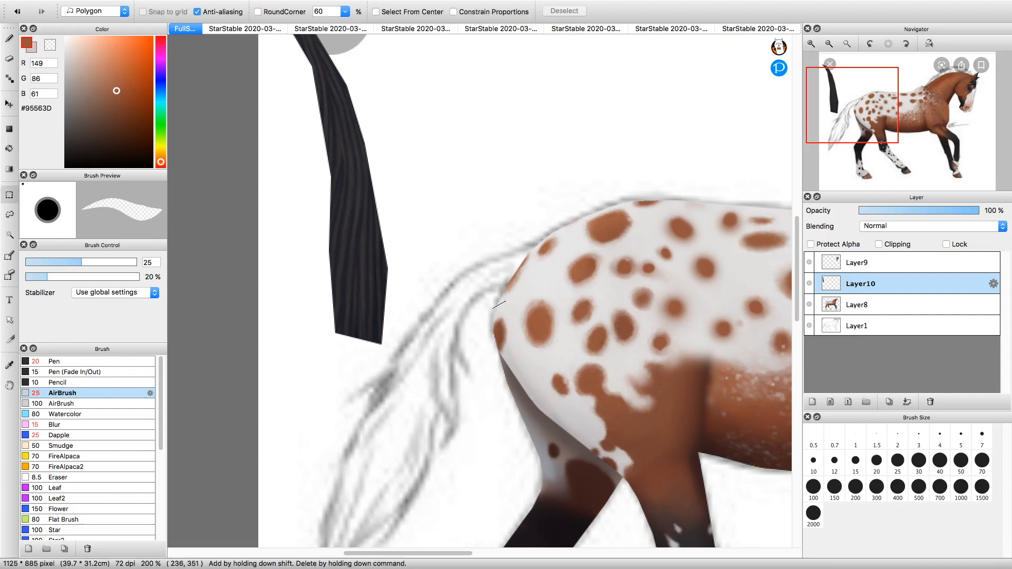
scroll(525, 291, down, 5)
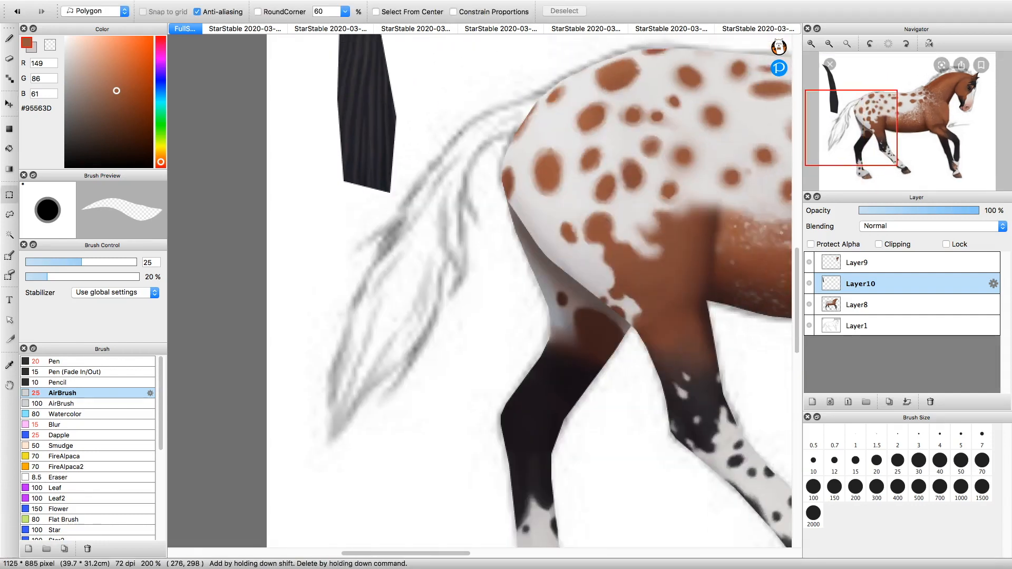
click(481, 119)
click(432, 167)
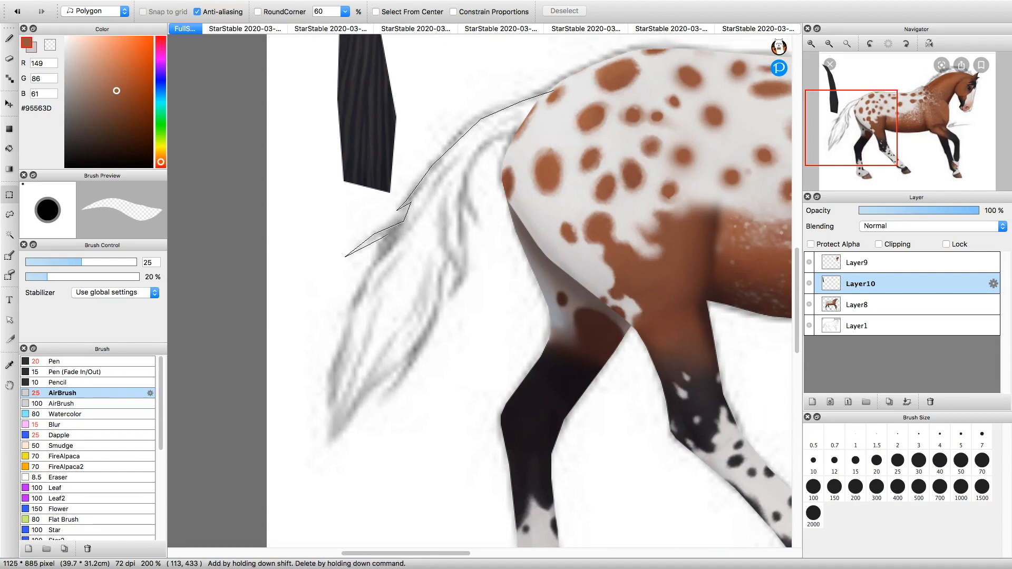
key(super+z)
key(super+z)
key(super+z)
key(super+z)
key(super+z)
key(super+z)
key(super+z)
Continue the polygon outline down the tail's outer edge and around its pointed tip, forming jagged hair strands.
click(391, 222)
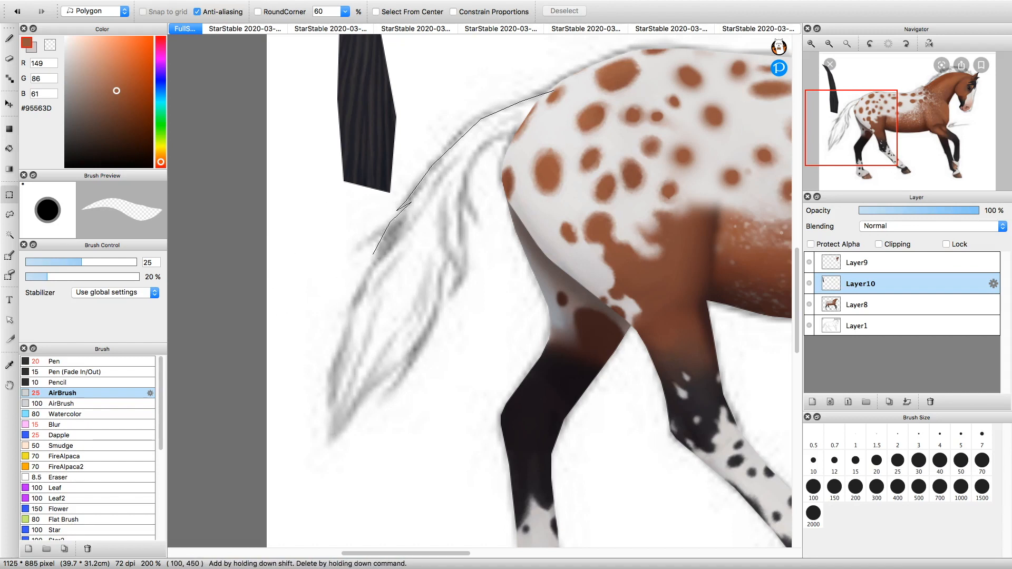
click(396, 235)
click(363, 280)
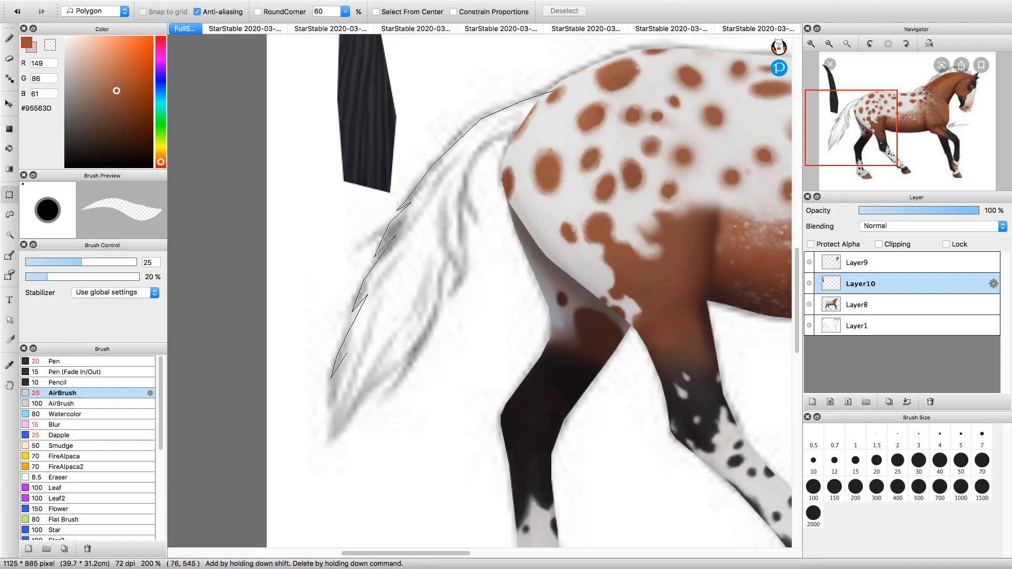
click(330, 440)
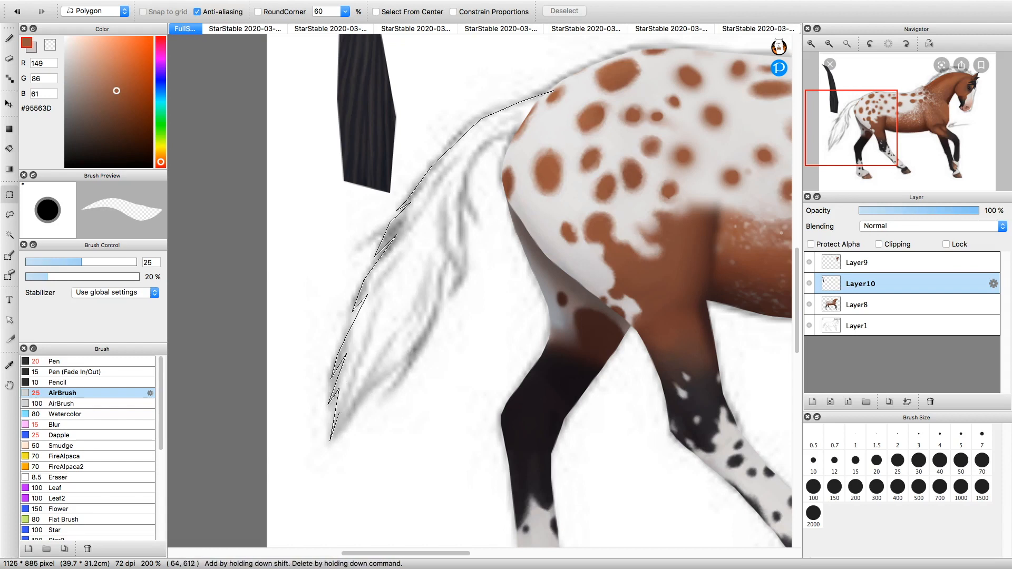
click(345, 398)
click(336, 436)
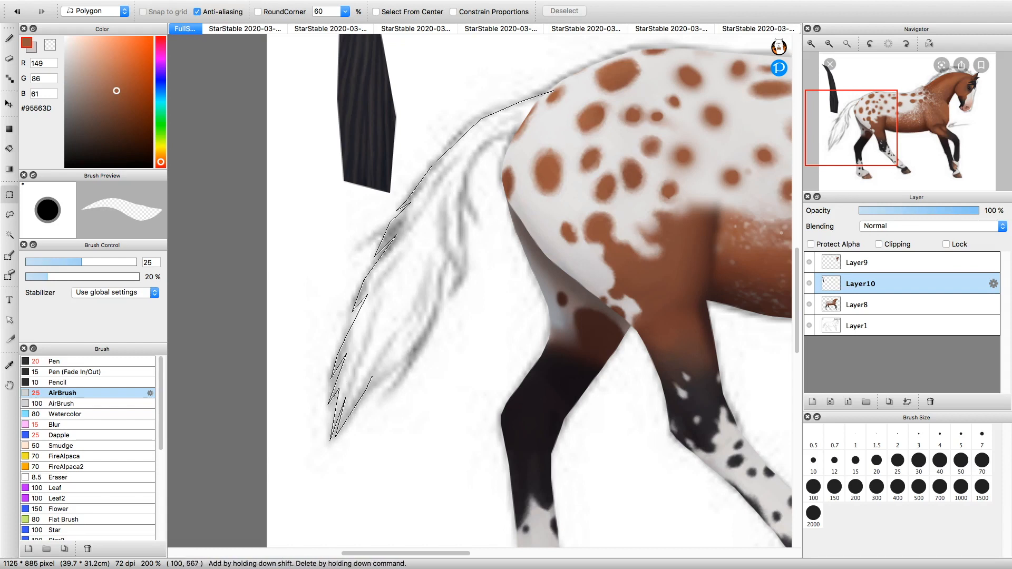
click(410, 354)
click(389, 386)
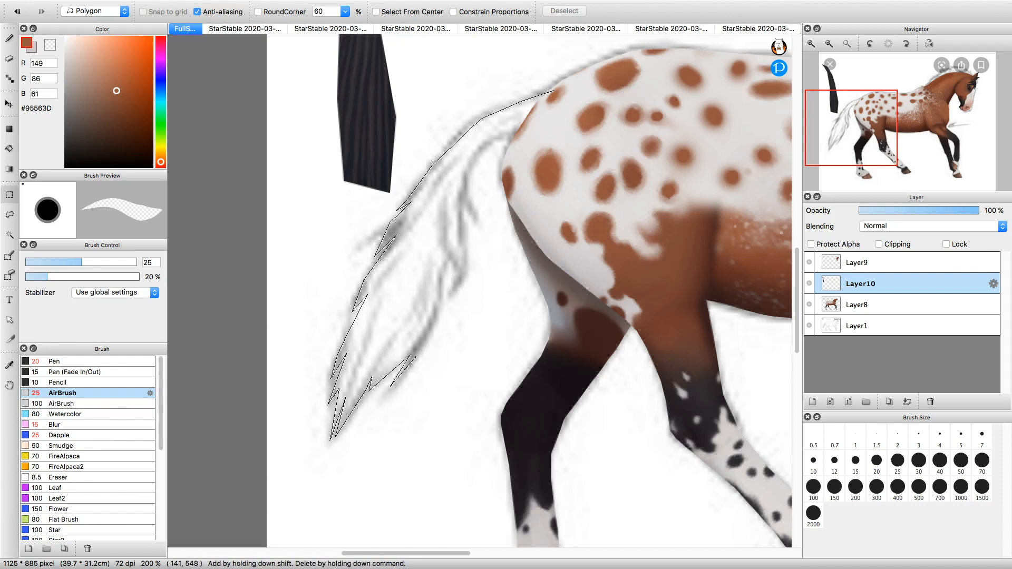
Trace the tail's inner edge with ragged strands back up to the rump and close the polygon selection.
click(432, 328)
click(433, 280)
click(437, 311)
click(440, 274)
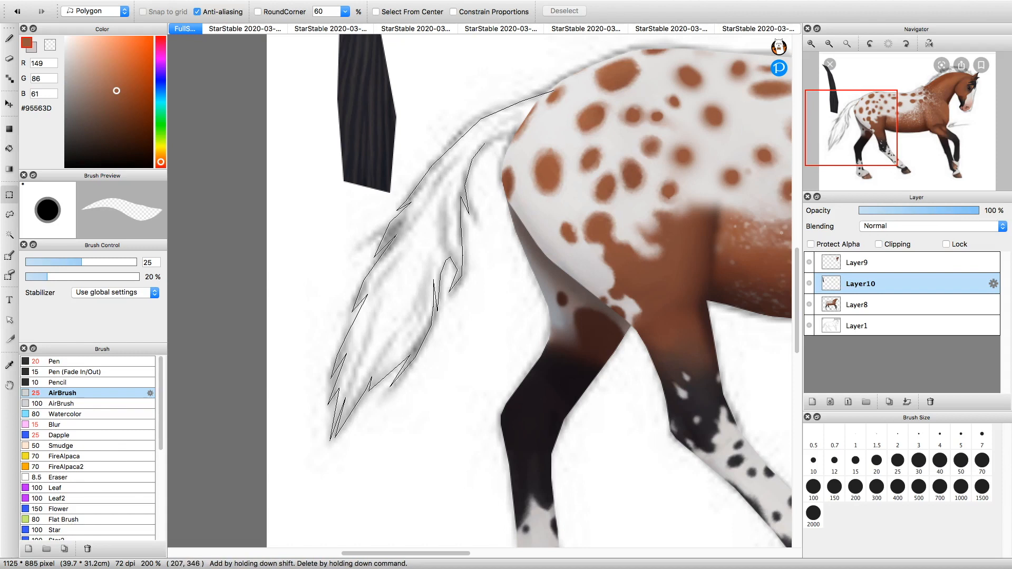
click(554, 93)
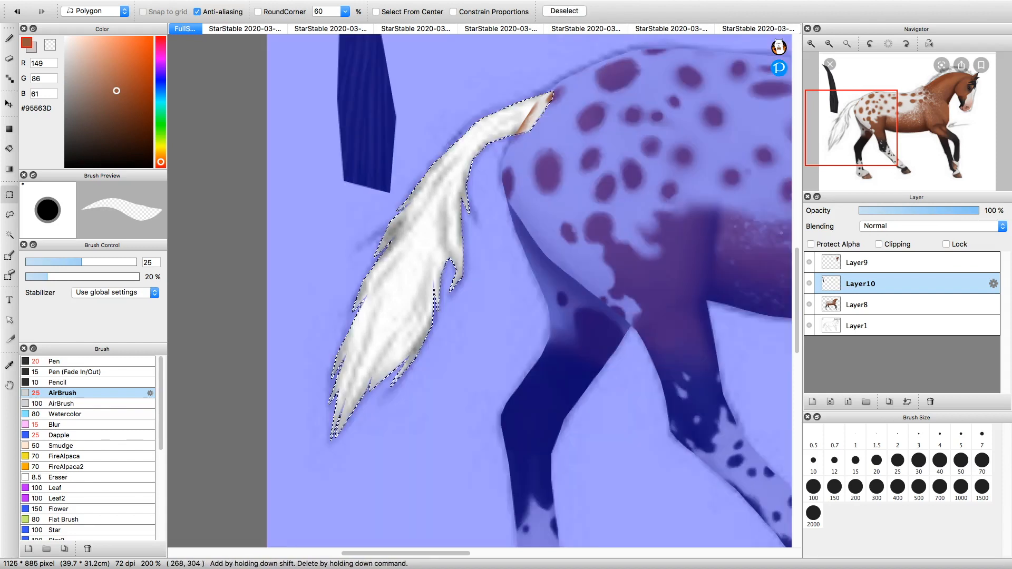
Hide the sketch on Layer1, sample #1C1C23 from the tail piece for the size 20 Pen, and place Layer10 beneath Layer8.
click(809, 325)
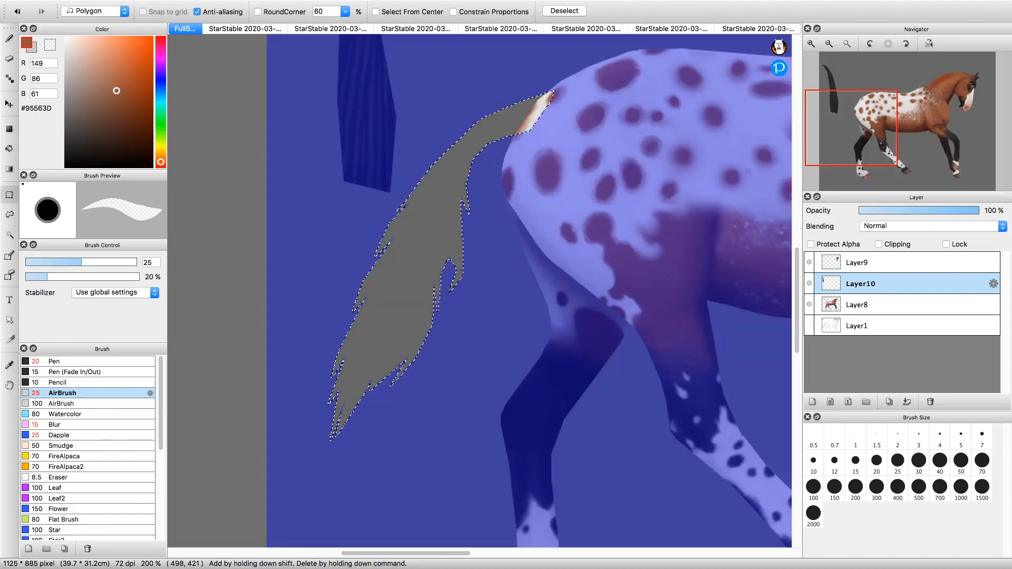
drag(379, 92, 301, 177)
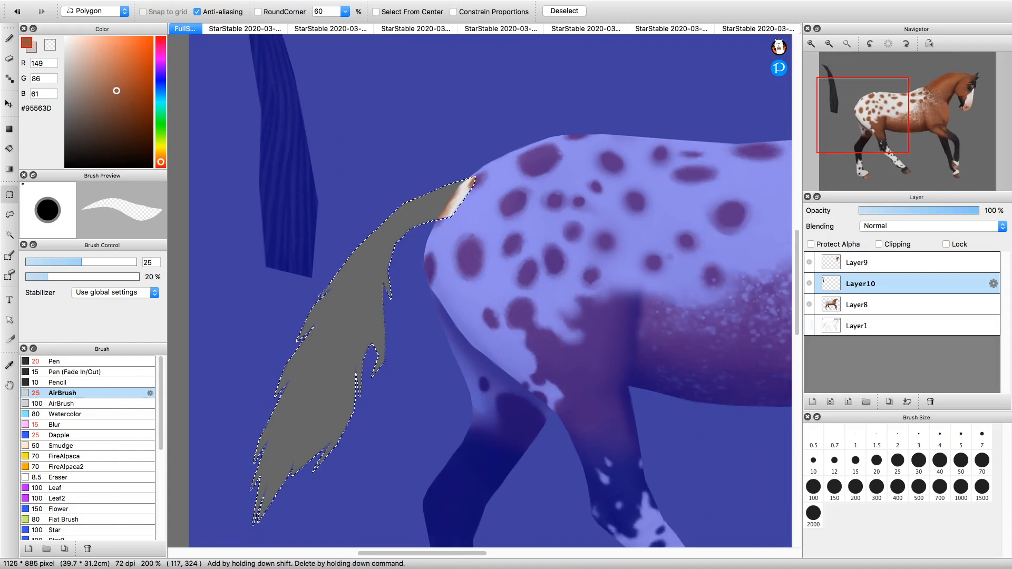
right_click(290, 164)
click(69, 361)
drag(867, 122, 860, 132)
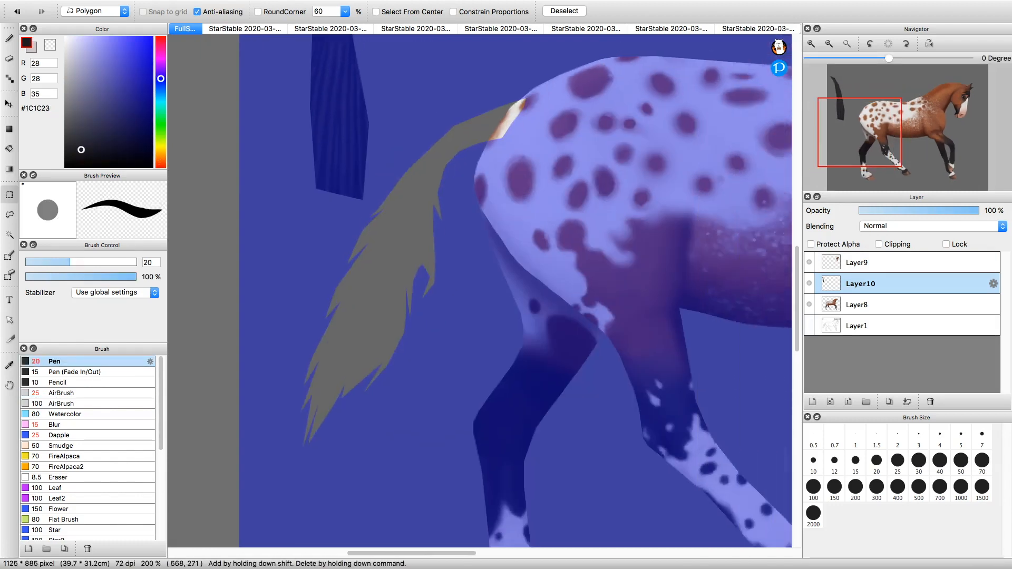
click(9, 39)
drag(860, 284, 864, 314)
Fill the whole tail selection on Layer10 with the dark #1C1C23 colour using the size 20 Pen.
mouse_move(530, 102)
mouse_down()
mouse_move(443, 123)
mouse_move(431, 146)
mouse_up()
drag(302, 412, 394, 201)
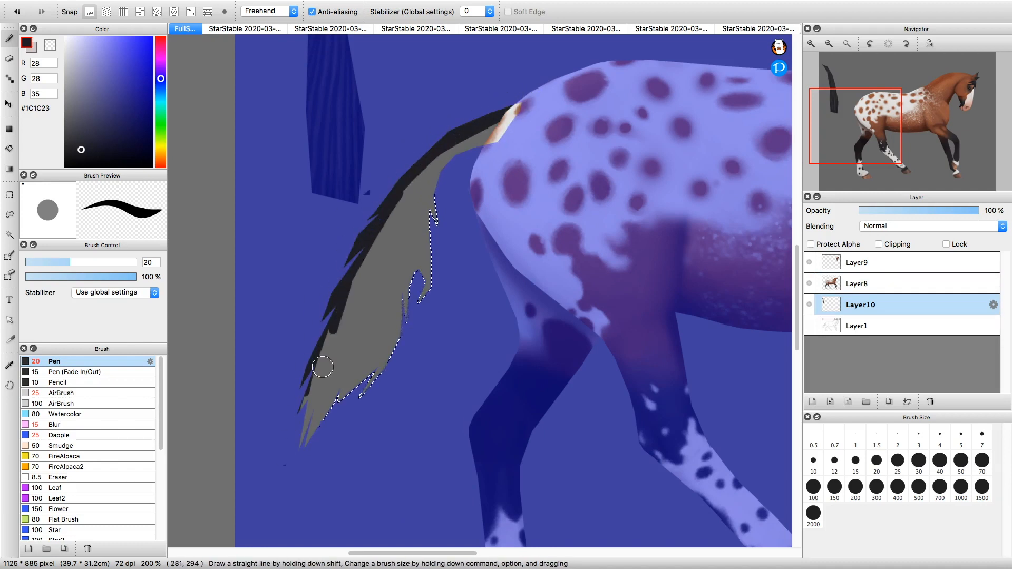
drag(314, 407, 265, 463)
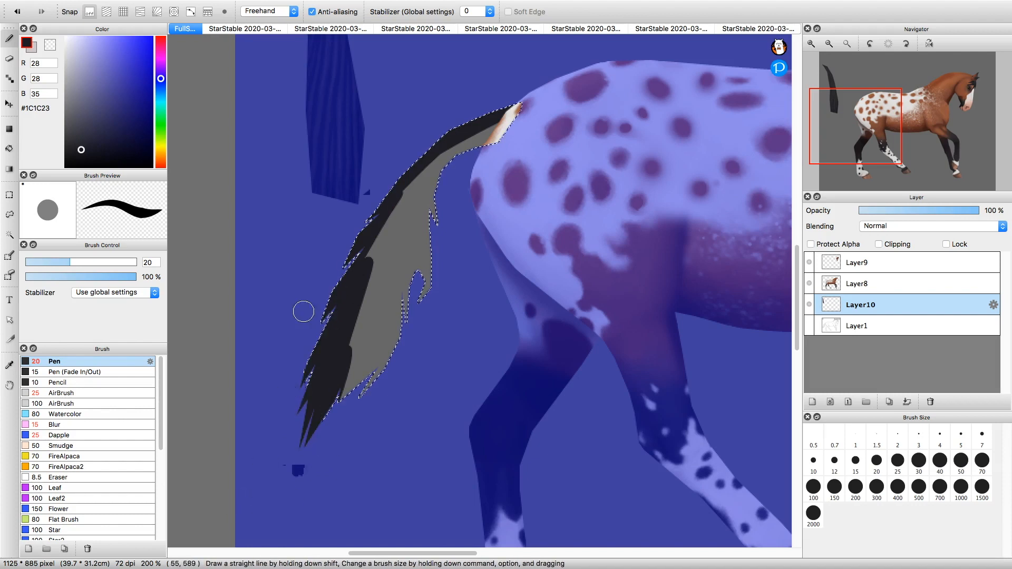
drag(421, 187, 494, 138)
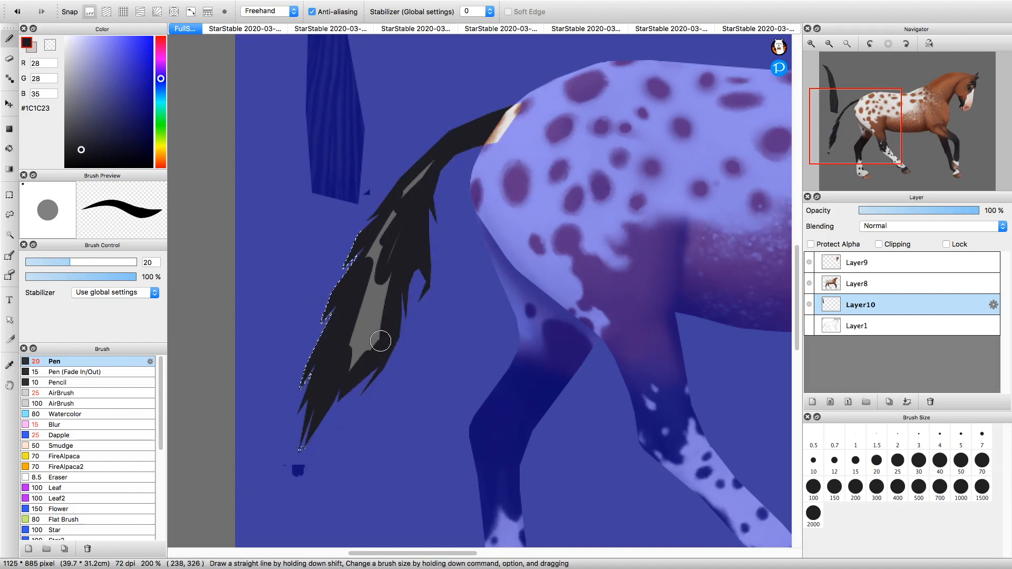
drag(381, 341, 415, 201)
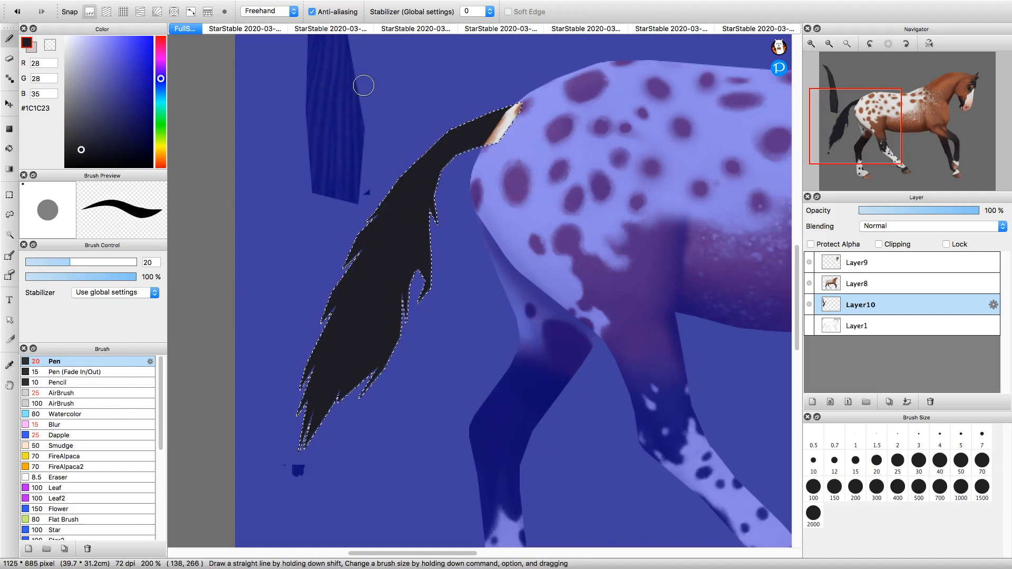
Paint fine lighter hair strands over the tail with the AirBrush at sizes 4 and 7, using #313031 sampled from the tail piece.
right_click(336, 169)
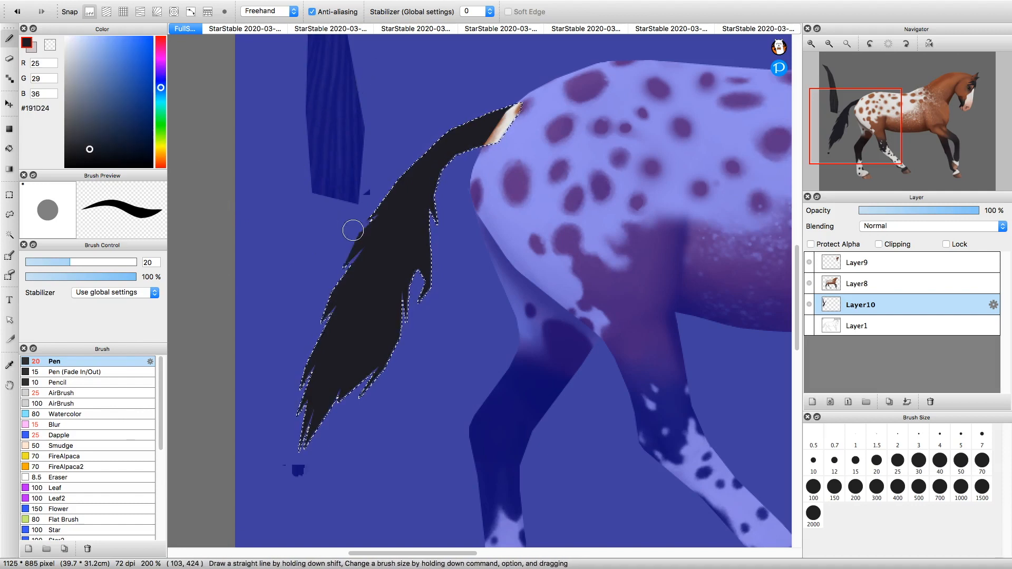
right_click(319, 113)
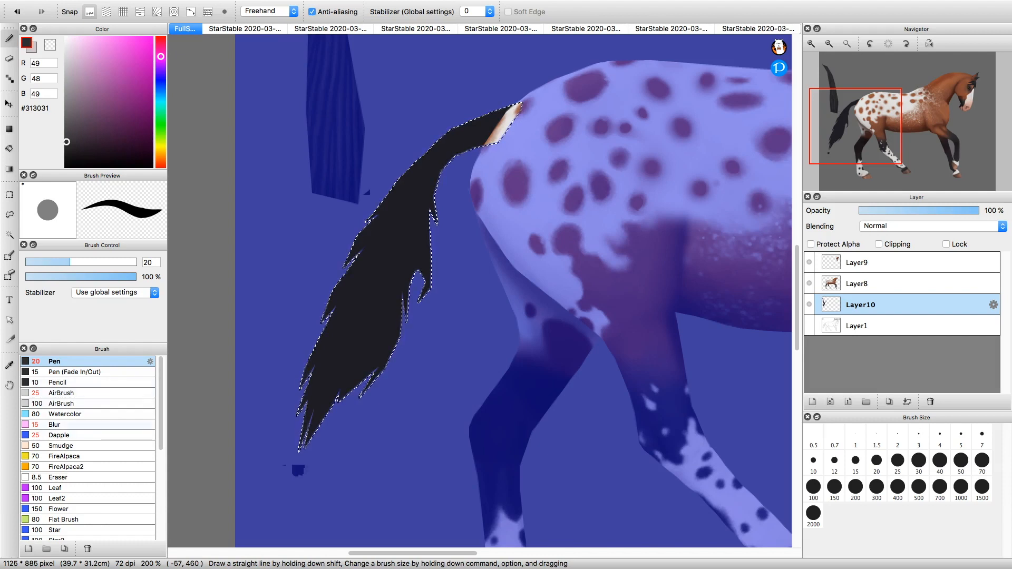
key(super+d)
click(63, 393)
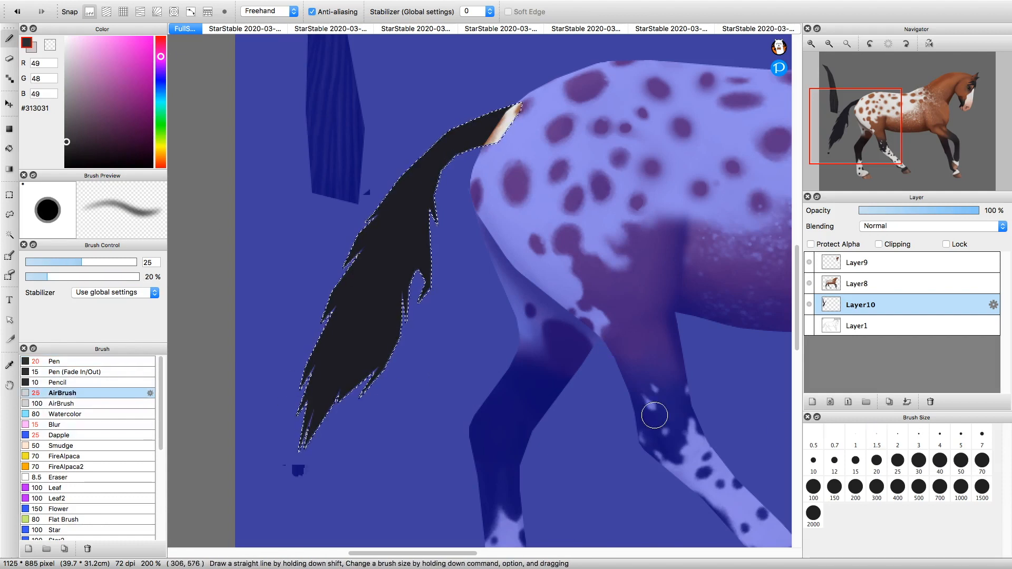
click(940, 437)
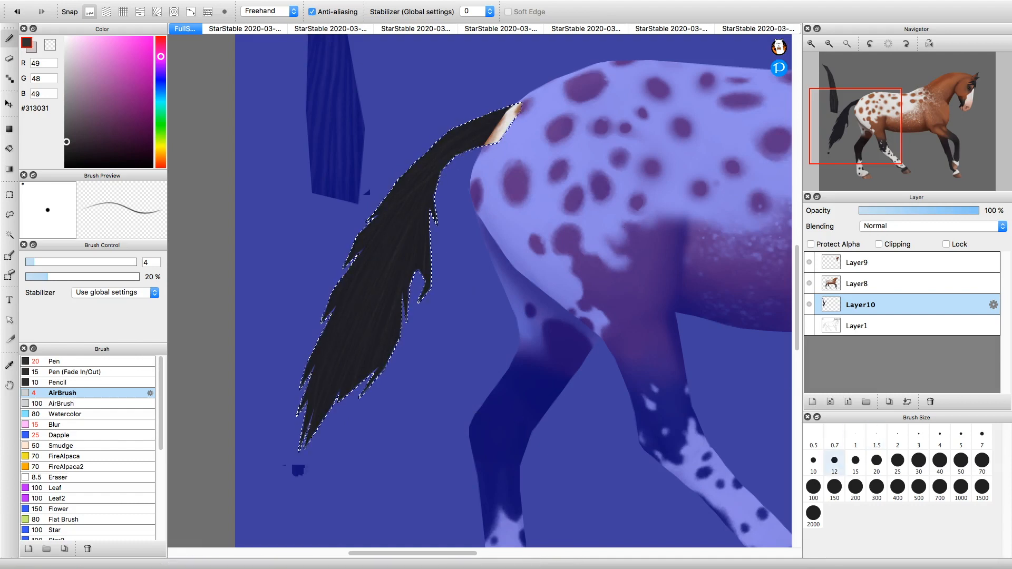
click(982, 434)
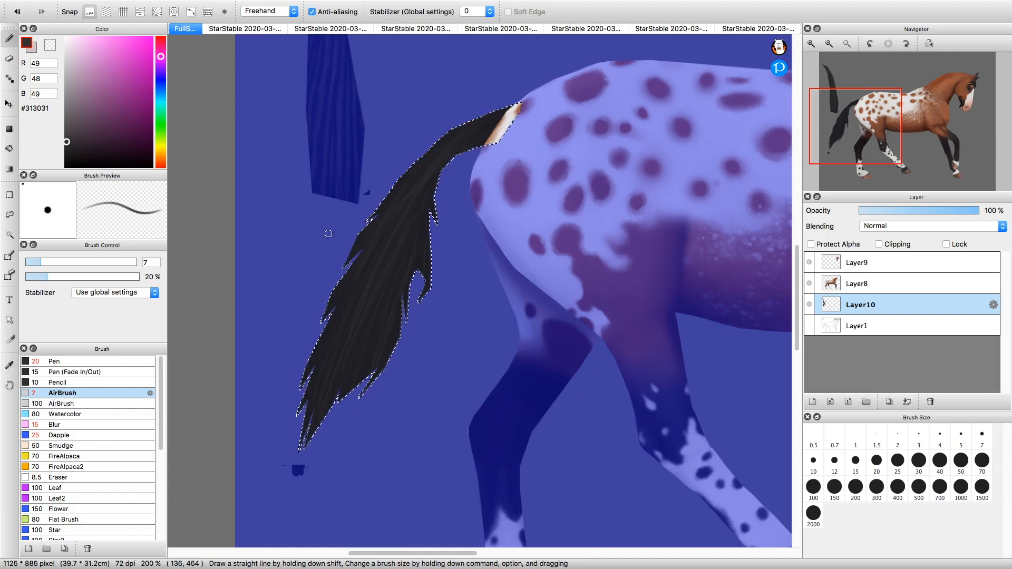
Shade the underside and inner edge of the tail in #131313 with the AirBrush at size 50.
drag(66, 141, 65, 158)
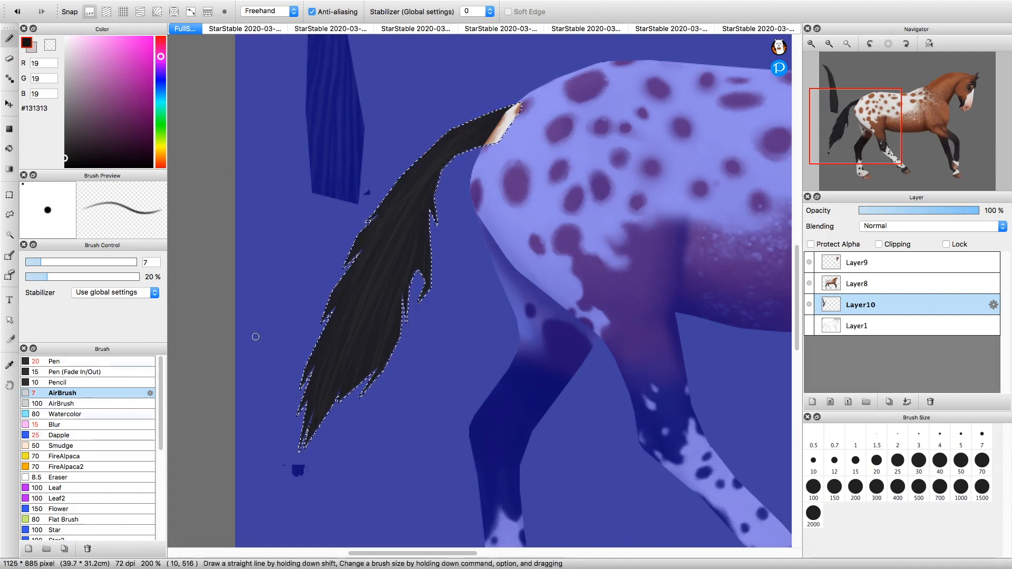
click(877, 461)
click(918, 460)
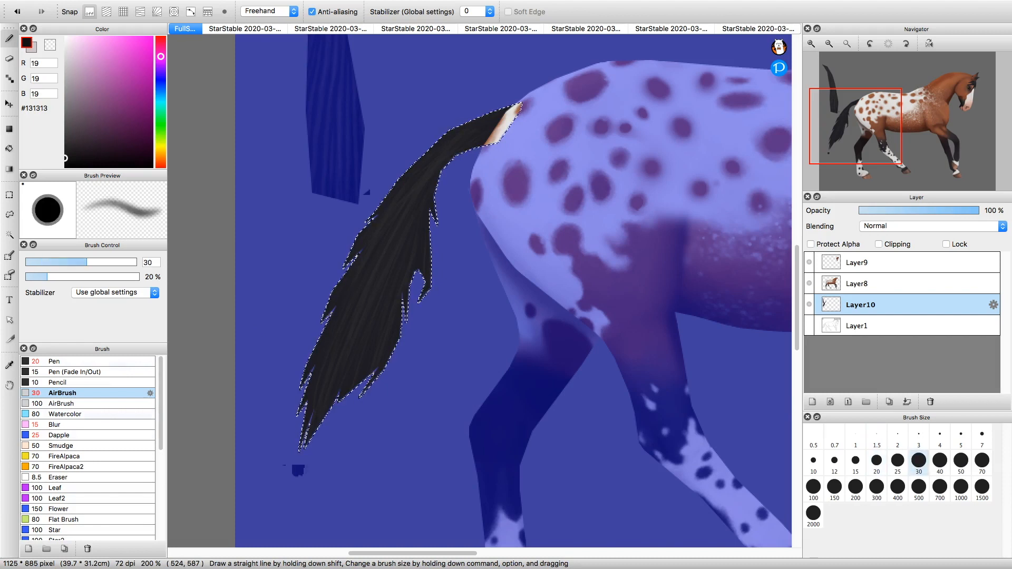
click(961, 460)
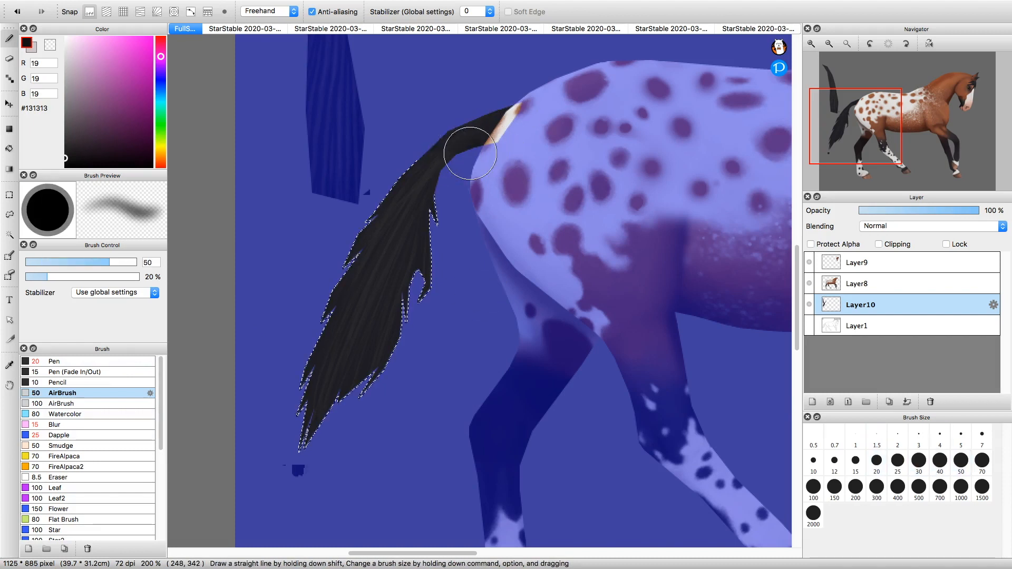
drag(428, 203, 399, 311)
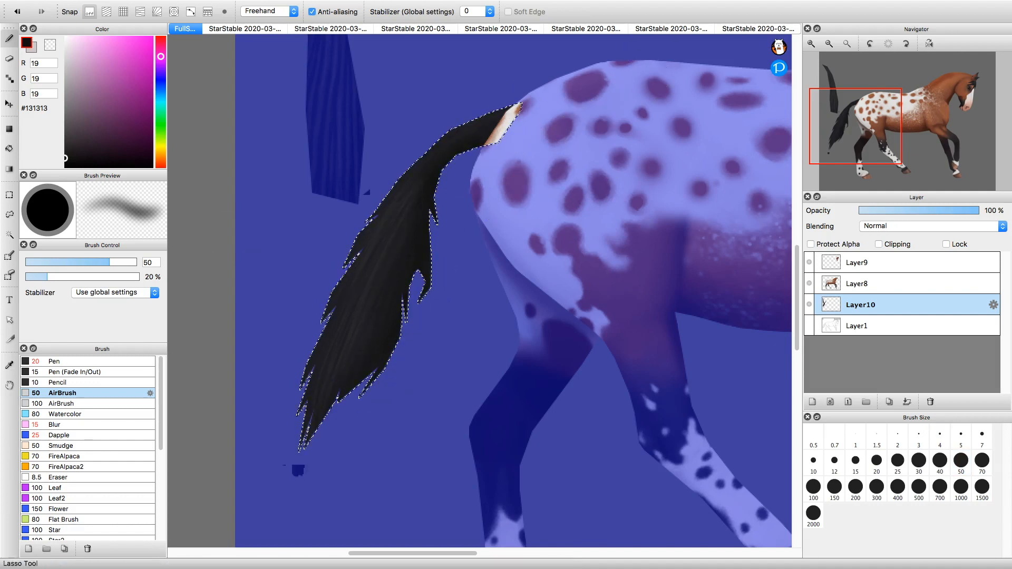
Lasso and erase the stray paint marks below the tail tip and beside the reference tail piece, clearing the selection.
click(9, 215)
click(215, 205)
mouse_move(322, 458)
mouse_down()
mouse_move(320, 472)
mouse_move(322, 458)
mouse_up()
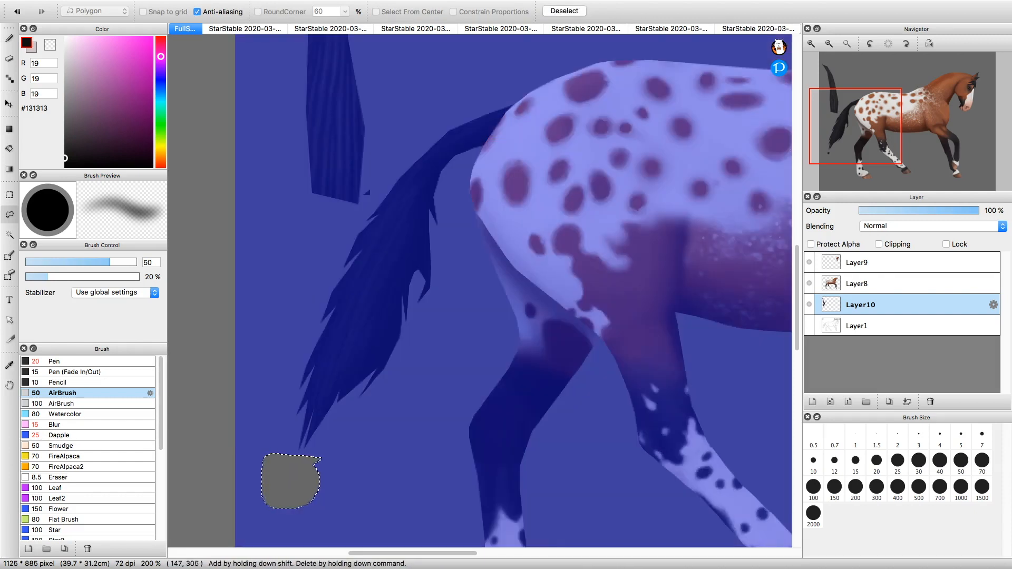
key(super+d)
double_click(371, 179)
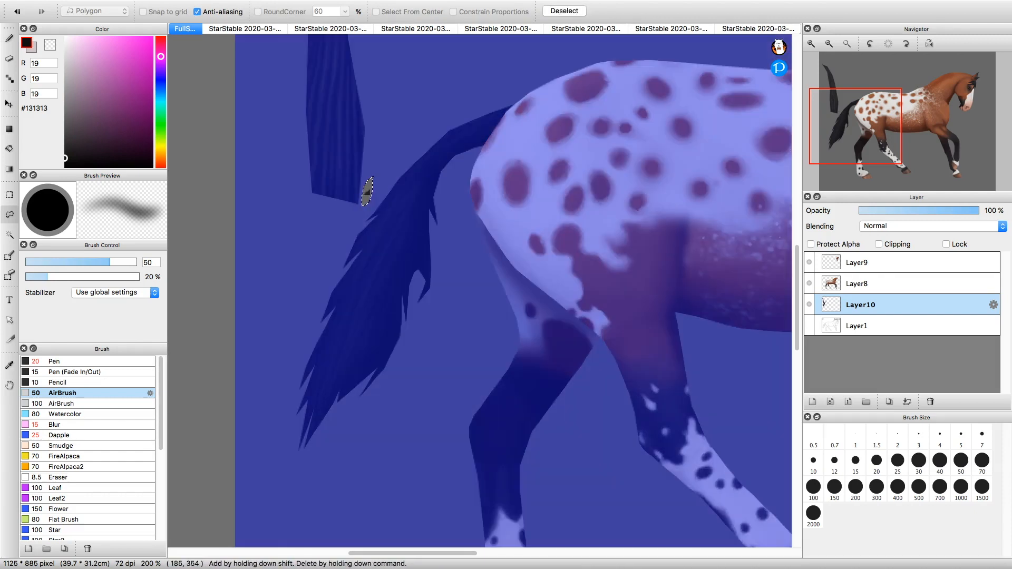
key(super+d)
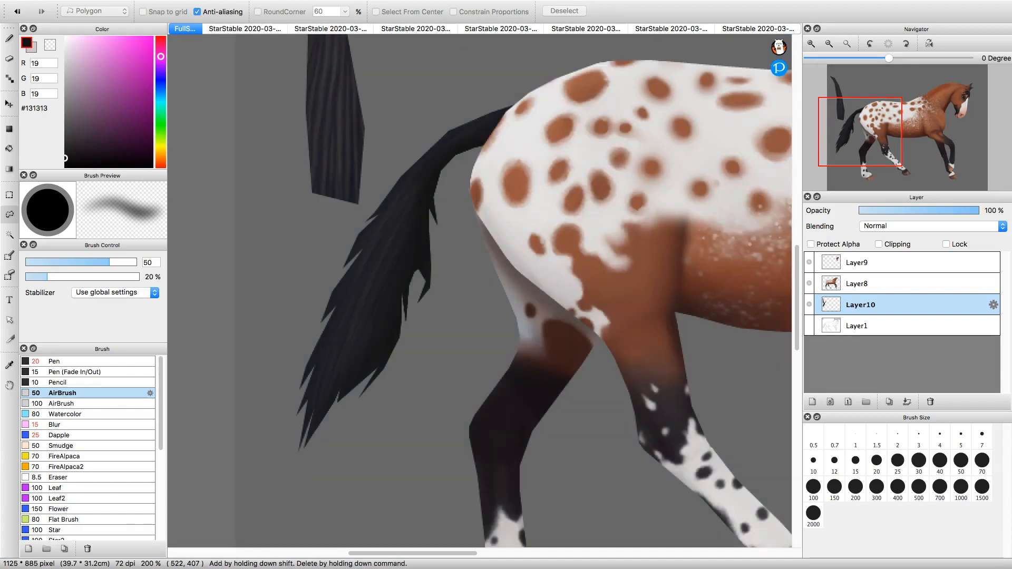
Lasso the pasted reference tail piece, delete it from Layer10 and clear the selection.
drag(400, 201, 348, 357)
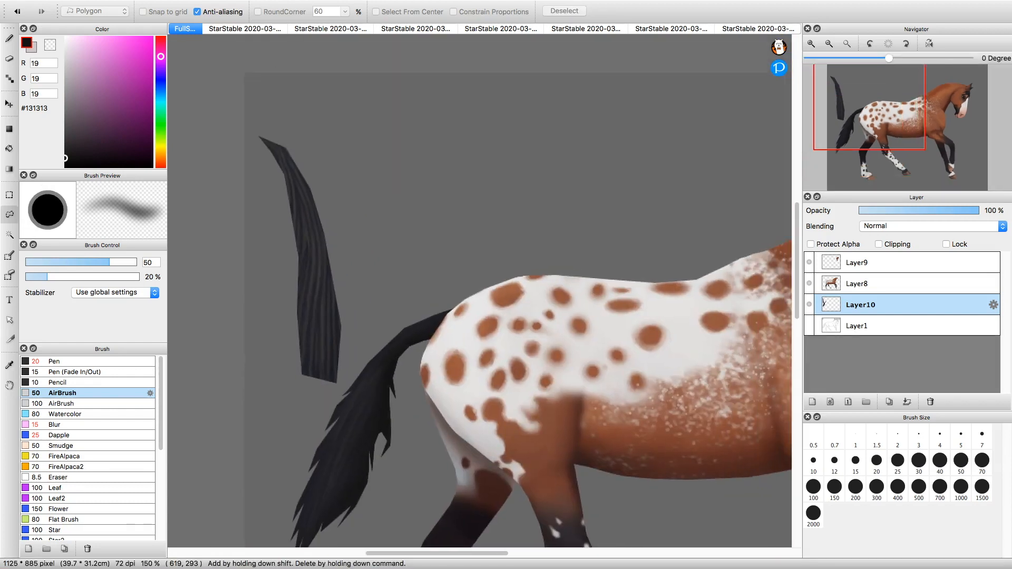
mouse_move(238, 372)
mouse_down()
mouse_move(328, 398)
mouse_move(375, 296)
mouse_move(241, 94)
mouse_up()
key(Delete)
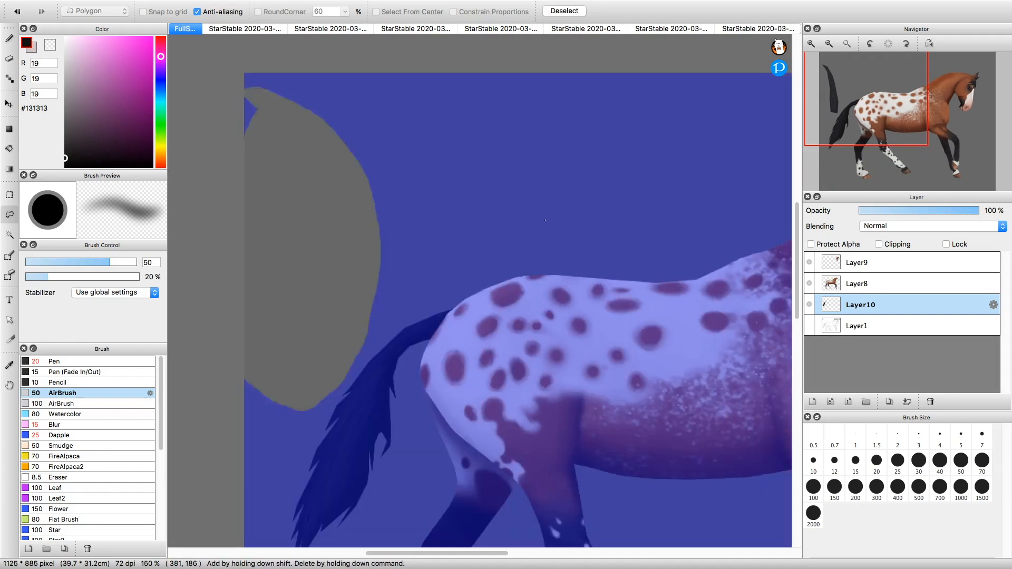
key(super+d)
Lasso the tail on Layer10, enlarge and reposition it at the rump with a transform, and clear the selection.
mouse_move(788, 181)
mouse_down()
mouse_move(608, 58)
mouse_move(689, 22)
mouse_move(768, 14)
mouse_up()
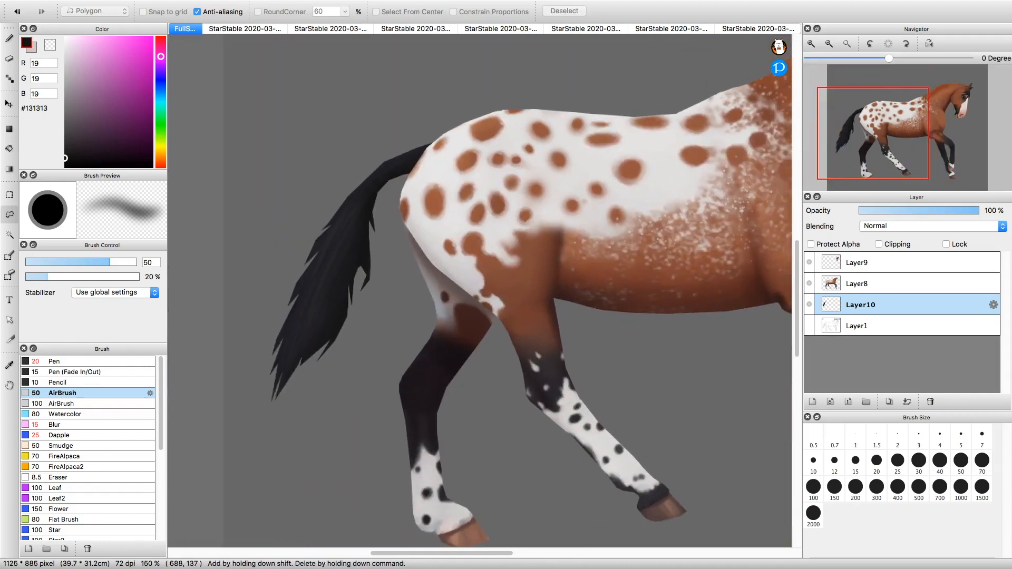
mouse_move(446, 132)
mouse_down()
mouse_move(307, 171)
mouse_move(232, 358)
mouse_move(437, 288)
mouse_move(446, 135)
mouse_up()
key(super+minus)
key(super+minus)
drag(747, 124, 679, 157)
key(super+plus)
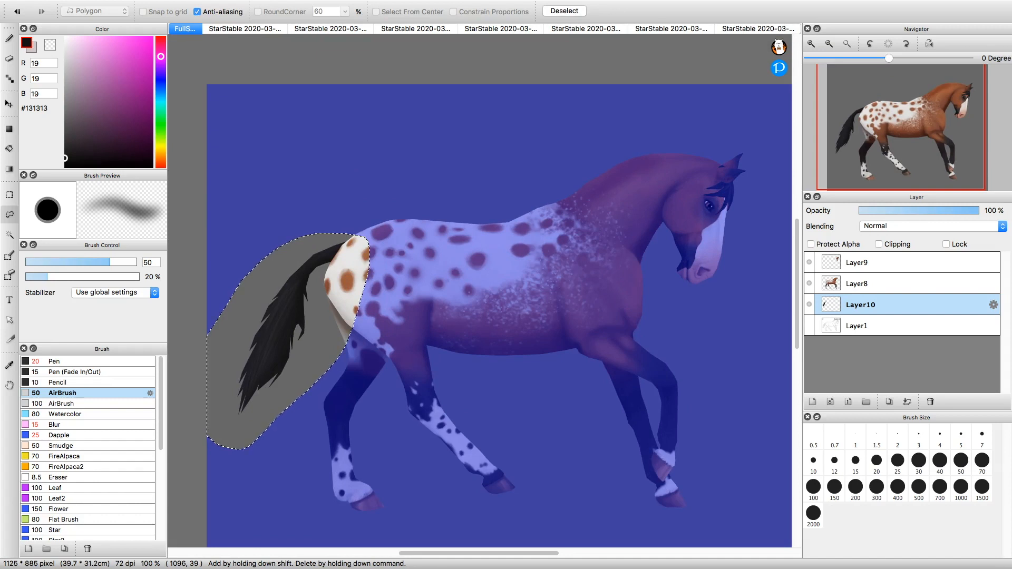
key(super+t)
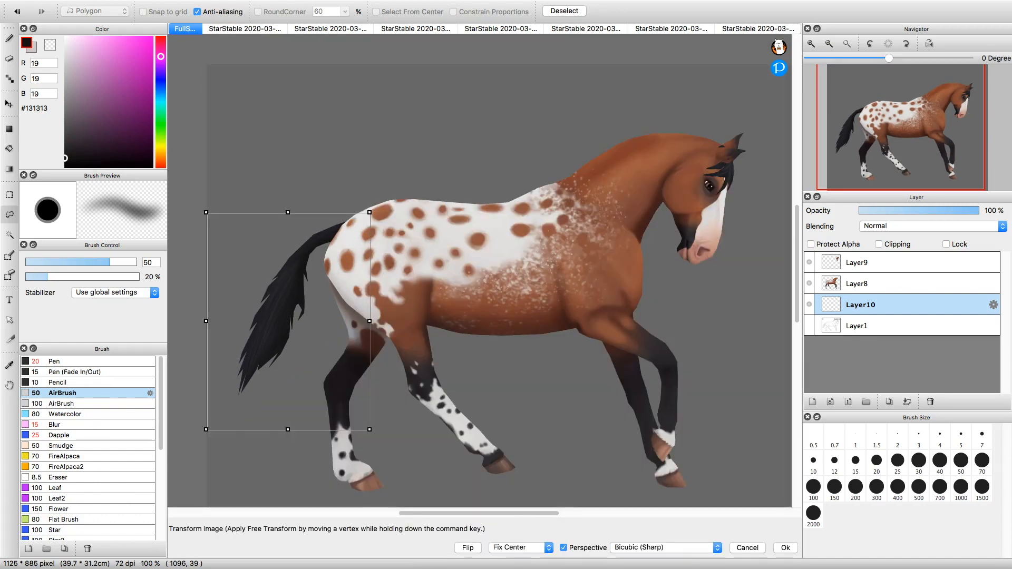
drag(370, 429, 383, 447)
mouse_move(279, 306)
mouse_down()
mouse_move(282, 320)
mouse_move(273, 321)
mouse_up()
mouse_move(391, 476)
mouse_down()
mouse_move(398, 470)
mouse_move(382, 474)
mouse_up()
mouse_move(281, 336)
mouse_down()
mouse_move(282, 344)
mouse_move(266, 332)
mouse_move(286, 339)
mouse_up()
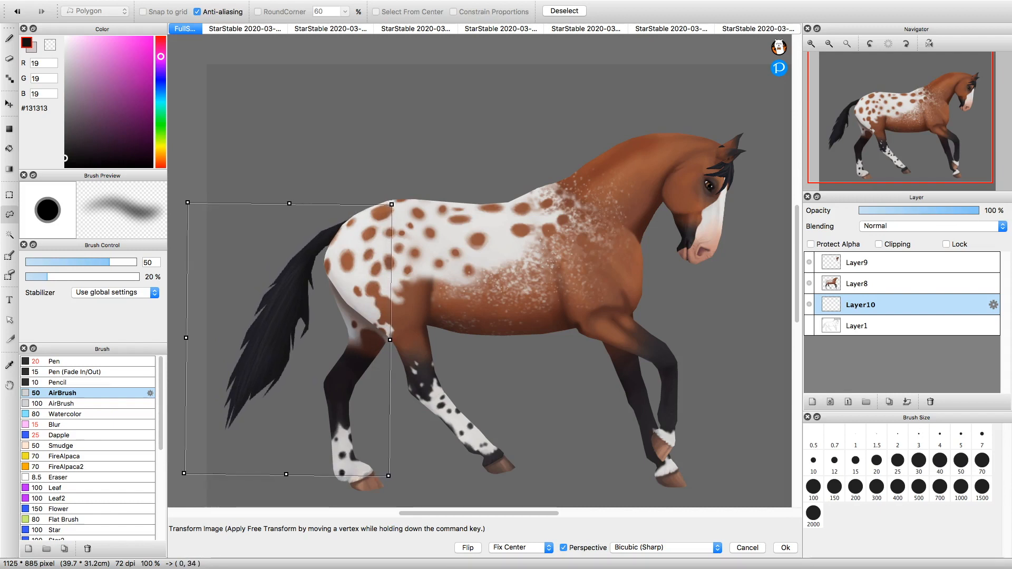
key(Return)
key(super+d)
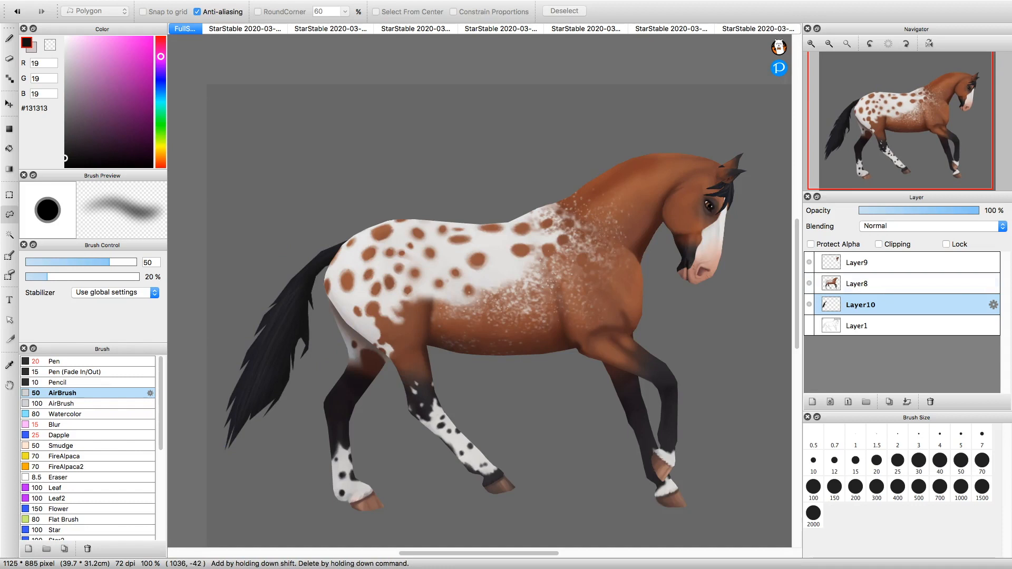
Touch up the small lock on the tail's inner edge with the Pen at size 20, using #151518 sampled from the tail.
click(811, 44)
click(811, 44)
click(811, 44)
scroll(479, 291, left, 9)
scroll(480, 291, down, 4)
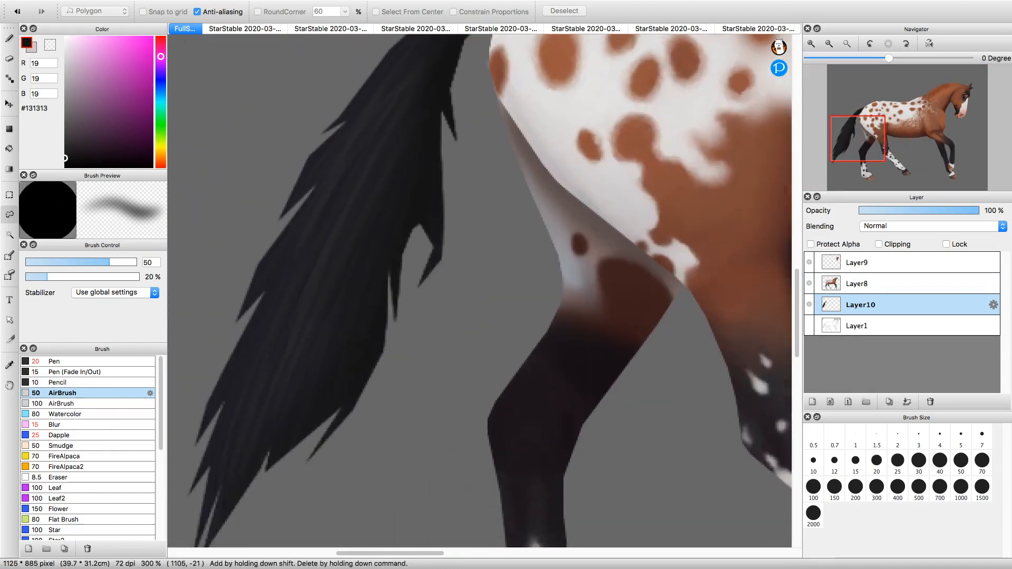
key(e)
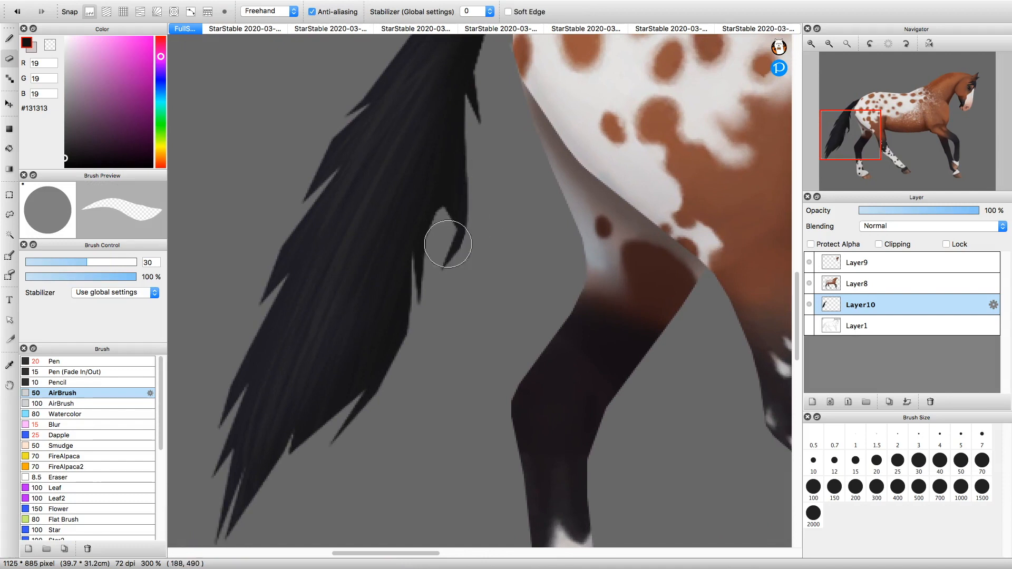
key(b)
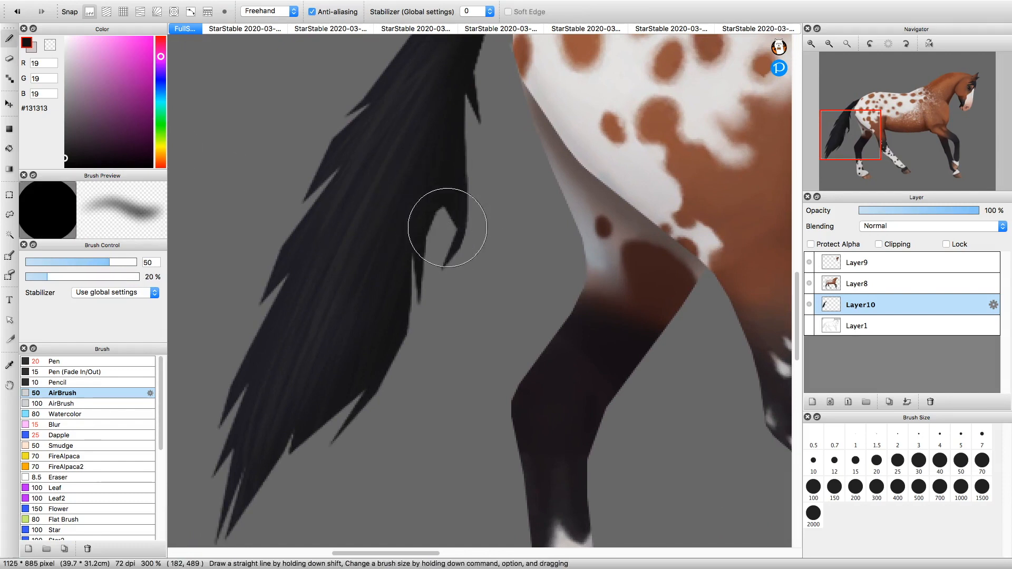
click(79, 372)
click(79, 361)
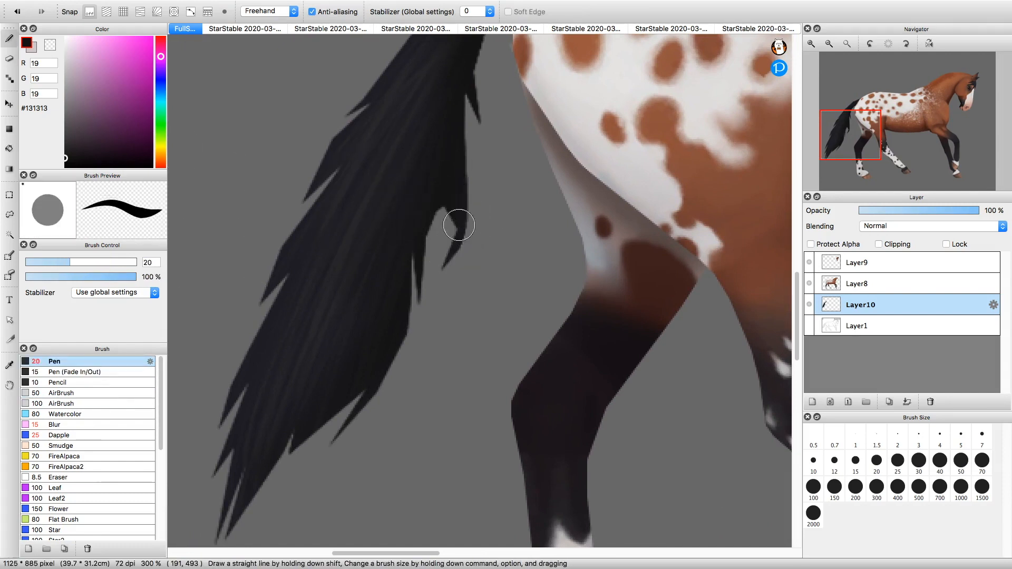
alt+click(458, 224)
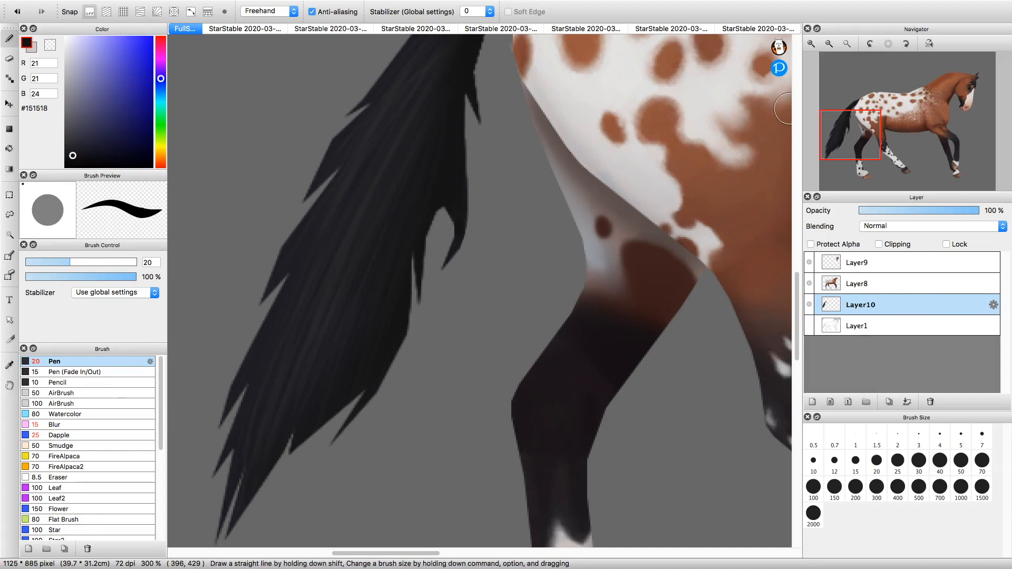
Sample #131314 from the tail, outline a spiky mane along the neck crest with a polygon selection, and fill it on Layer10.
alt+click(469, 66)
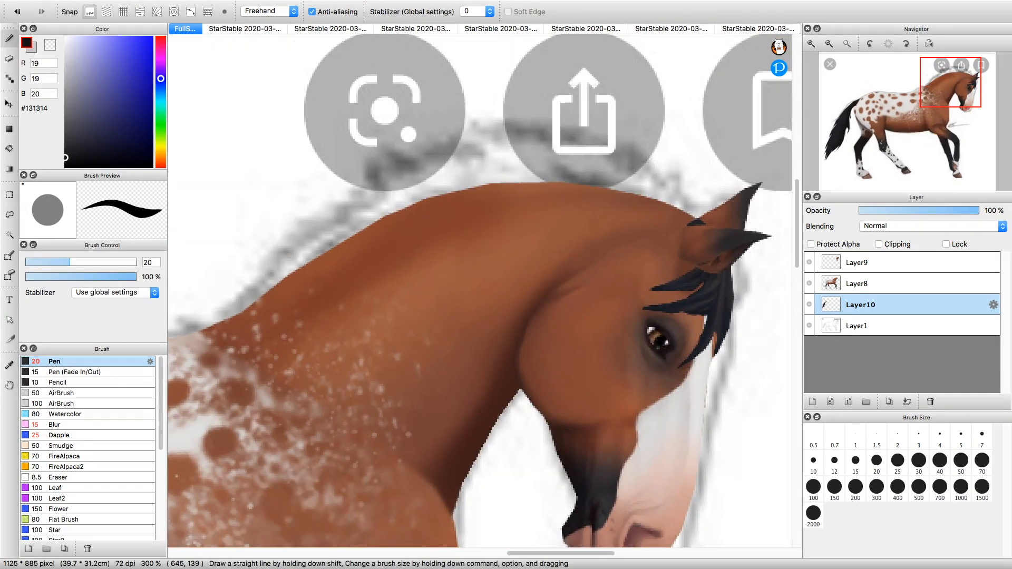
click(533, 147)
key(Left)
click(534, 119)
click(556, 136)
click(557, 146)
click(540, 141)
click(470, 160)
click(448, 147)
click(461, 163)
click(460, 171)
click(428, 160)
click(442, 181)
click(442, 193)
click(420, 191)
click(353, 262)
double_click(315, 310)
Paint fine lighter hair strands through the mane with the AirBrush at size 4, using #282729 and #3D3D3E.
scroll(433, 301, left, 10)
key(b)
mouse_move(232, 337)
mouse_down()
mouse_move(506, 219)
mouse_move(380, 195)
mouse_up()
scroll(433, 301, left, 15)
scroll(433, 301, down, 7)
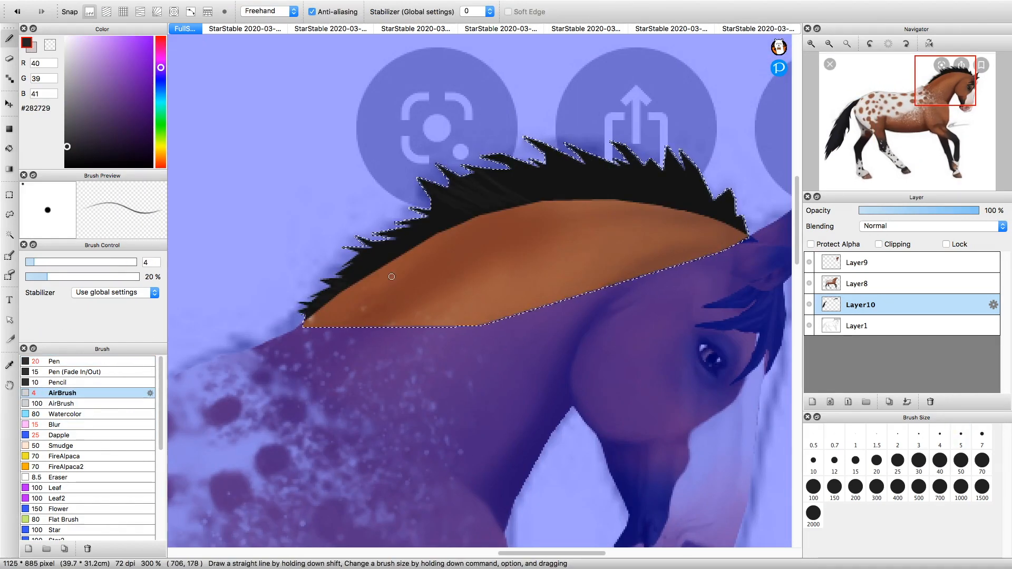
drag(527, 170, 553, 198)
drag(670, 169, 690, 198)
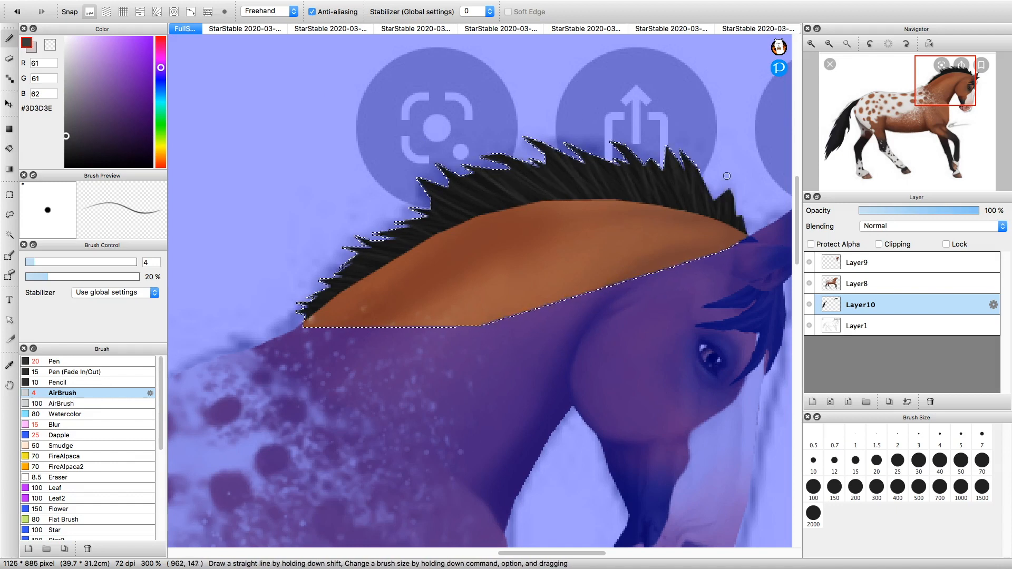
Shade the base of the mane in sampled #141414 with the AirBrush at size 25, clear the selection and hide Layer1.
key(bracketright)
key(bracketright)
key(bracketright)
key(bracketright)
key(bracketright)
key(bracketright)
key(bracketright)
alt+click(614, 196)
drag(615, 204, 637, 177)
key(l)
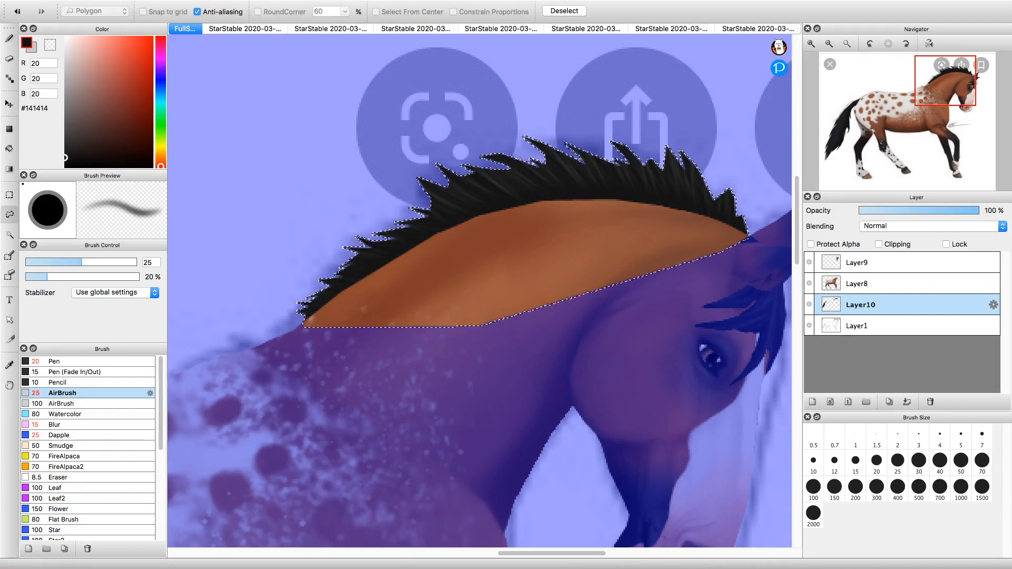
key(super+d)
click(809, 326)
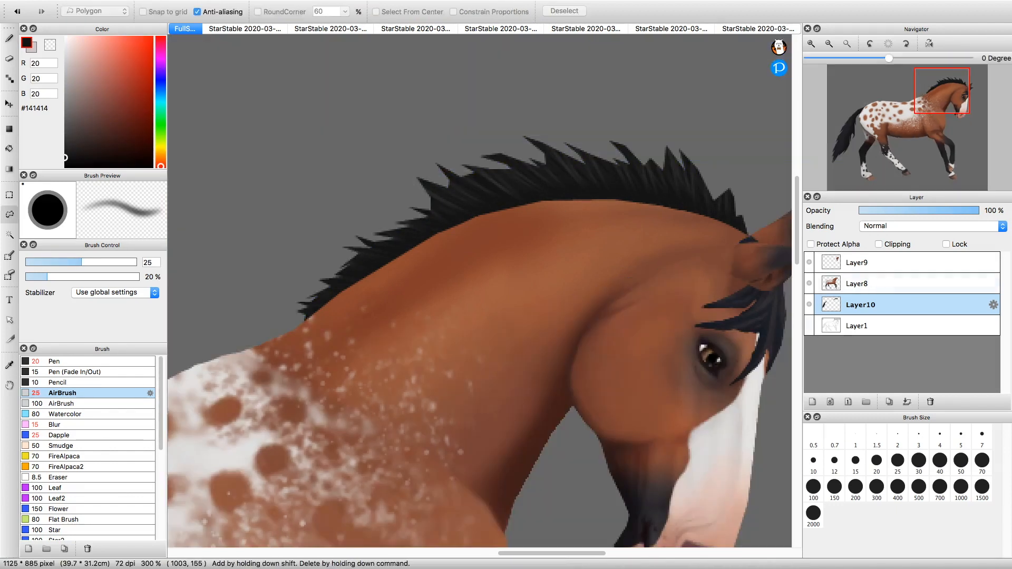
Stretch the mane with a transform so that it reaches further down the neck to the withers.
drag(941, 91, 915, 107)
click(846, 44)
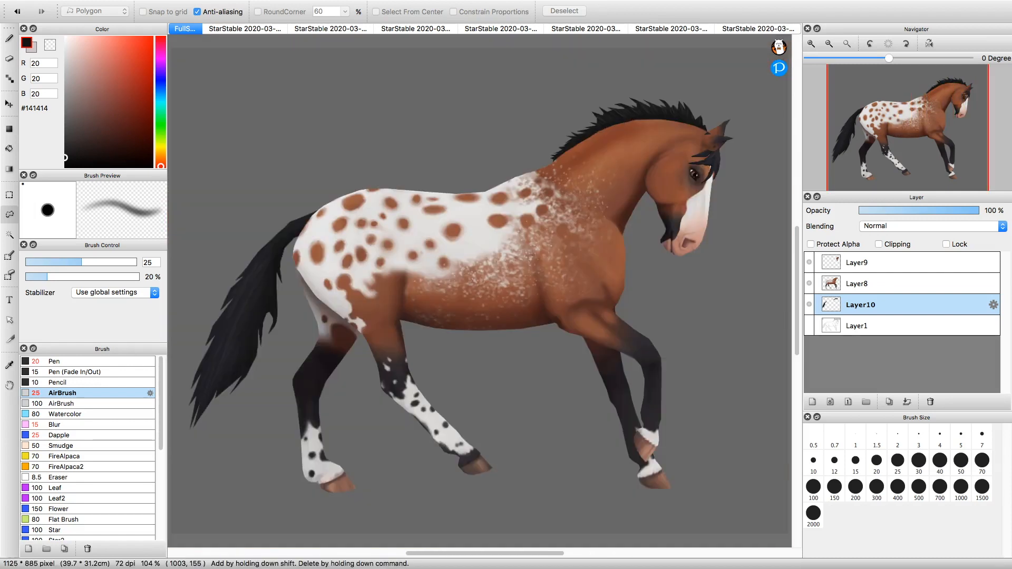
click(8, 195)
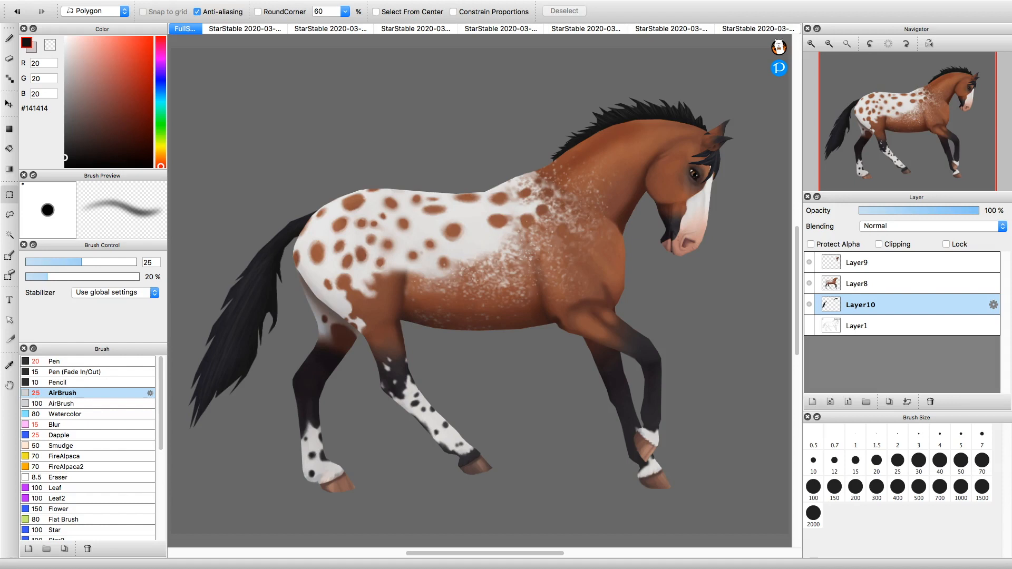
key(super+t)
click(785, 548)
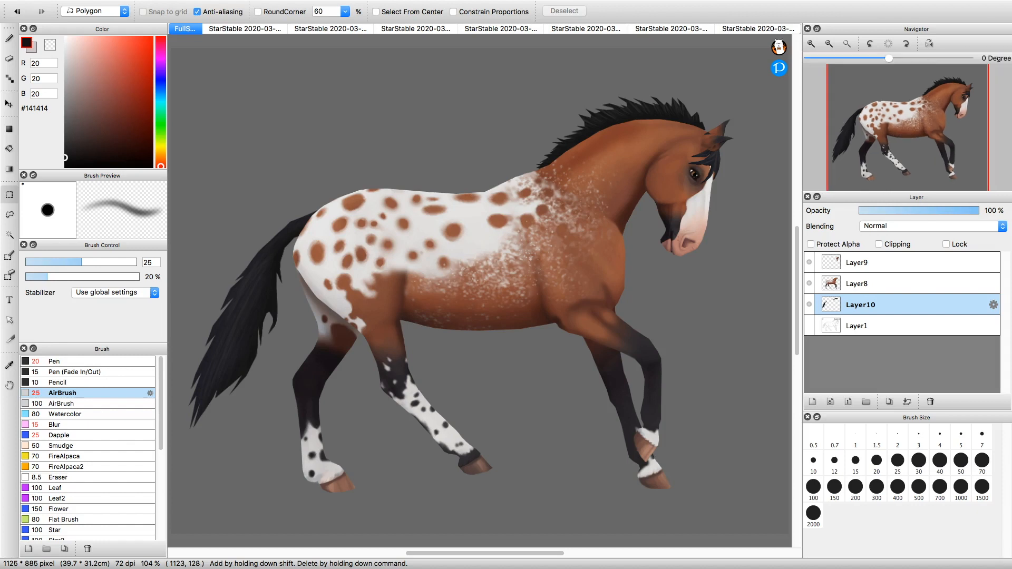
Merge Layer9 into Layer8 and combine the horse with the mane and tail on Layer10.
click(896, 262)
click(907, 402)
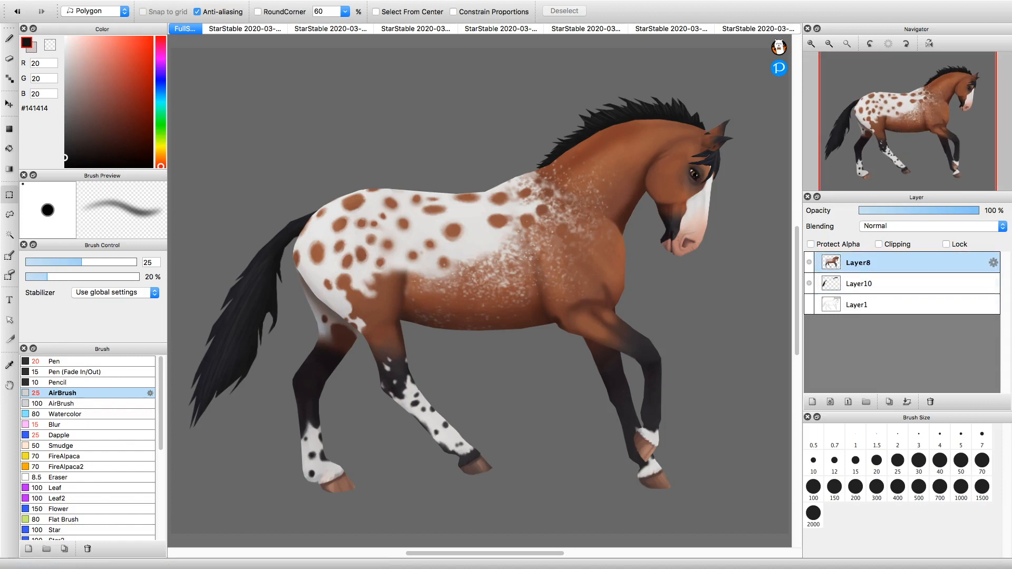
double_click(896, 263)
click(553, 367)
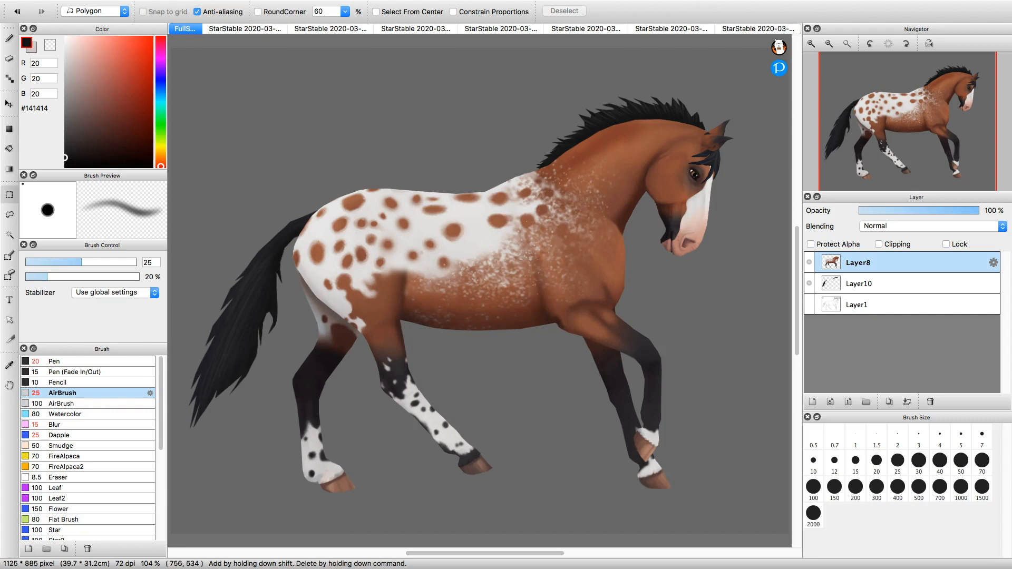
click(811, 43)
click(811, 44)
drag(916, 119, 951, 102)
click(79, 436)
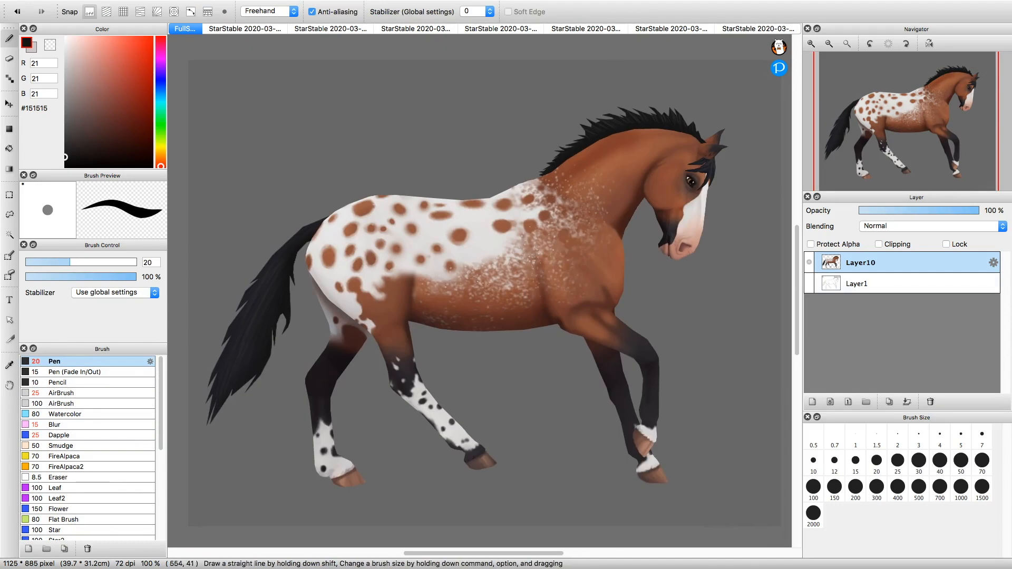
Go through the StarStable screenshots to the side view of the purple-jacketed rider and ready a polygon selection on her.
click(343, 29)
click(422, 29)
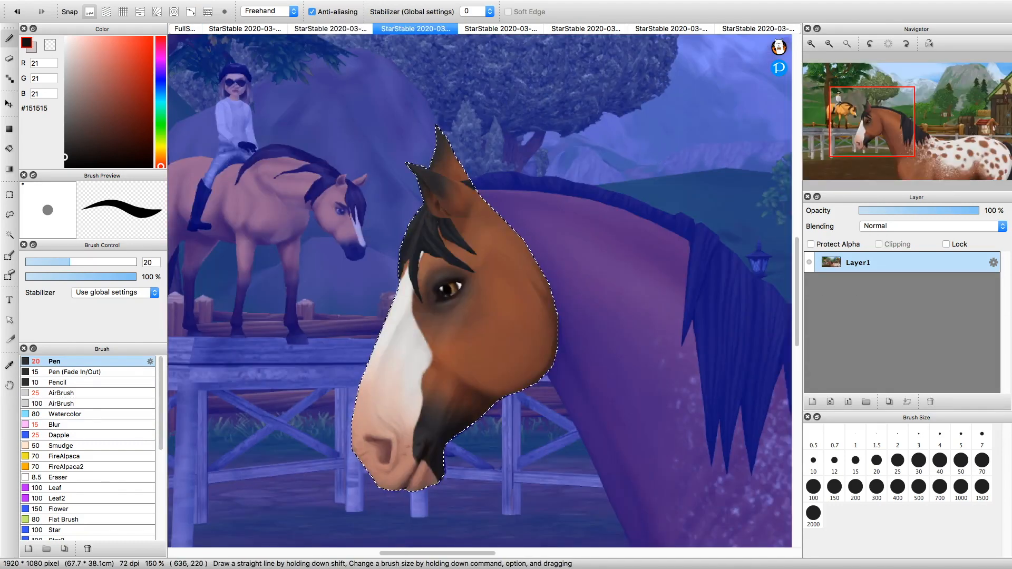
click(501, 29)
click(586, 29)
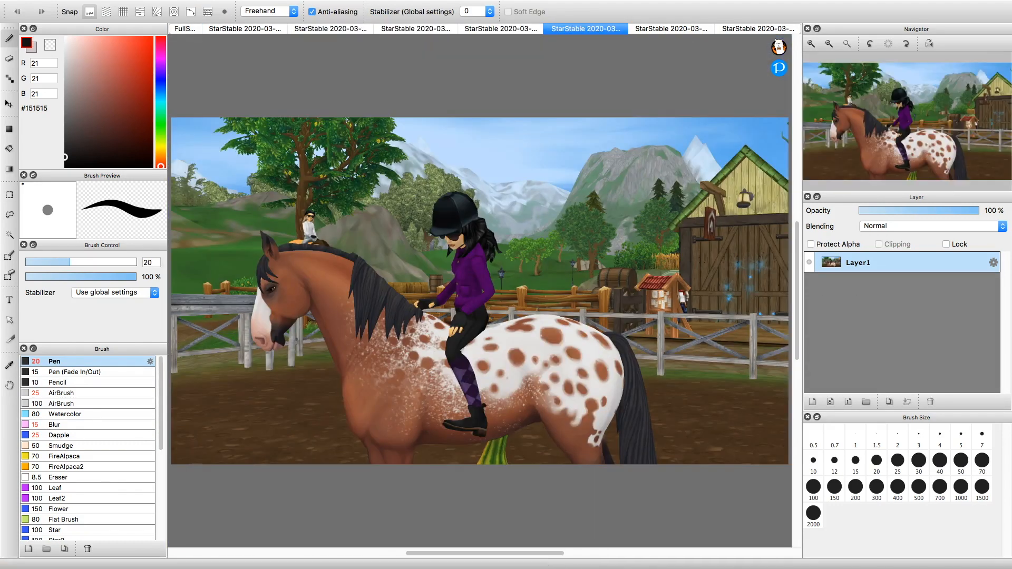
click(811, 44)
drag(877, 137, 896, 137)
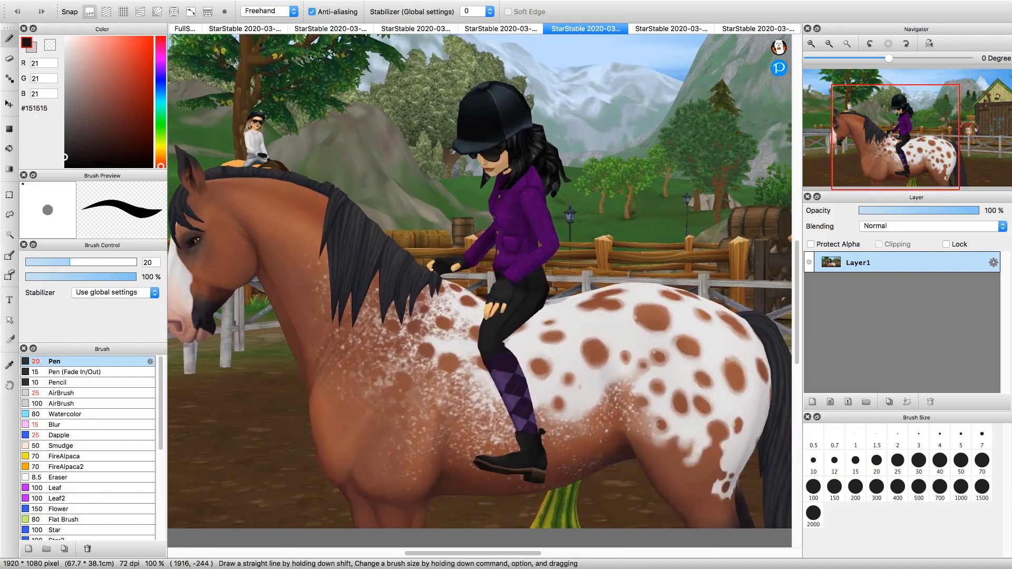
click(811, 44)
drag(874, 85, 903, 127)
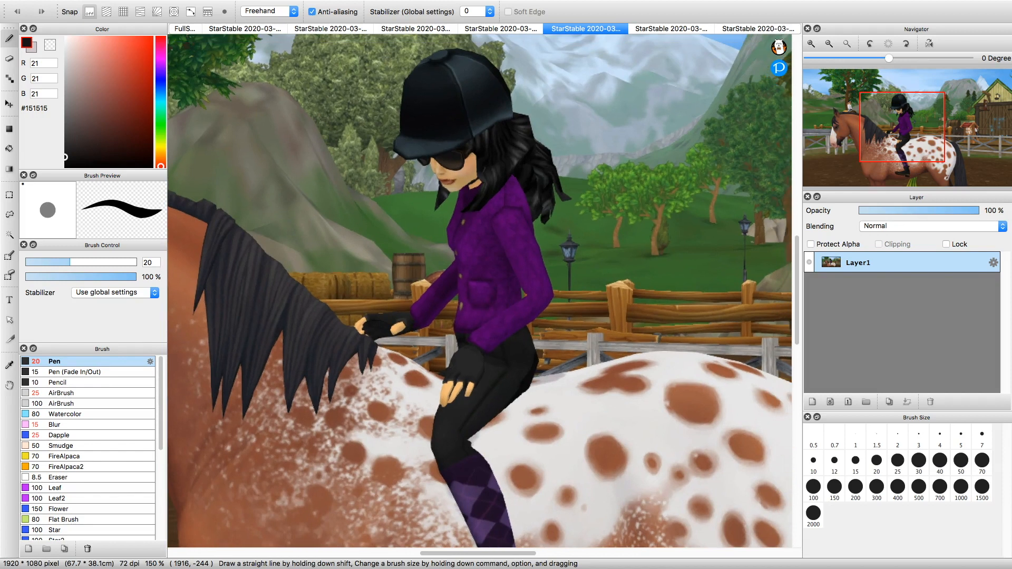
key(m)
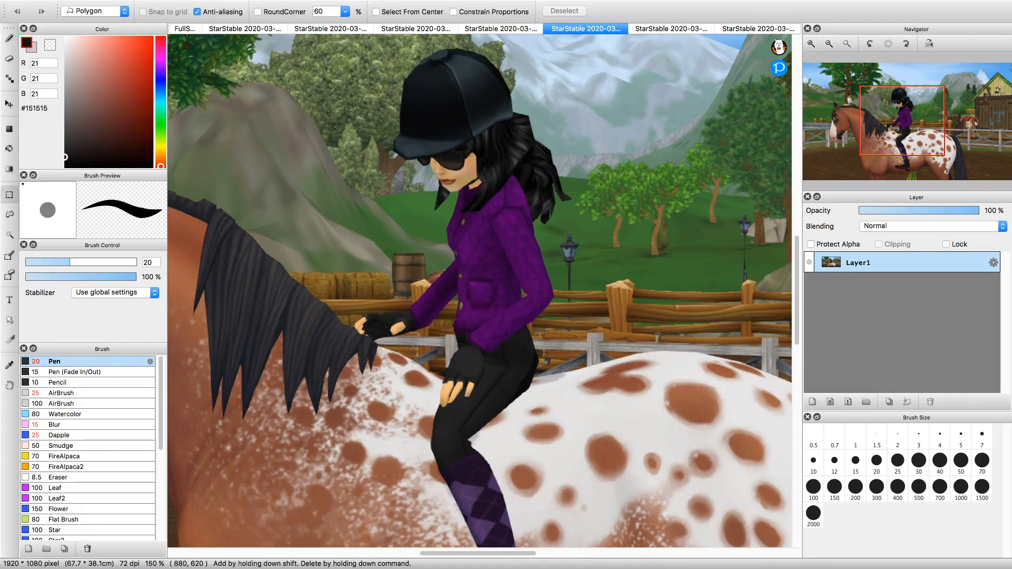
Trace the rider's outline with the polygon selection from the helmet down the back and thigh to behind the knee.
click(811, 44)
drag(902, 121, 905, 108)
click(410, 96)
click(425, 96)
click(448, 102)
click(460, 109)
click(476, 127)
click(489, 153)
click(549, 298)
click(537, 328)
click(519, 325)
click(521, 340)
scroll(544, 413, down, 10)
click(523, 187)
click(514, 213)
click(431, 285)
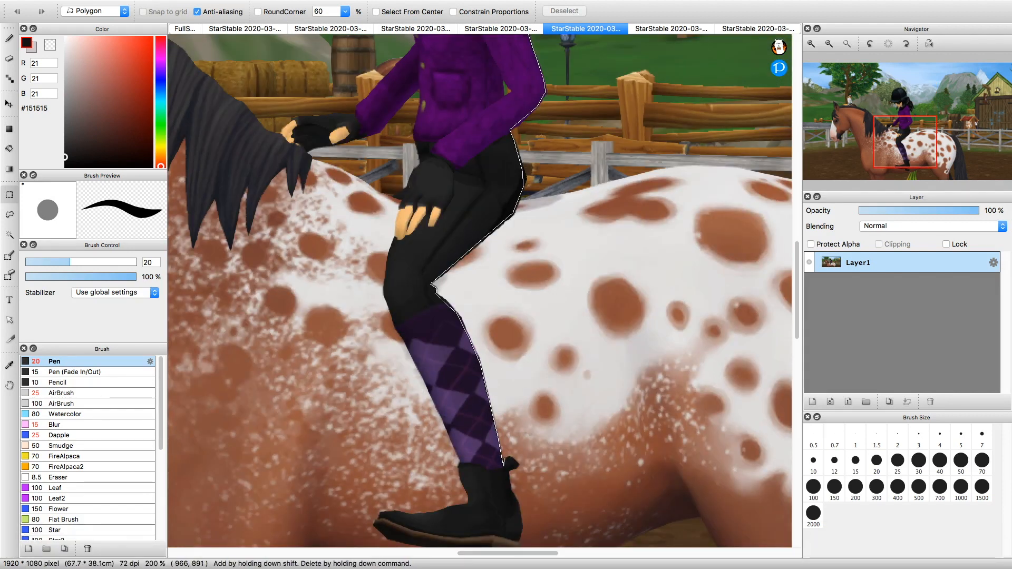
Continue the polygon outline around the rider's boot heel, sole and toe.
click(509, 458)
click(519, 464)
click(509, 469)
click(510, 485)
scroll(518, 507, down, 2)
click(514, 505)
click(476, 497)
click(375, 462)
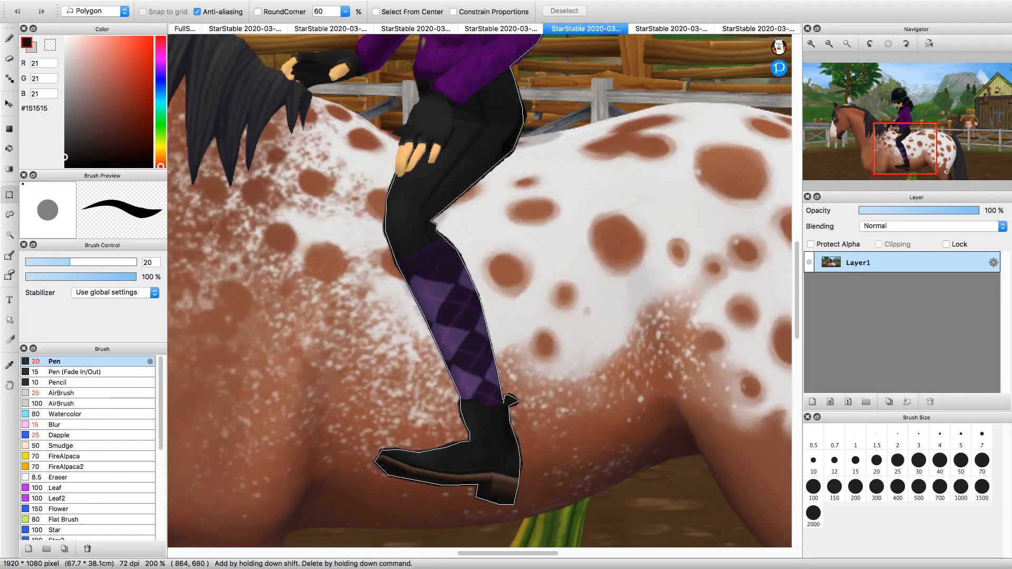
Finish outlining the rider and place a mirrored, slightly tilted copy of her on the horse's back on new Layer11.
scroll(480, 290, up, 4)
scroll(480, 290, up, 7)
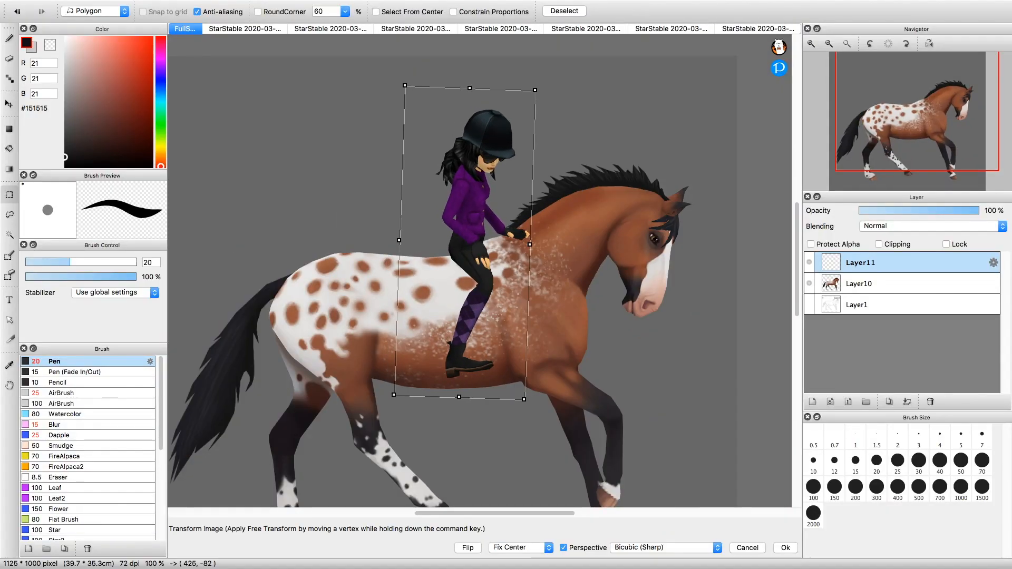
click(786, 548)
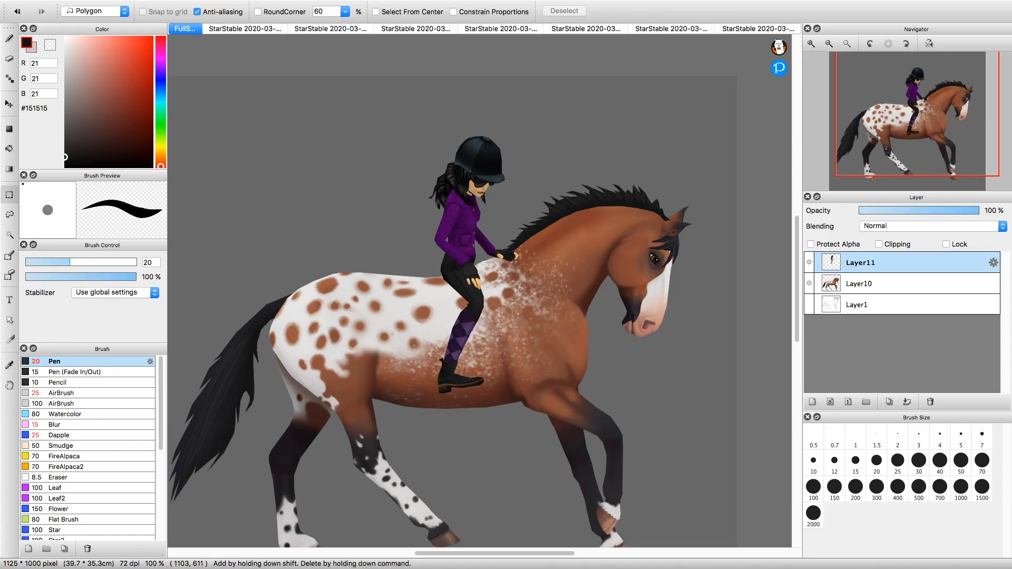
Draw a #510064 rein on new Layer12 from the rider's hand across the neck with the Pen at size 7.
click(811, 44)
click(811, 43)
mouse_move(978, 210)
mouse_down()
mouse_move(924, 210)
mouse_move(979, 210)
mouse_up()
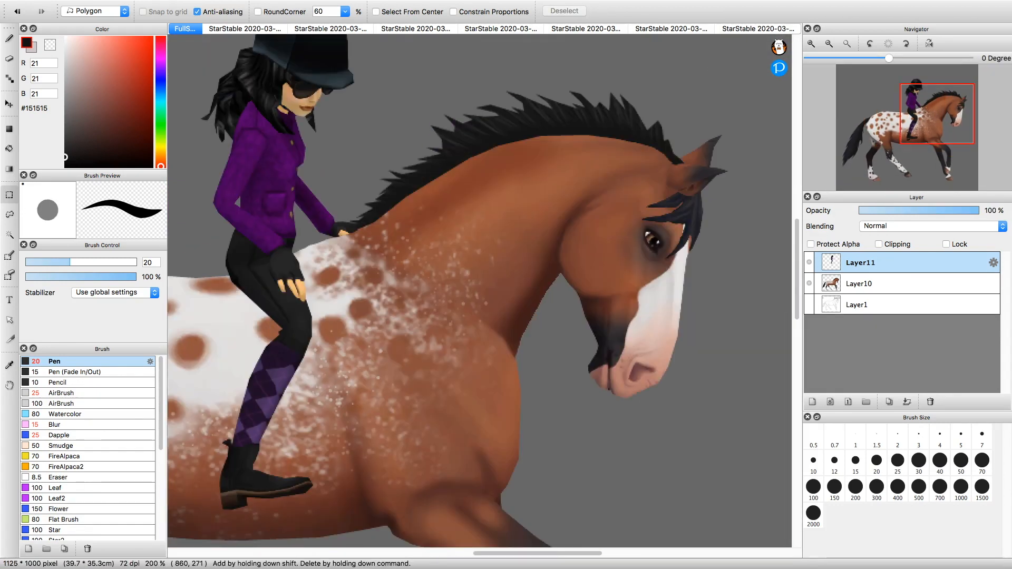
click(348, 228)
shift+click(551, 286)
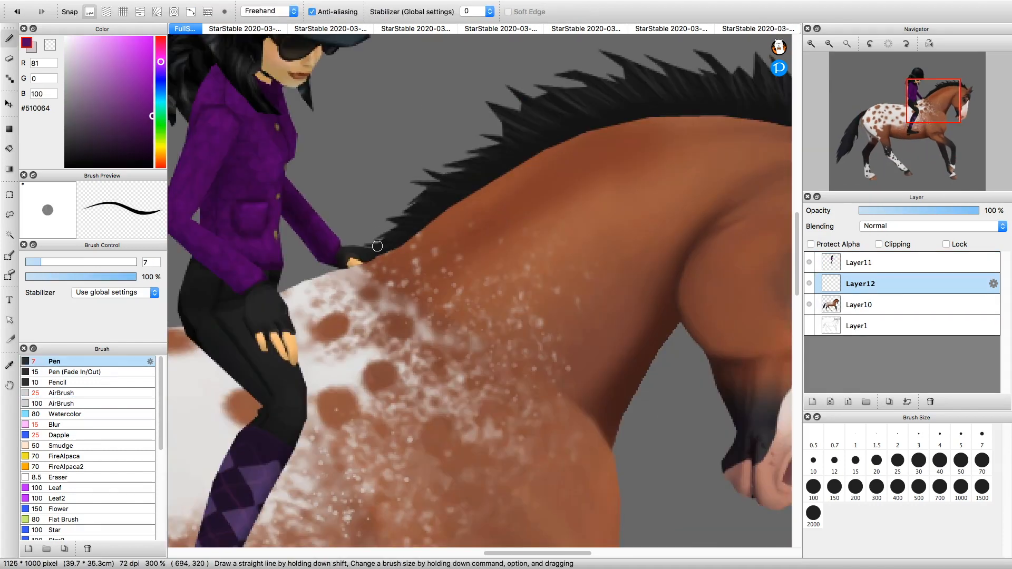
drag(360, 258, 642, 388)
click(861, 263)
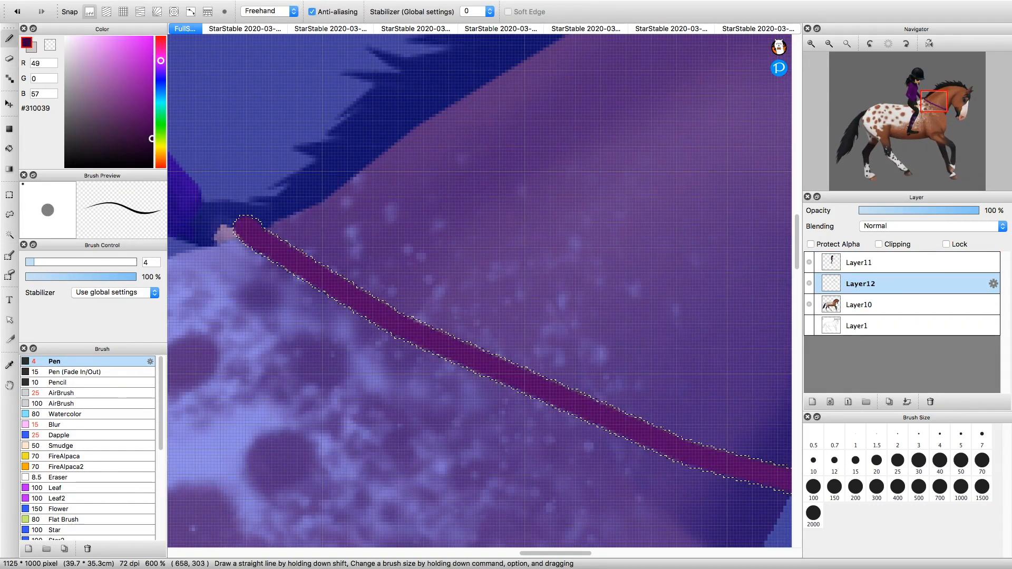
Paint dark #310039 diagonal stripes along the selected rein on Layer12 with the Pen at size 4.
mouse_move(317, 264)
mouse_down()
mouse_move(407, 301)
mouse_move(557, 404)
mouse_move(548, 406)
mouse_up()
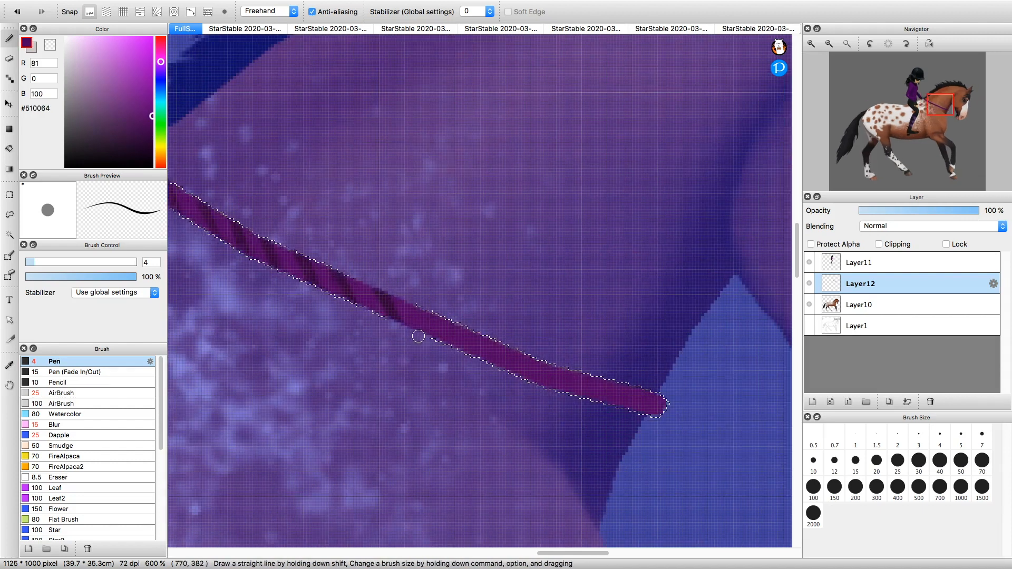
drag(490, 337, 504, 362)
drag(606, 375, 622, 401)
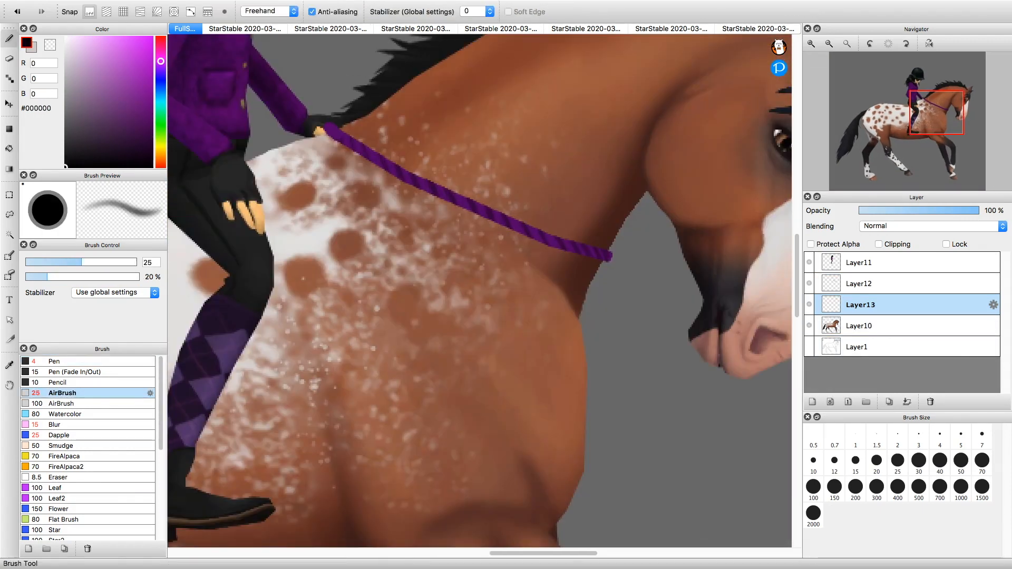
Airbrush soft black shadows beneath the rein and behind the rider's leg on Layer13 at 49% opacity.
mouse_move(319, 134)
mouse_down()
mouse_move(406, 195)
mouse_move(585, 274)
mouse_up()
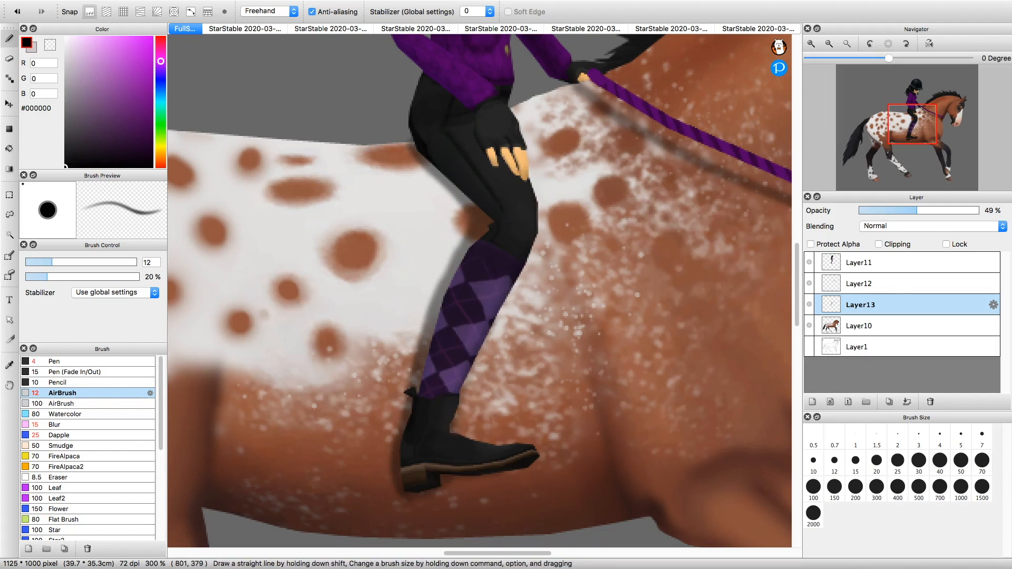
click(829, 44)
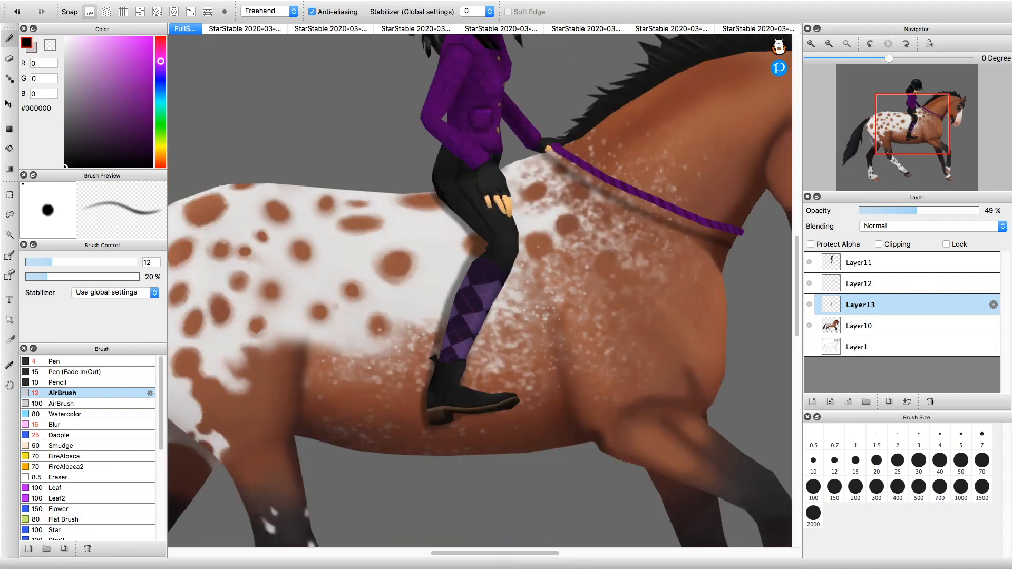
scroll(688, 193, left, 4)
scroll(687, 192, right, 6)
scroll(576, 254, right, 2)
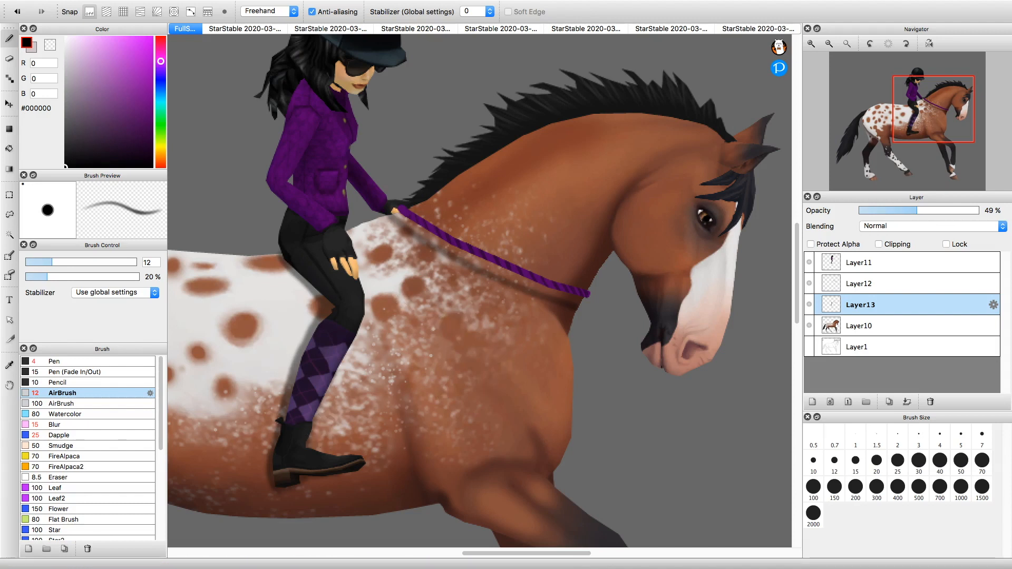
Refine the shadows around the rider's leg with the Eraser and Blur brushes, with Layer13's opacity set to 45%.
click(9, 59)
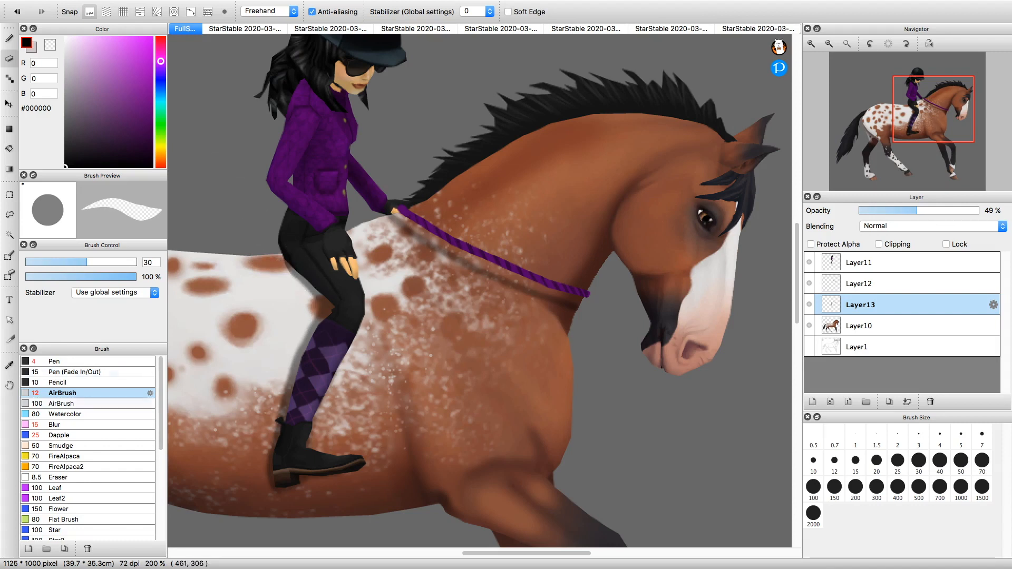
click(54, 425)
scroll(512, 232, down, 5)
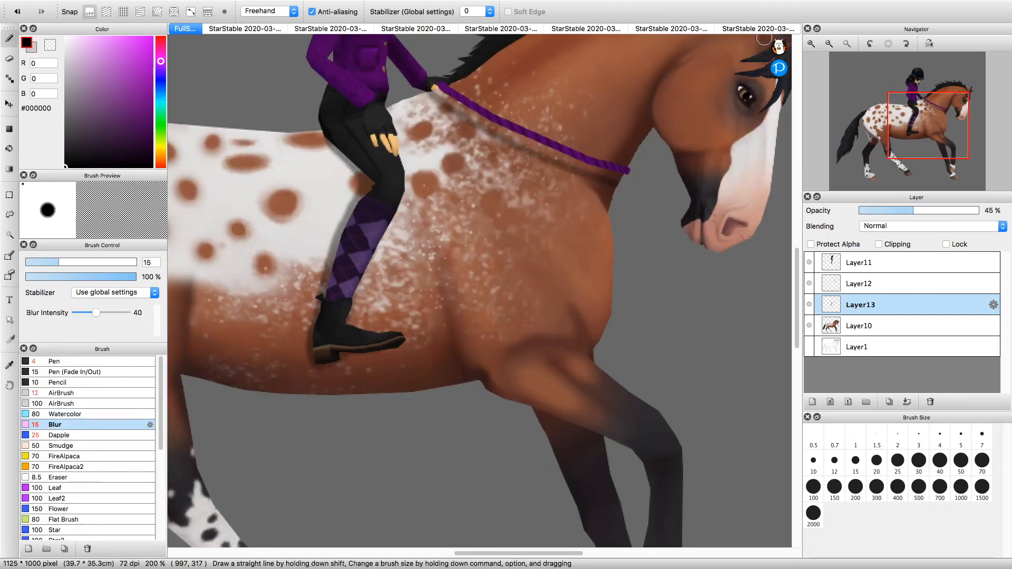
scroll(527, 295, down, 3)
scroll(492, 281, up, 4)
key(e)
drag(426, 201, 373, 323)
key(b)
key(bracketright)
scroll(516, 230, down, 3)
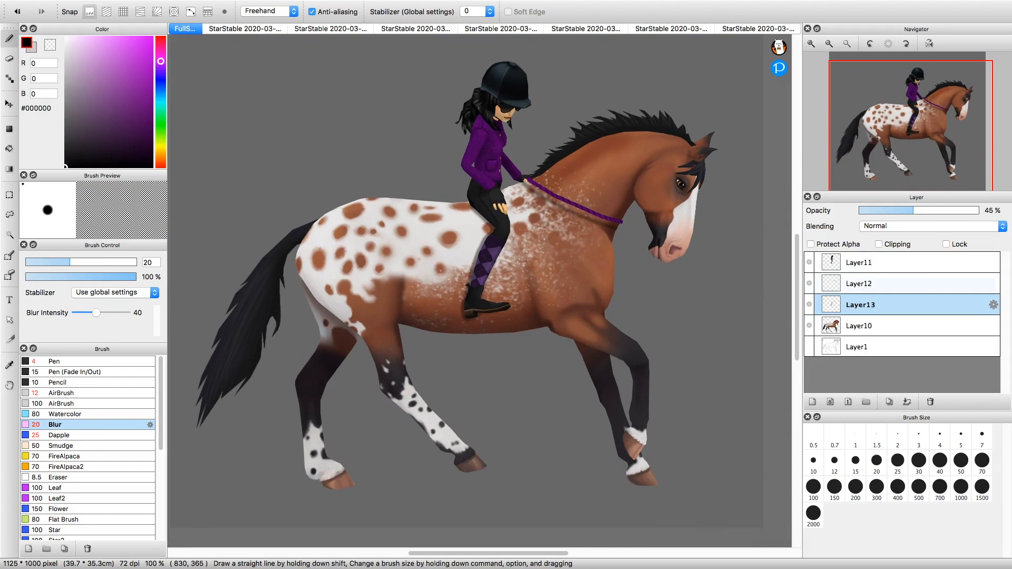
Merge the rider on Layer11 down into the rein on Layer12.
click(896, 326)
click(897, 262)
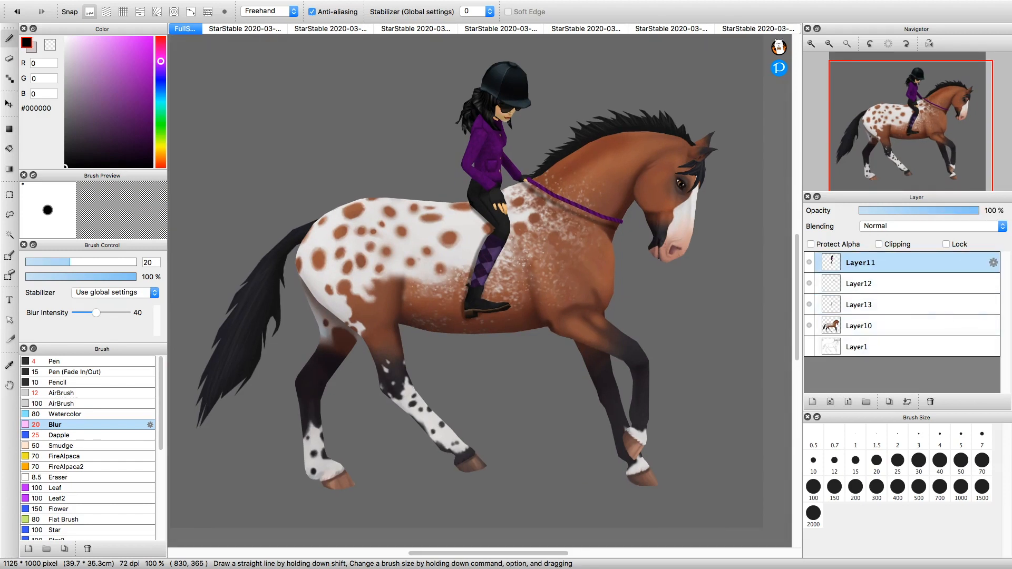
click(906, 401)
click(907, 402)
click(907, 402)
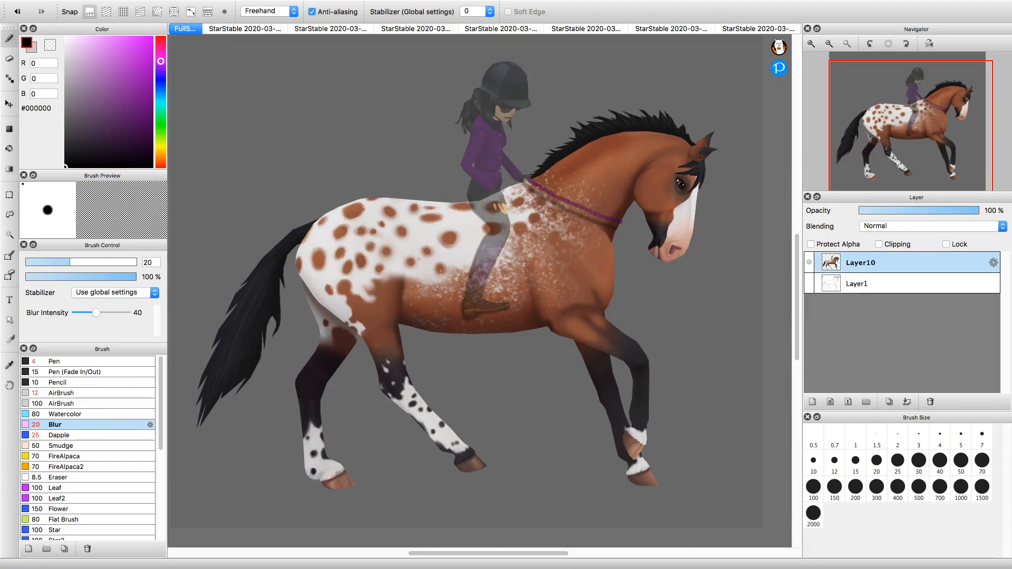
key(super+z)
key(super+z)
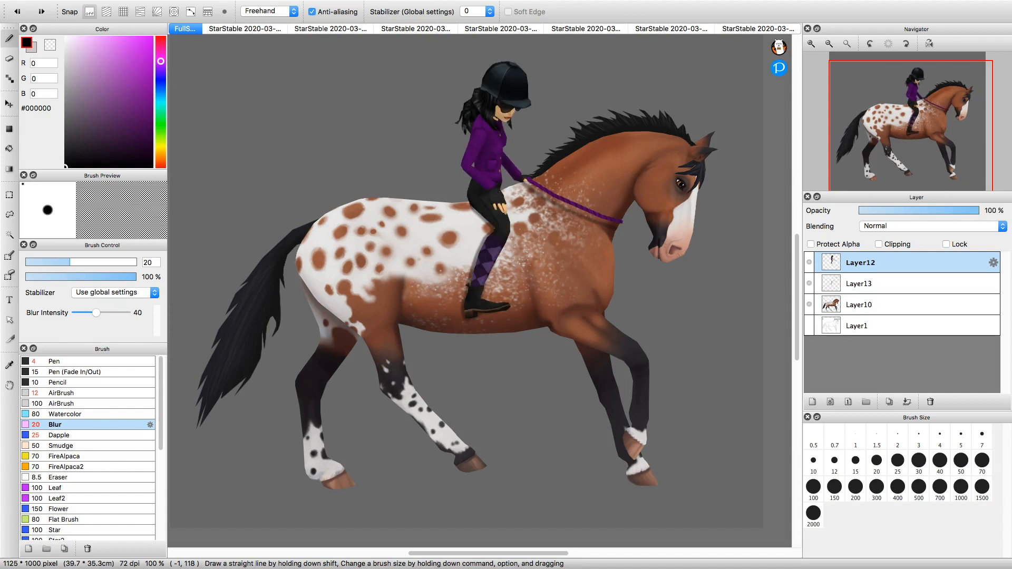
Merge the shadow on Layer13 and the rider on Layer12 down into the horse on Layer10.
click(896, 283)
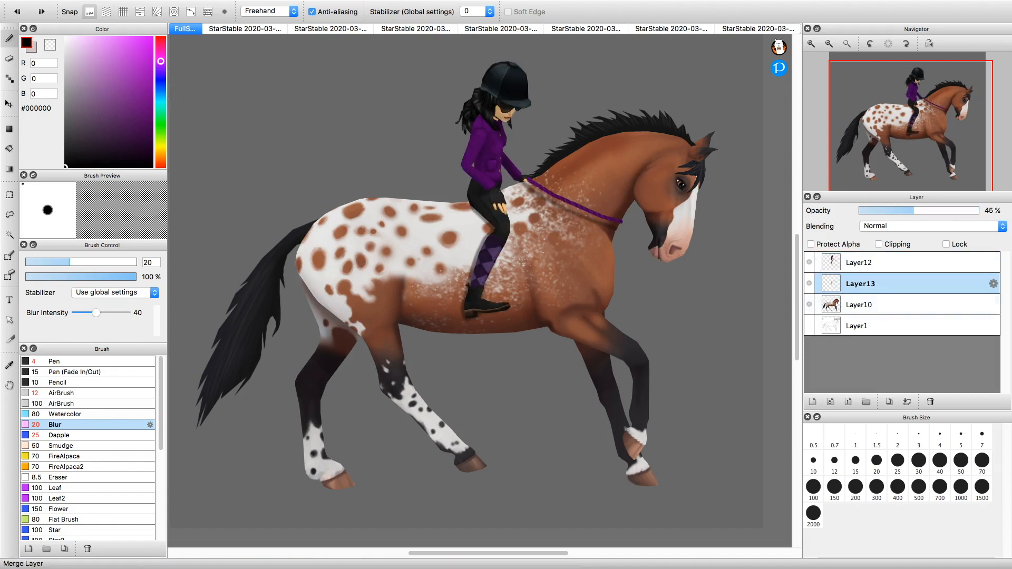
click(907, 402)
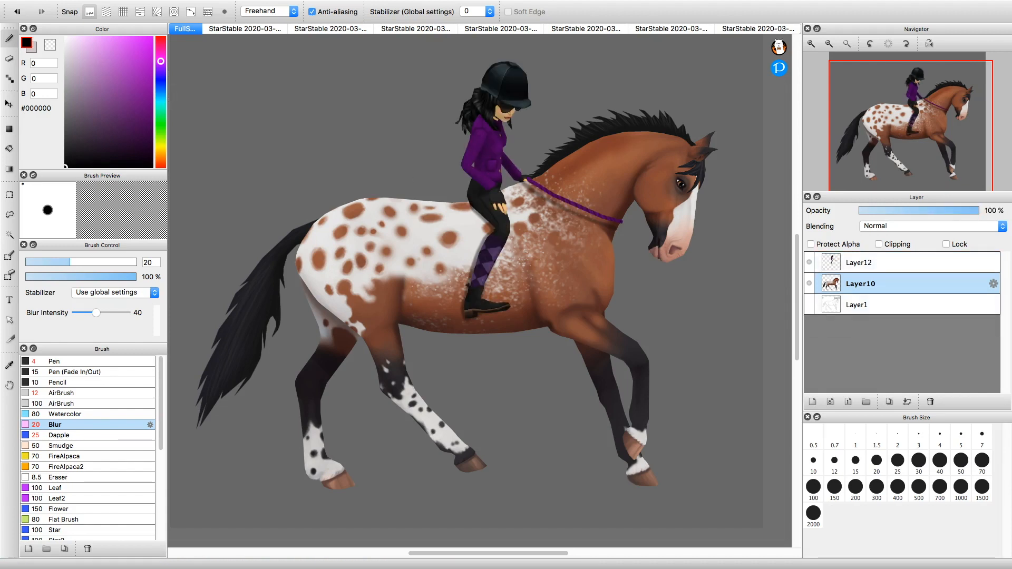
click(896, 263)
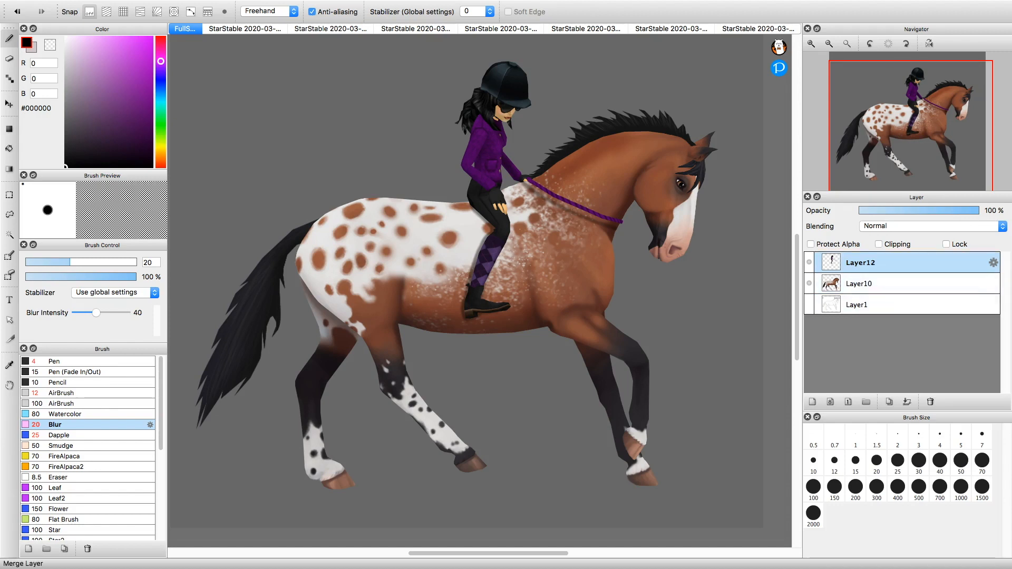
click(907, 402)
double_click(896, 262)
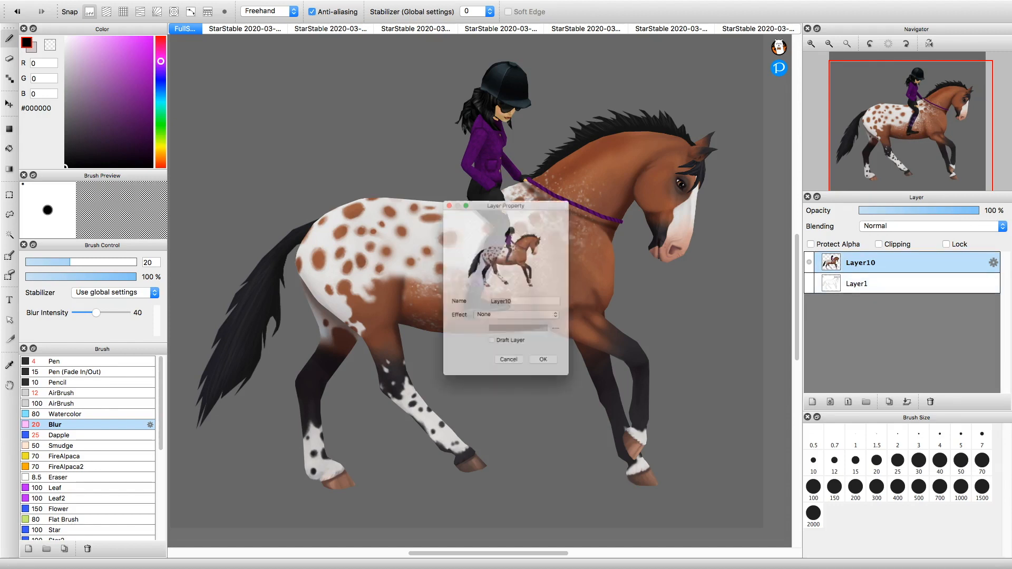
key(Return)
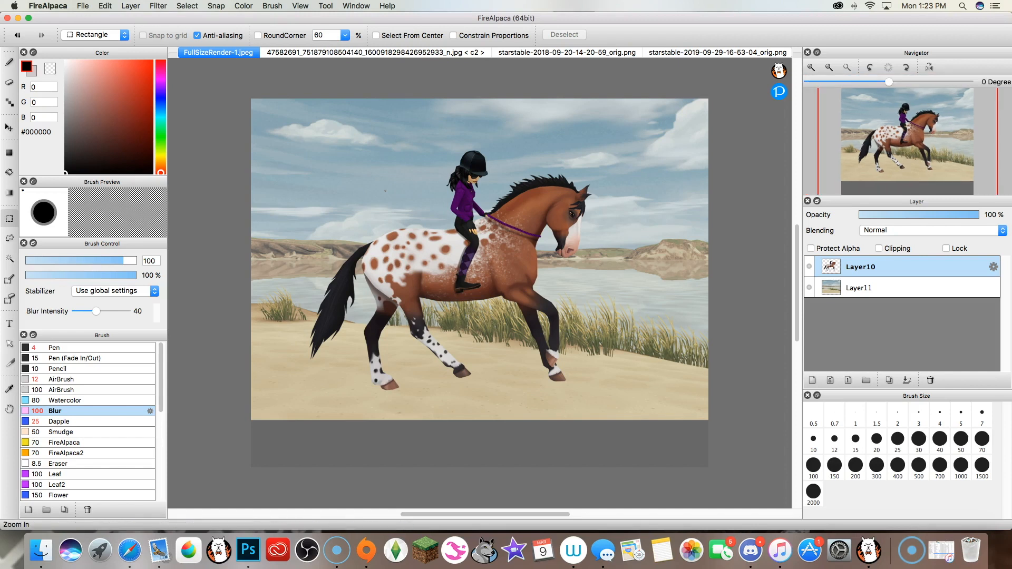
click(811, 68)
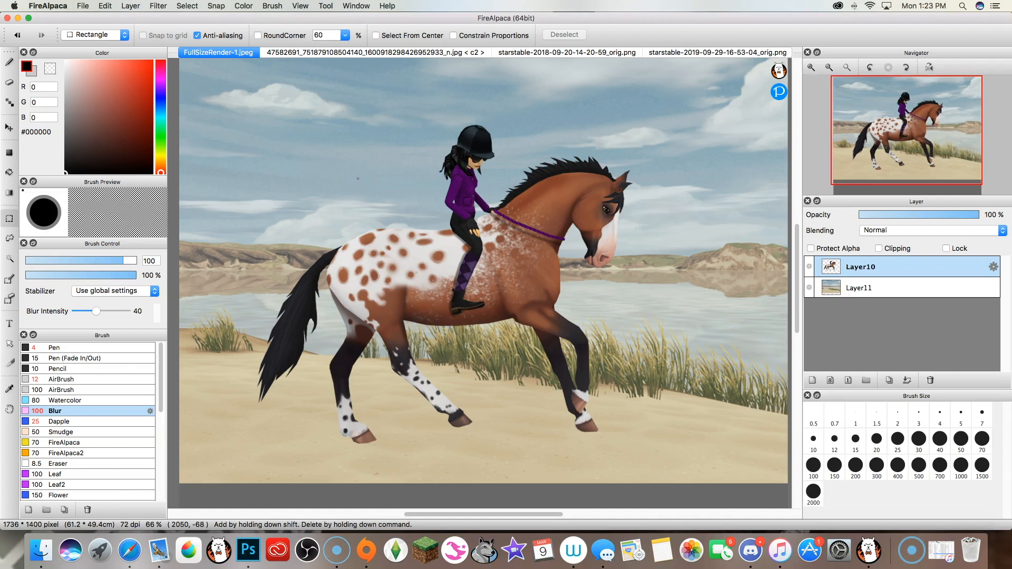
key(b)
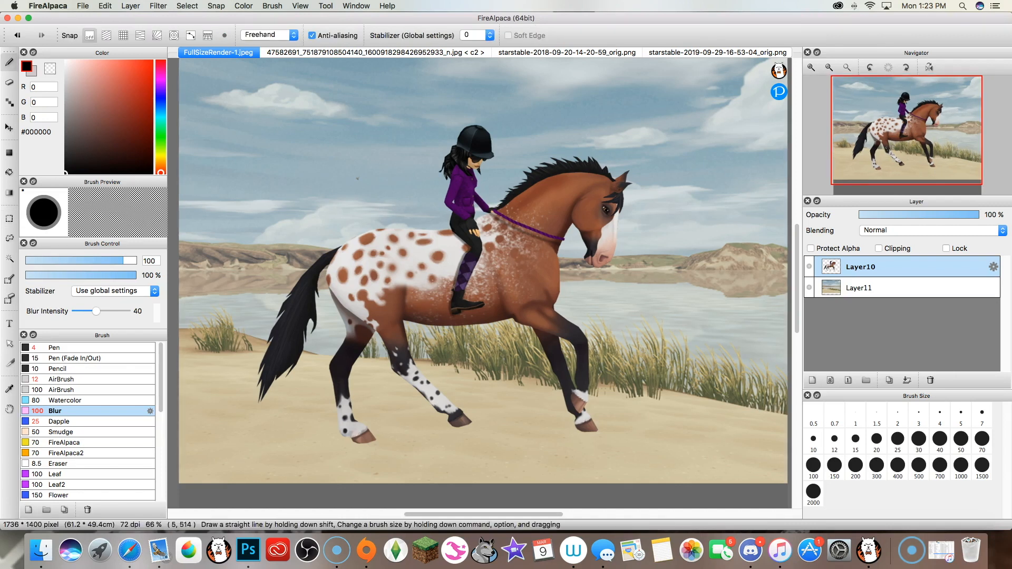
click(829, 68)
click(829, 68)
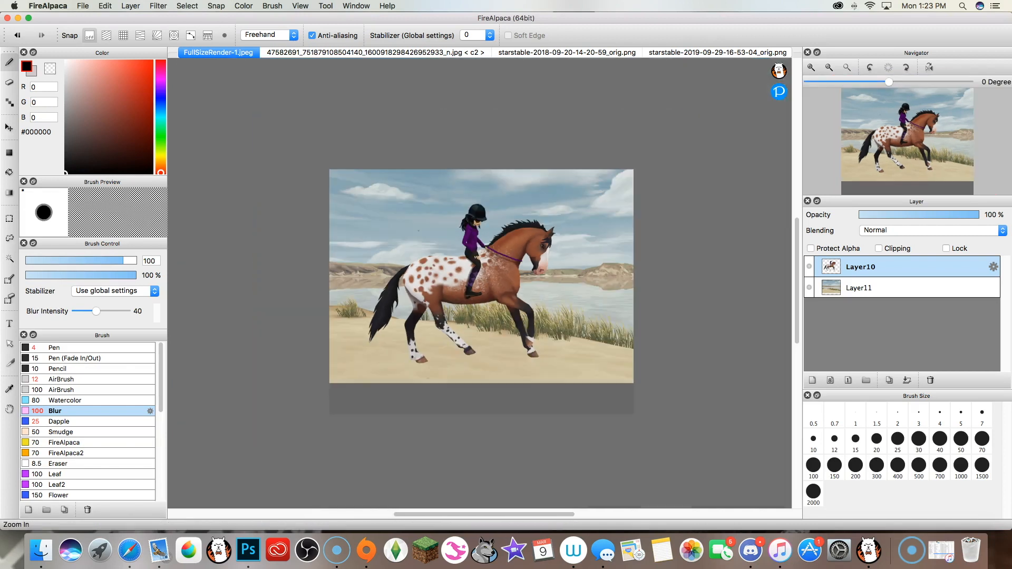
click(811, 67)
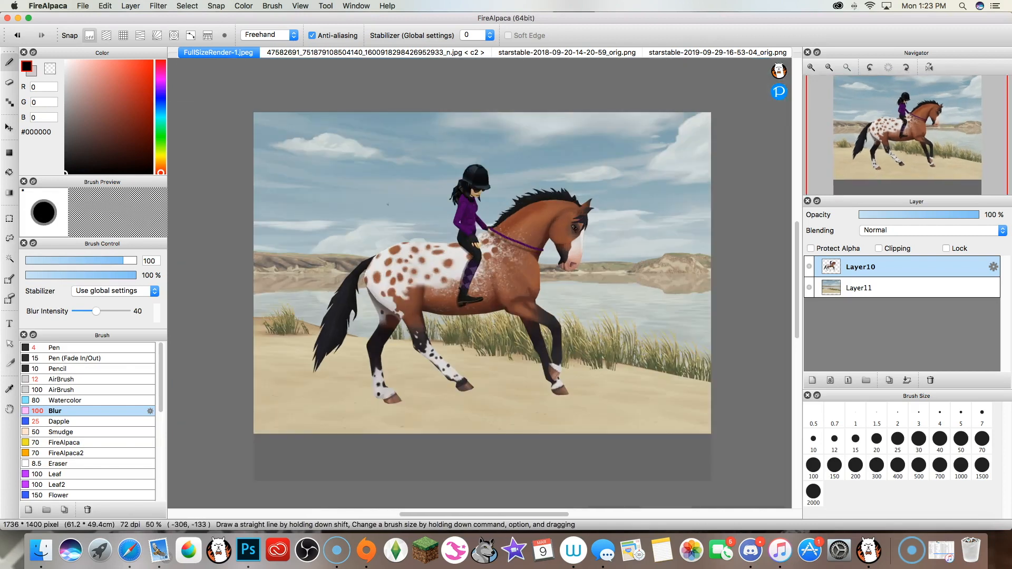
click(105, 5)
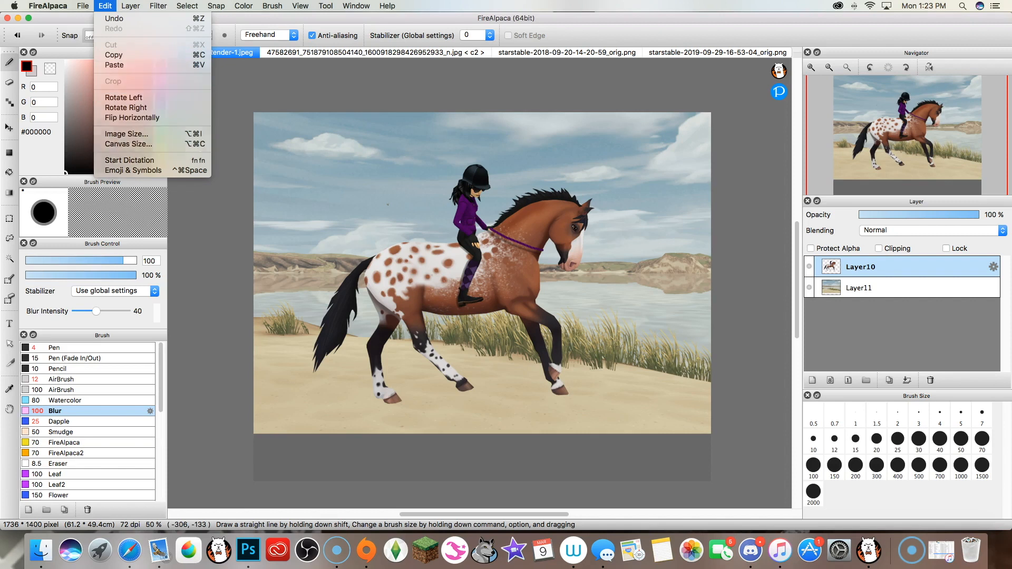
key(Escape)
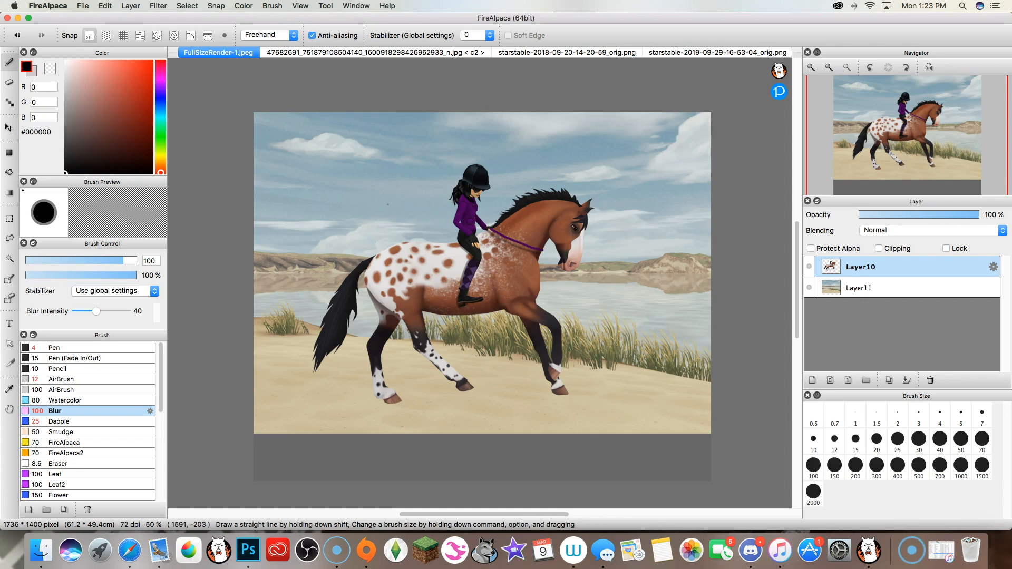
Cut away the lower edge and toe of the rearmost hind hoof on Layer10 using a Polygon selection, leaving nothing selected.
click(812, 68)
click(812, 67)
click(811, 68)
mouse_move(911, 139)
mouse_down()
mouse_move(932, 171)
mouse_move(897, 165)
mouse_up()
click(9, 218)
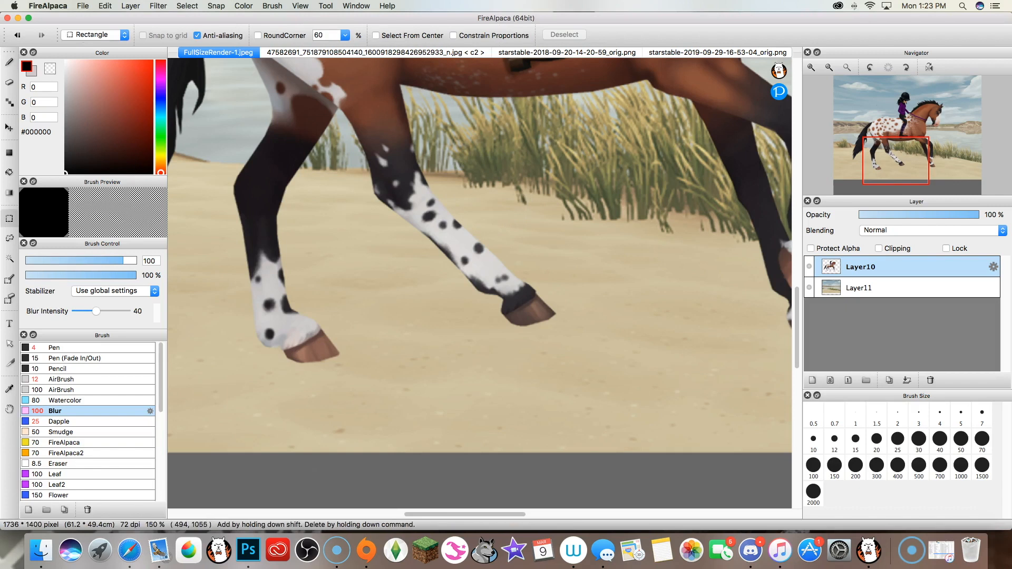
click(95, 35)
click(90, 56)
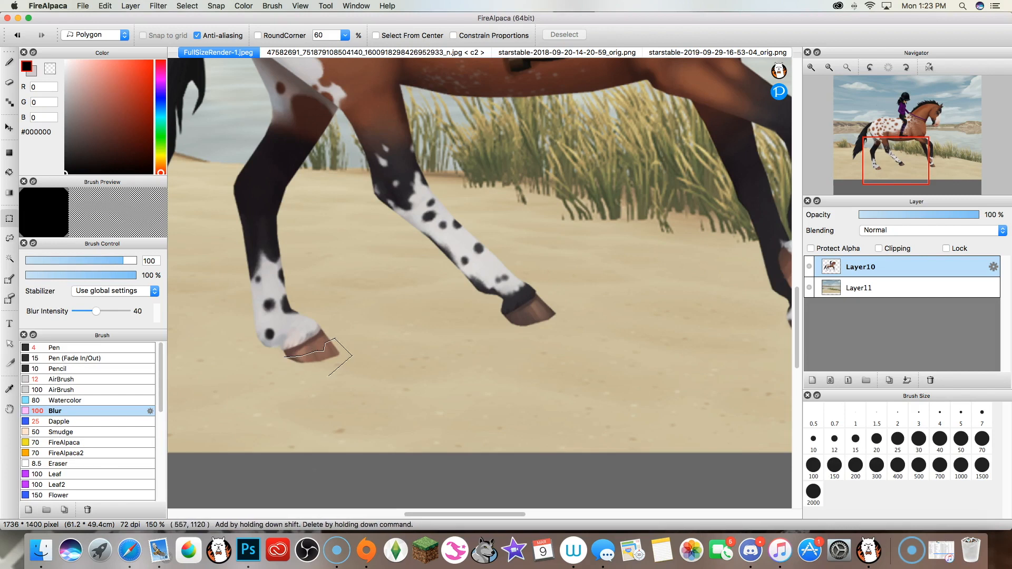
click(279, 361)
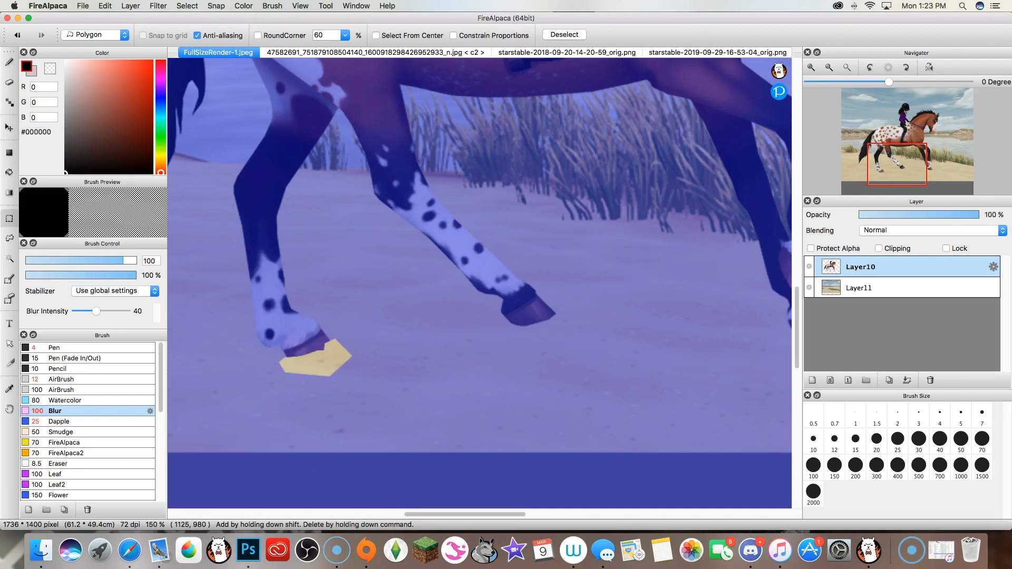
key(super+d)
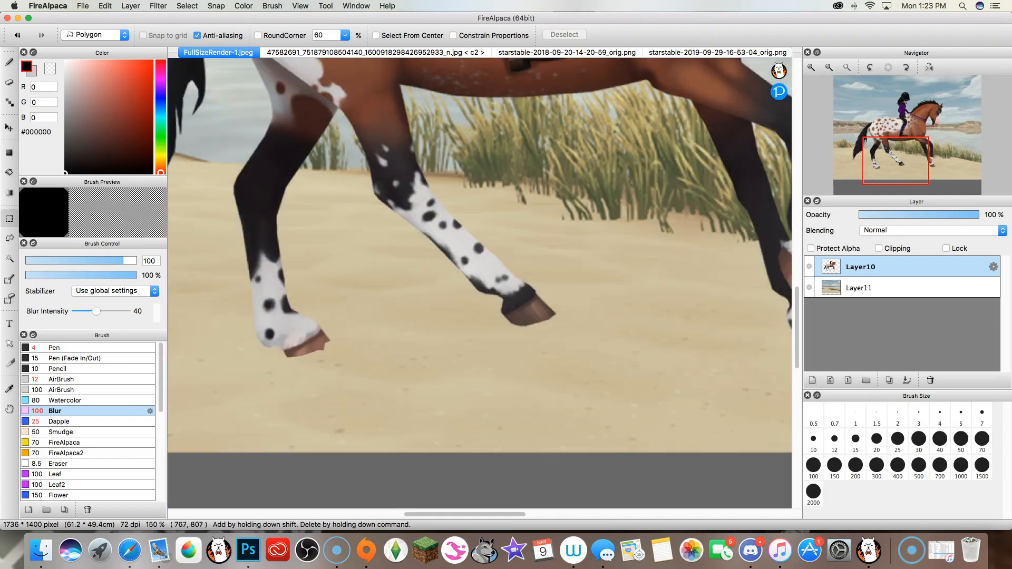
Outline the whole horse and rider with a Polygon selection and paste a copy of them onto a new layer.
mouse_move(897, 167)
mouse_down()
mouse_move(910, 167)
mouse_move(903, 161)
mouse_up()
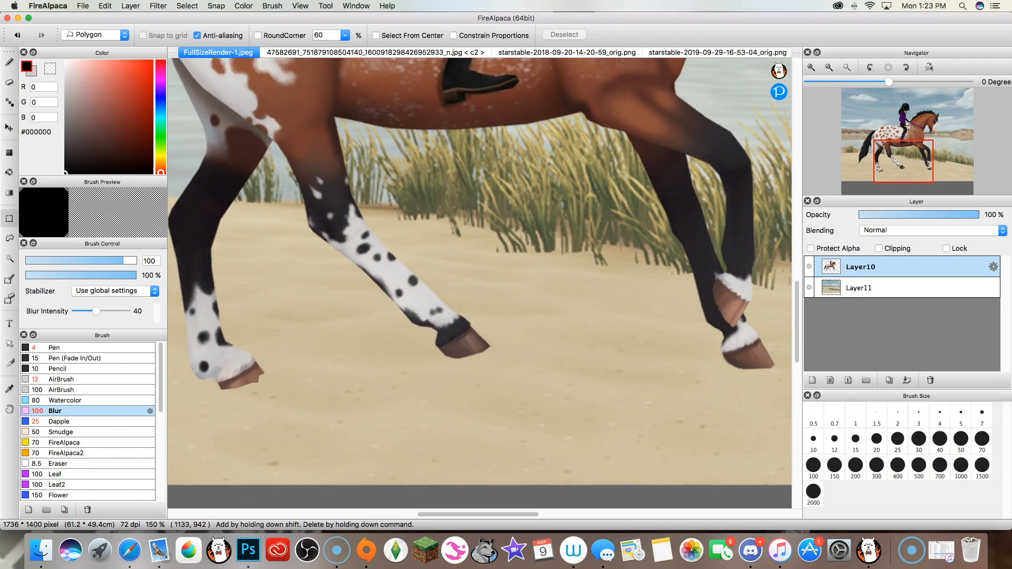
key(super+minus)
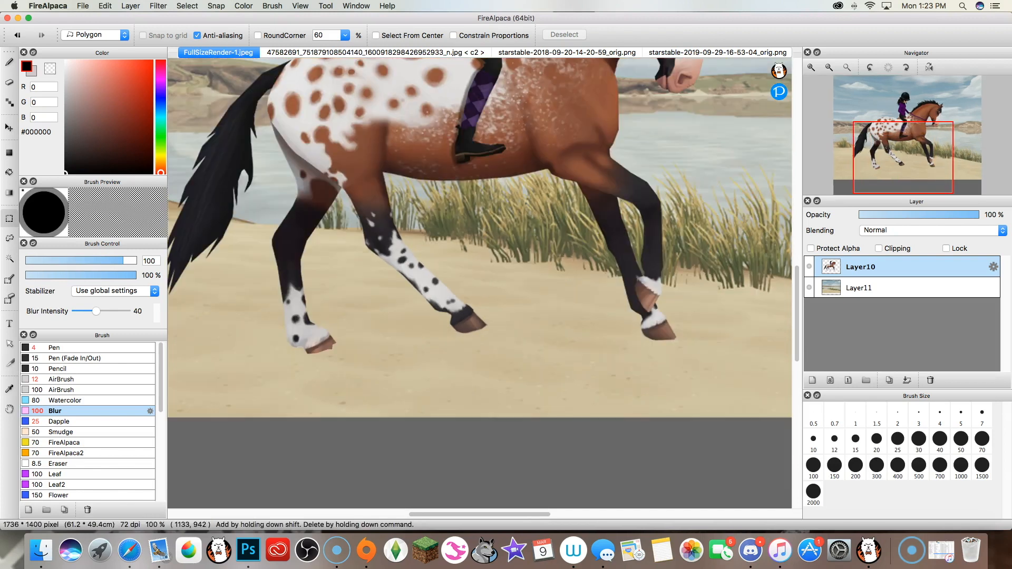
key(super+minus)
click(265, 369)
double_click(253, 87)
click(105, 6)
click(119, 66)
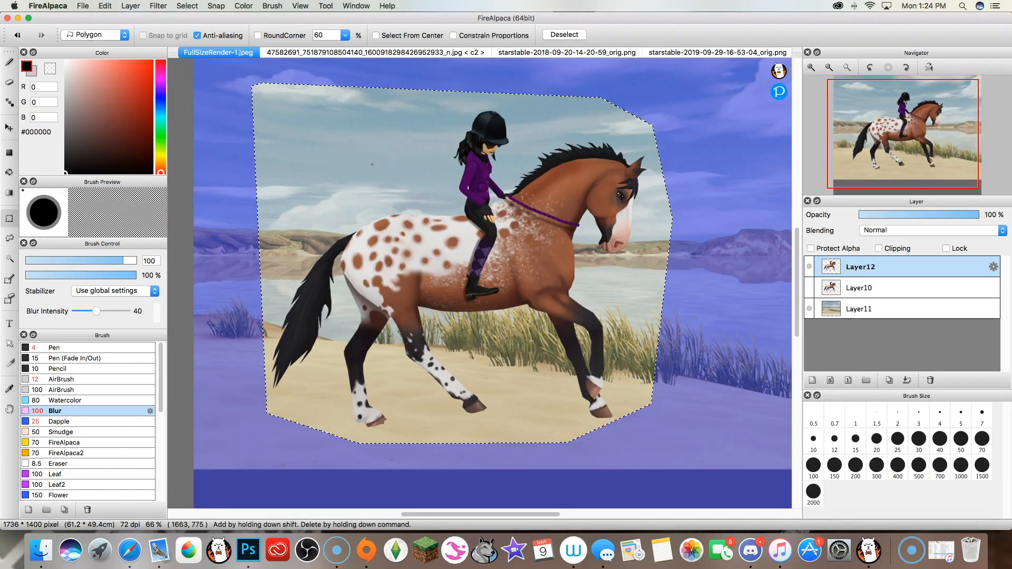
Isolate the pasted horse and rider on Layer12 and paint the silhouette black with the Pen at size 400.
click(809, 288)
click(809, 309)
key(super+d)
click(9, 259)
click(327, 159)
click(54, 348)
click(898, 465)
drag(549, 255, 293, 216)
key(super+d)
click(9, 239)
mouse_move(394, 434)
mouse_down()
mouse_move(310, 396)
mouse_move(662, 199)
mouse_move(395, 434)
mouse_up()
Show the other layers again, move the silhouette layer below the horse, and transform it into a shadow on the sand.
click(809, 288)
click(809, 309)
drag(875, 266, 875, 298)
key(super+t)
key(super+minus)
drag(465, 79, 494, 275)
click(786, 509)
Lower the shadow layer's opacity and erase the stray parts of the shadow.
drag(949, 214, 902, 214)
scroll(576, 321, up, 3)
click(9, 82)
mouse_move(410, 238)
mouse_down()
mouse_move(391, 312)
mouse_move(393, 277)
mouse_up()
drag(757, 271, 562, 295)
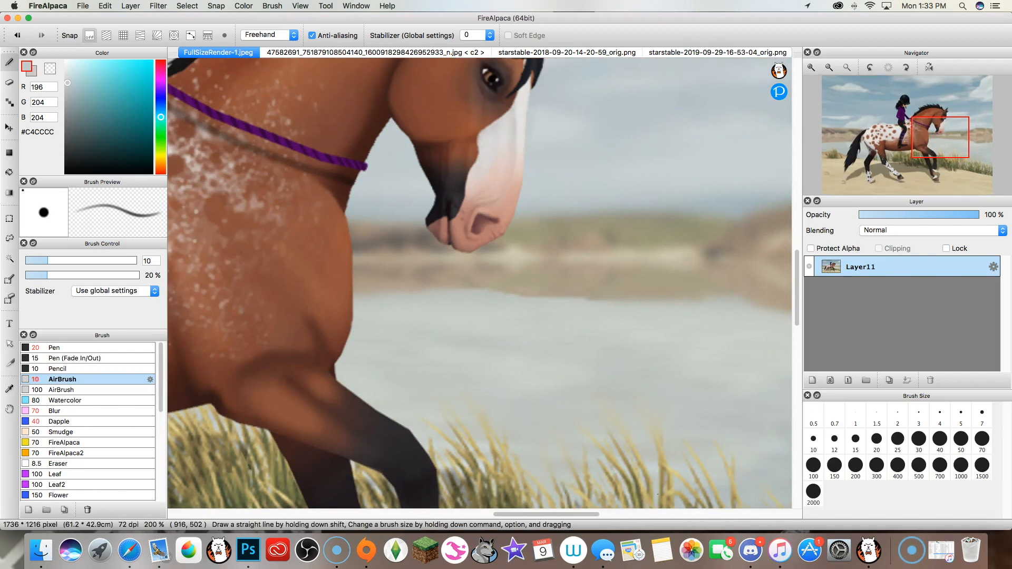
Start a black text object on a new layer over the water in front of the horse's chest.
drag(67, 83, 65, 174)
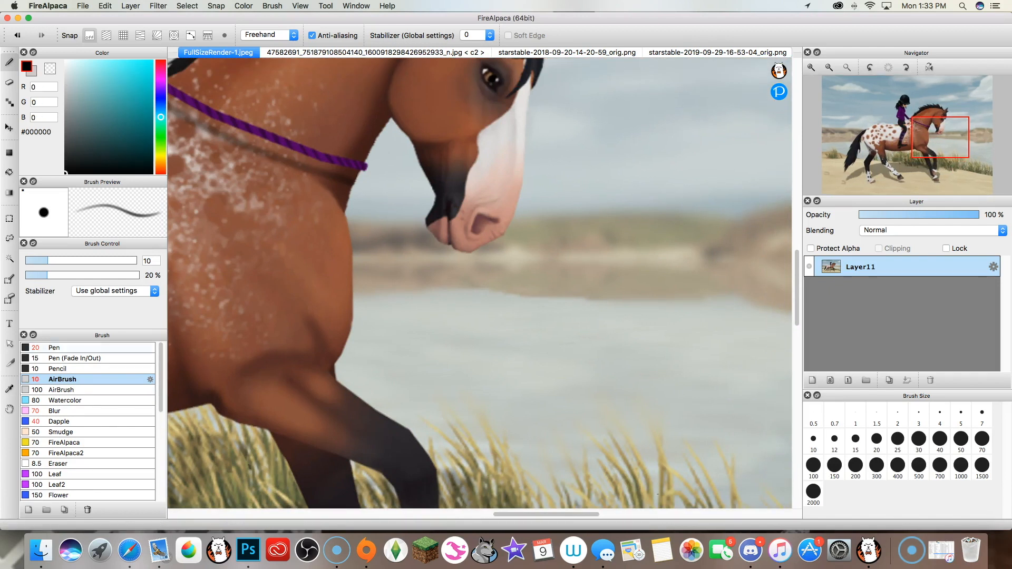
click(54, 347)
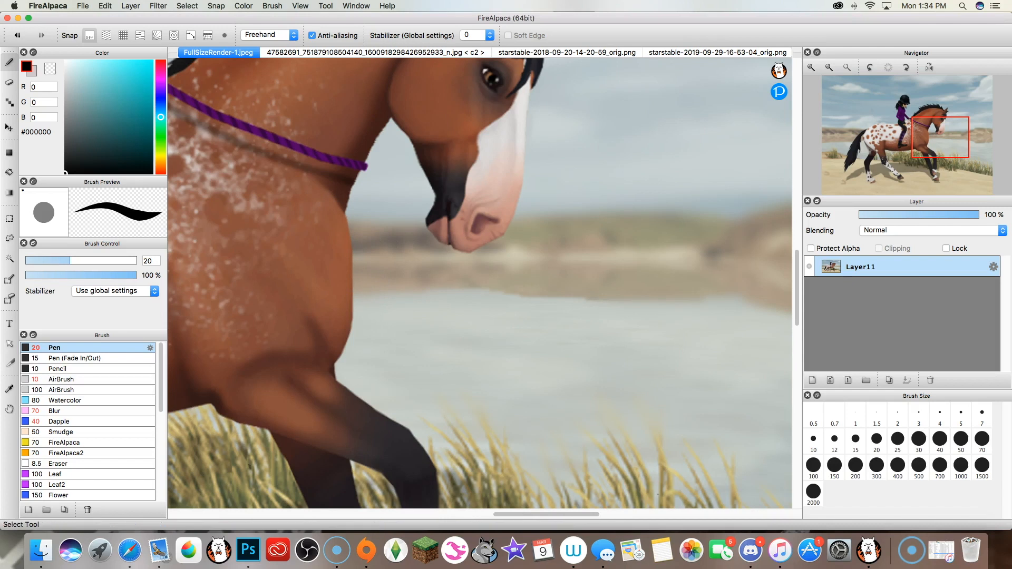
click(10, 323)
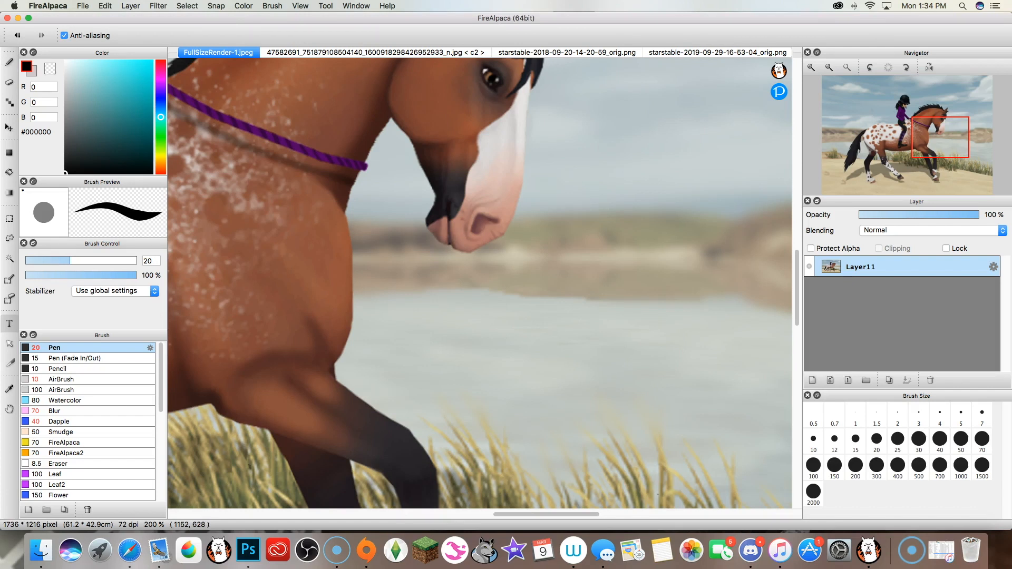
click(423, 281)
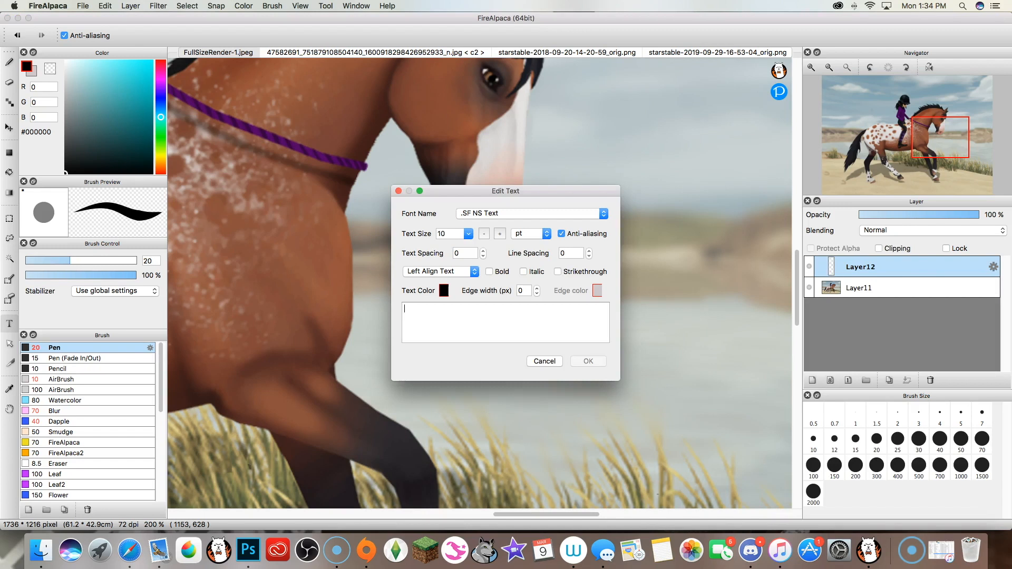
Set the text object's font to Zapfino and enter EB 2020 as its content.
click(529, 212)
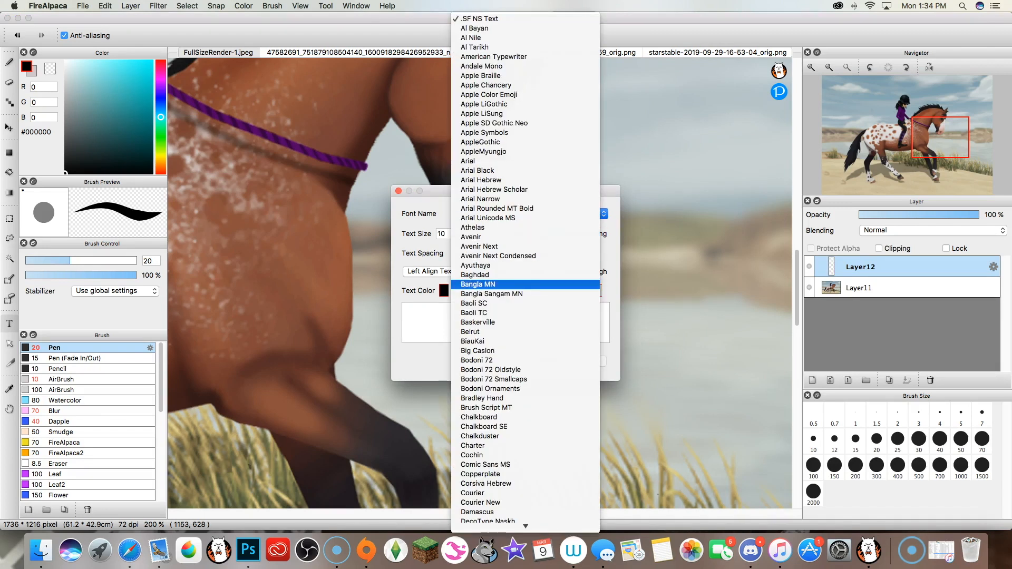
key(Down)
key(Down)
key(Down)
key(Down)
key(Down)
key(Down)
key(Down)
key(Down)
key(Down)
key(Down)
key(Down)
key(Down)
key(Down)
key(Down)
key(Down)
key(Down)
key(Down)
key(Down)
key(Down)
key(Down)
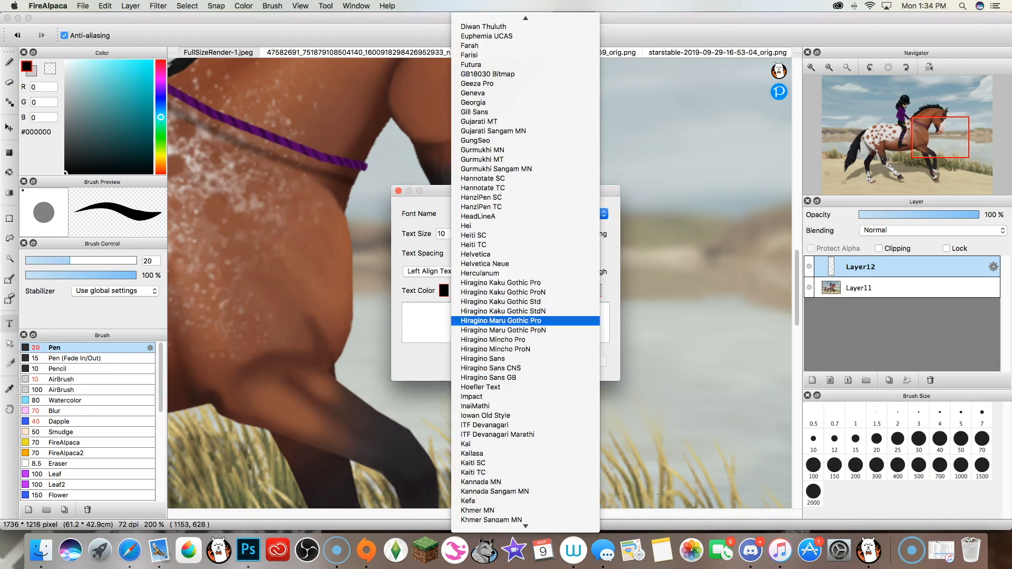
key(Down)
key(Down)
key(Down)
key(Down)
key(Down)
key(Down)
key(Down)
key(Down)
key(Down)
key(Down)
key(Down)
key(Down)
key(Down)
key(Down)
key(Down)
key(Down)
key(Down)
key(Down)
key(Down)
key(Down)
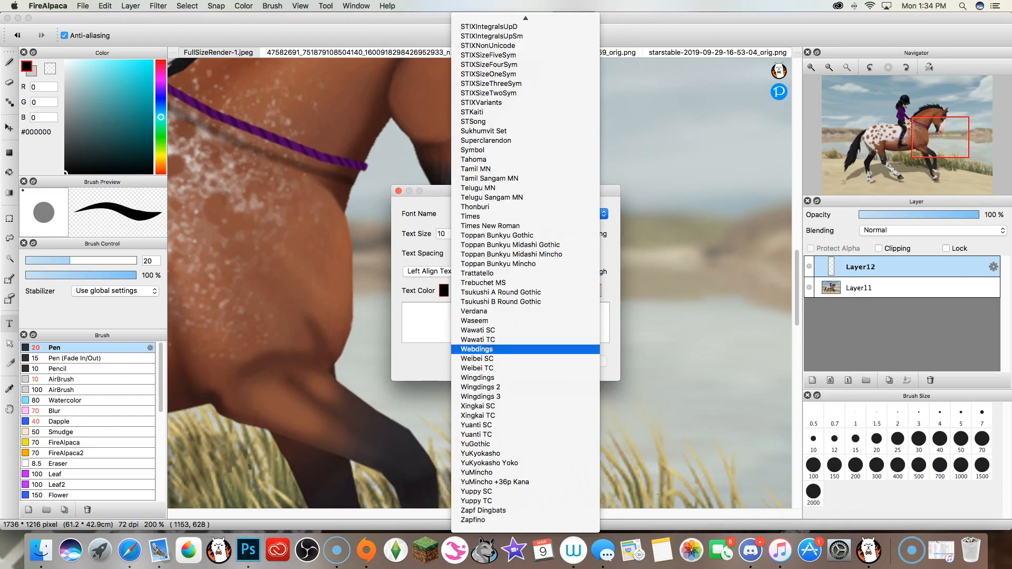
key(Return)
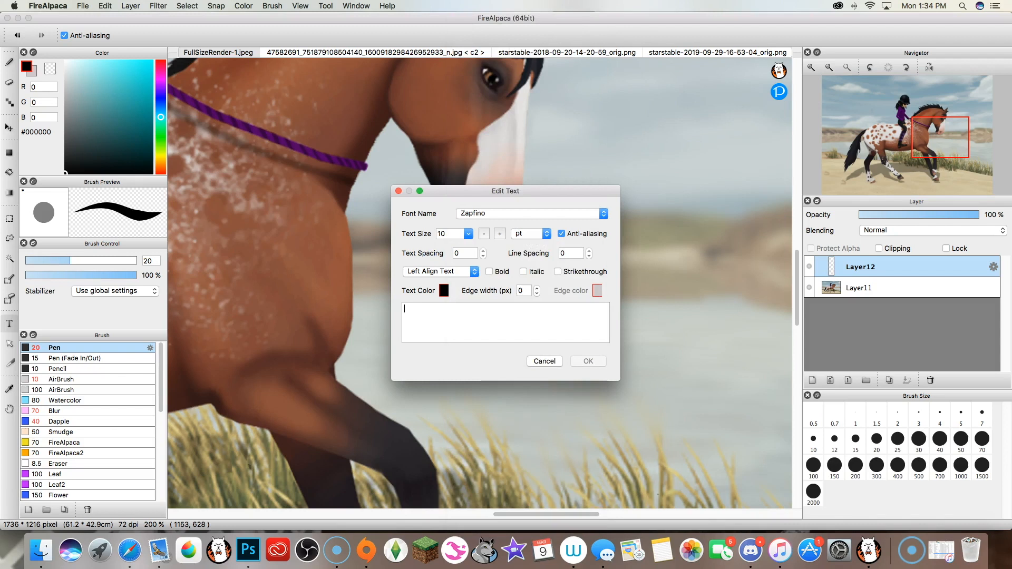
text(EB 2020)
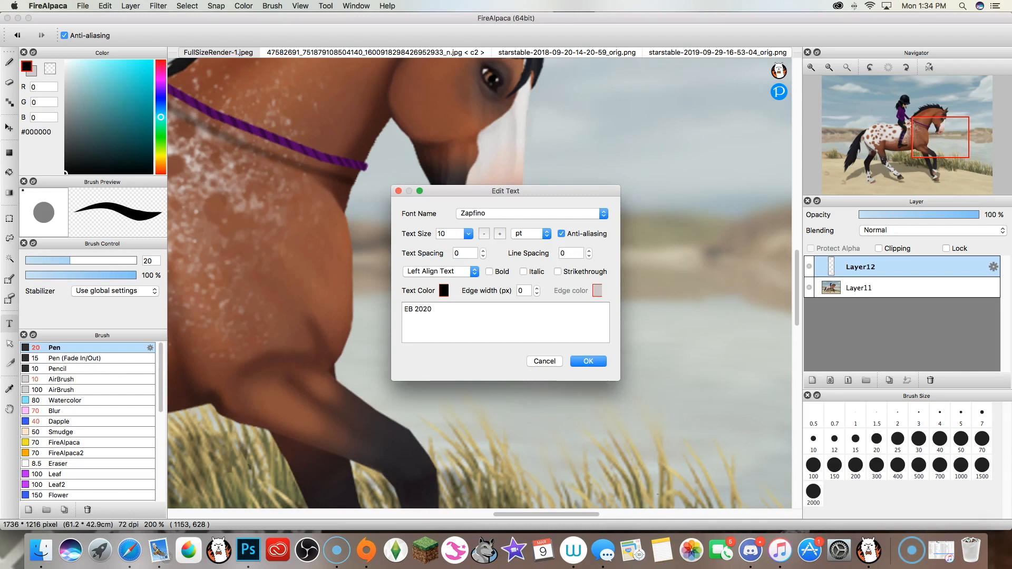
key(Return)
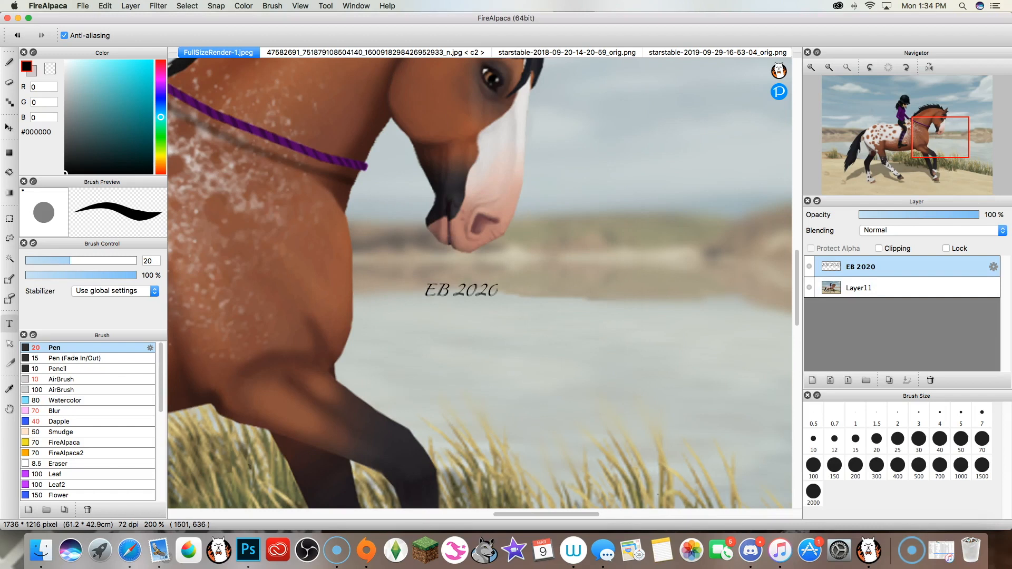
Make the EB 2020 text italic at 22 pt and move it over the water in front of the horse's chest.
click(993, 266)
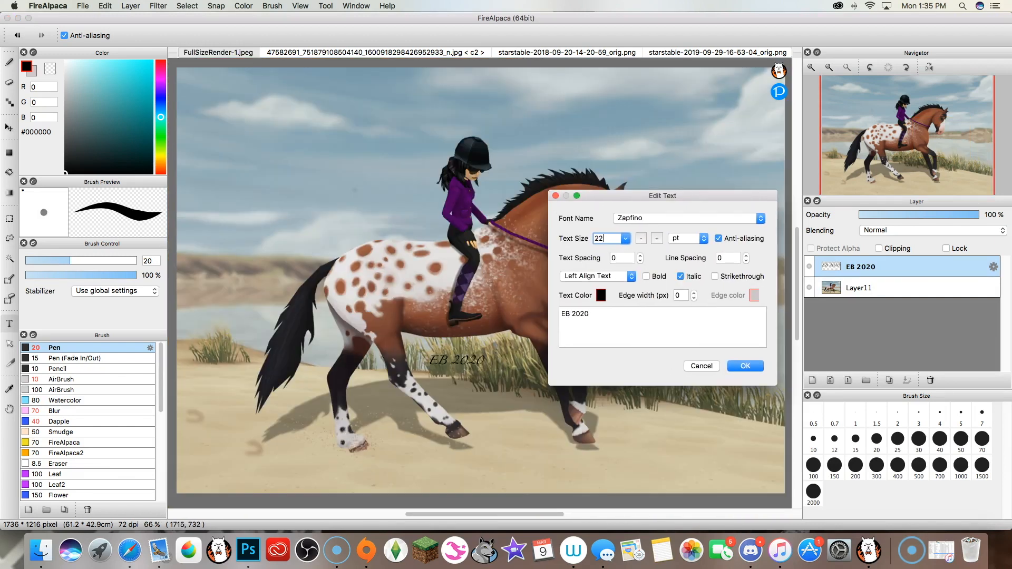
key(Return)
drag(465, 360, 601, 299)
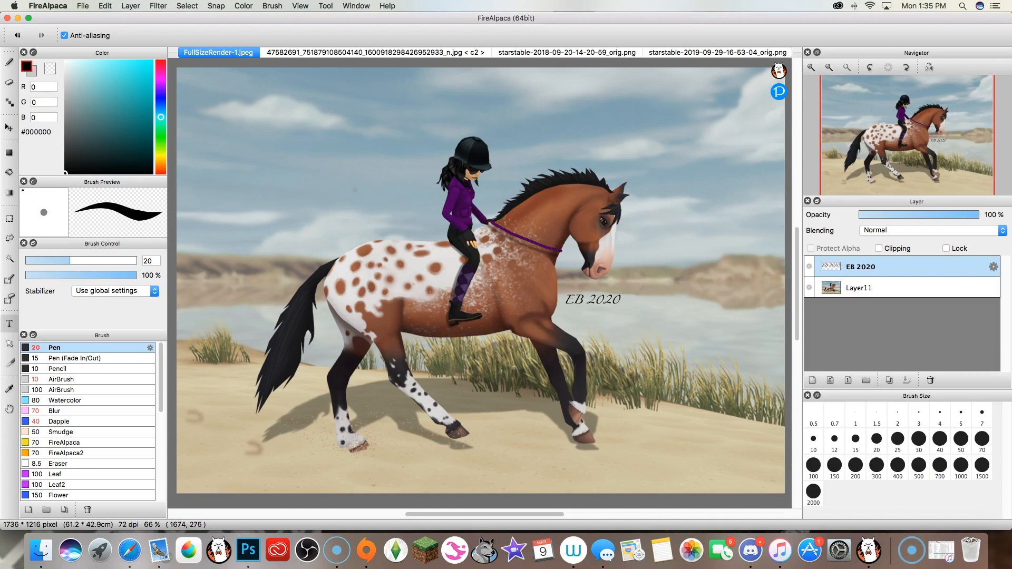
Start exporting the finished picture as a 24-bit PNG at its original size.
click(105, 5)
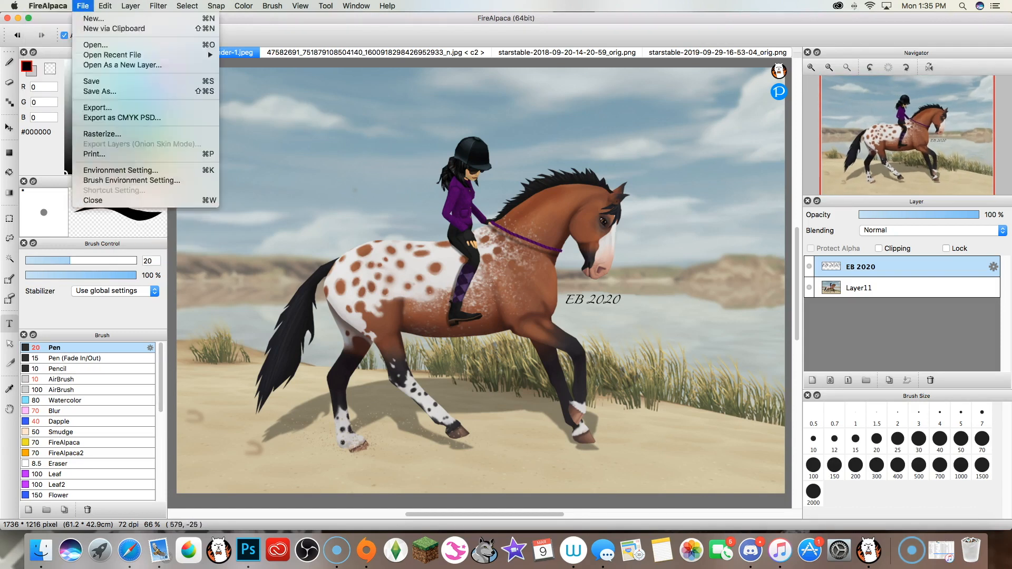
mouse_move(105, 6)
mouse_move(48, 6)
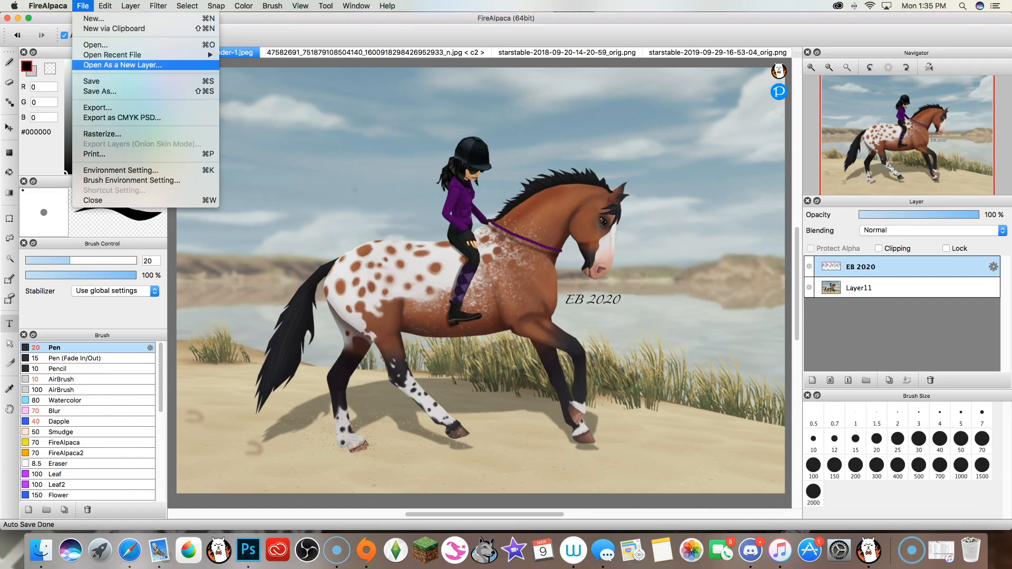
click(98, 107)
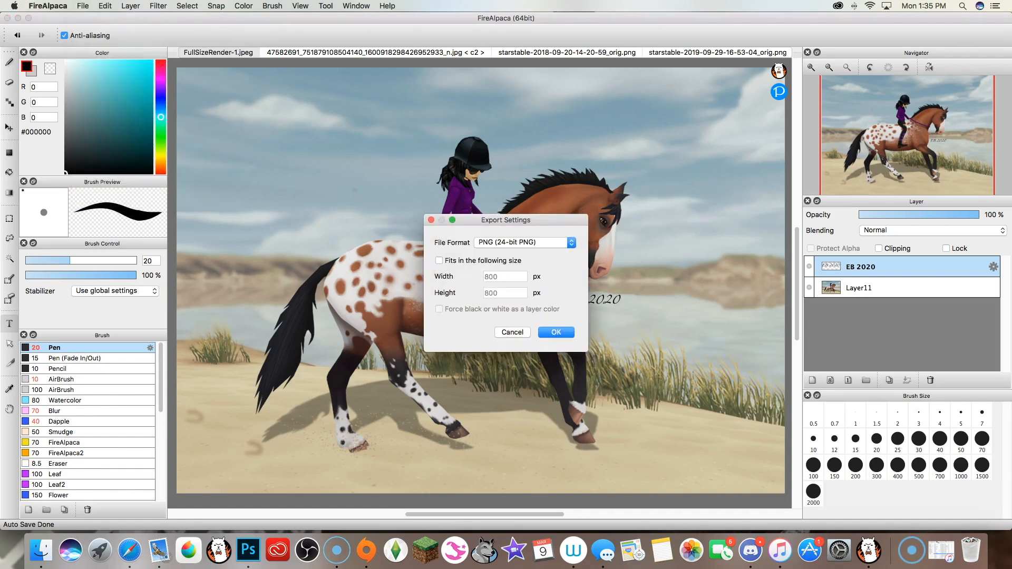
key(Return)
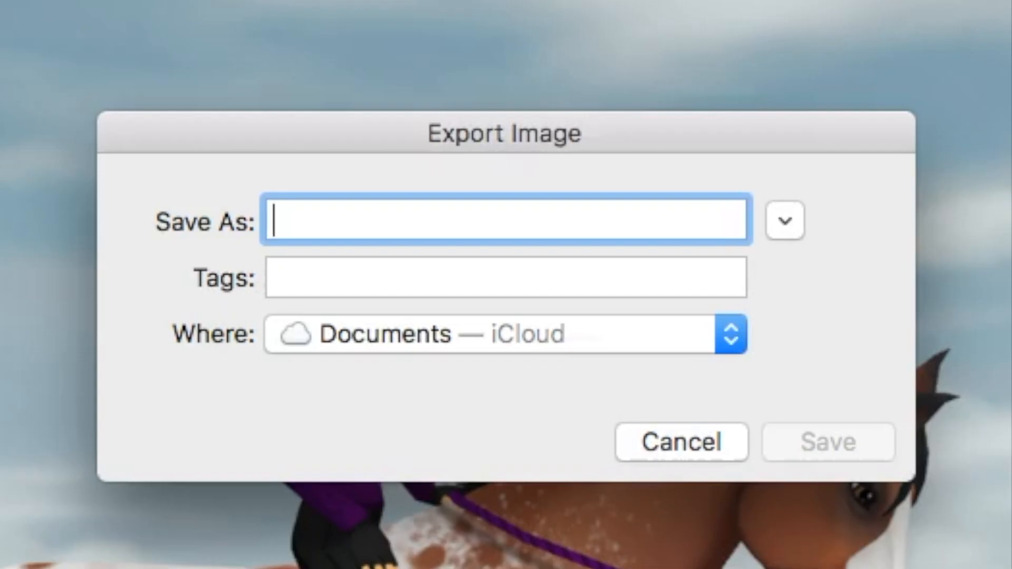
Name the exported image strawberry and save it in the iCloud Documents folder.
text(starw)
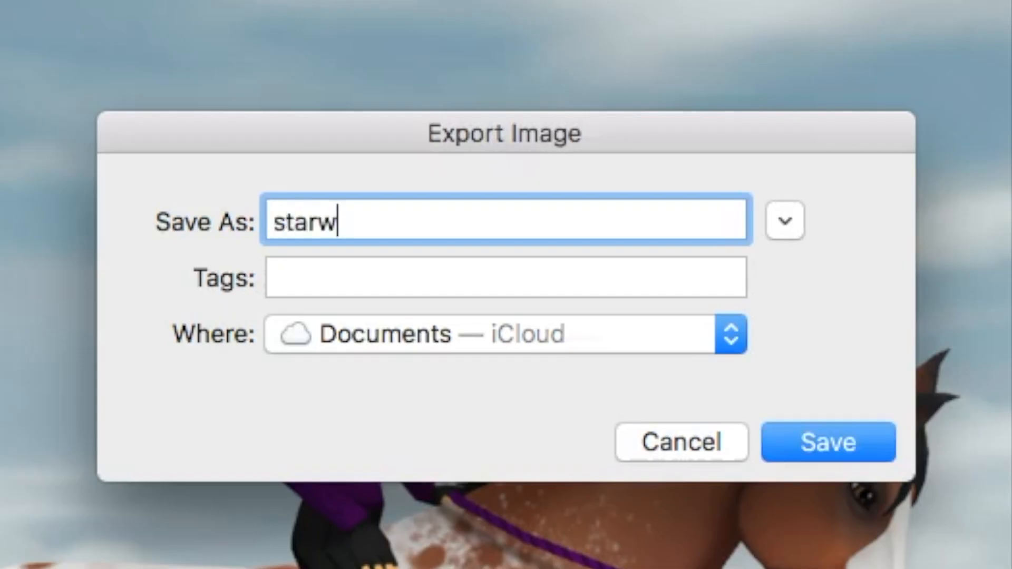
key(BackSpace)
key(BackSpace)
key(BackSpace)
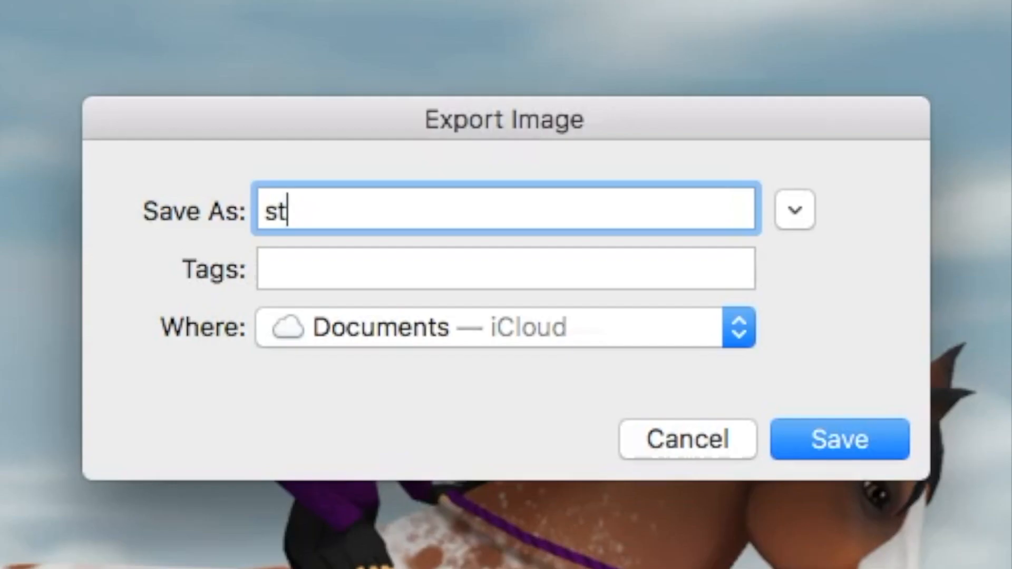
text(traw)
key(BackSpace)
key(BackSpace)
key(BackSpace)
key(BackSpace)
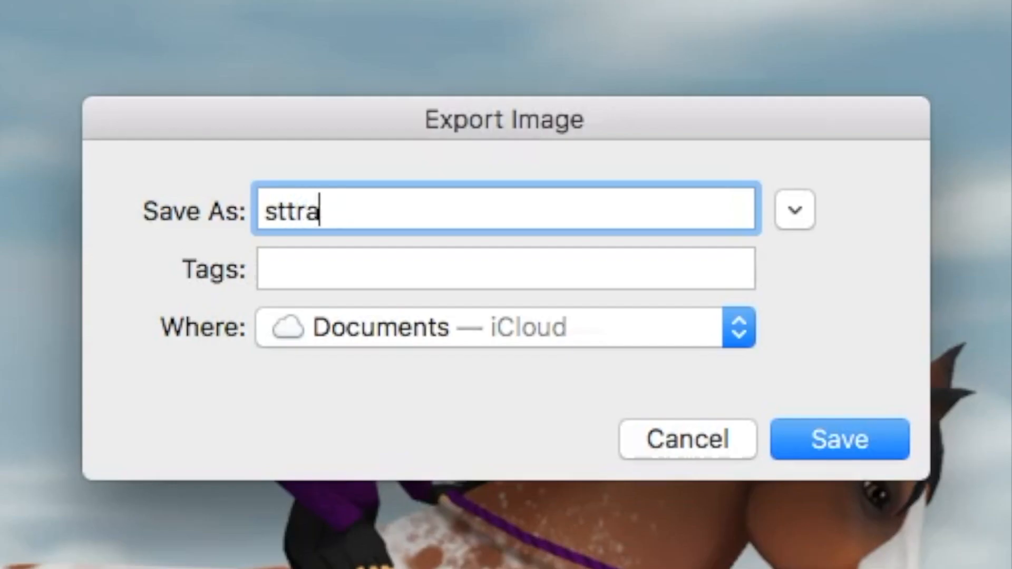
text(raw)
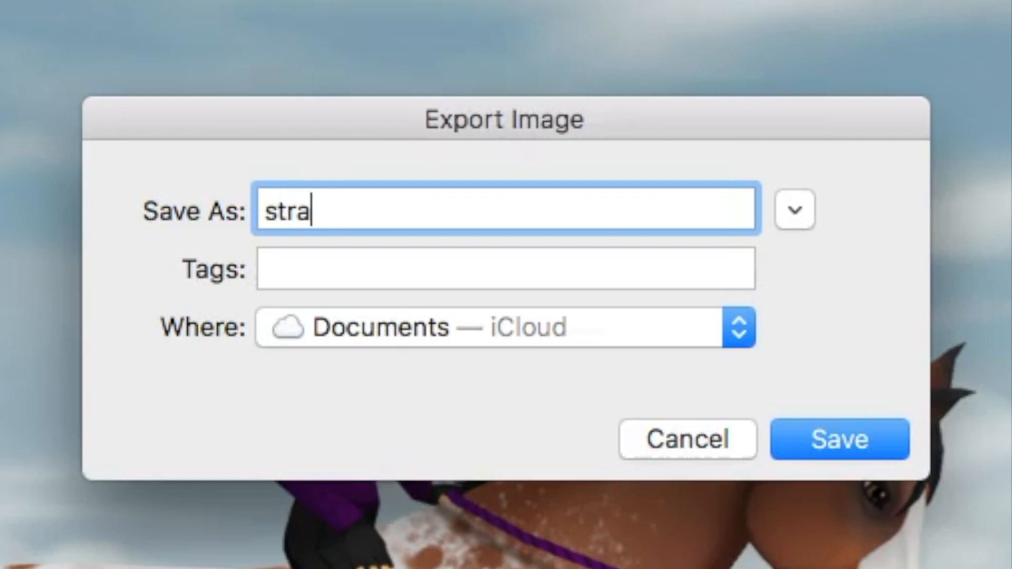
text(berry)
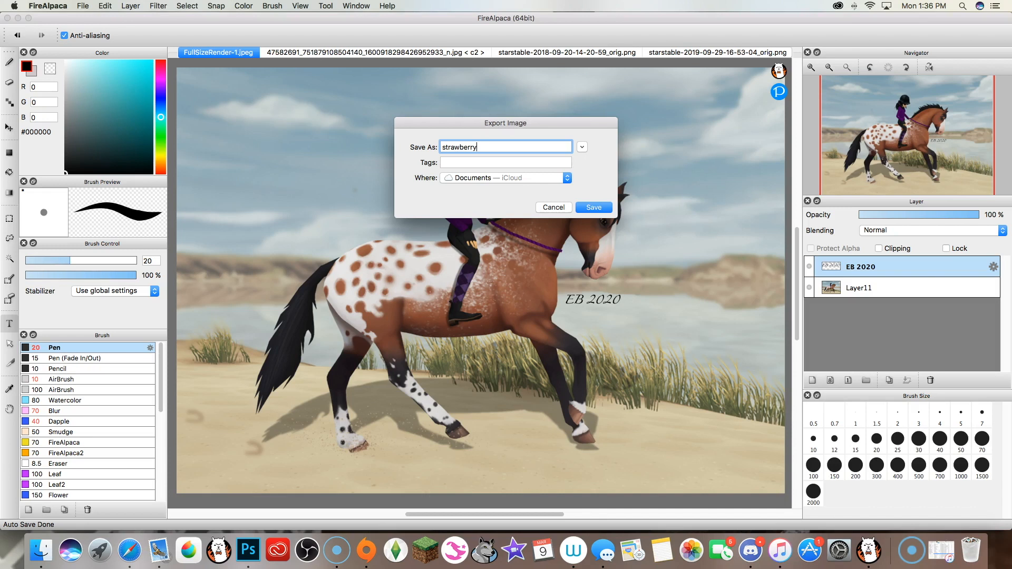
click(506, 178)
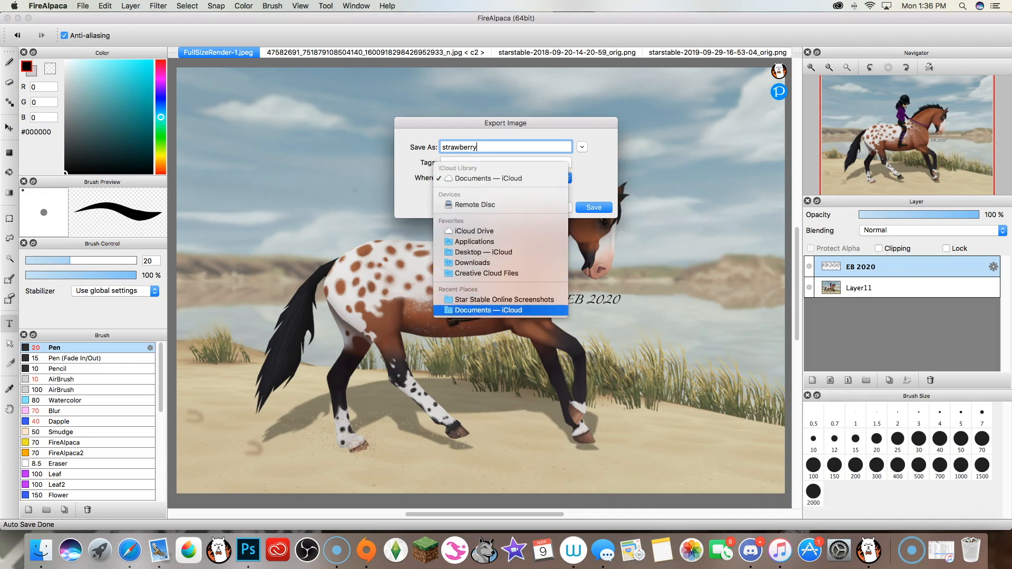
click(488, 311)
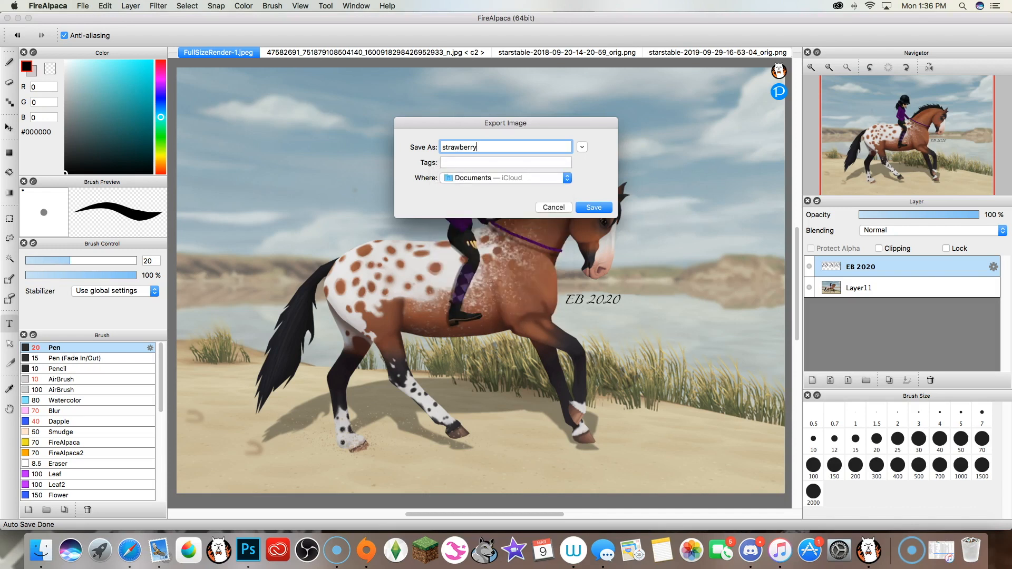
key(Return)
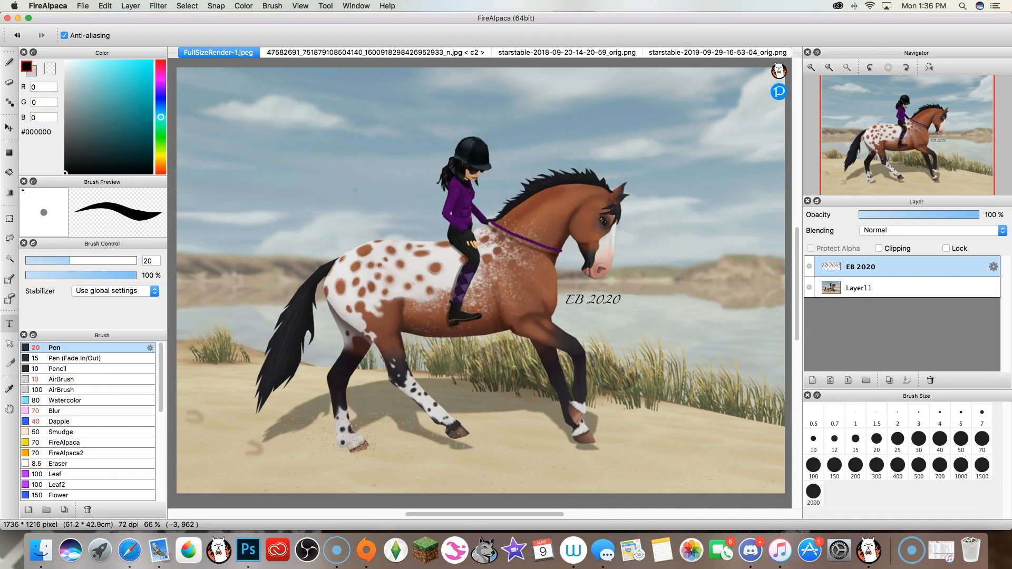
Switch to Finder and locate the exported strawberry.png in All My Files.
click(41, 550)
scroll(351, 211, up, 5)
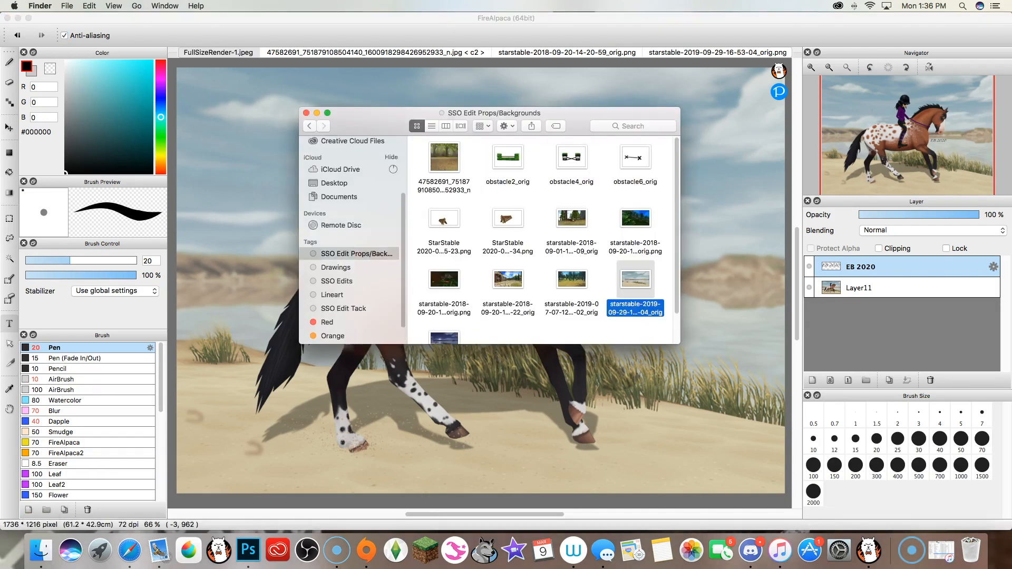
click(339, 170)
scroll(541, 242, down, 10)
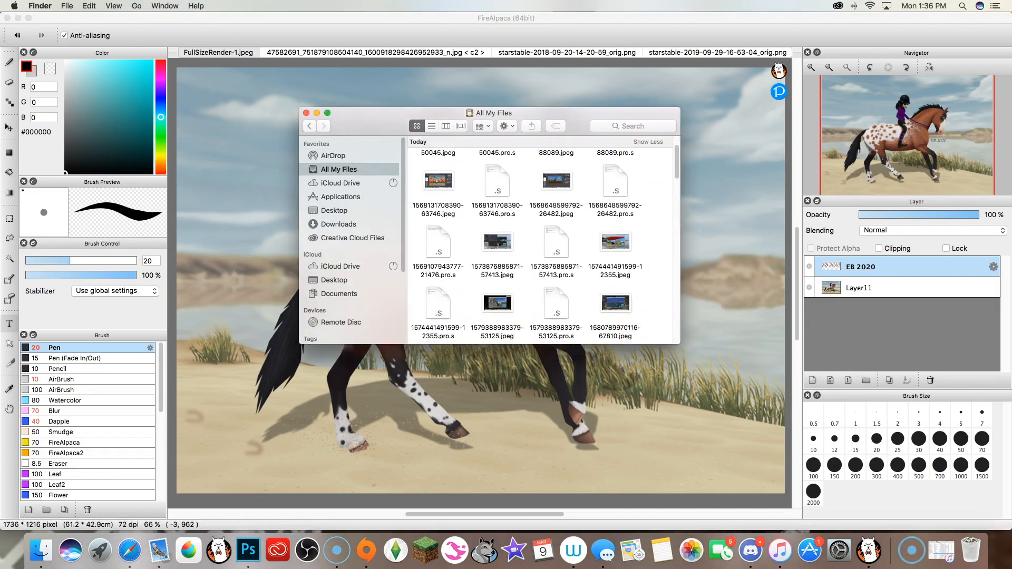
scroll(540, 243, down, 10)
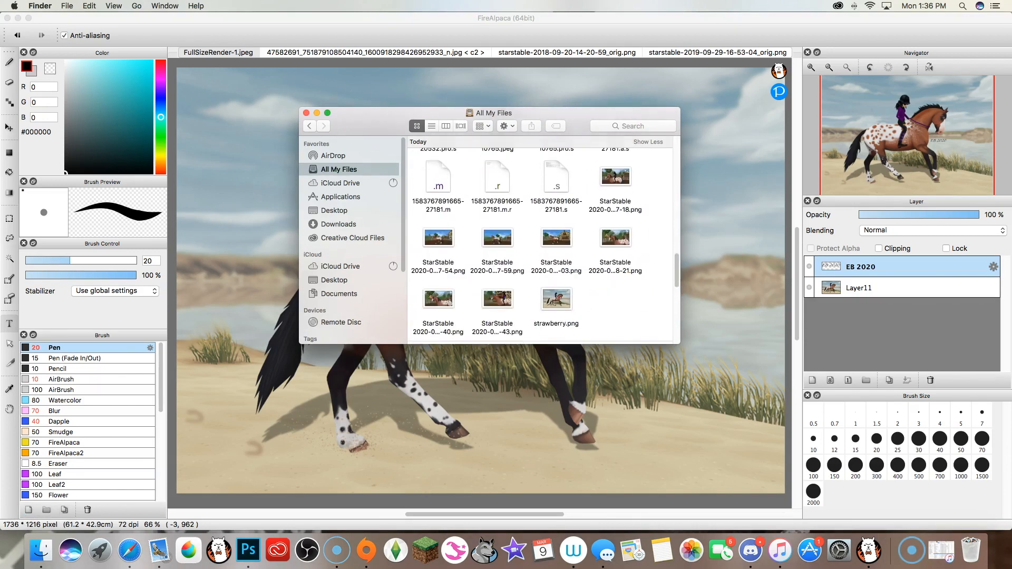
Import strawberry.png into Photos and open the imported picture at full view.
drag(557, 299, 691, 550)
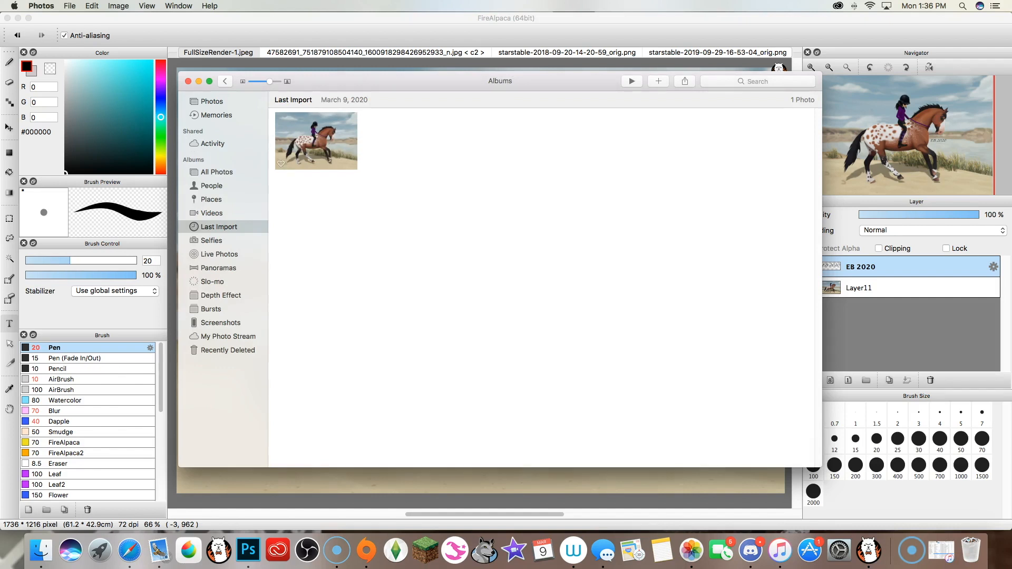
click(317, 141)
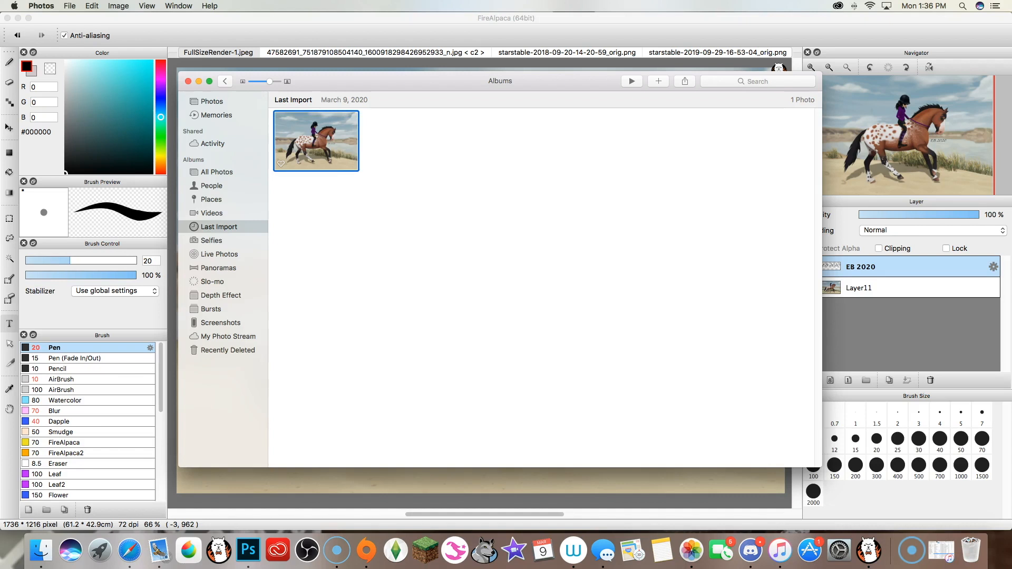
double_click(316, 141)
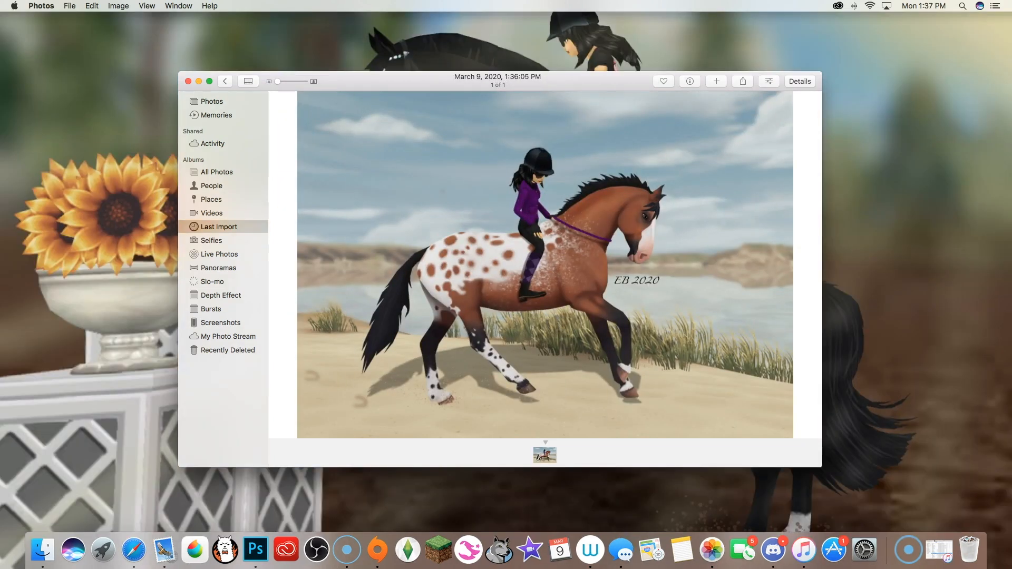